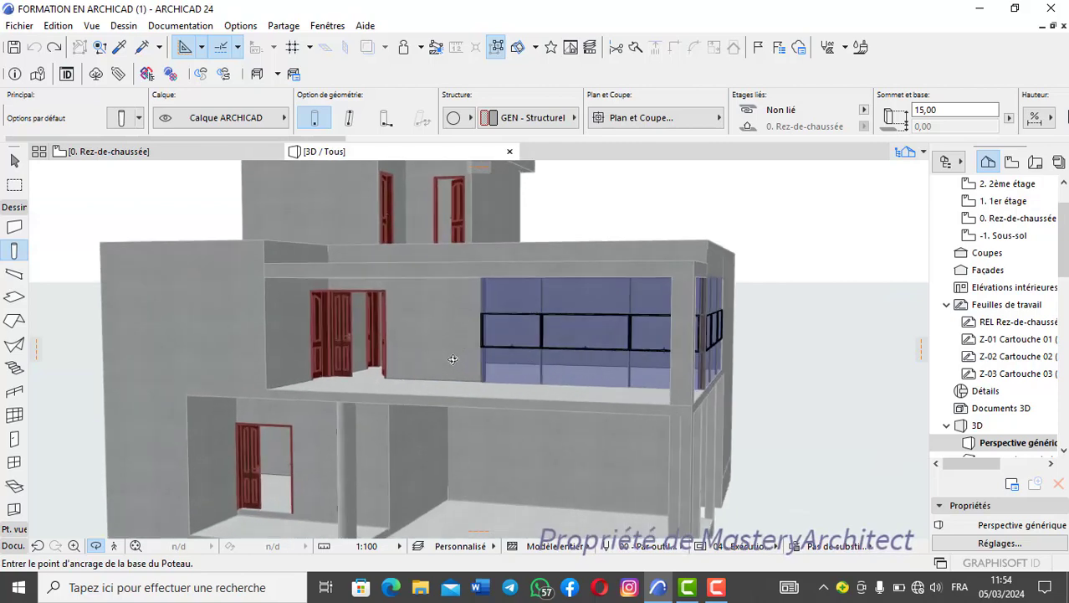
- Examine the ground-floor plan from the round column up to the staircase and compare it with the first-floor plan
scroll(456, 360, down, 4)
mouse_move(477, 369)
mouse_down()
mouse_move(291, 344)
mouse_move(548, 368)
mouse_move(449, 350)
mouse_move(479, 338)
mouse_move(464, 338)
mouse_move(458, 375)
mouse_move(470, 373)
mouse_up()
double_click(998, 219)
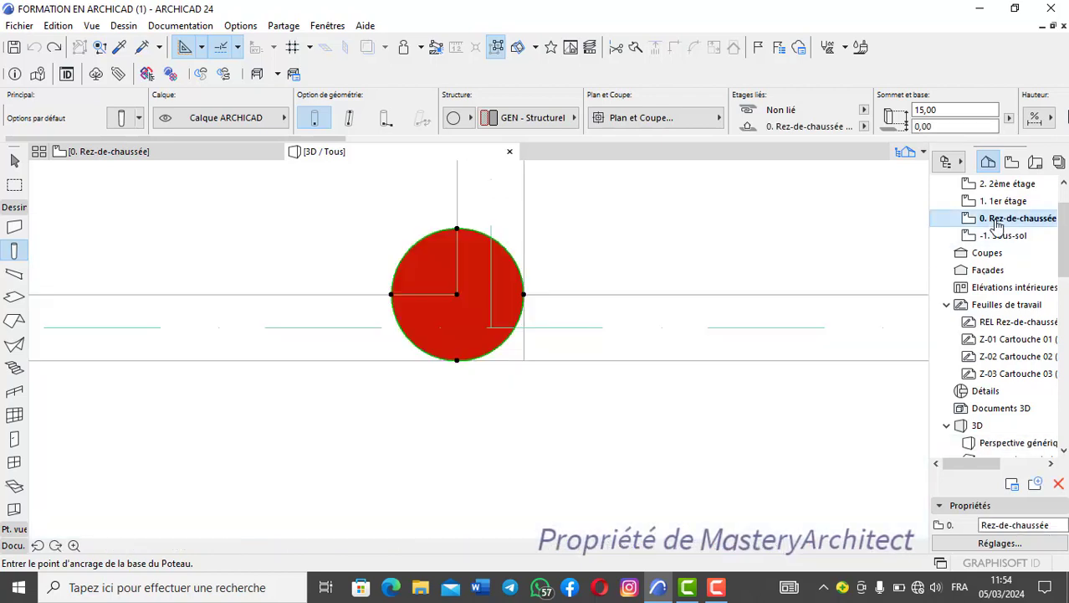
scroll(490, 282, down, 5)
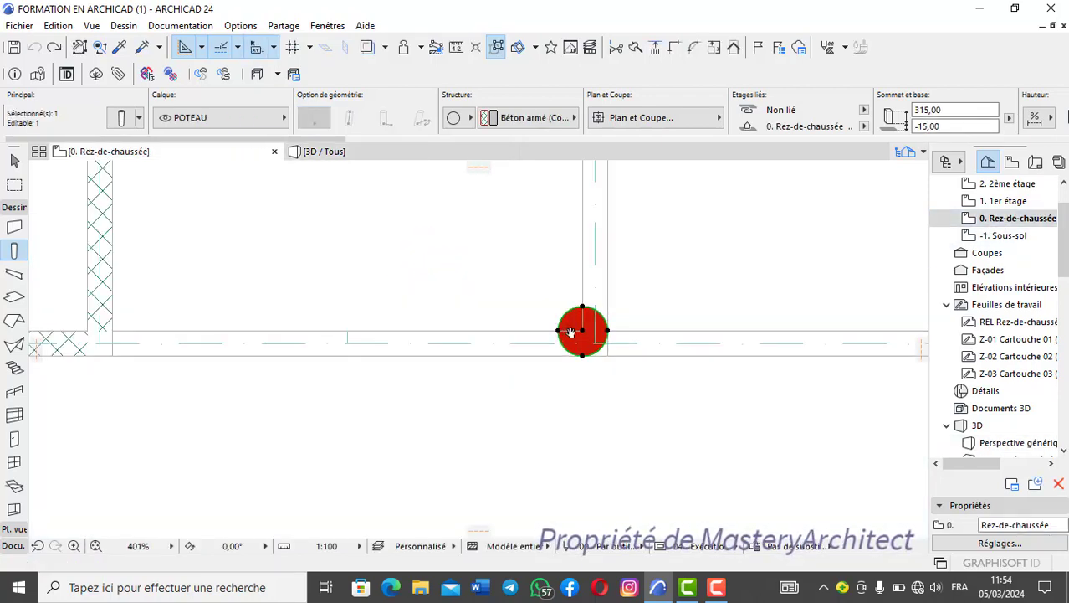
scroll(535, 354, down, 3)
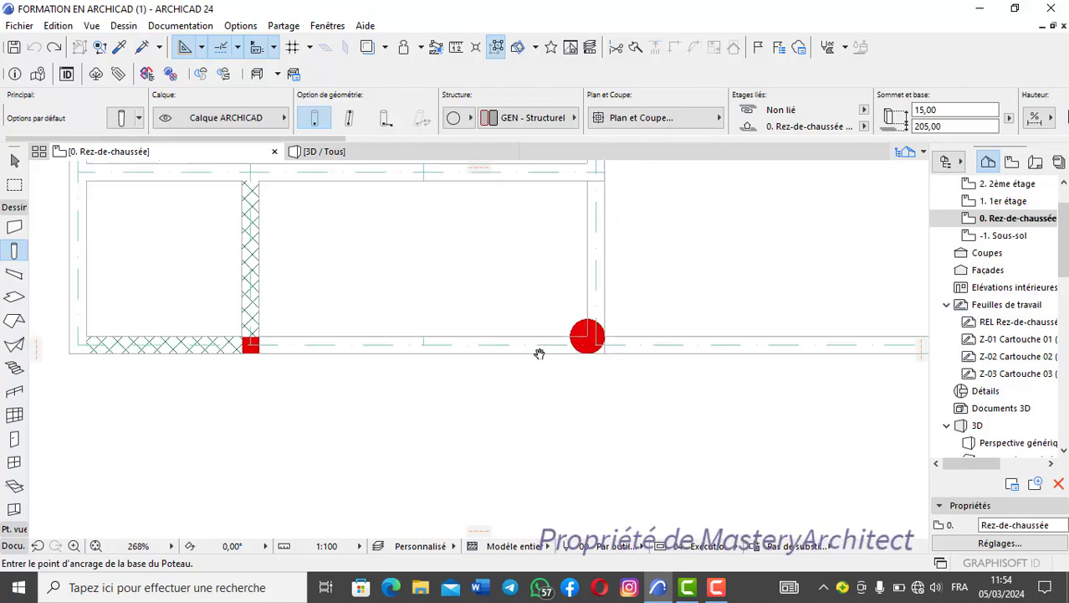
middle_drag(670, 380, 623, 542)
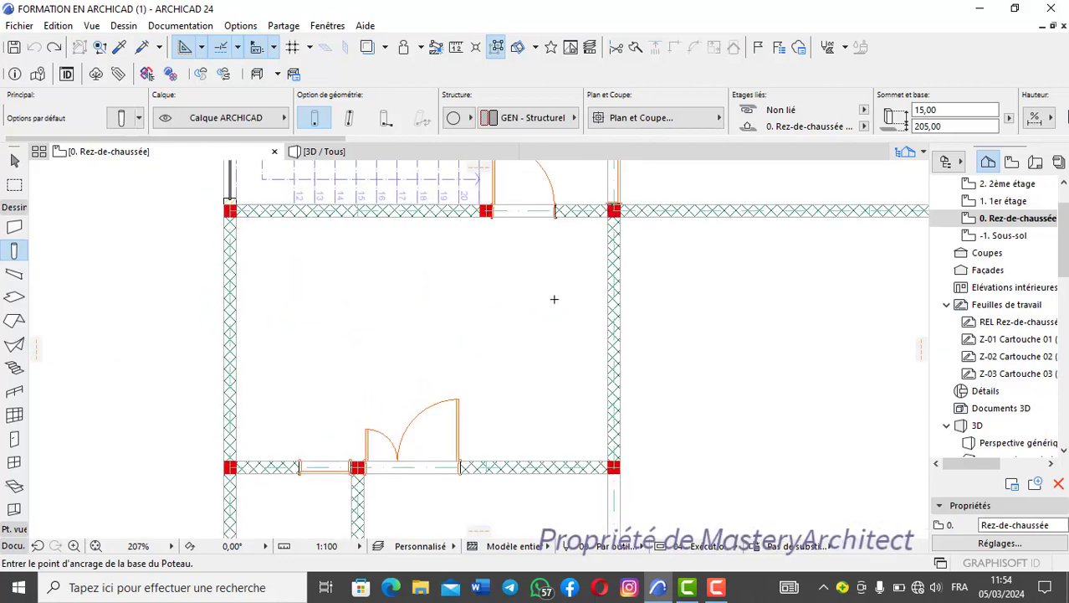
scroll(554, 299, down, 1)
middle_drag(554, 322, 532, 509)
middle_drag(549, 320, 542, 415)
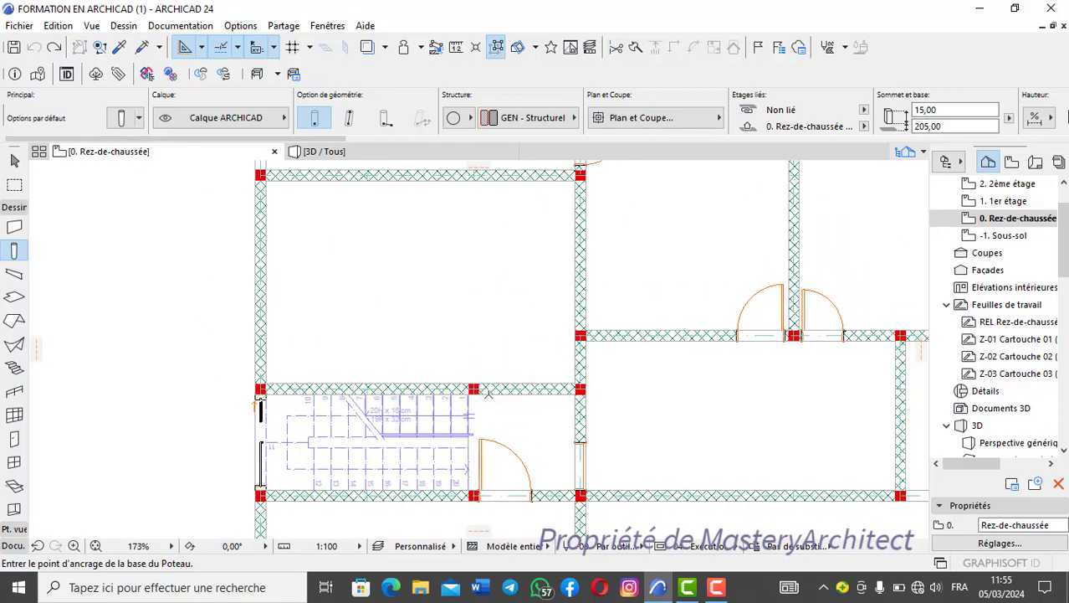
double_click(996, 202)
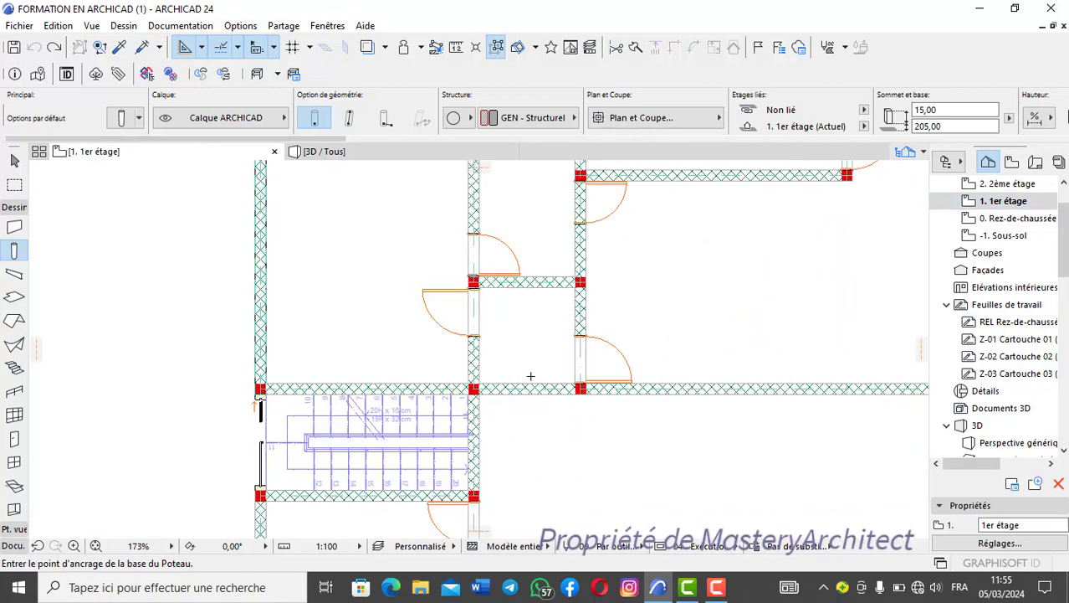
scroll(545, 391, down, 4)
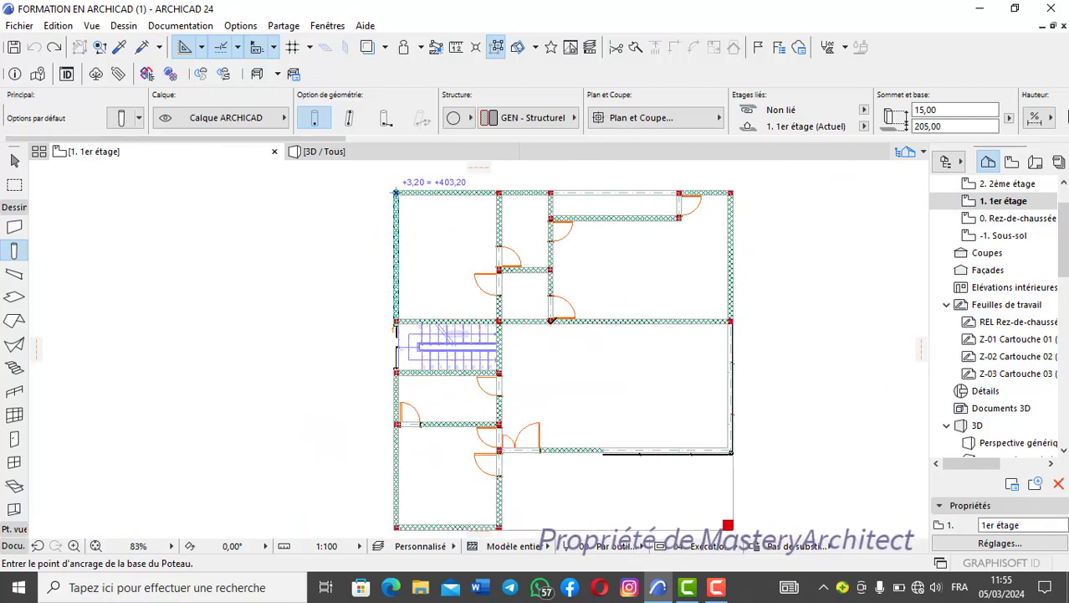
scroll(552, 322, up, 2)
- On the ground-floor plan, move the round column's centre onto the nearby intersection of the two dashed axis lines
double_click(1012, 220)
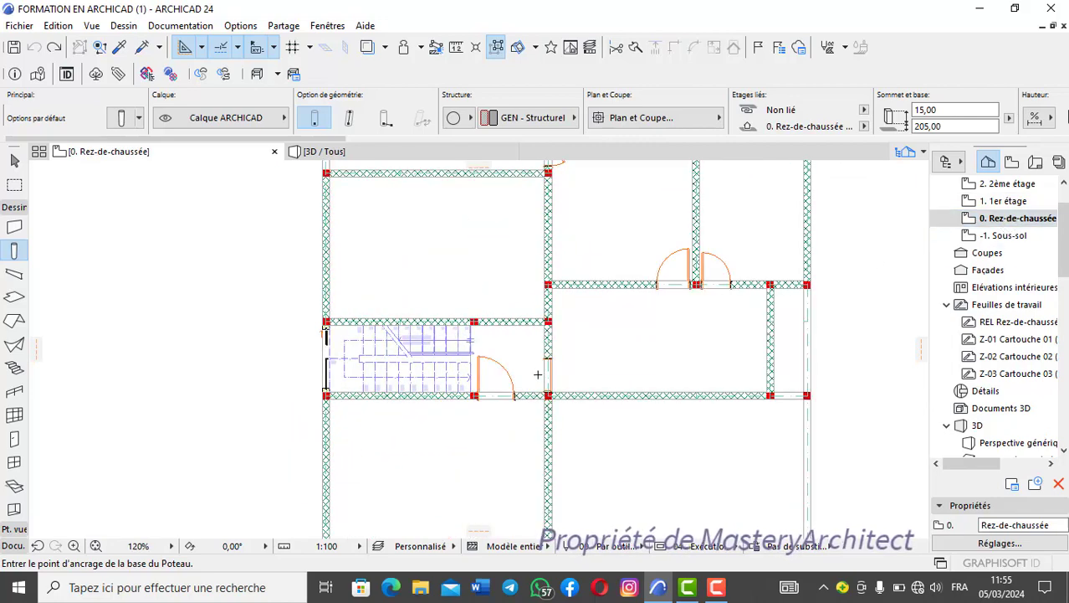
scroll(537, 374, down, 2)
scroll(478, 382, up, 7)
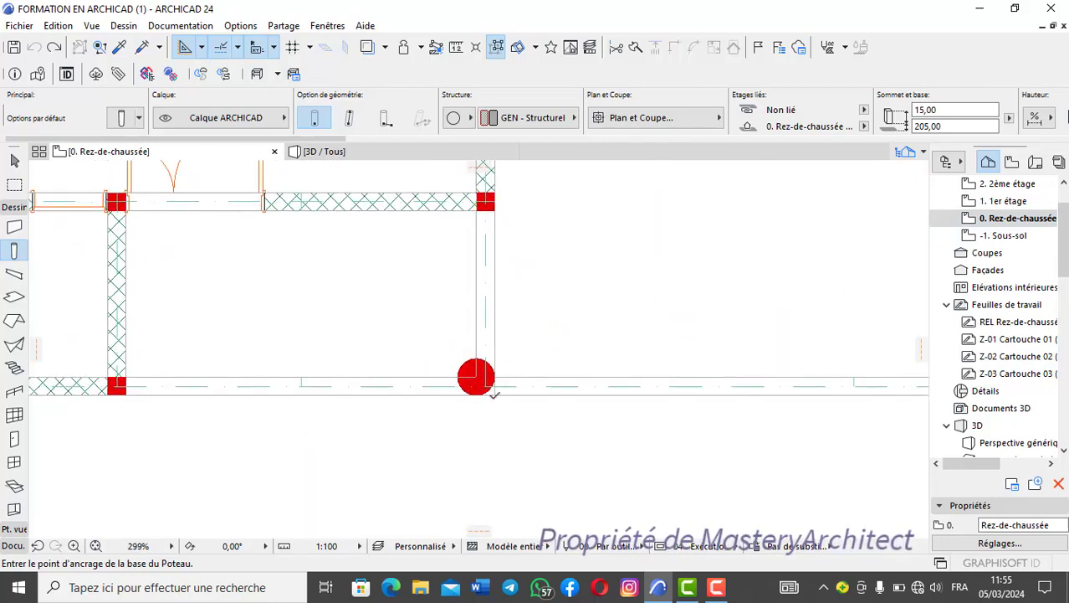
scroll(488, 395, up, 3)
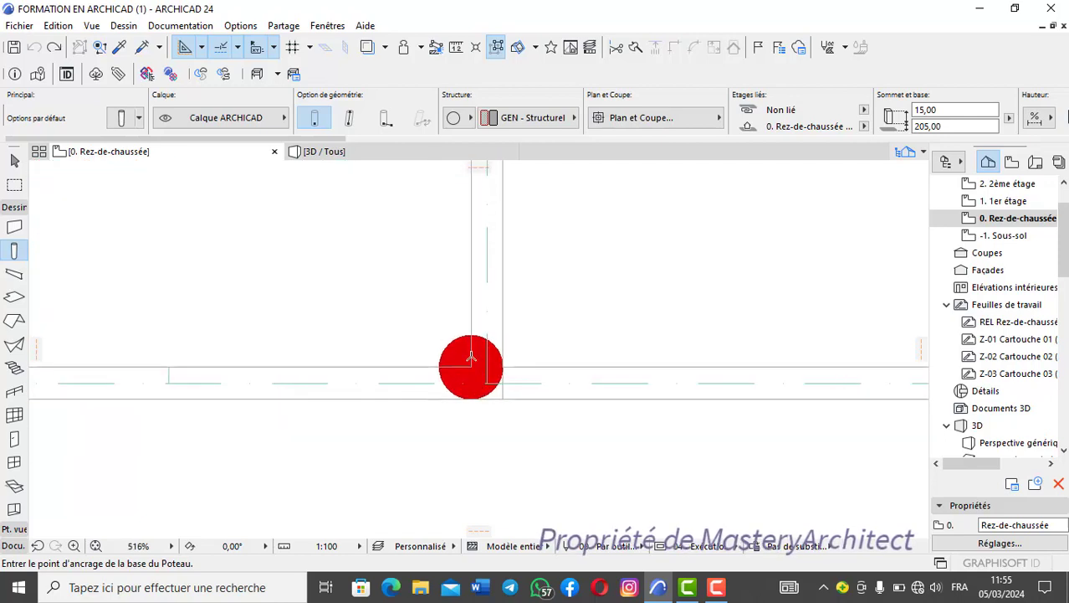
key(Escape)
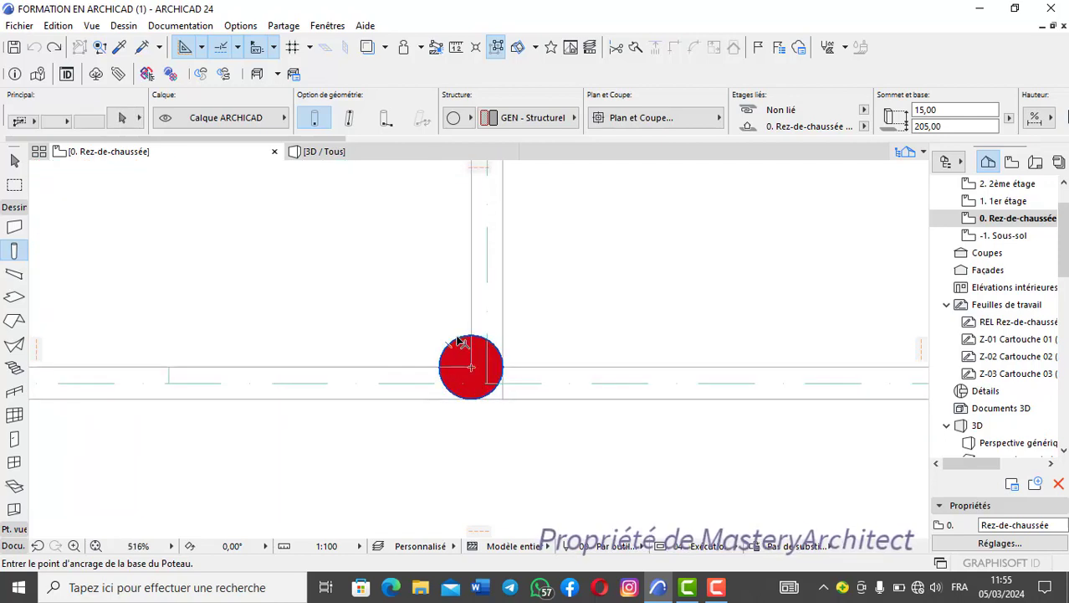
shift+click(460, 343)
scroll(455, 362, up, 4)
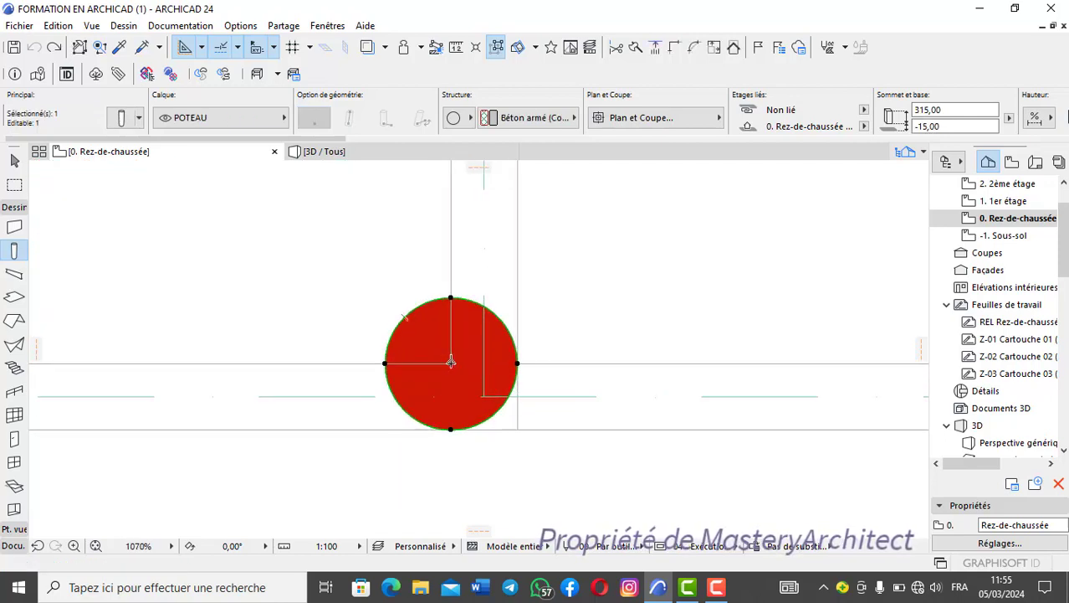
scroll(451, 361, up, 1)
click(451, 363)
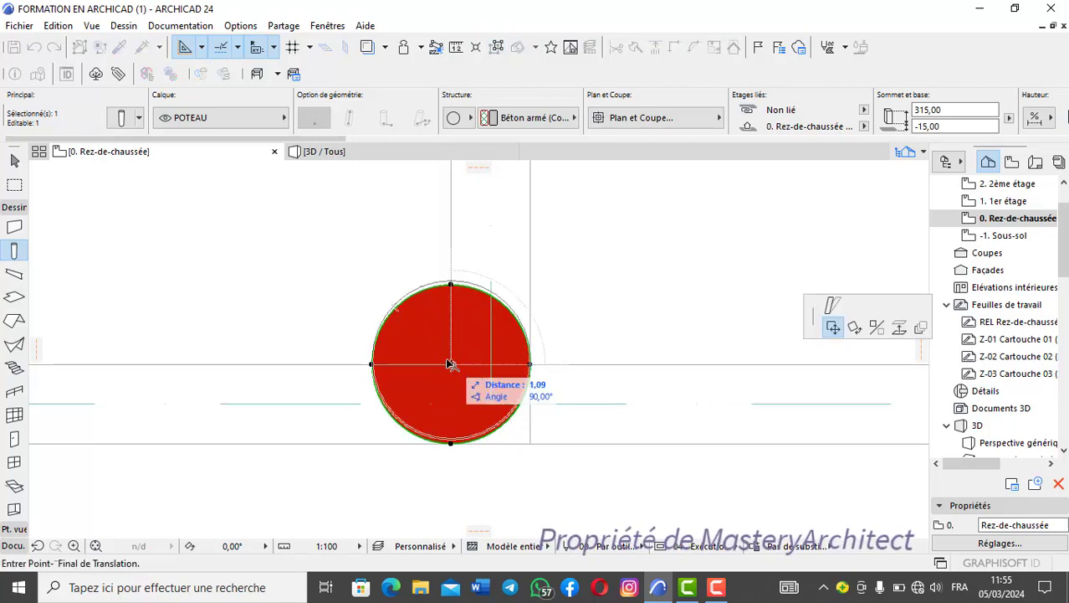
click(492, 405)
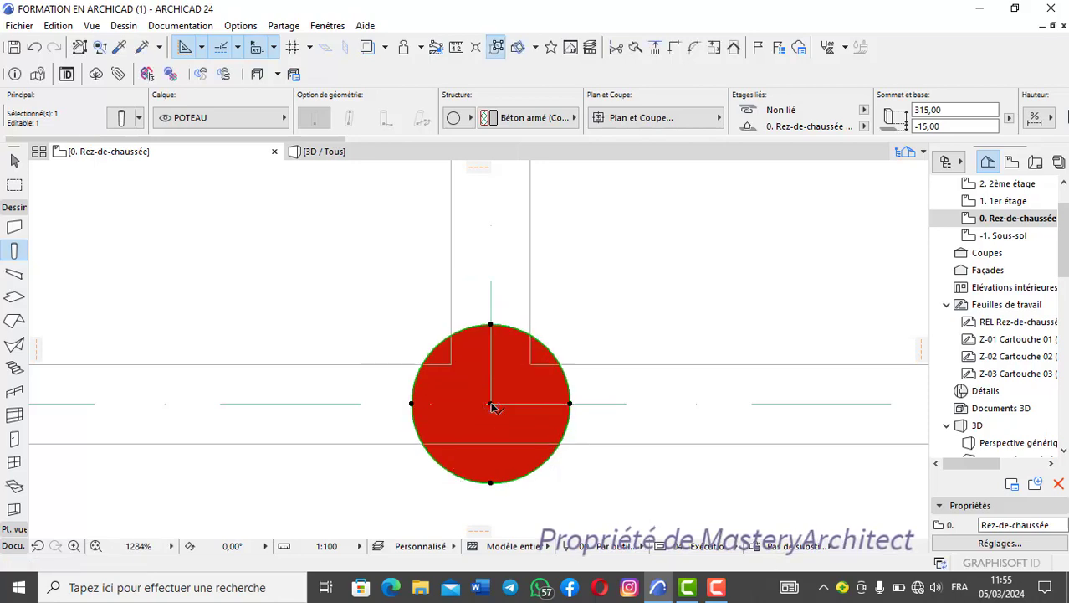
key(Escape)
scroll(399, 201, down, 3)
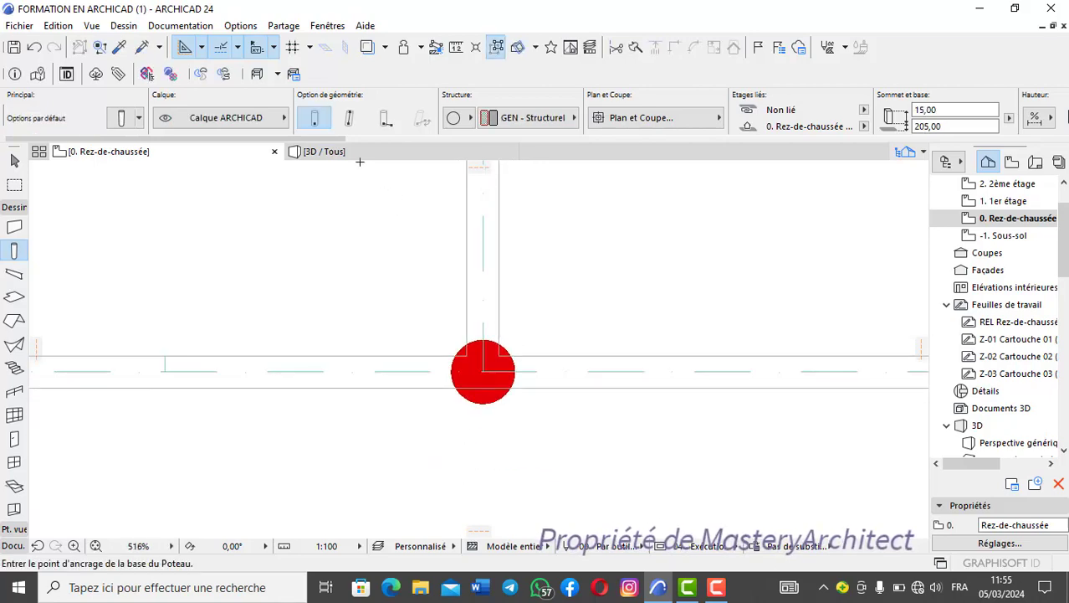
- In the 3D perspective, set the height of the ground-floor round column to 220
click(363, 151)
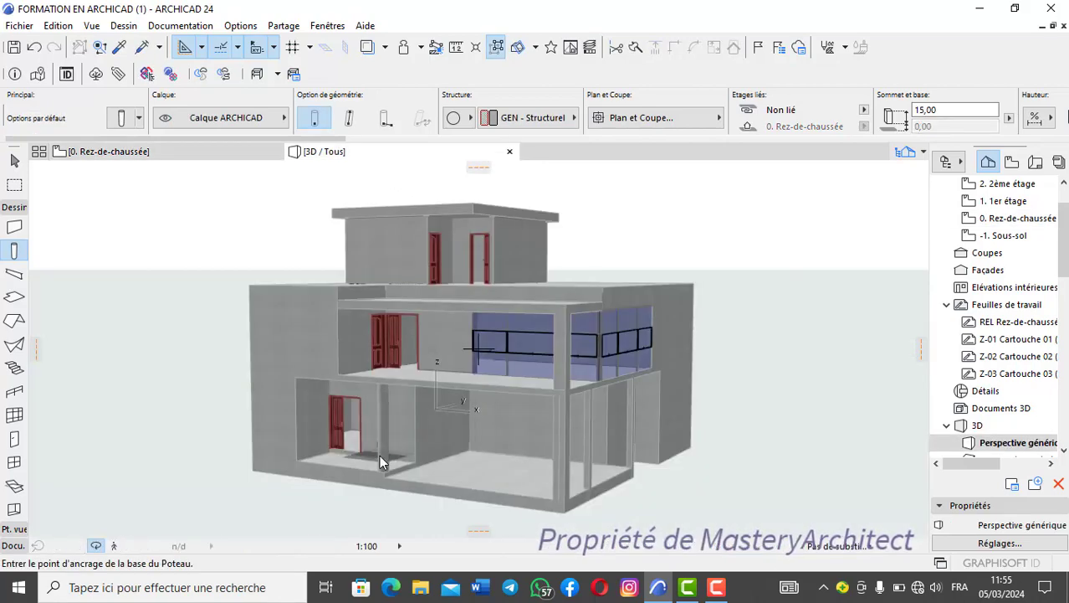
scroll(387, 435, up, 5)
scroll(390, 420, up, 4)
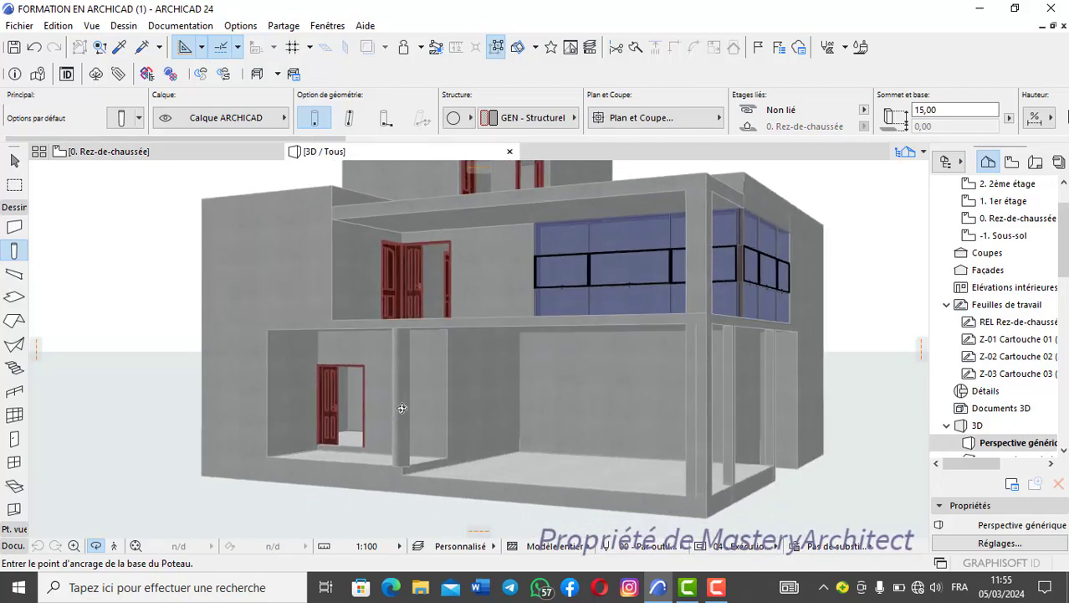
click(96, 548)
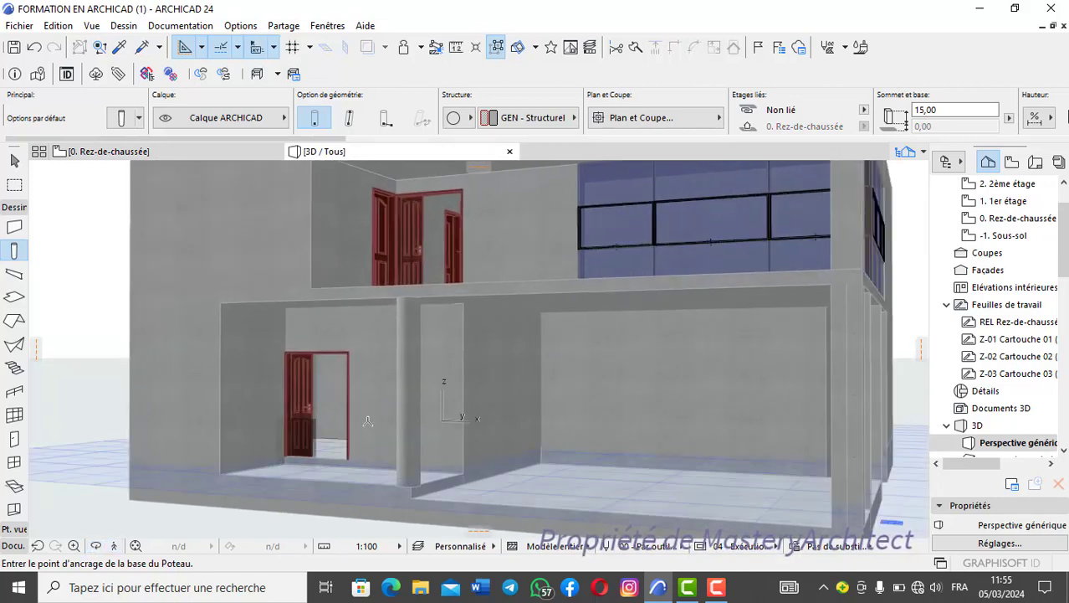
click(410, 414)
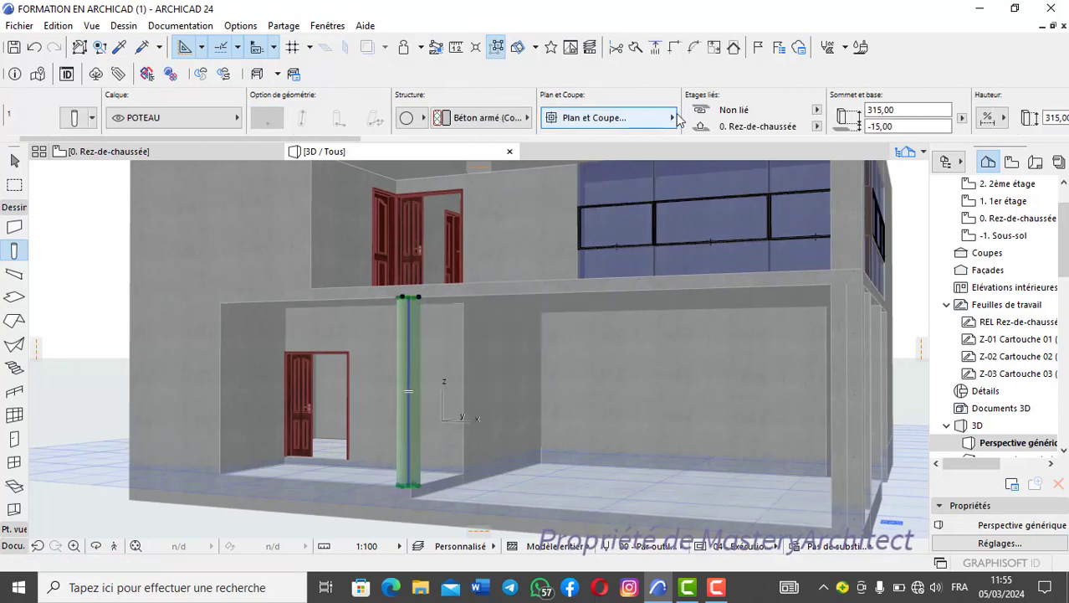
scroll(682, 122, down, 2)
scroll(698, 122, down, 3)
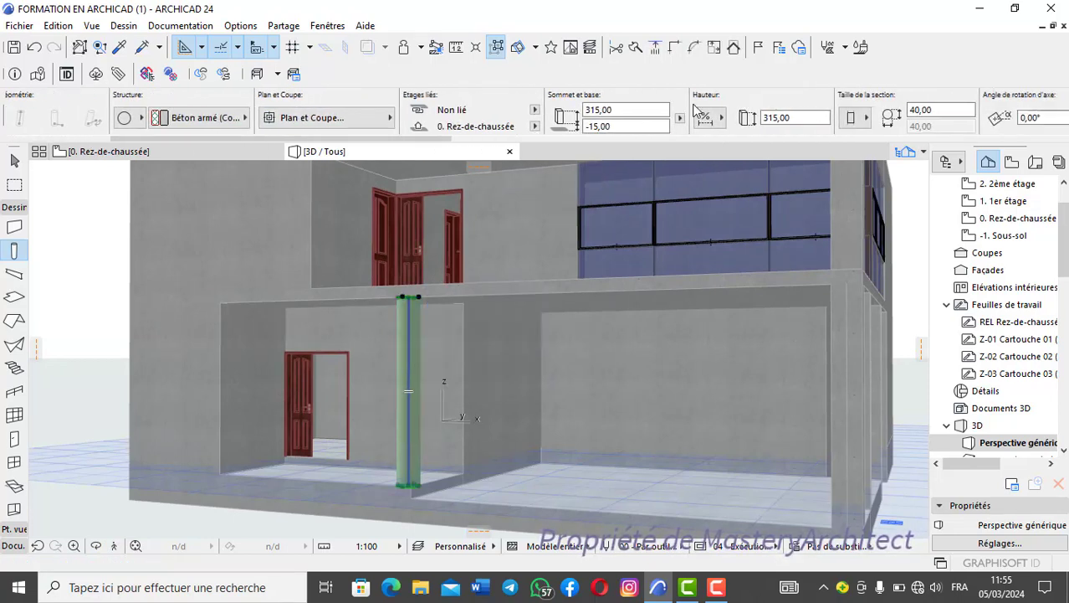
click(621, 114)
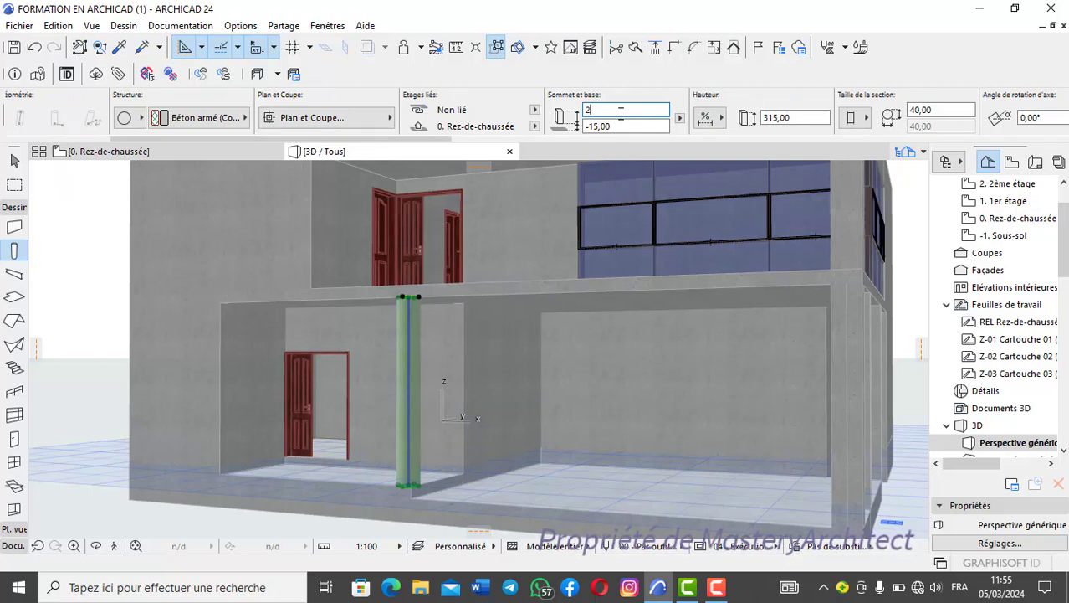
key(Return)
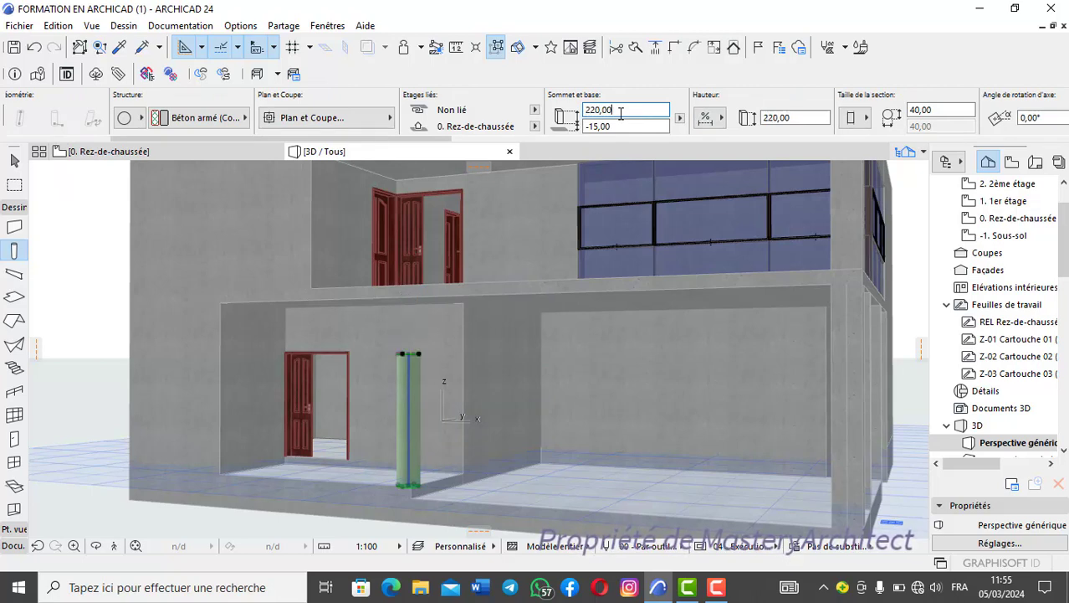
key(Escape)
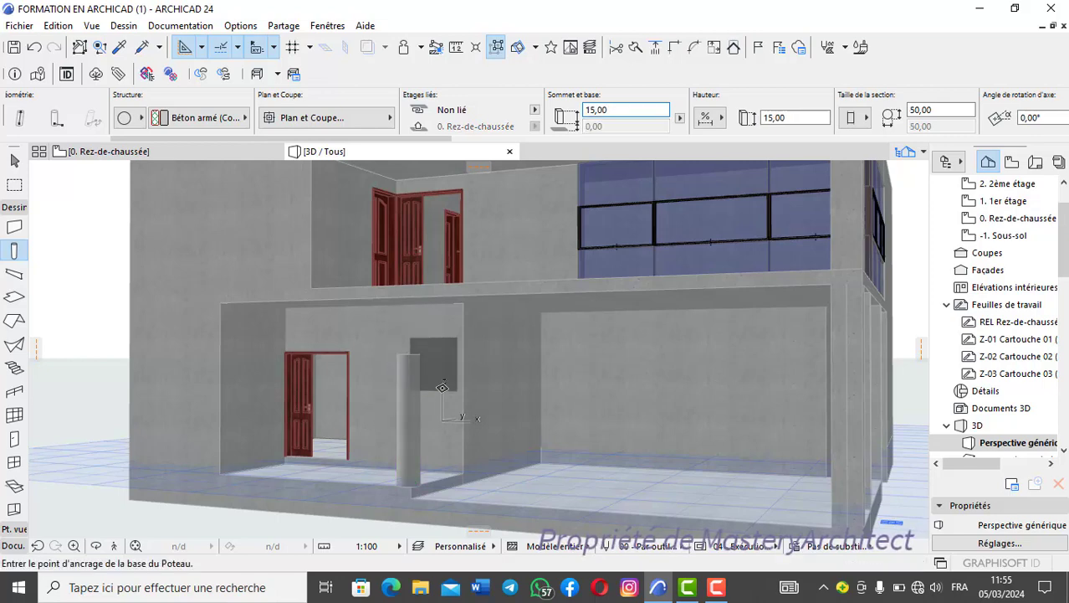
- Examine the top and base of the round porch column in 3D and return to the ground-floor plan
scroll(444, 404, down, 1)
shift+middle_drag(428, 424, 429, 390)
scroll(429, 390, up, 4)
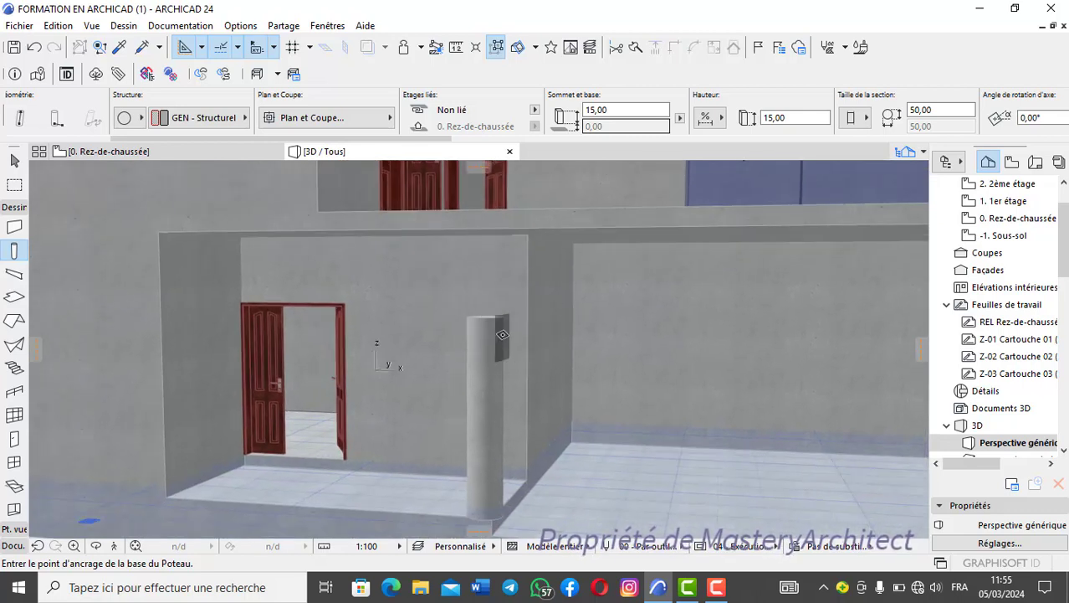
scroll(516, 370, down, 1)
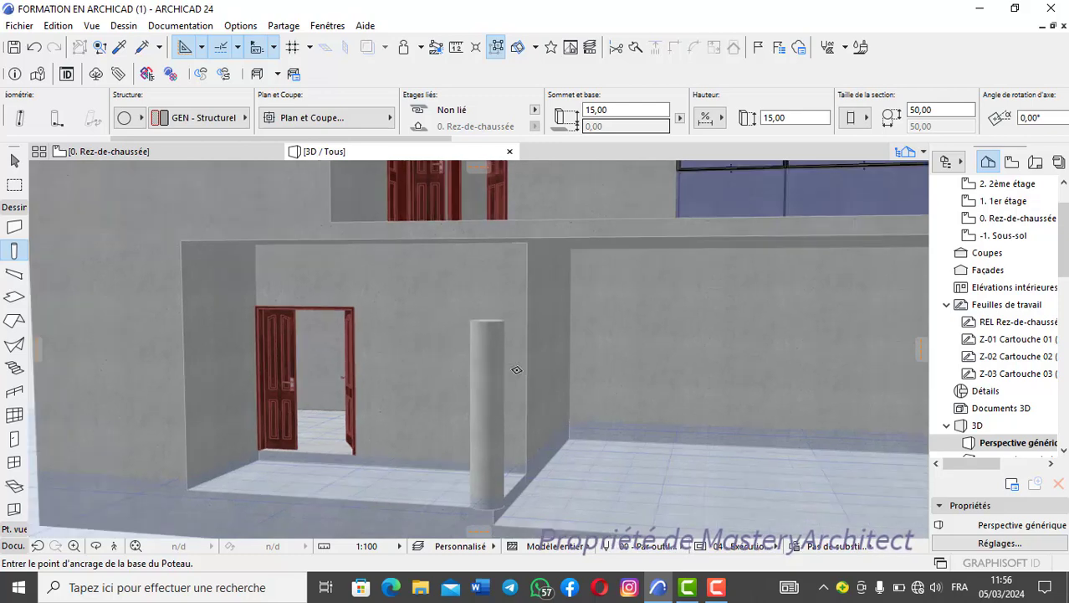
scroll(517, 369, up, 1)
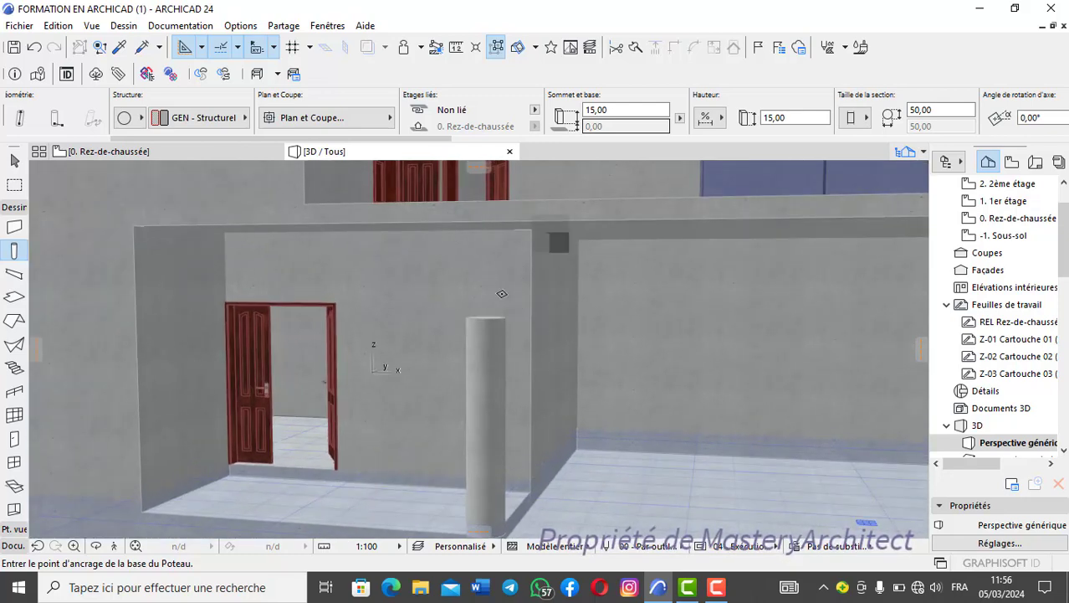
scroll(499, 335, down, 2)
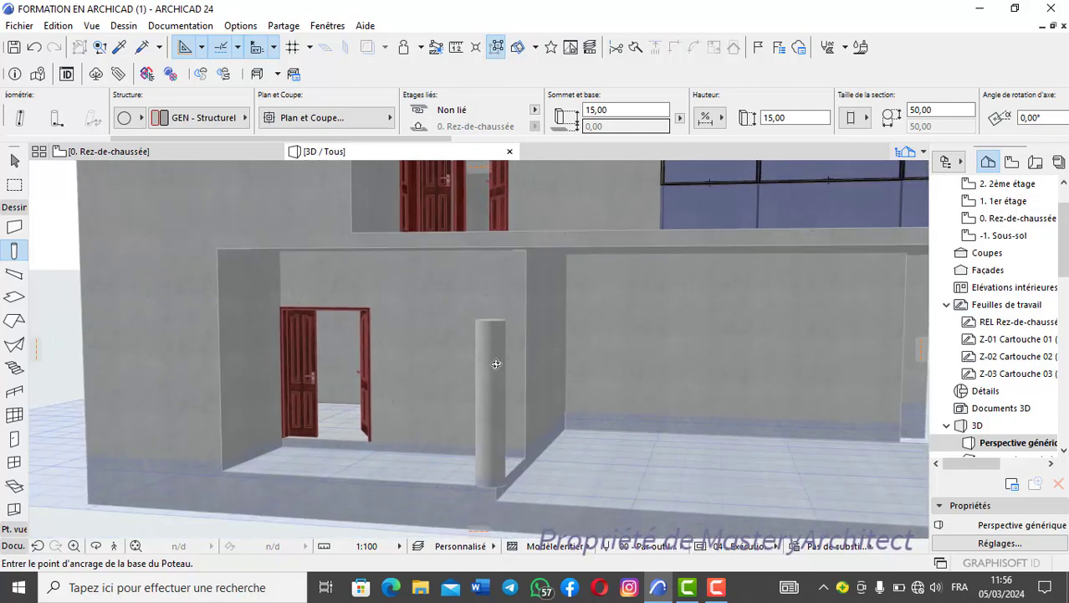
scroll(496, 363, up, 3)
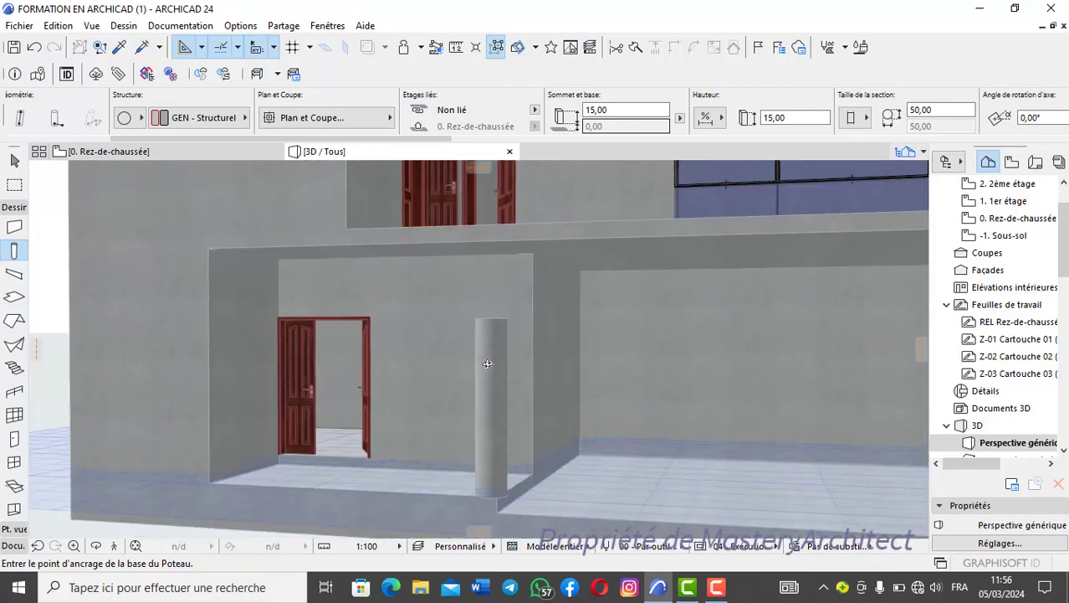
scroll(488, 360, up, 2)
scroll(496, 358, down, 2)
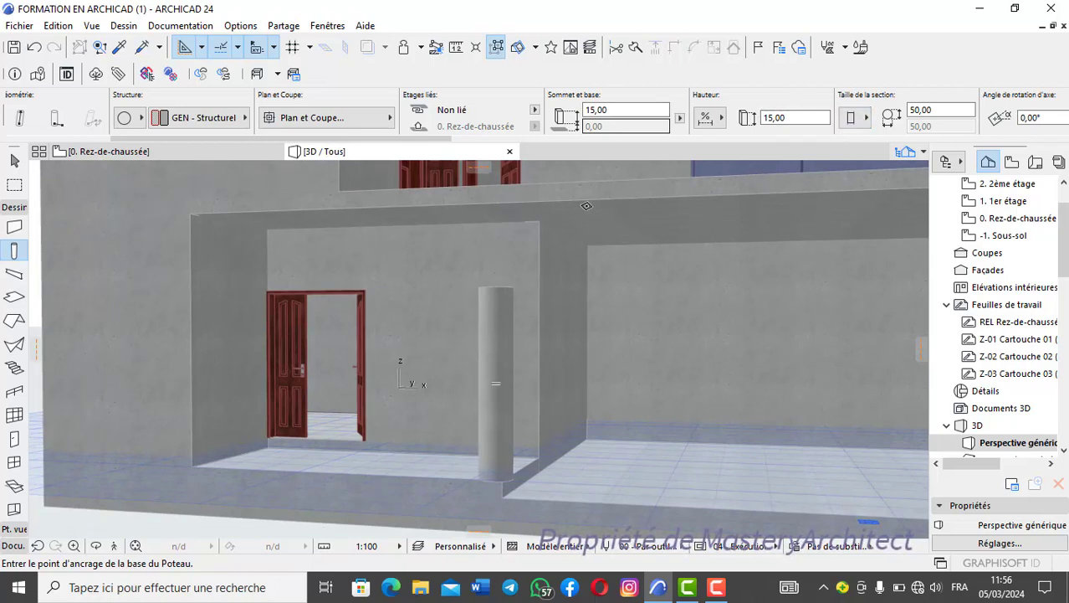
shift+click(505, 307)
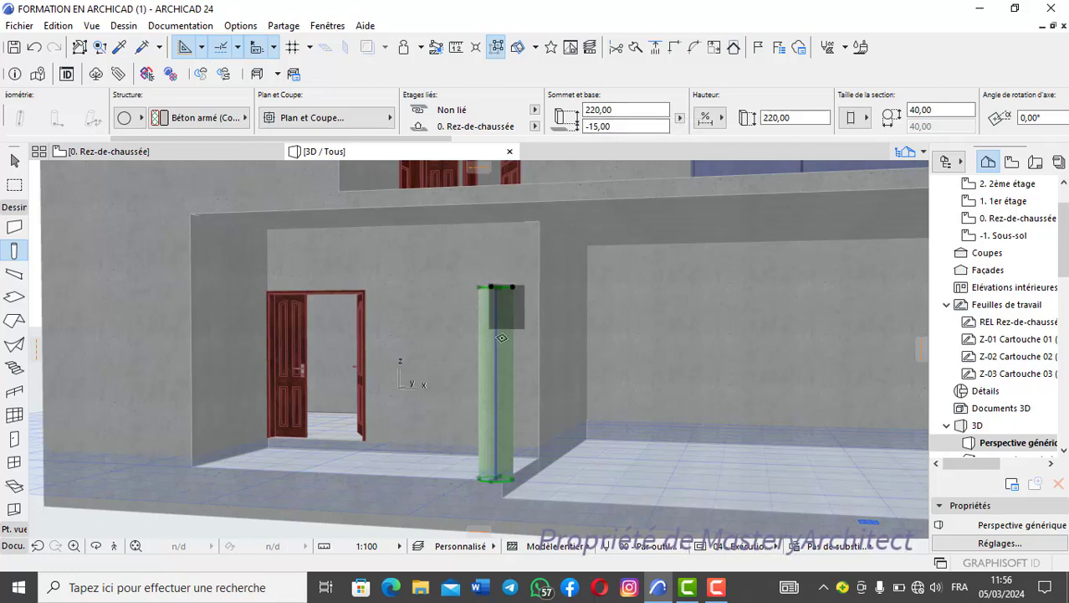
shift+middle_drag(494, 318, 516, 308)
scroll(505, 288, up, 2)
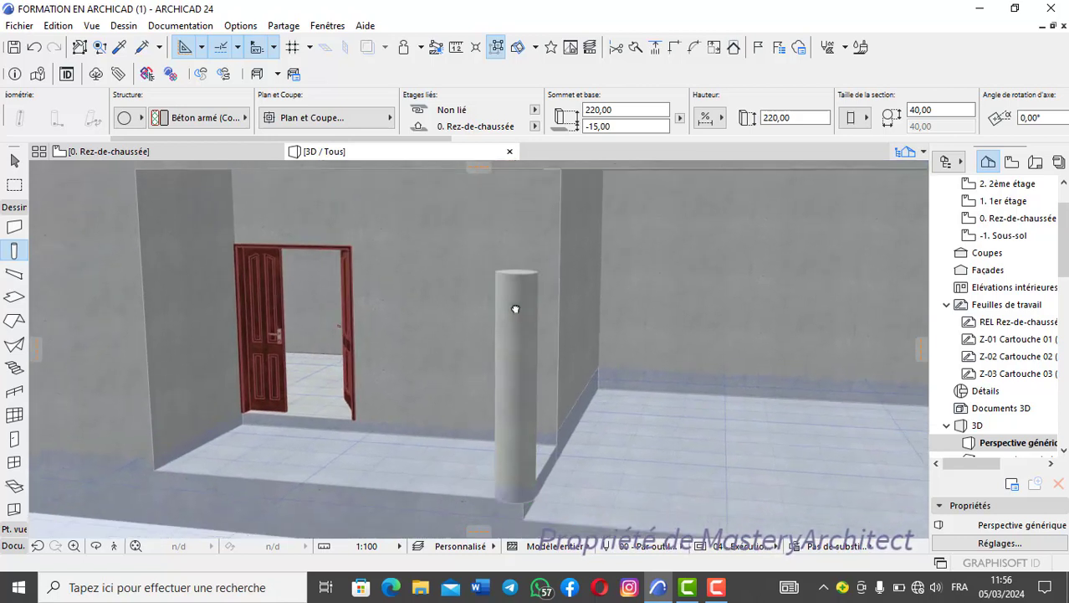
click(515, 309)
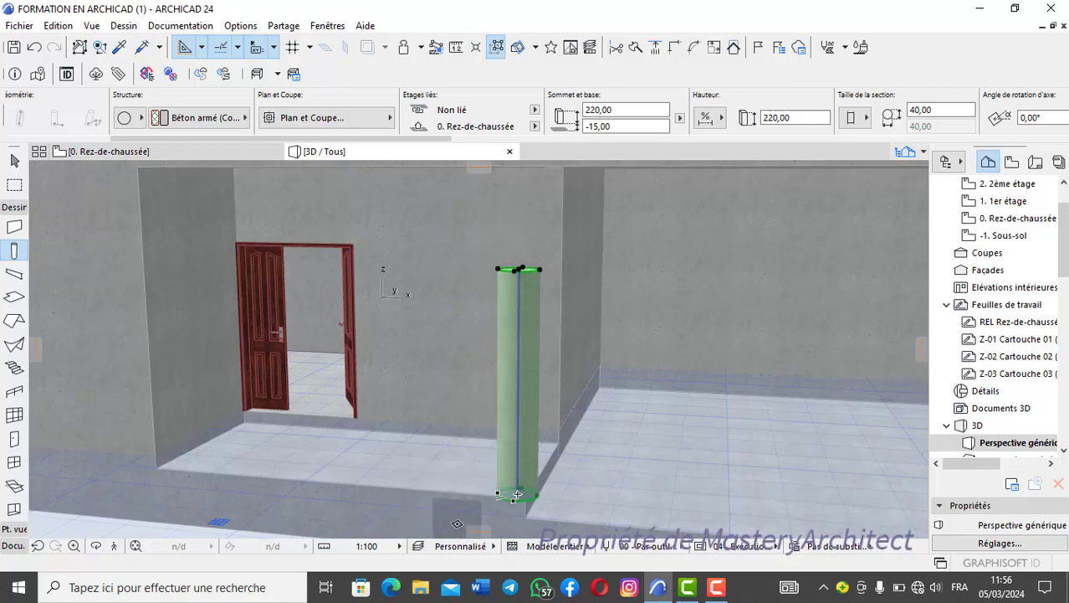
middle_drag(507, 413, 520, 386)
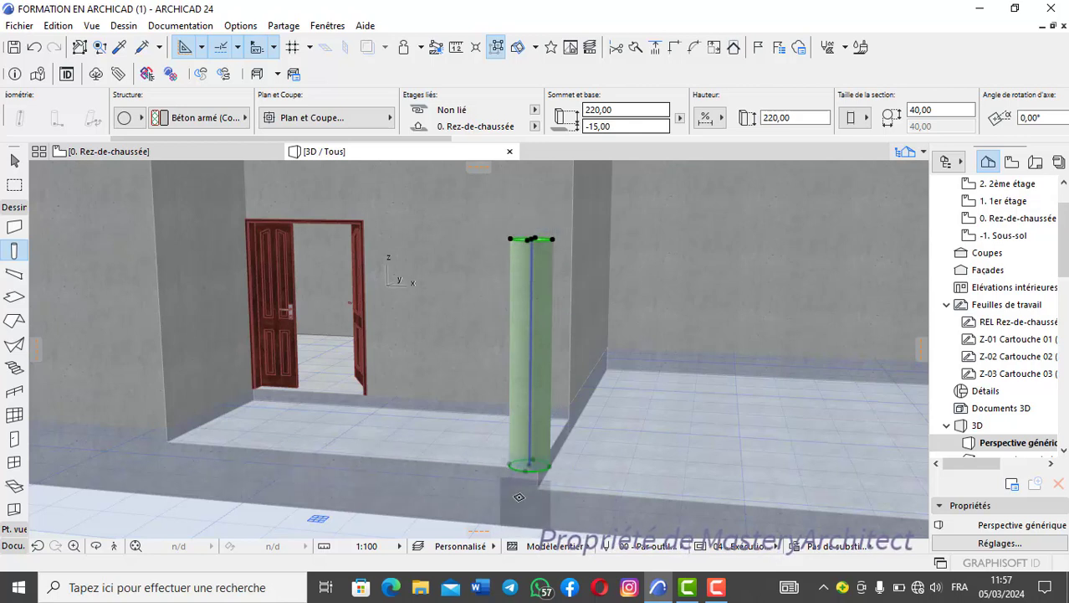
key(Escape)
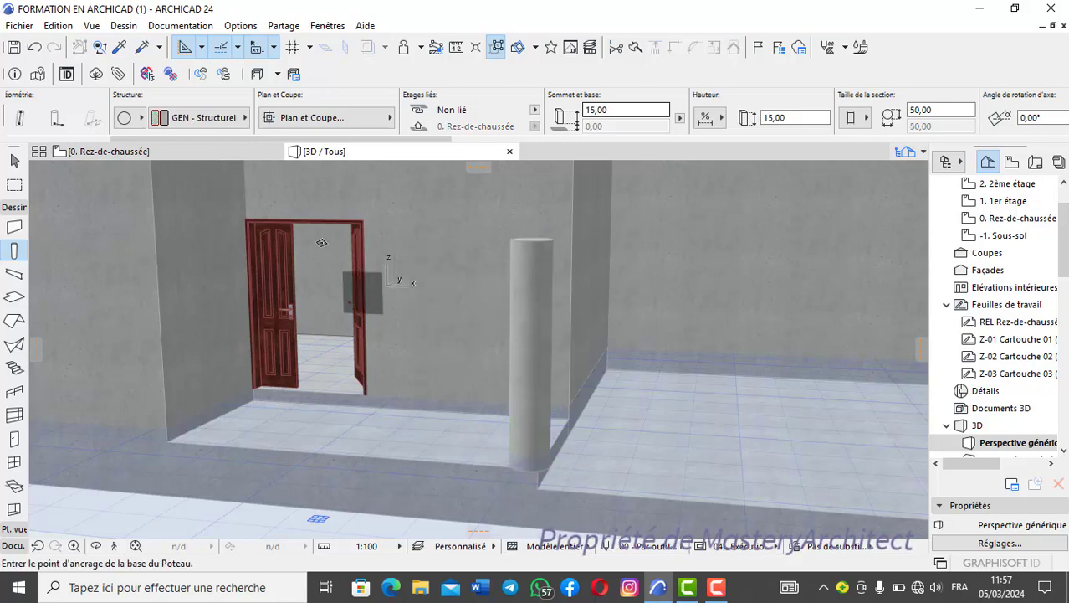
click(202, 147)
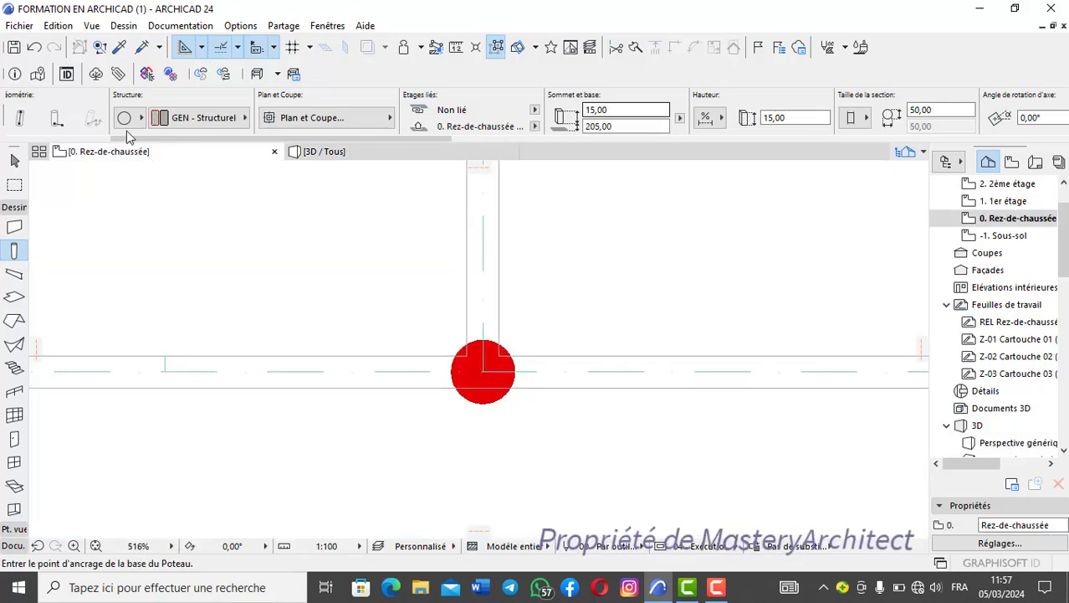
- On the ground-floor plan, place a round cap 50 in diameter and 15 high, with base offset 205, on the column's centre
scroll(128, 122, left, 4)
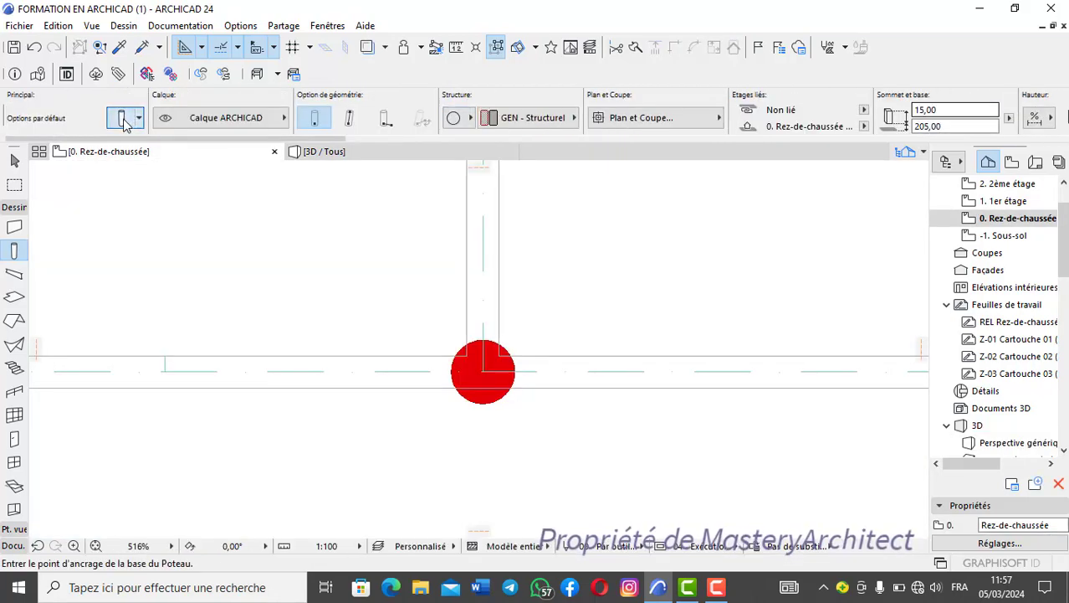
click(123, 118)
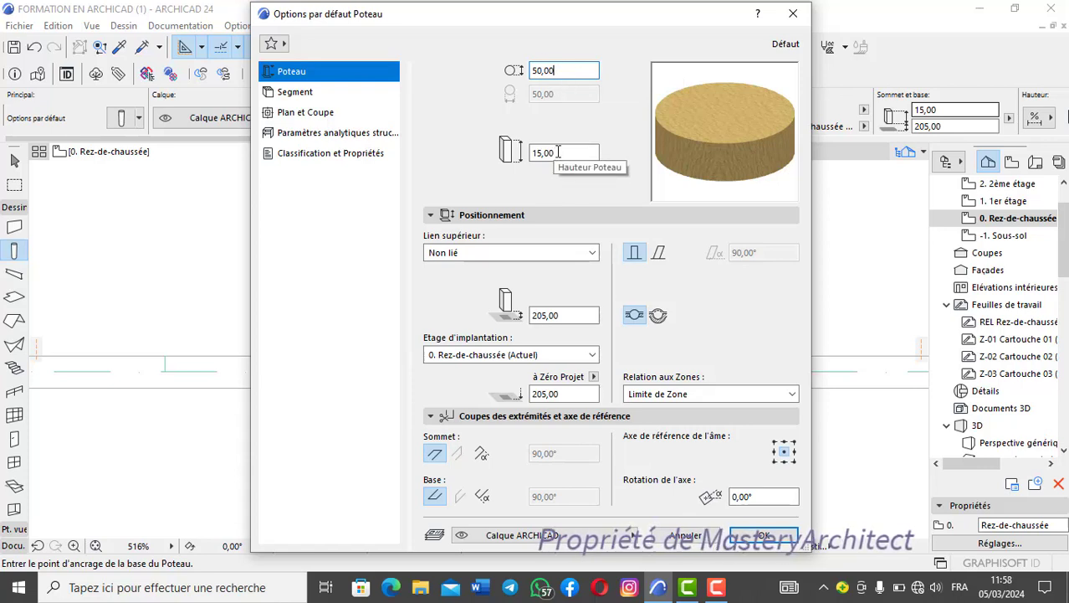
click(559, 316)
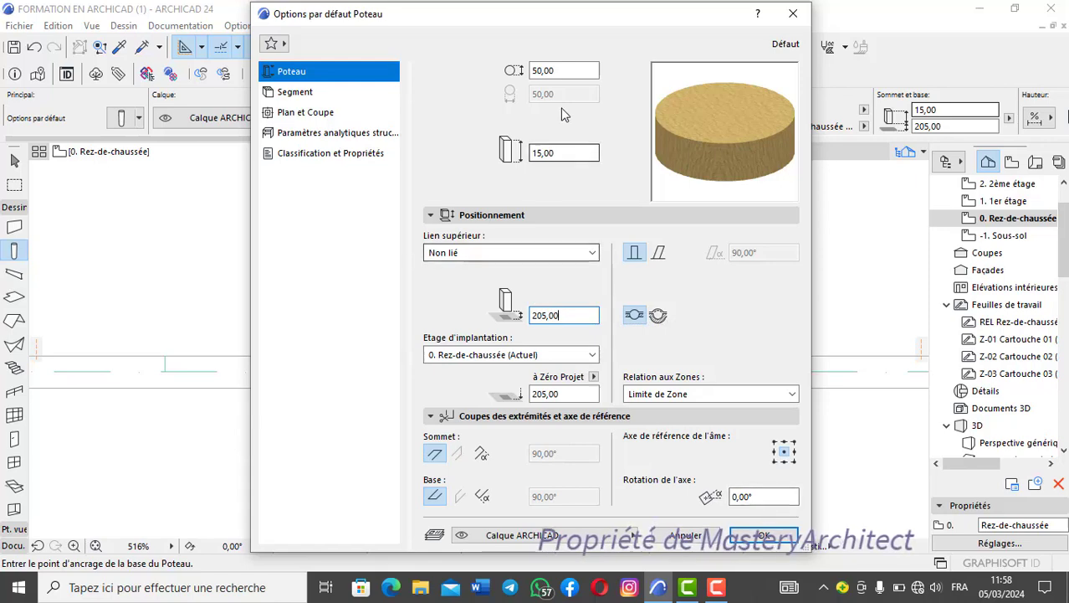
drag(662, 13, 263, 231)
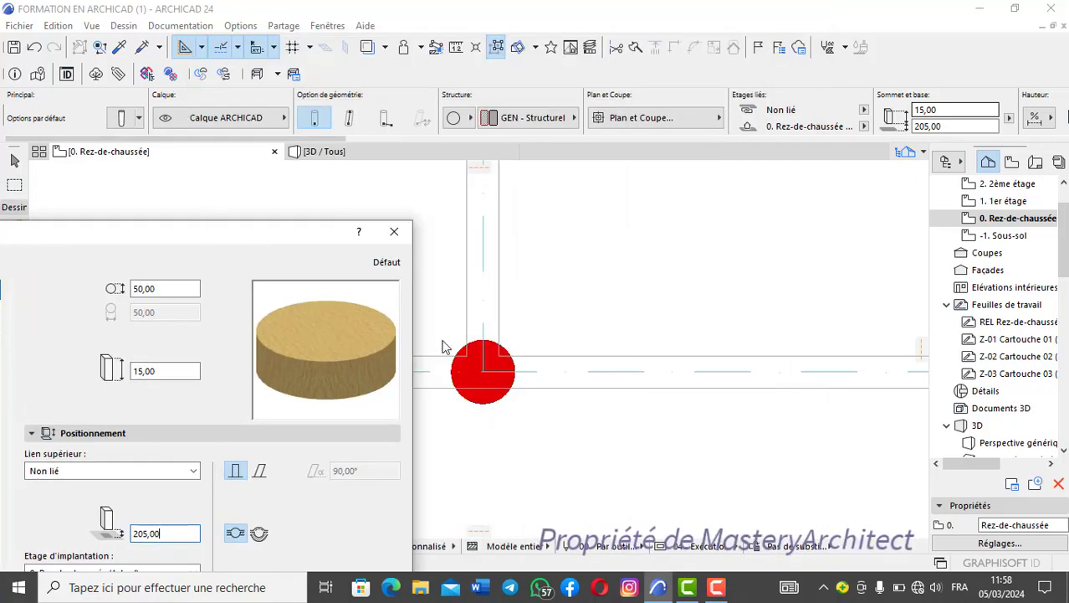
drag(255, 234, 348, 26)
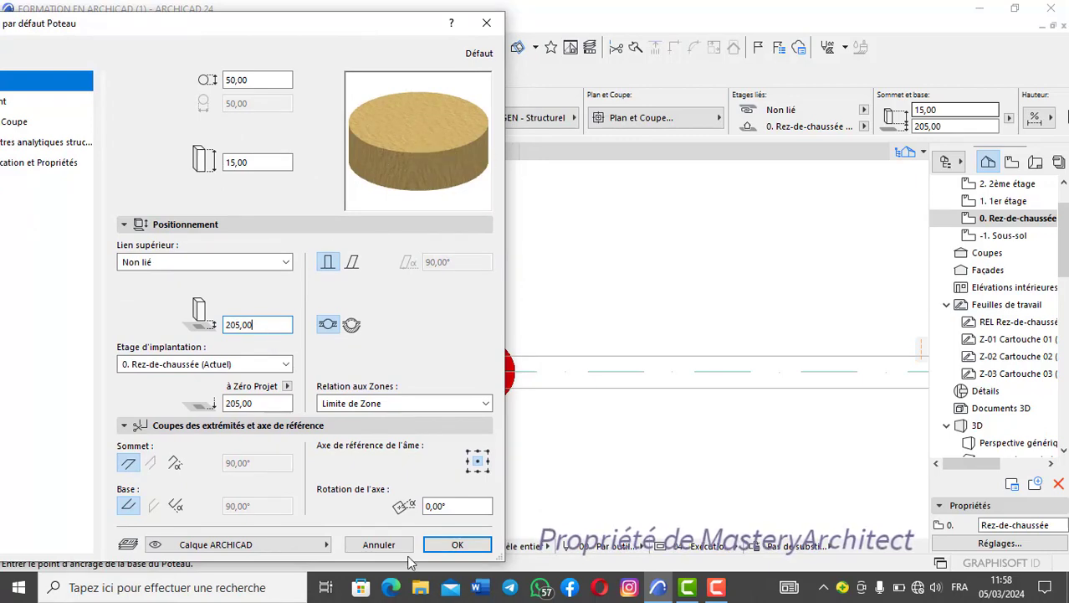
click(457, 544)
scroll(472, 368, up, 4)
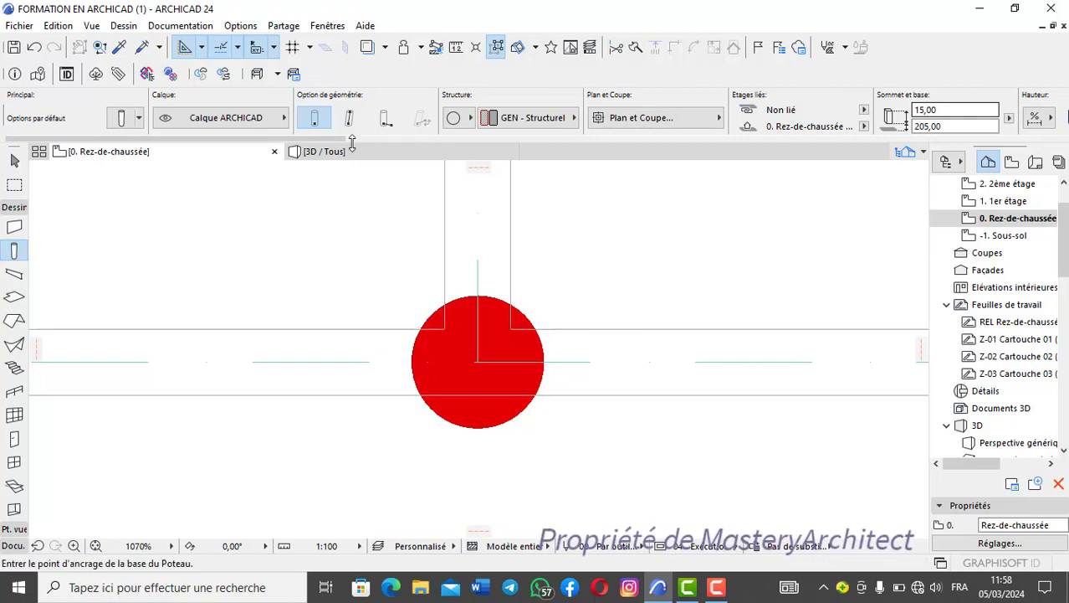
- In the 3D perspective, undo the placement of the stray second disc beside the round porch column
click(326, 151)
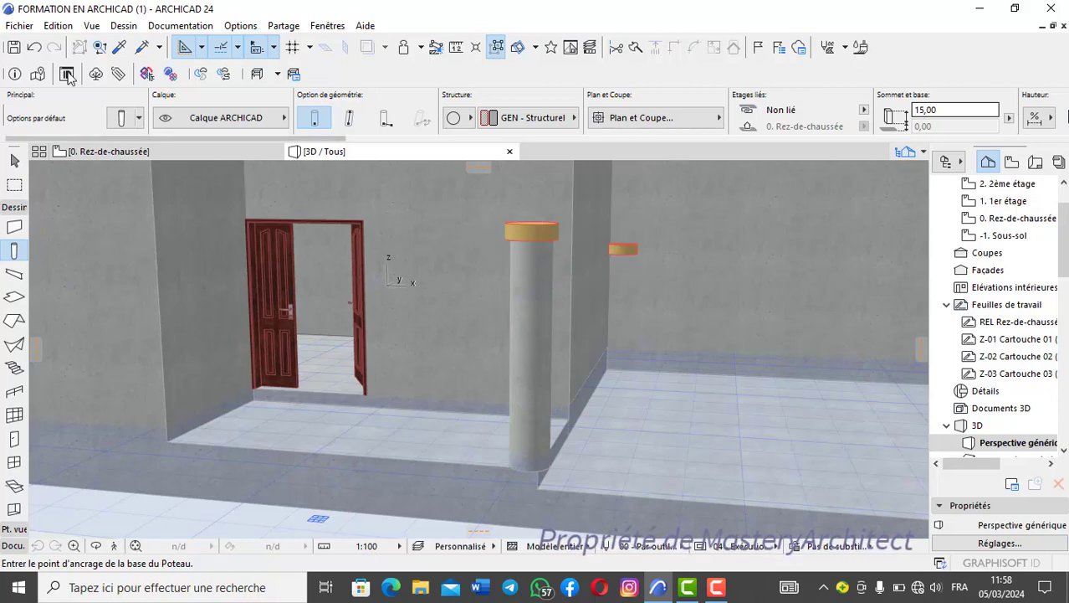
click(35, 46)
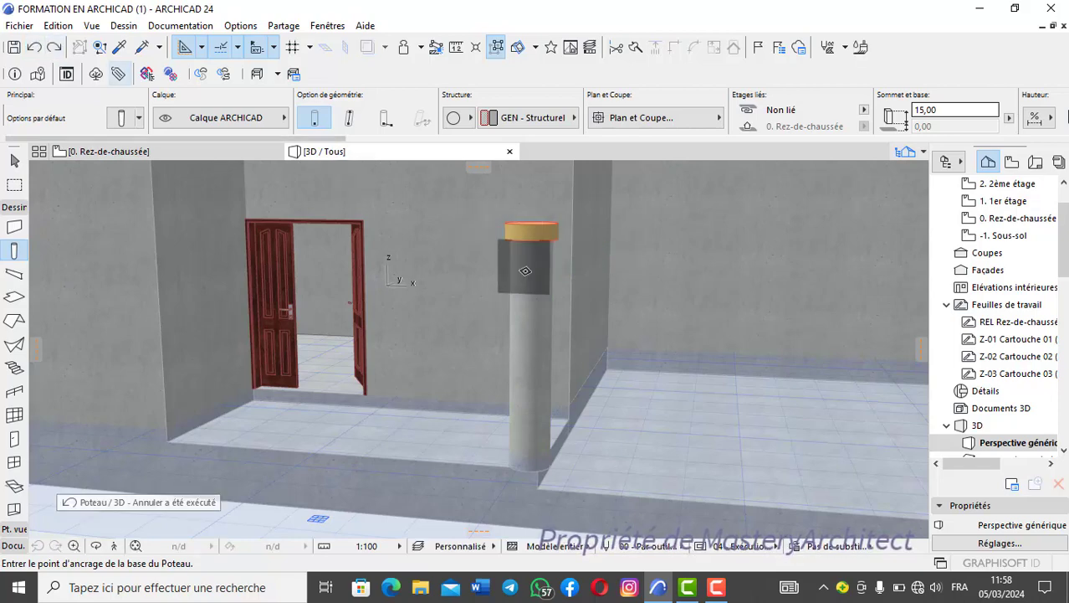
shift+middle_drag(524, 267, 513, 200)
scroll(513, 200, up, 5)
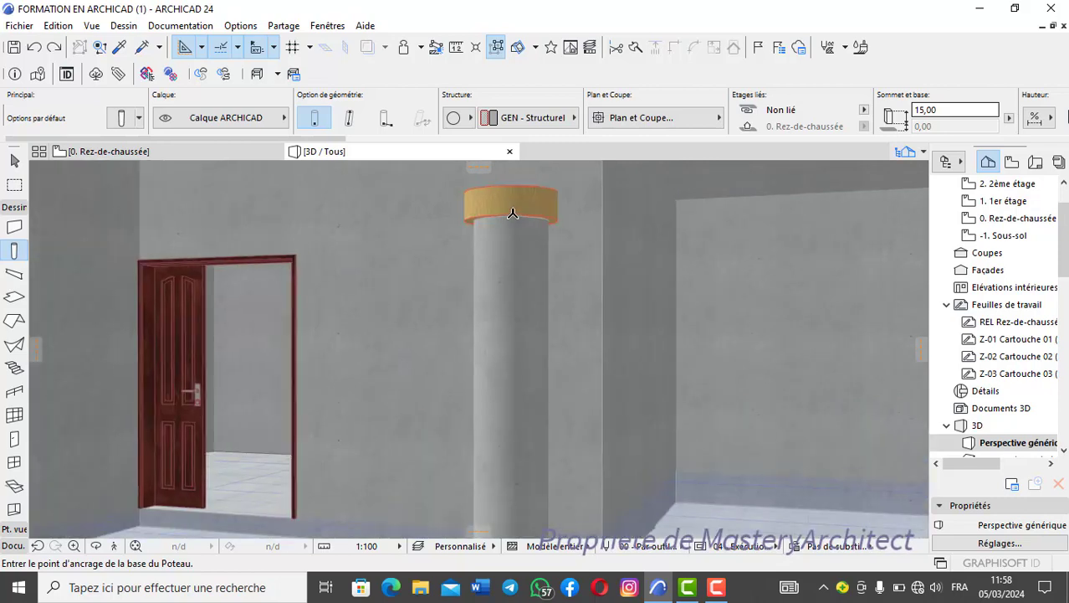
shift+middle_drag(542, 250, 534, 322)
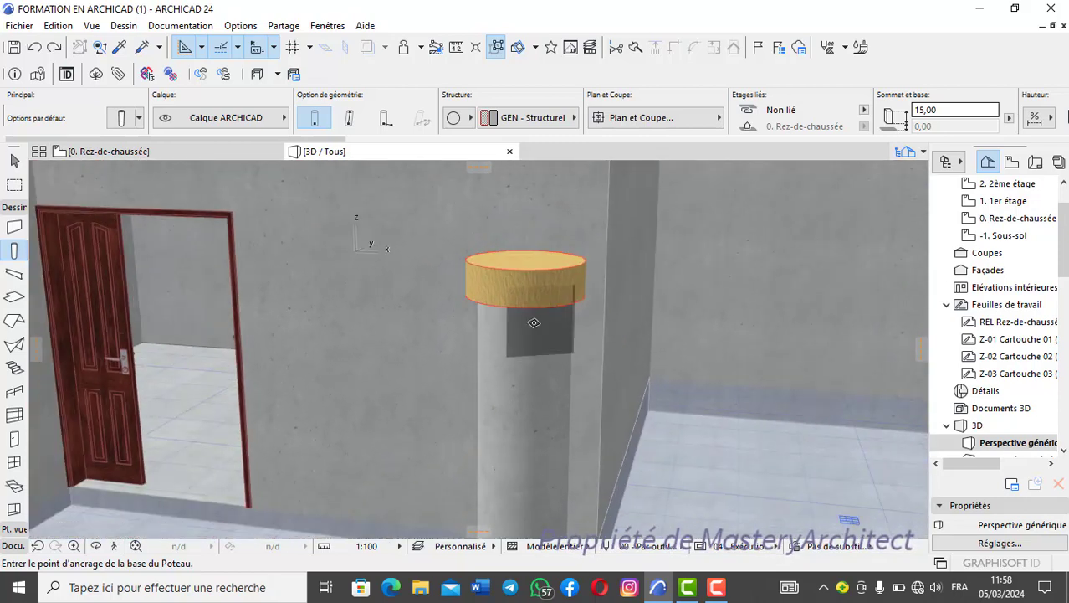
scroll(532, 323, down, 2)
middle_drag(523, 359, 513, 314)
scroll(515, 314, down, 1)
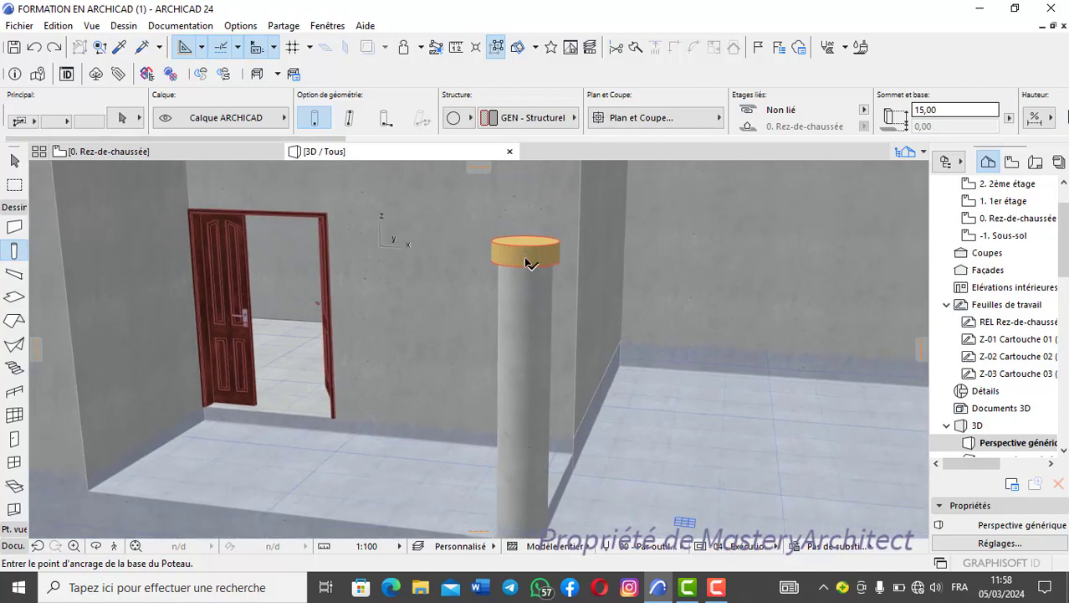
- Try raising the disc on top of the round column to a base offset of 220
shift+click(531, 261)
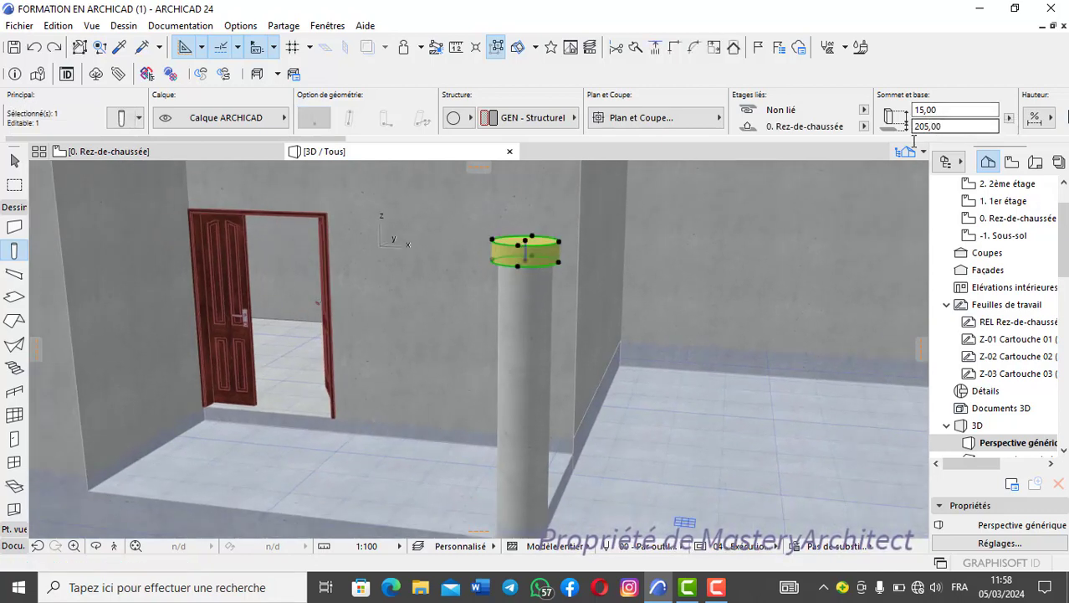
click(945, 125)
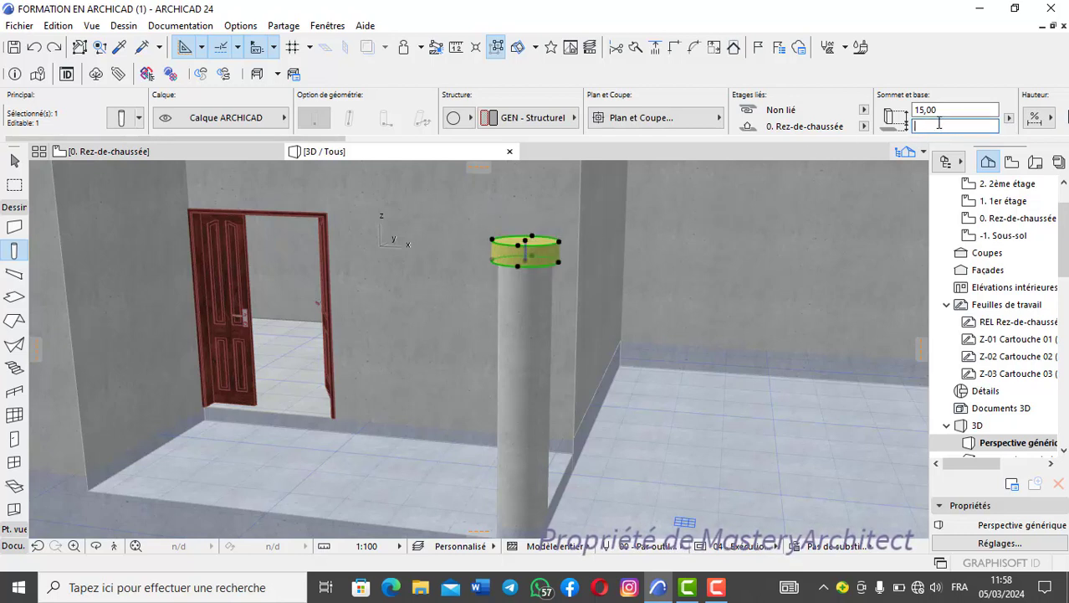
key(Return)
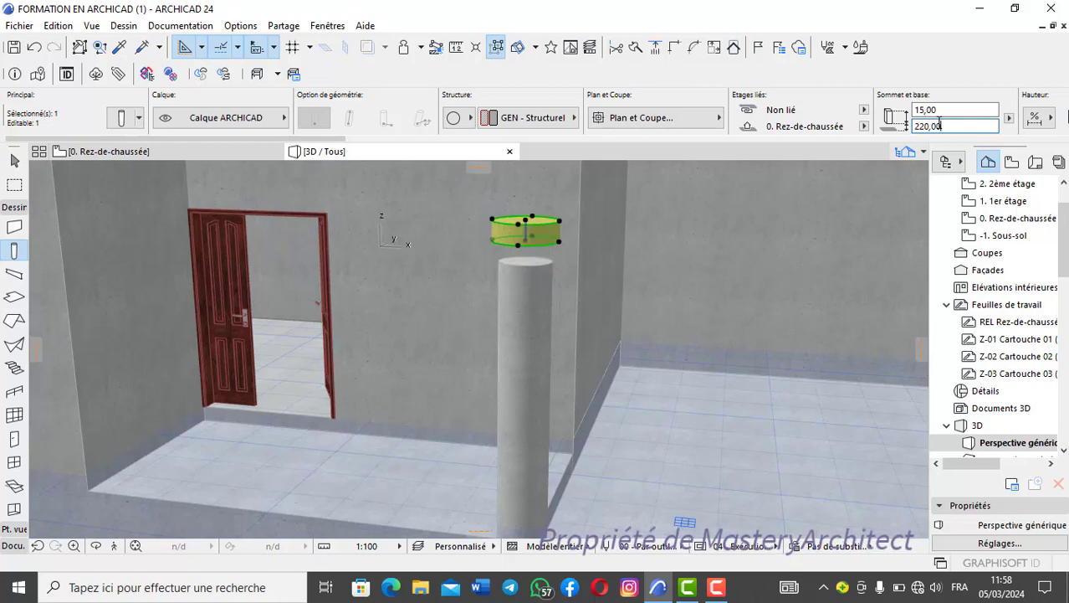
scroll(526, 208, down, 3)
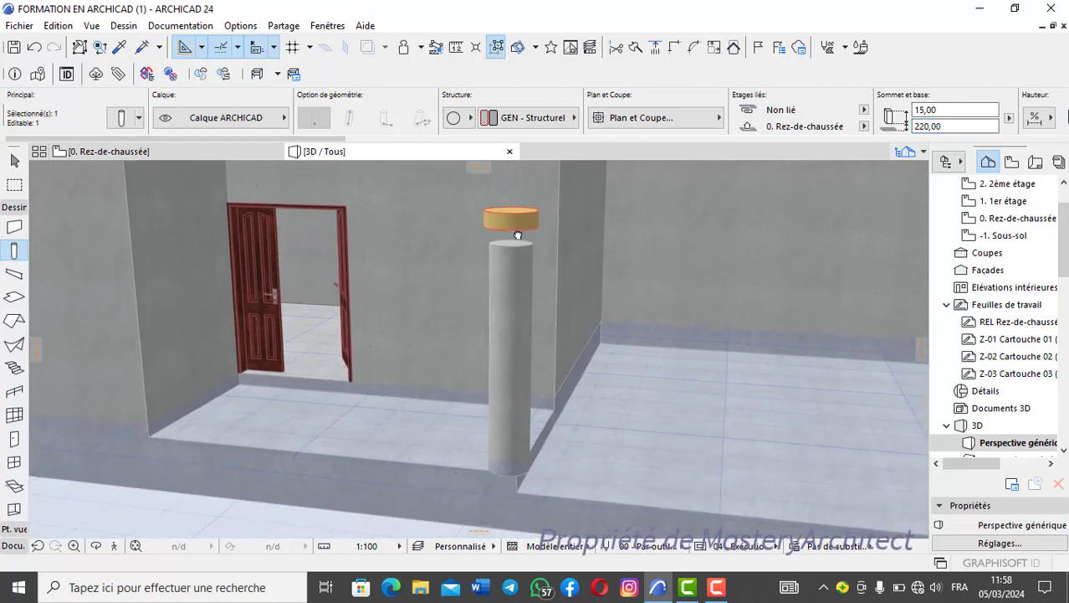
scroll(525, 208, up, 2)
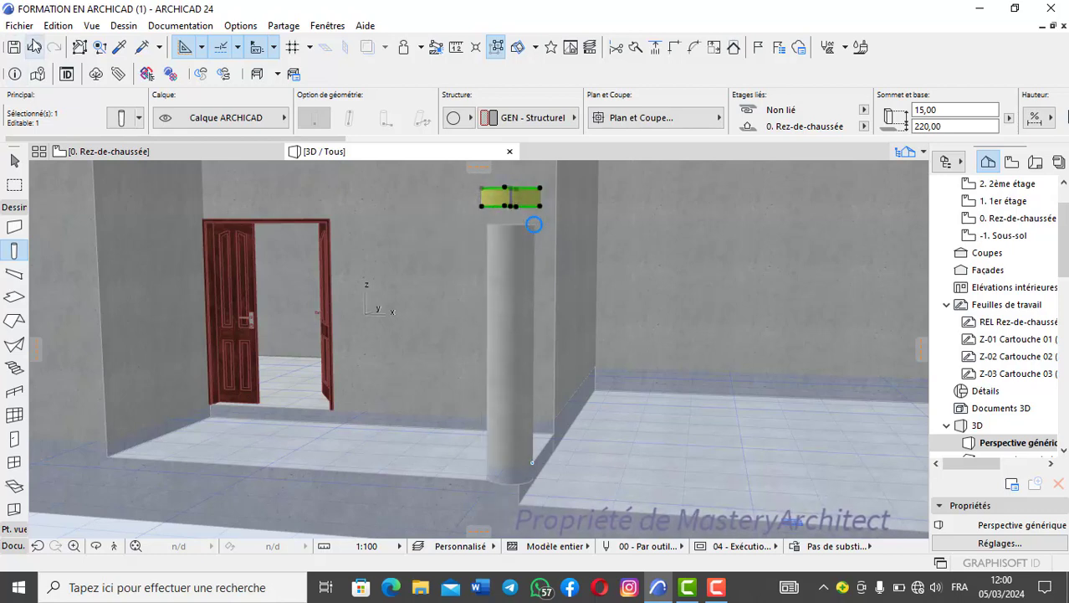
- Undo the last change to the disc's base offset and clear the selection
click(35, 47)
key(Escape)
scroll(501, 246, down, 1)
middle_drag(497, 245, 511, 288)
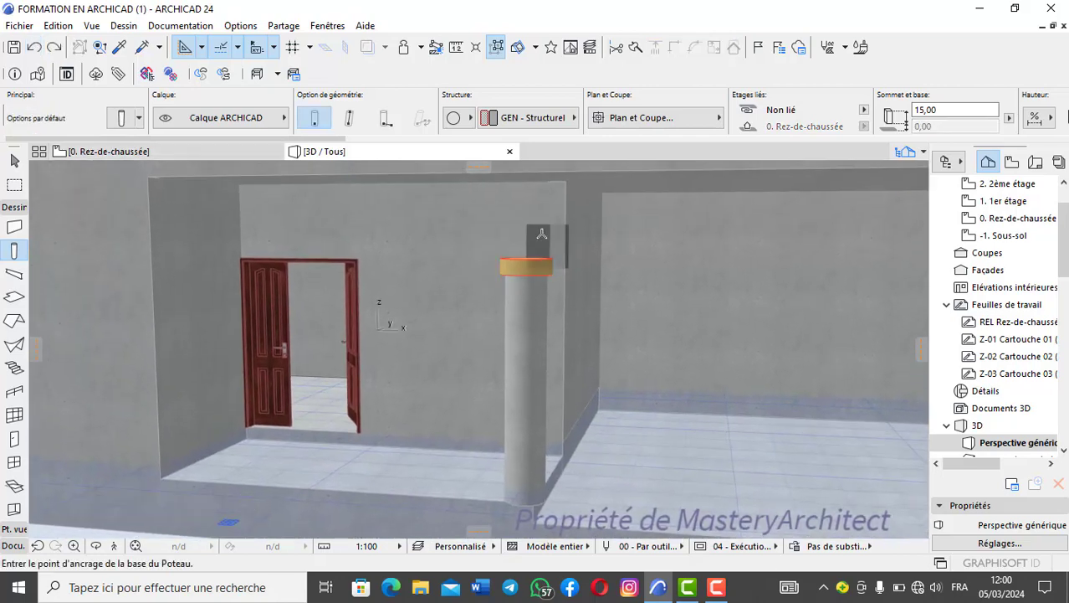
- On the ground-floor plan, place a second cap disc 60 in diameter and 15 high, with base offset 220, on the column's centre
click(118, 152)
click(122, 119)
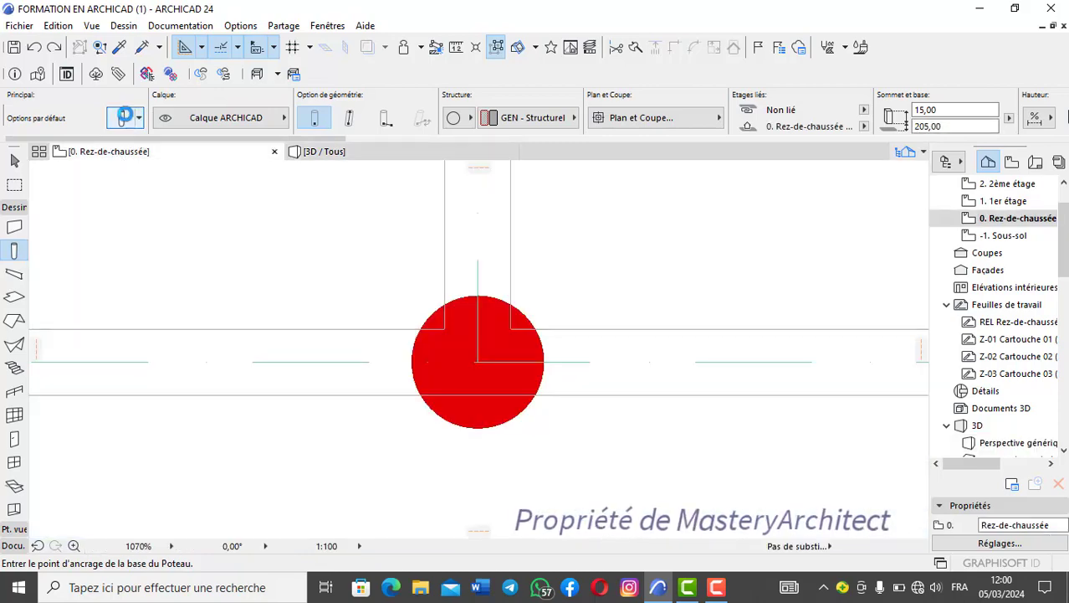
click(260, 84)
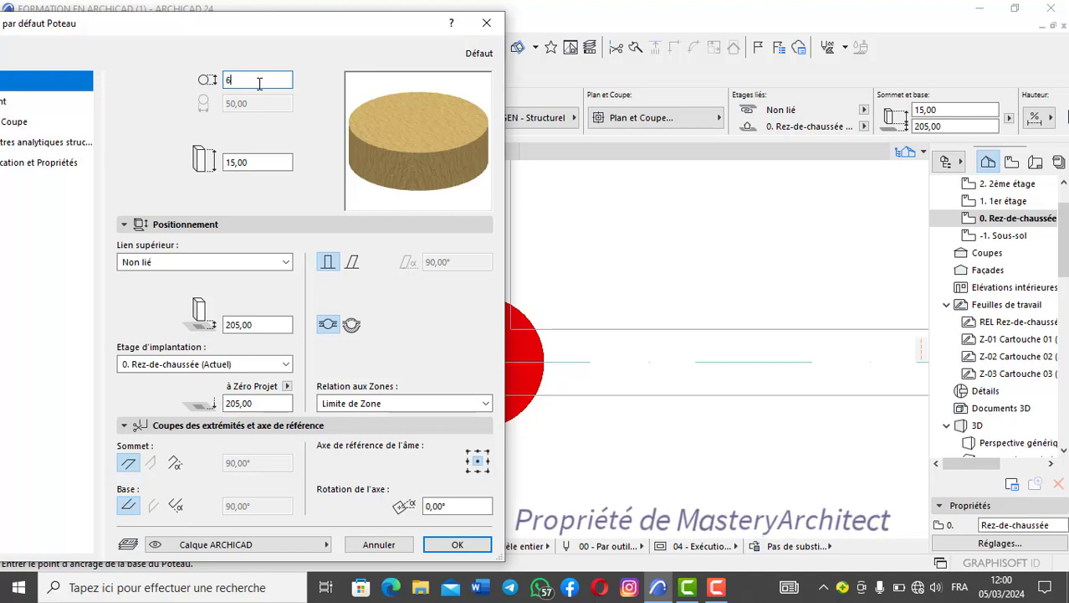
text(60,00)
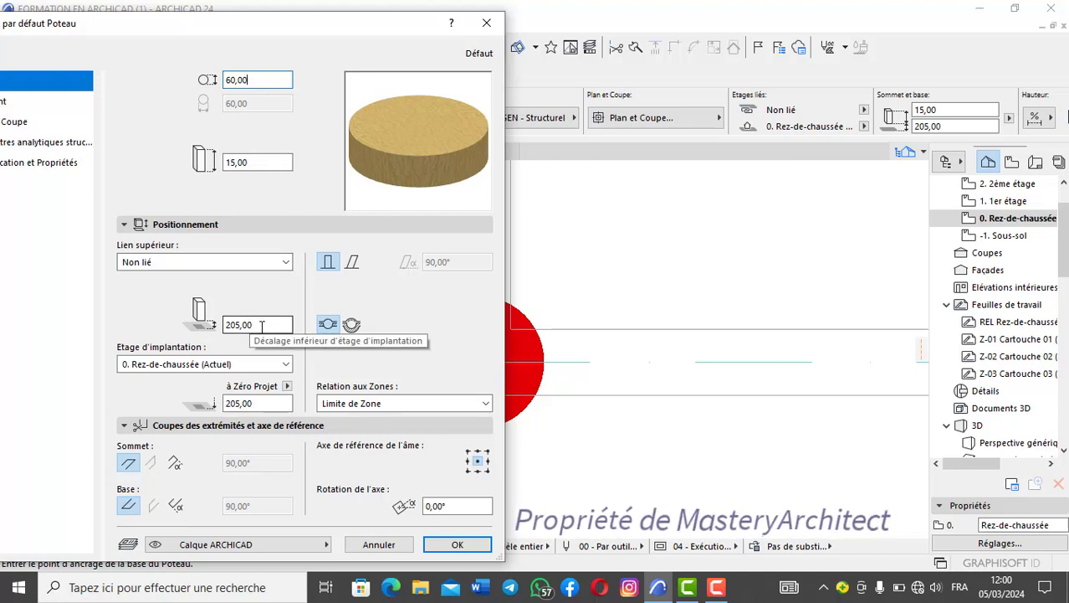
click(262, 324)
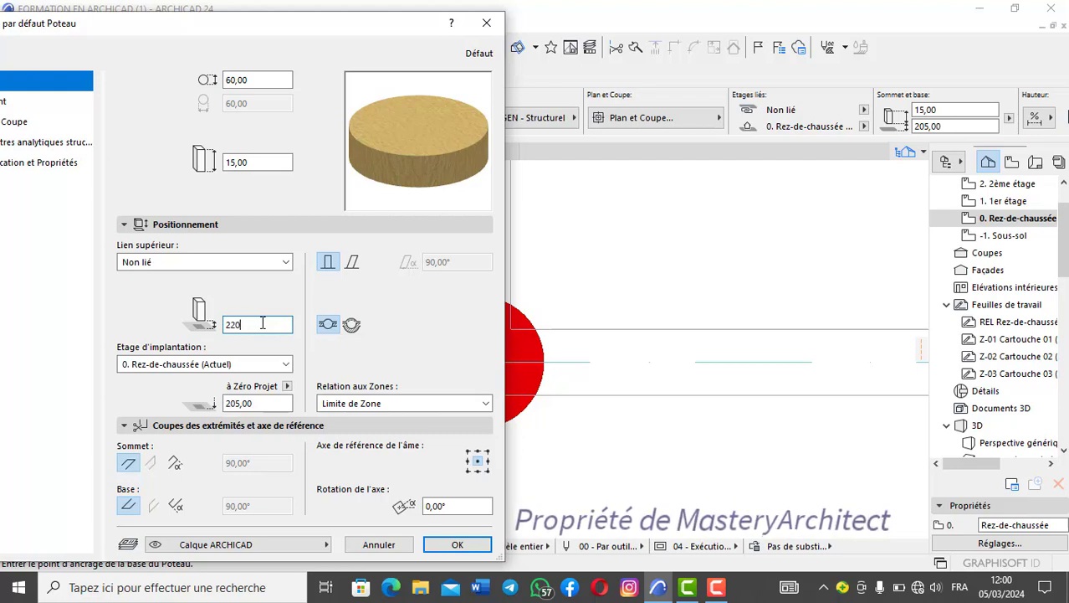
text(,00)
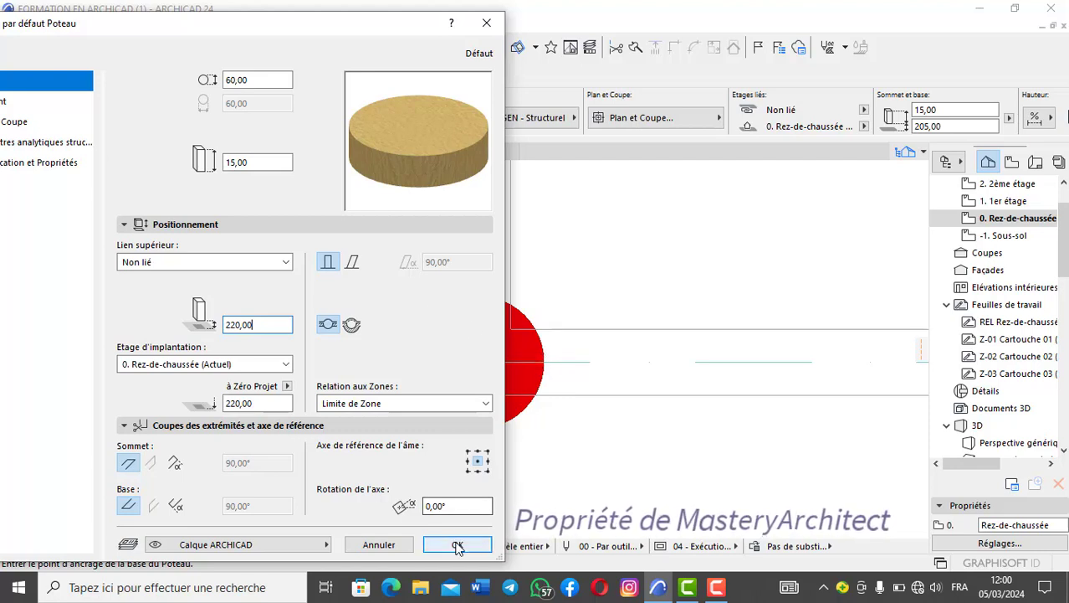
drag(141, 34, 755, 53)
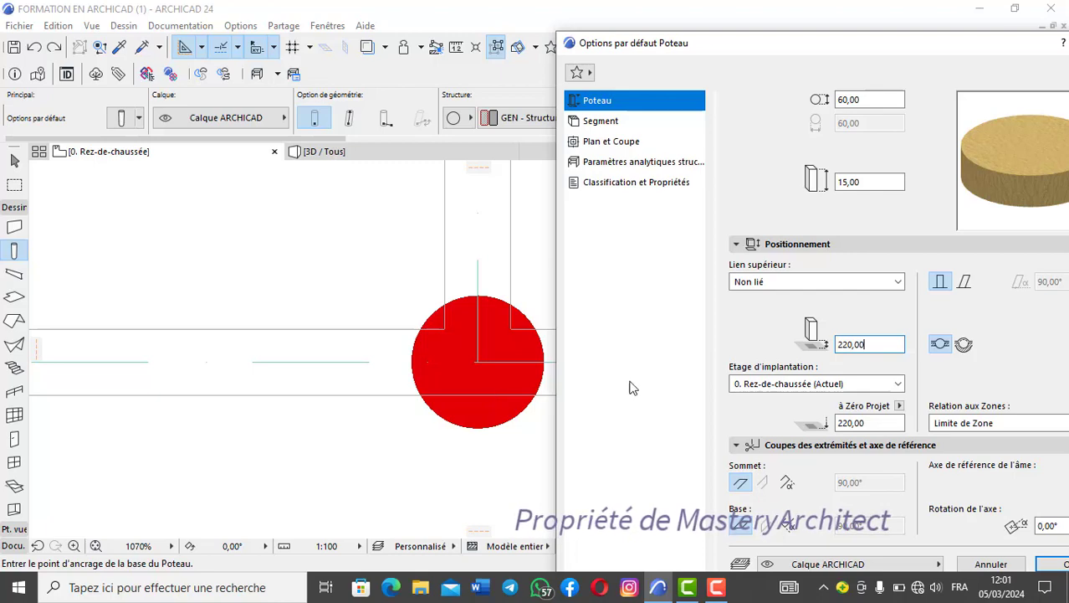
drag(782, 46, 362, 27)
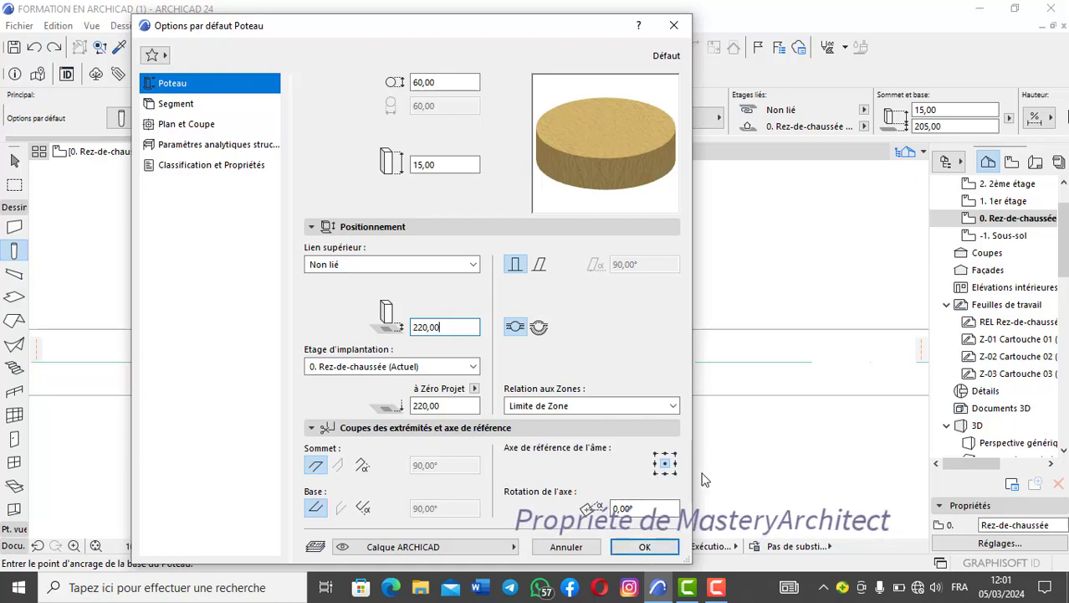
click(649, 548)
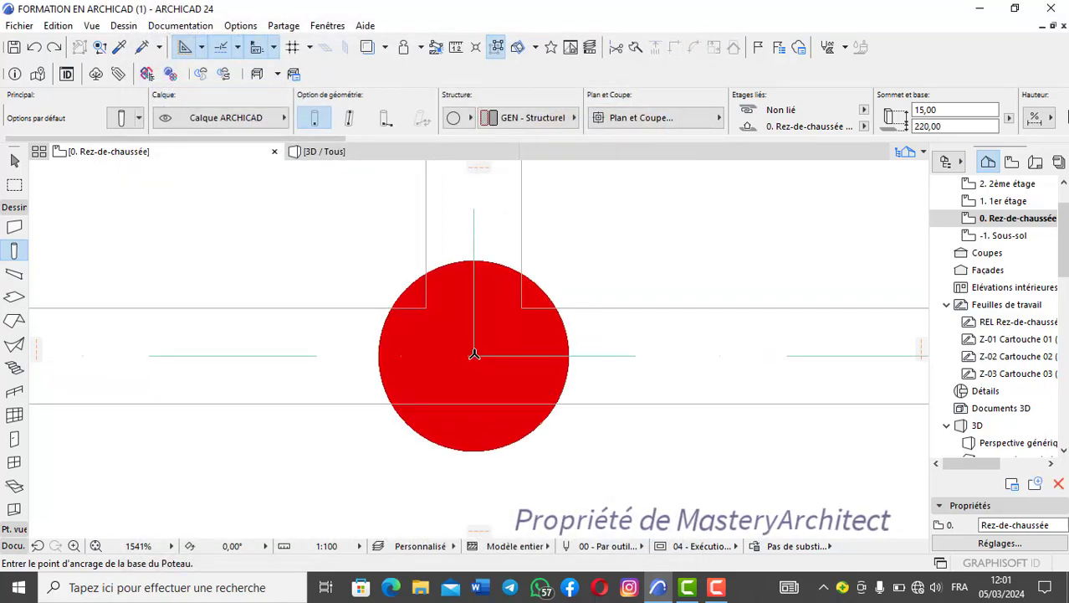
- In the 3D perspective, override the surfaces of both cap discs with Béton - Lissé and link all their surfaces
click(352, 151)
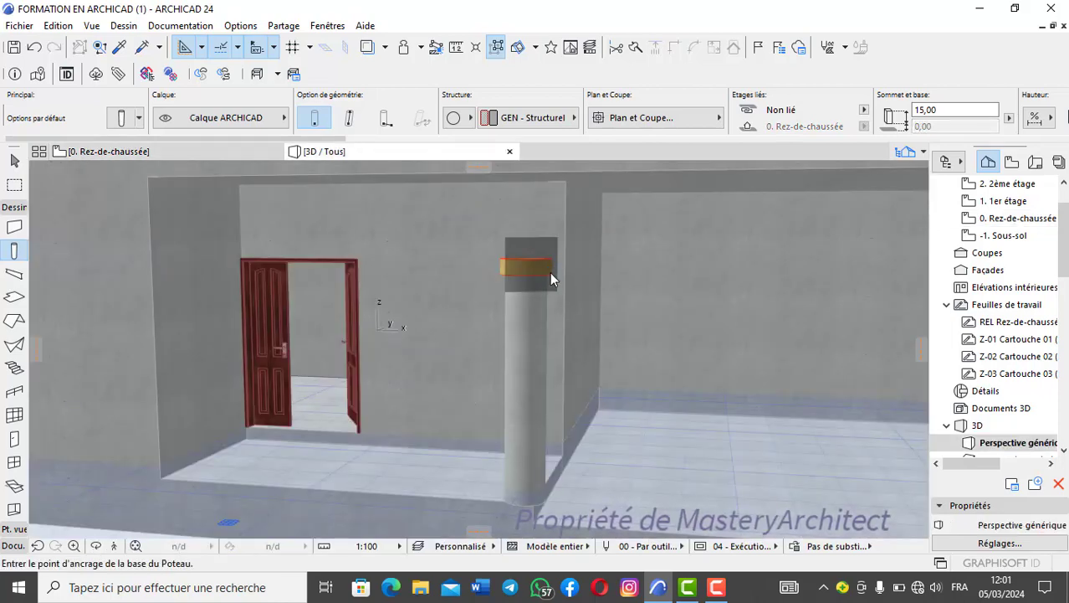
scroll(550, 272, up, 5)
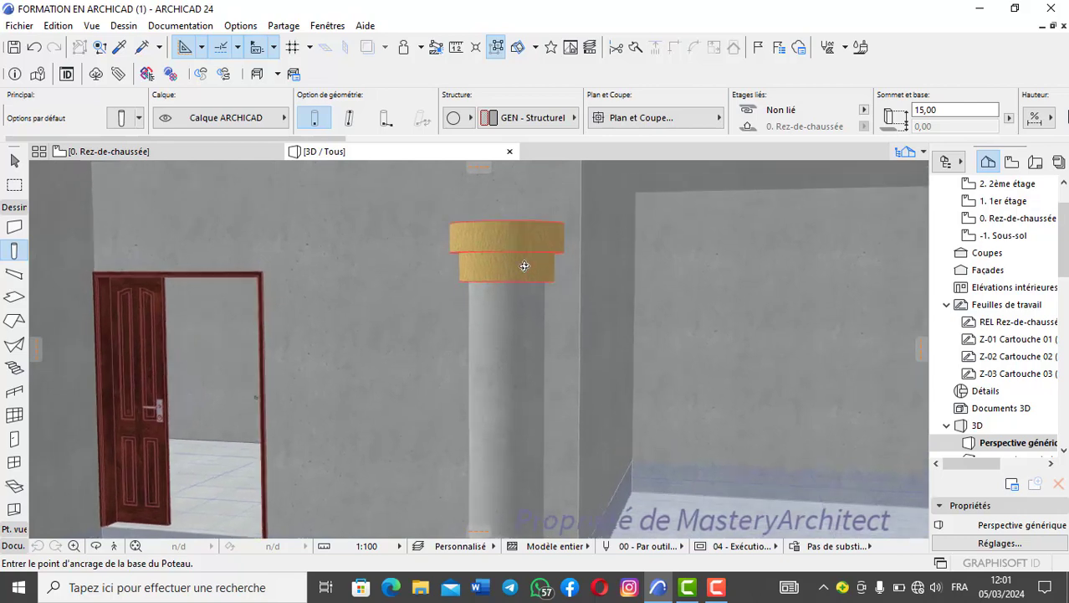
shift+middle_drag(525, 266, 567, 290)
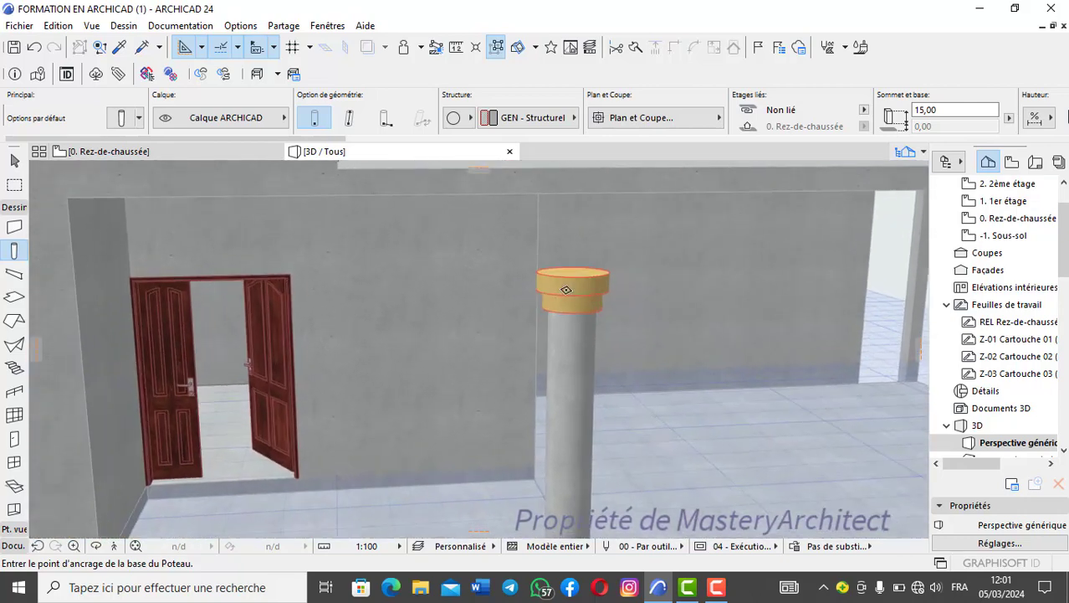
scroll(567, 290, up, 3)
shift+click(583, 314)
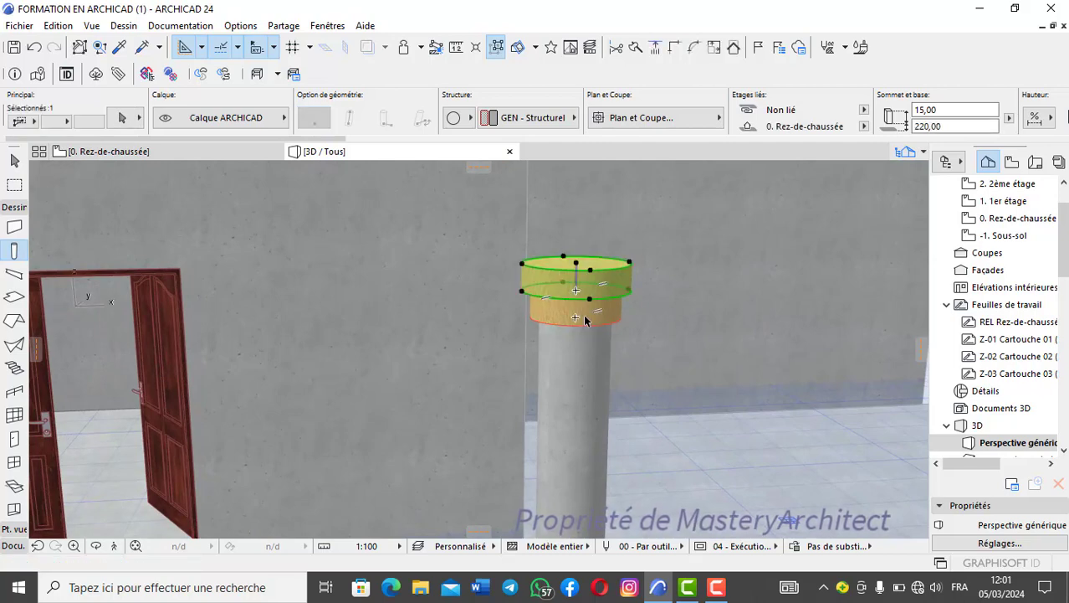
shift+click(584, 318)
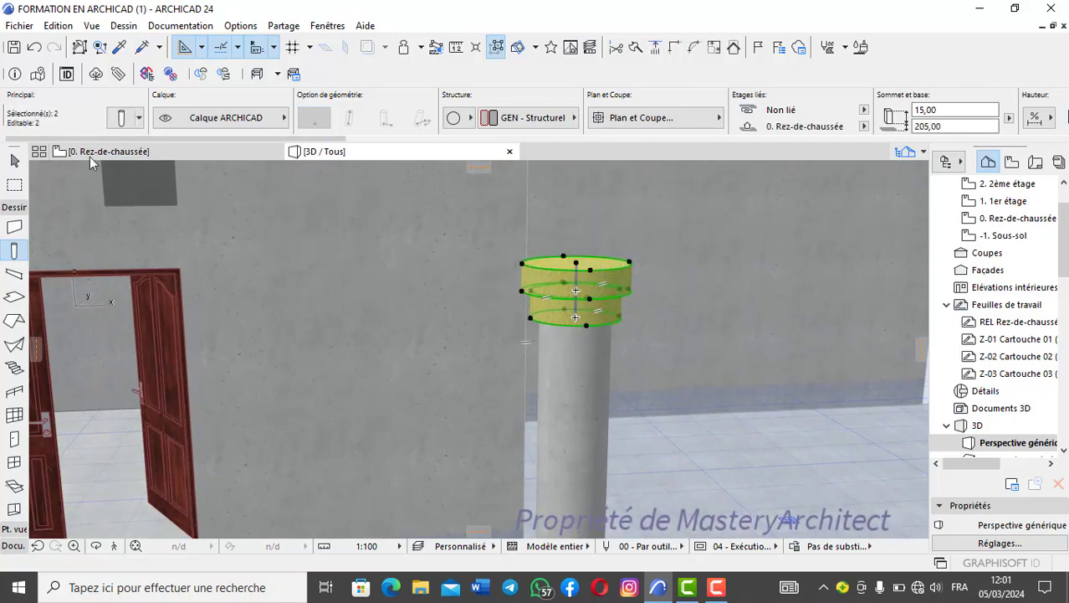
click(121, 117)
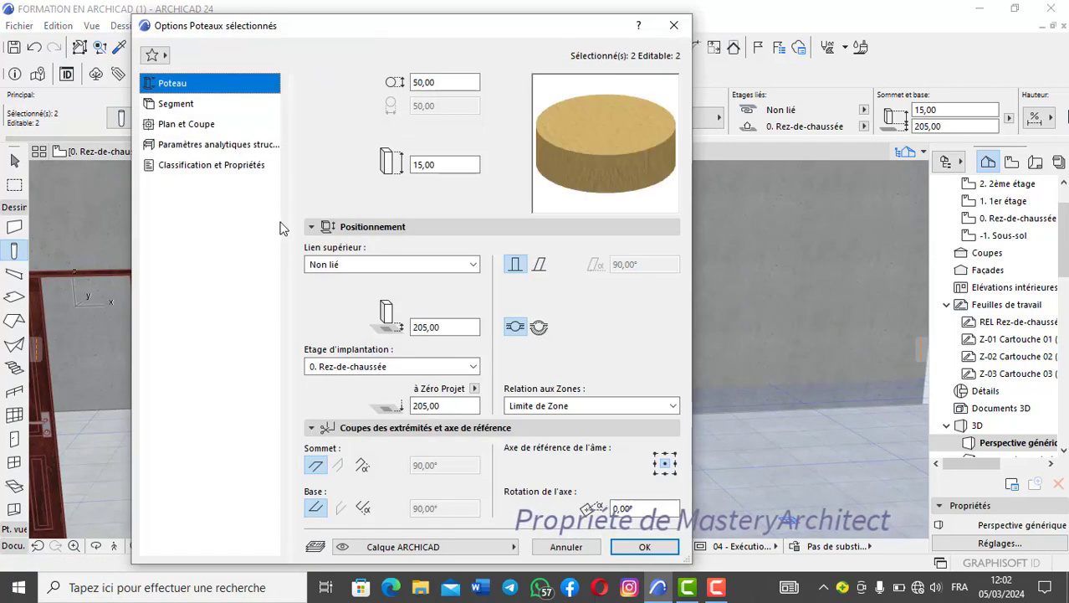
click(211, 103)
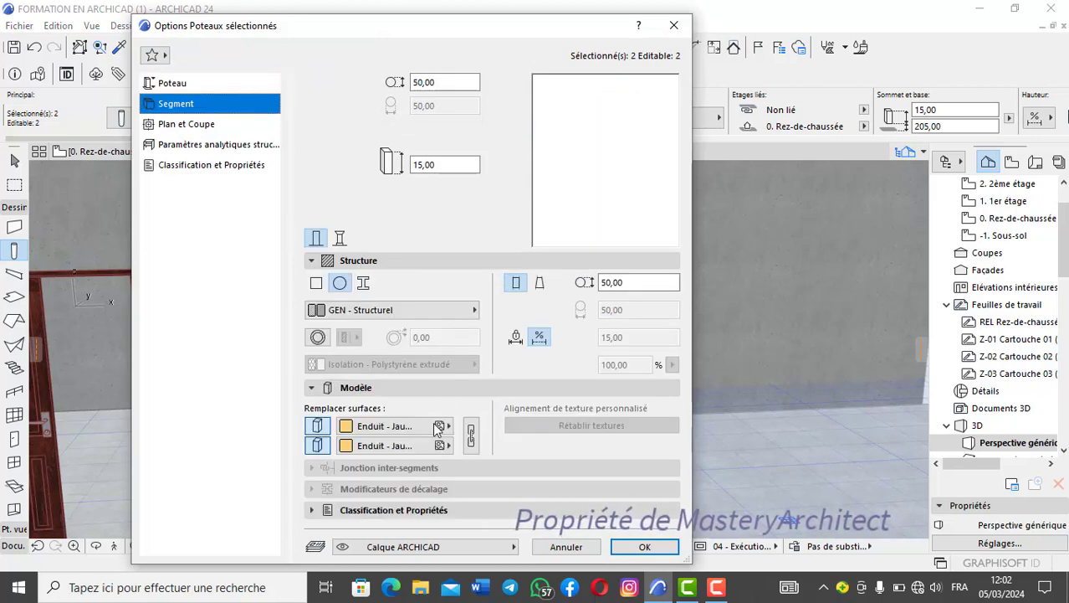
click(437, 426)
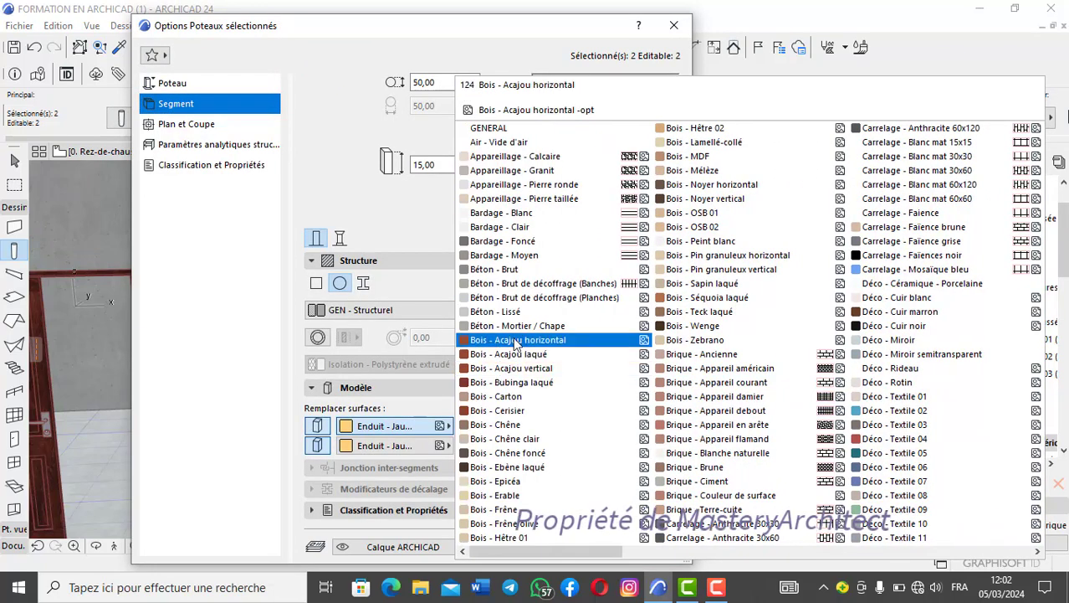
click(496, 311)
click(471, 434)
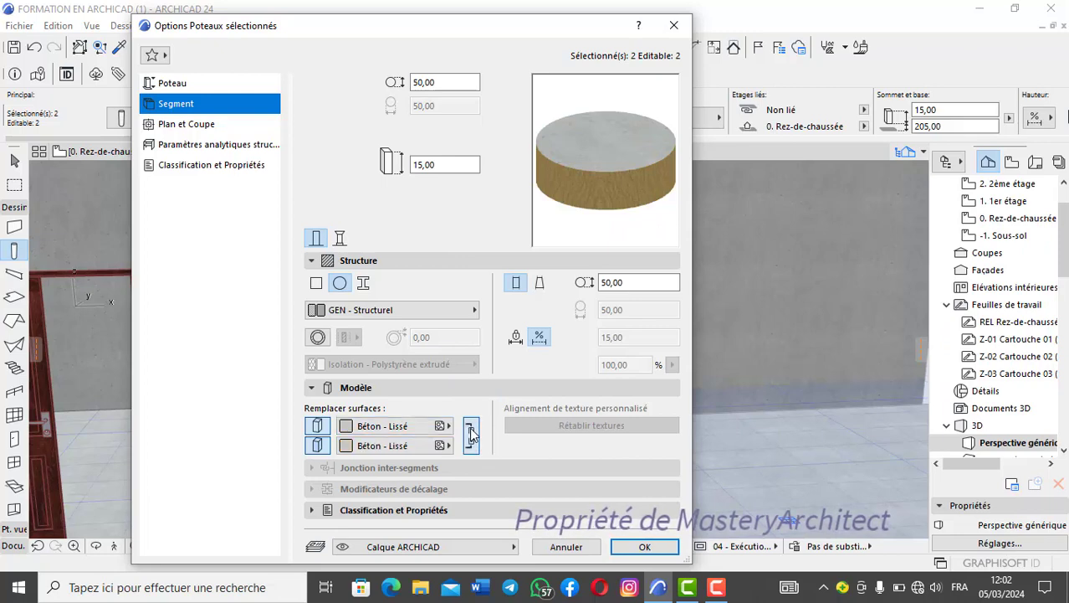
click(644, 545)
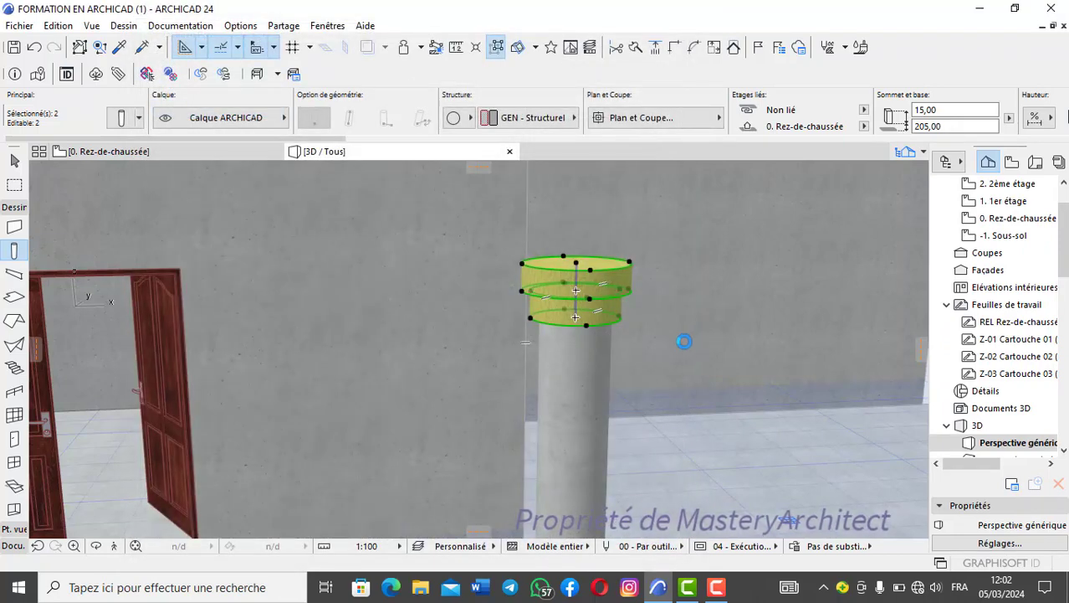
- Set the uncut line pen of both cap discs on the round column to the grey pen 62
key(Escape)
scroll(586, 320, up, 2)
scroll(586, 320, down, 3)
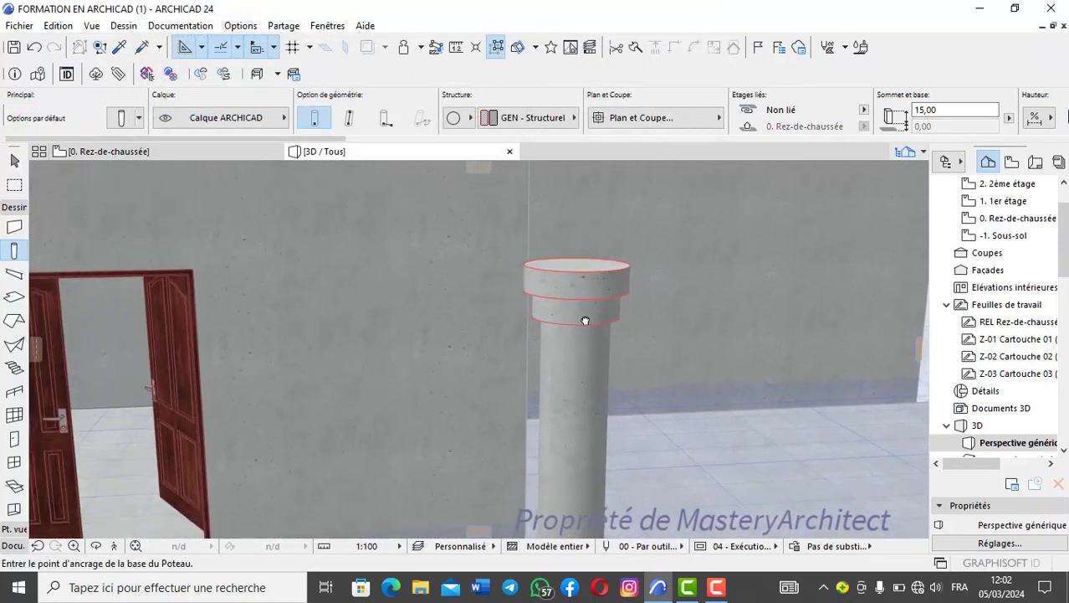
middle_drag(586, 320, 475, 334)
shift+click(508, 326)
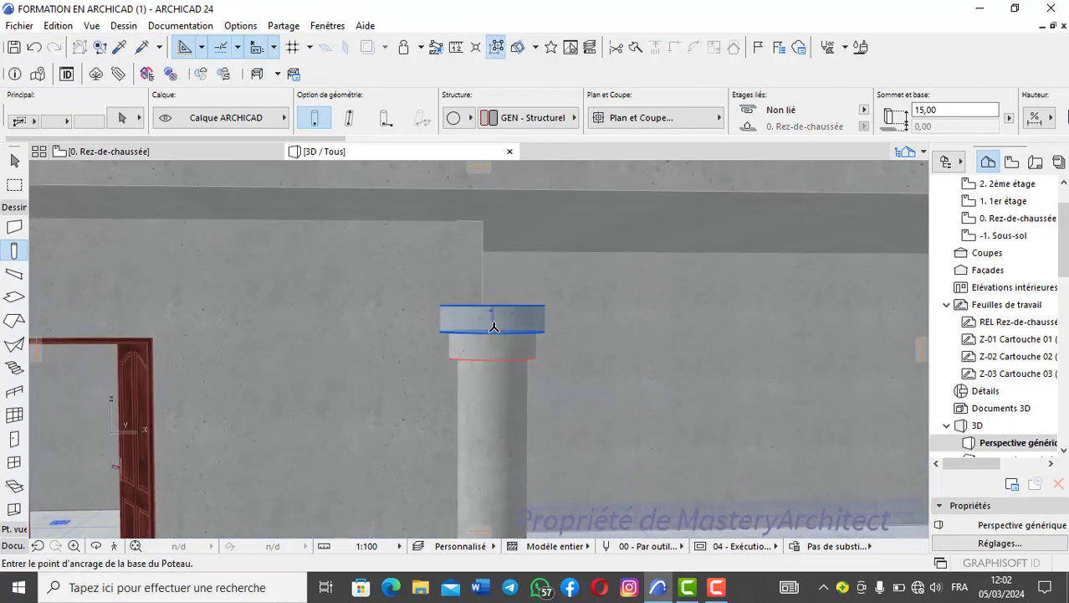
shift+click(494, 353)
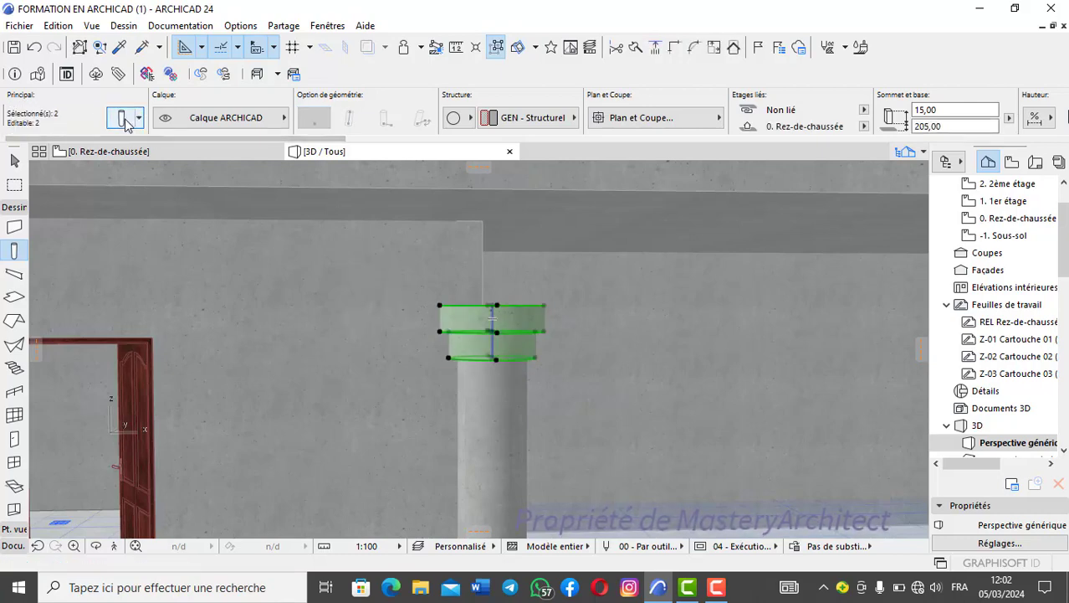
click(132, 117)
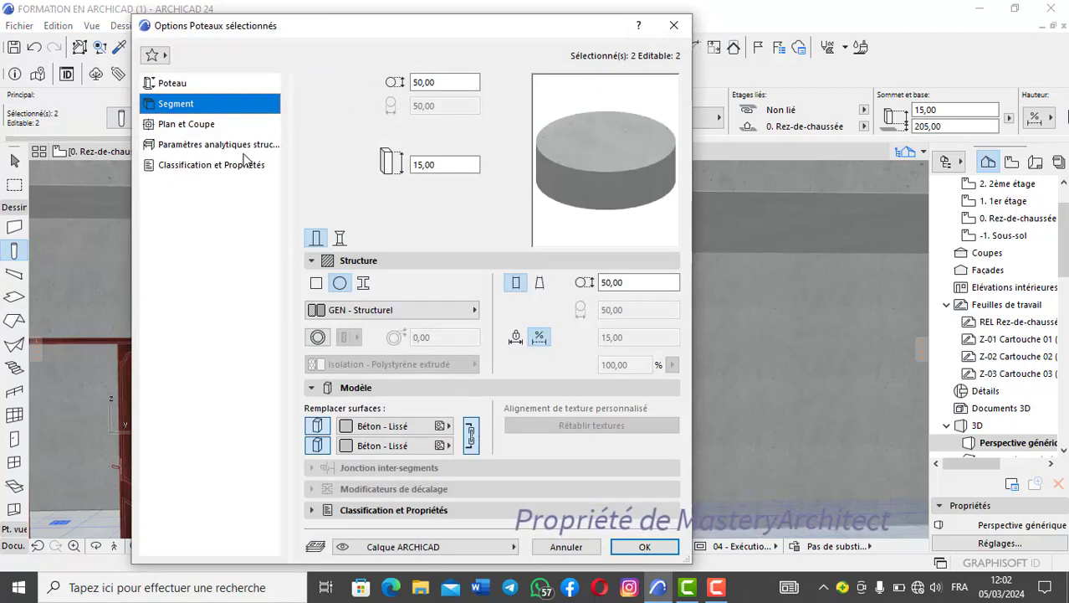
click(235, 125)
scroll(484, 456, down, 2)
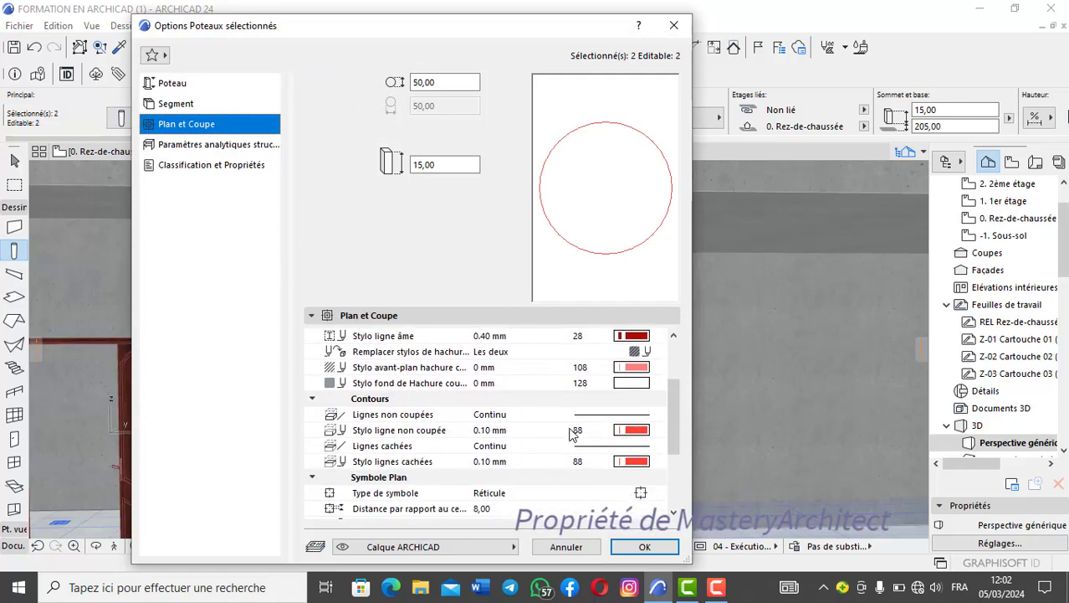
click(638, 431)
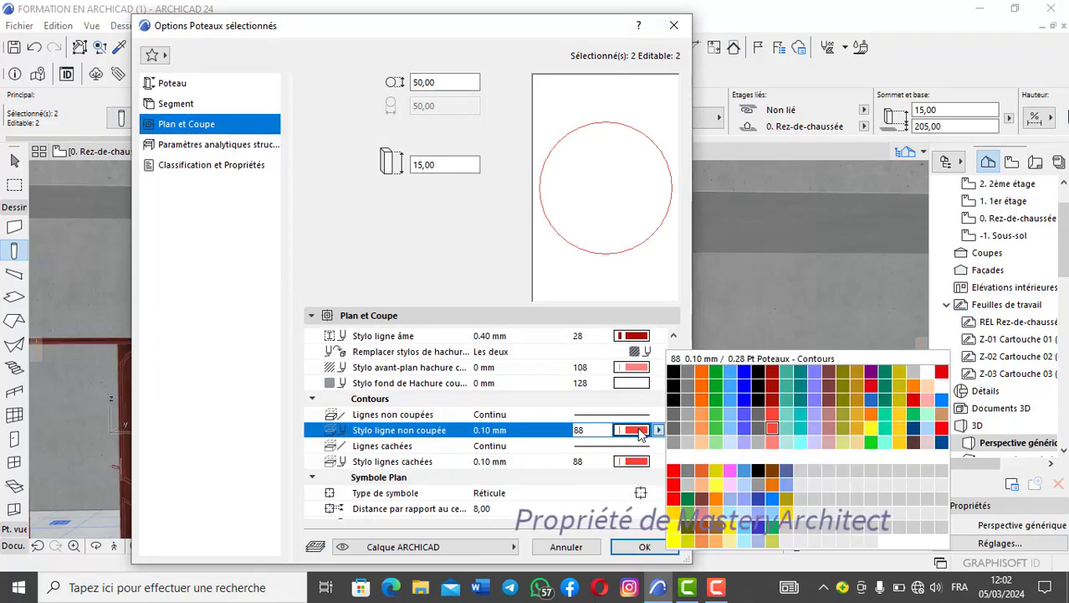
click(687, 414)
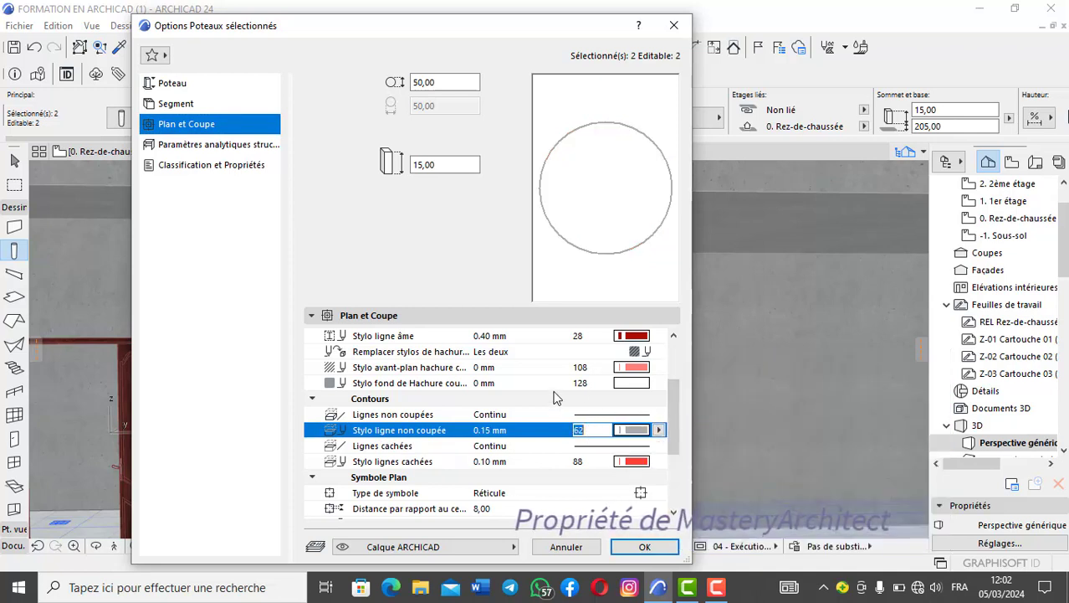
click(644, 548)
key(Escape)
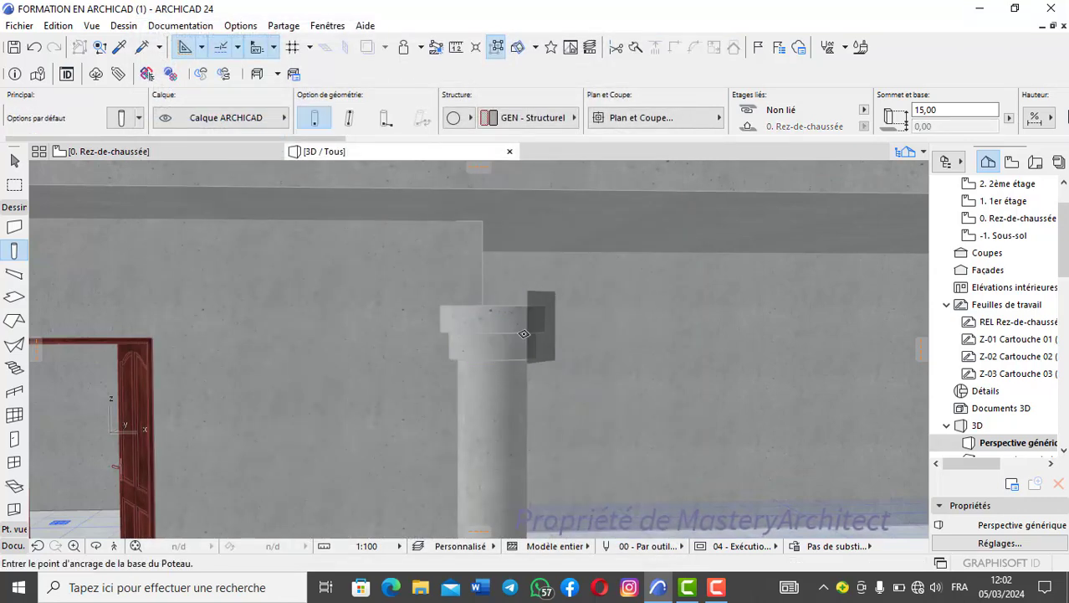
- Examine the round column's stepped capital and the surrounding porch from several angles in the 3D perspective
scroll(485, 360, down, 3)
scroll(486, 360, up, 2)
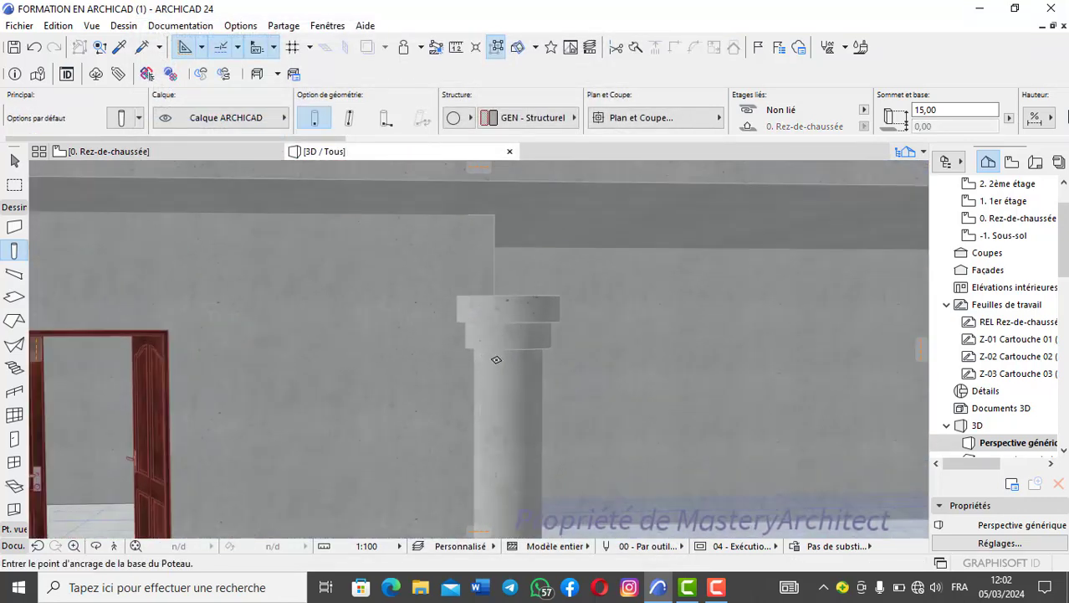
shift+middle_drag(496, 359, 354, 359)
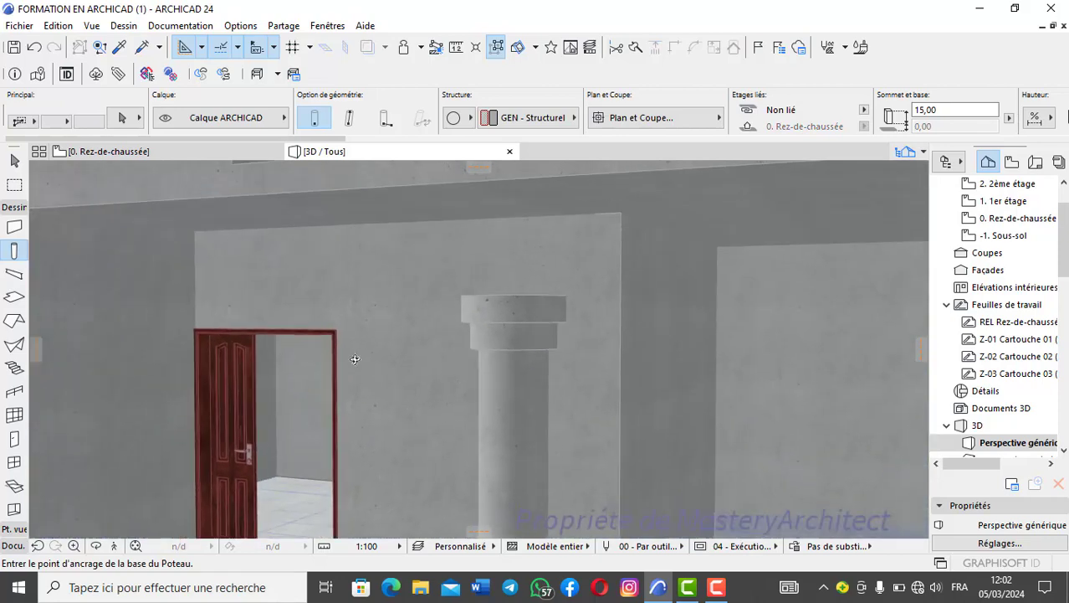
scroll(444, 369, down, 5)
middle_drag(458, 400, 504, 360)
shift+middle_drag(505, 360, 571, 360)
- Open the ground-floor plan and examine the open porch sides between the square columns and the round column
click(181, 156)
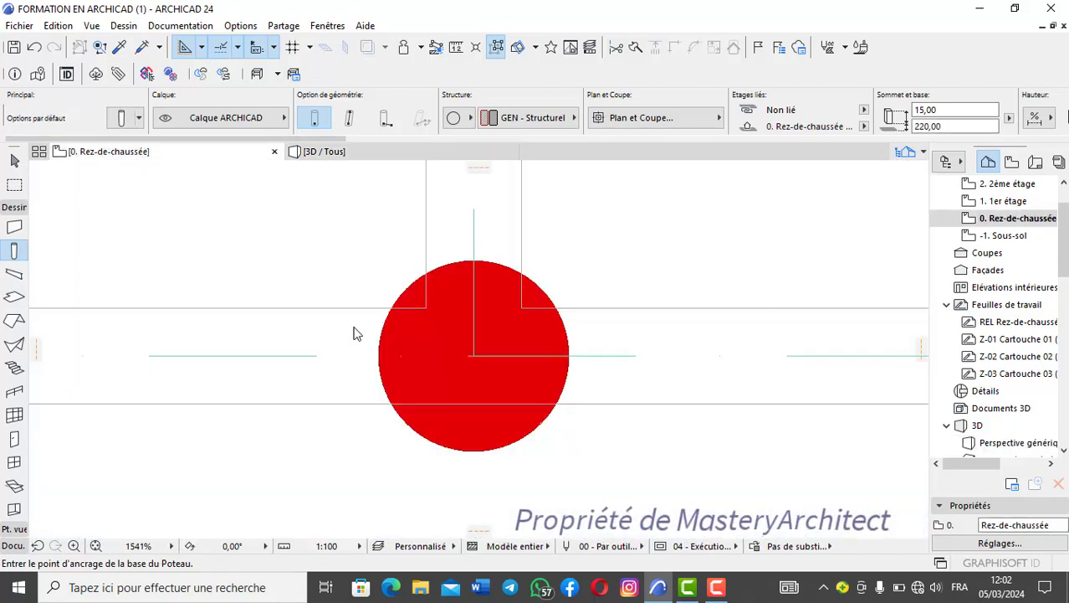
scroll(353, 349, down, 4)
middle_drag(318, 356, 550, 356)
scroll(443, 368, down, 1)
middle_drag(444, 368, 535, 346)
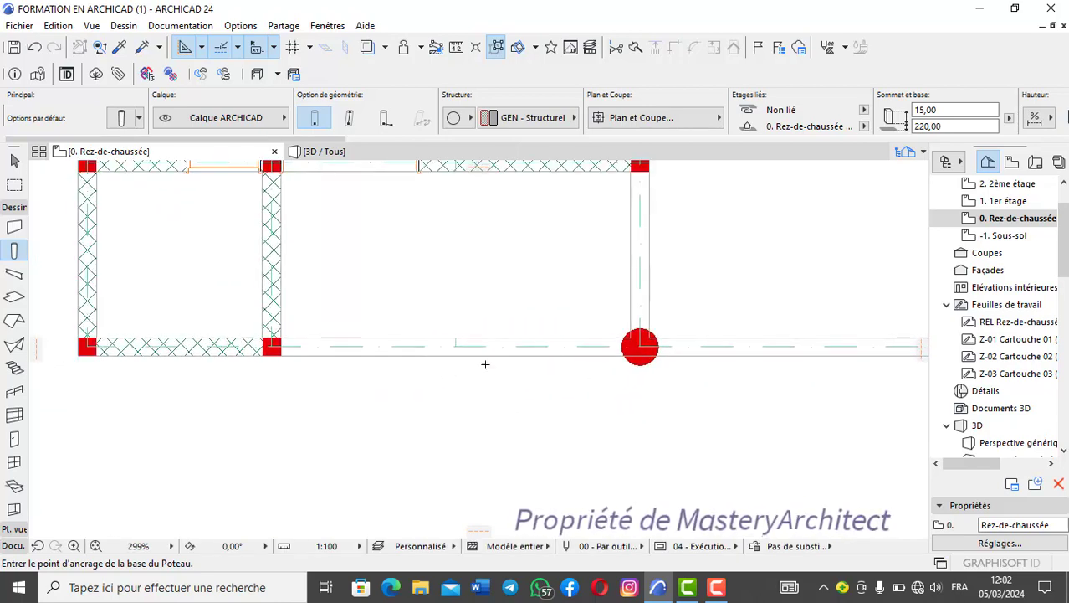
scroll(506, 357, up, 2)
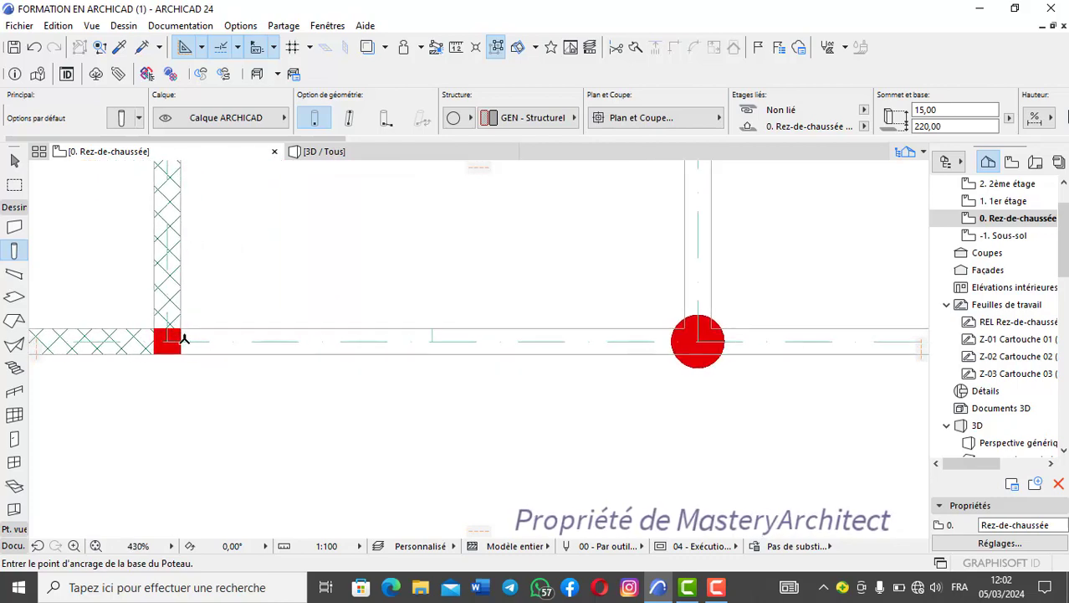
scroll(574, 328, down, 3)
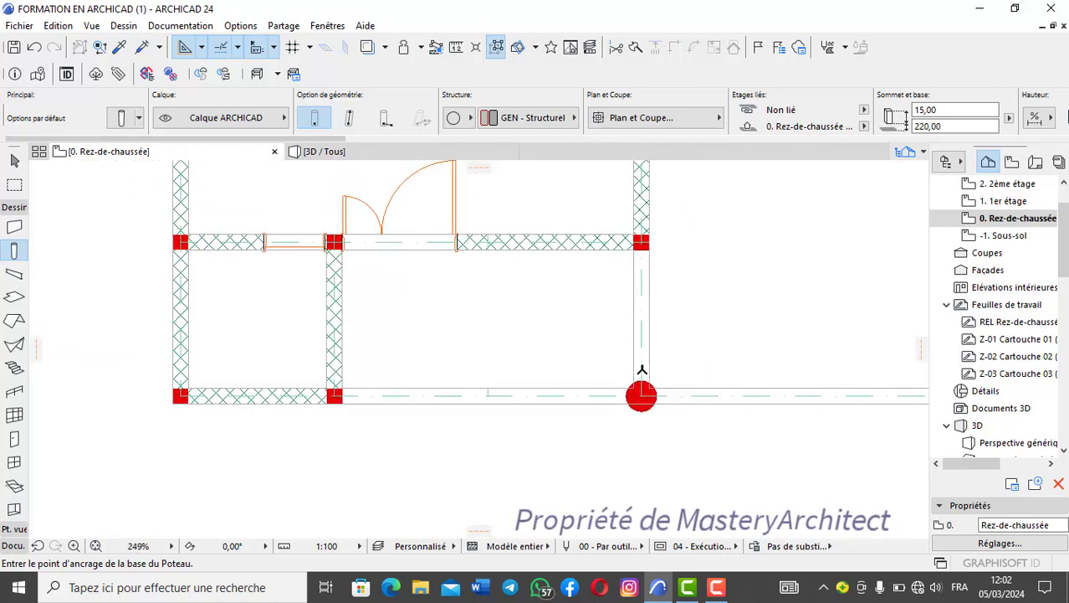
scroll(452, 407, up, 3)
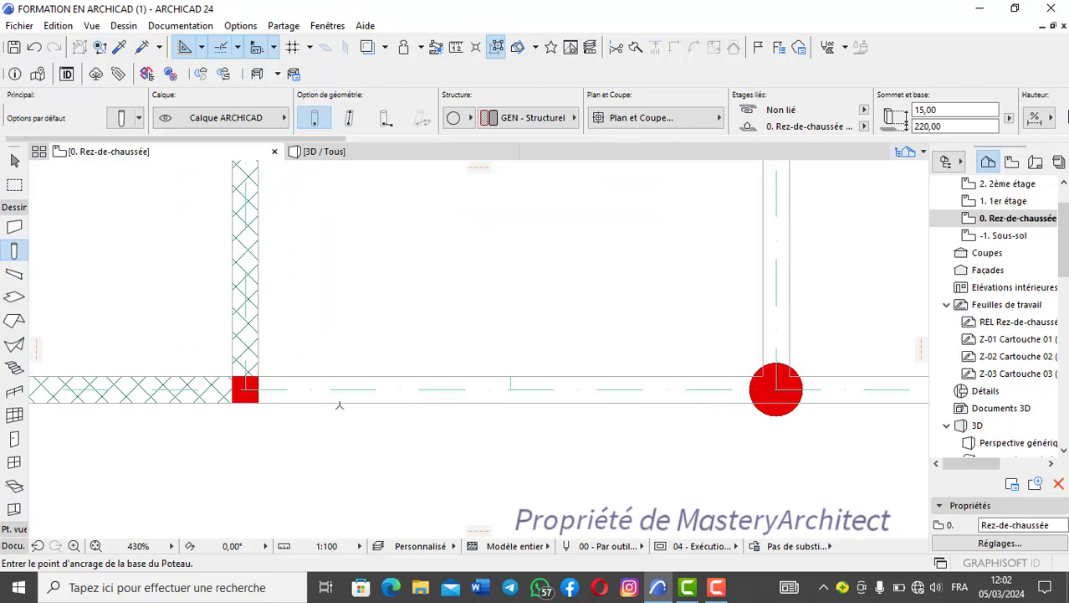
scroll(263, 398, up, 1)
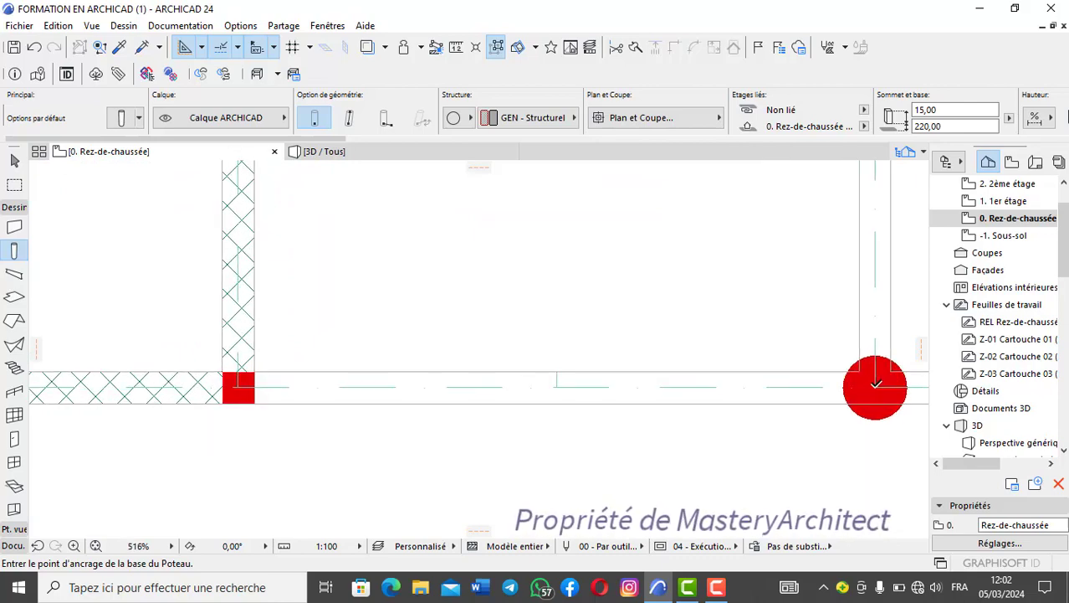
scroll(875, 384, down, 4)
middle_drag(875, 384, 702, 433)
scroll(696, 323, up, 2)
middle_drag(697, 323, 698, 300)
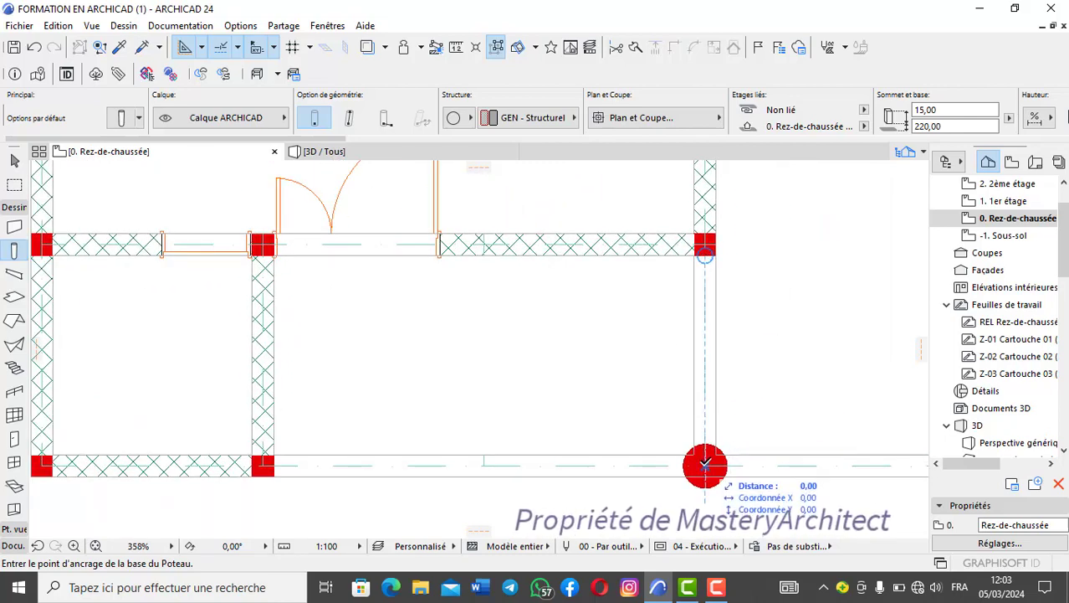
scroll(707, 463, down, 3)
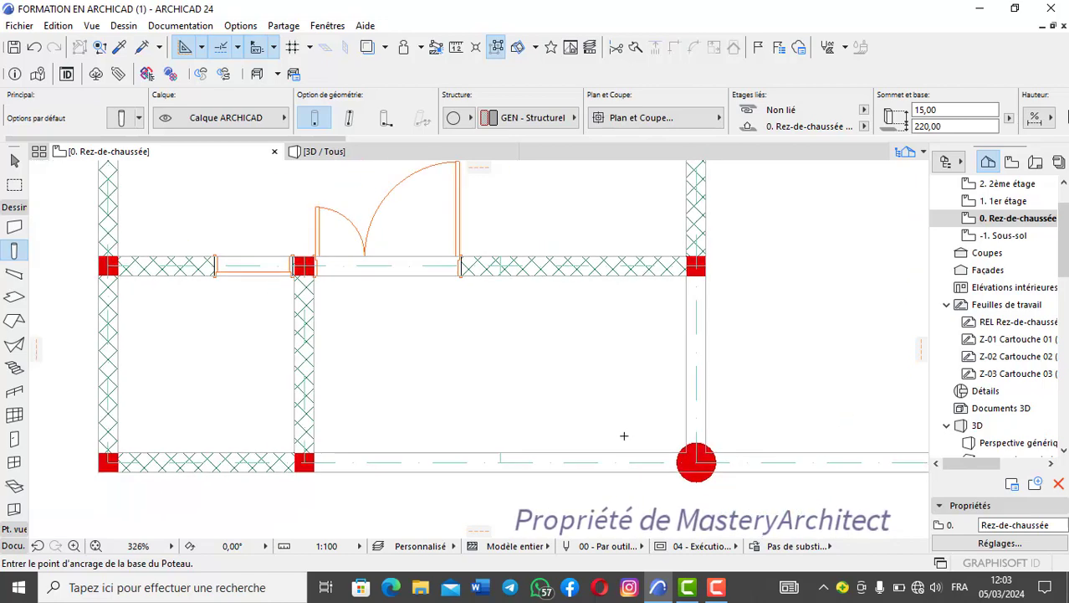
scroll(327, 368, up, 2)
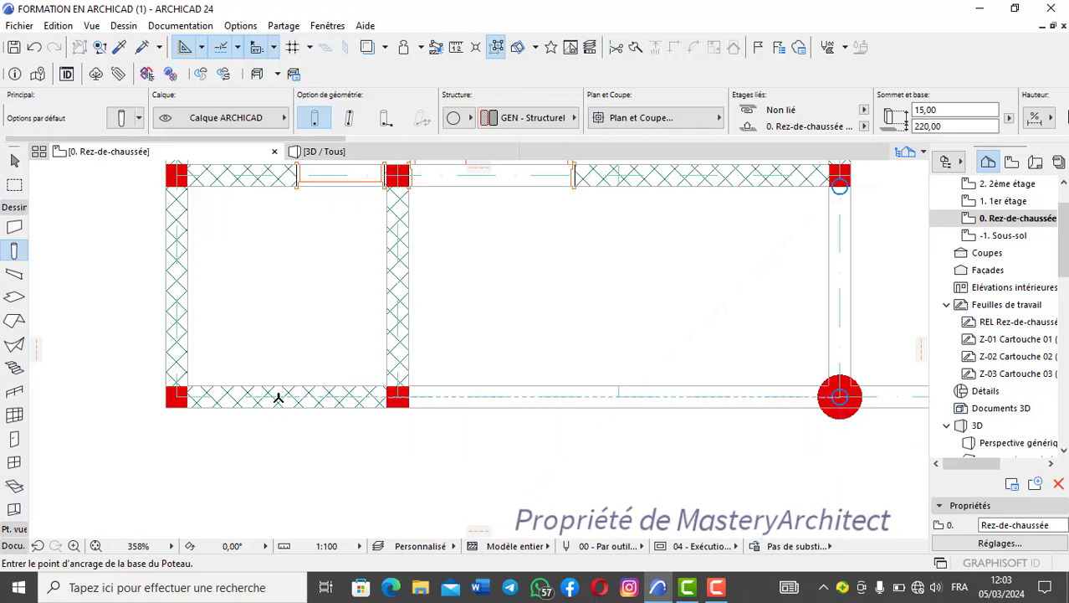
- With the Wall tool active, stretch the short front wall between the two square columns to the round column's centre, making it 600 long
click(15, 227)
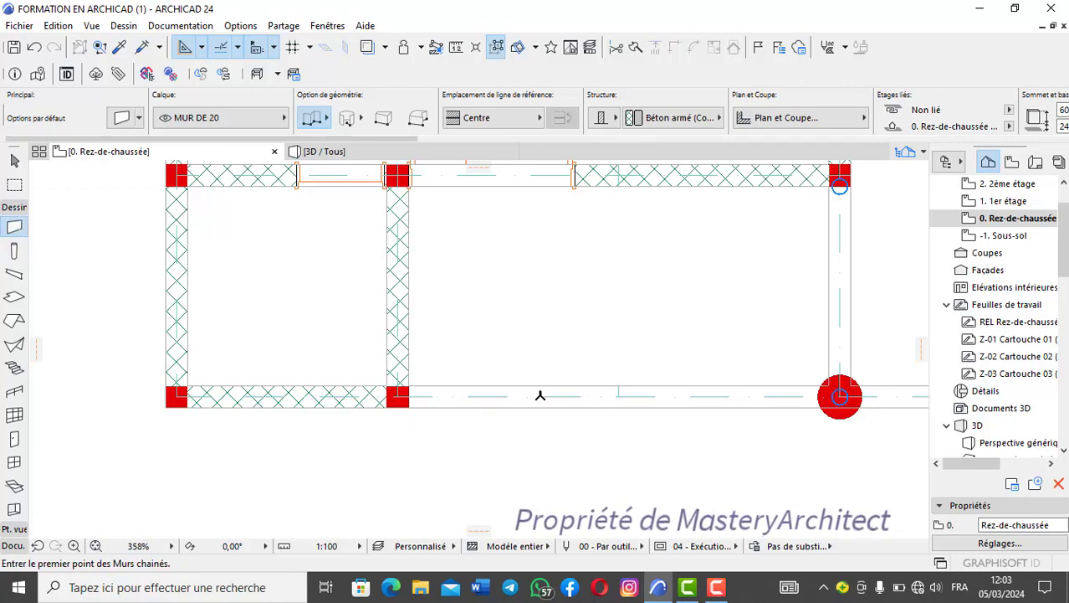
shift+click(327, 399)
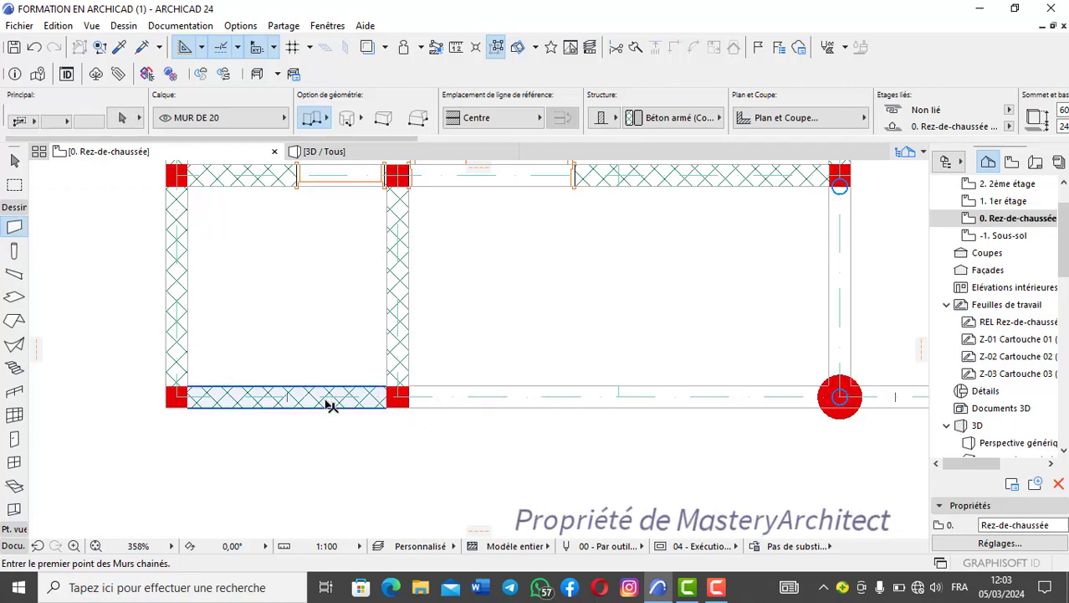
scroll(389, 395, up, 2)
click(412, 392)
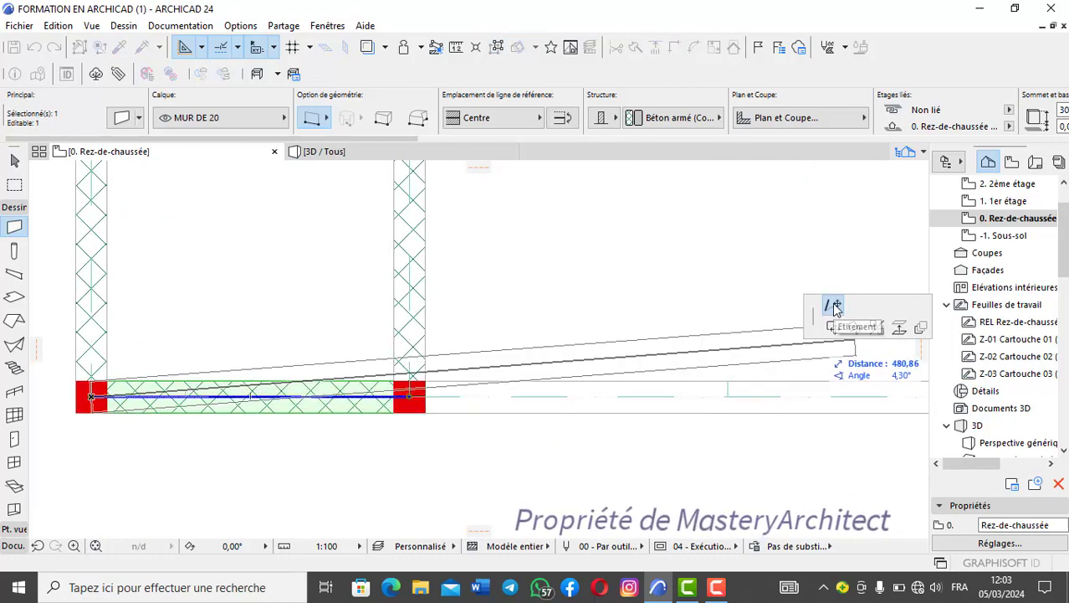
scroll(403, 392, up, 3)
scroll(522, 446, up, 4)
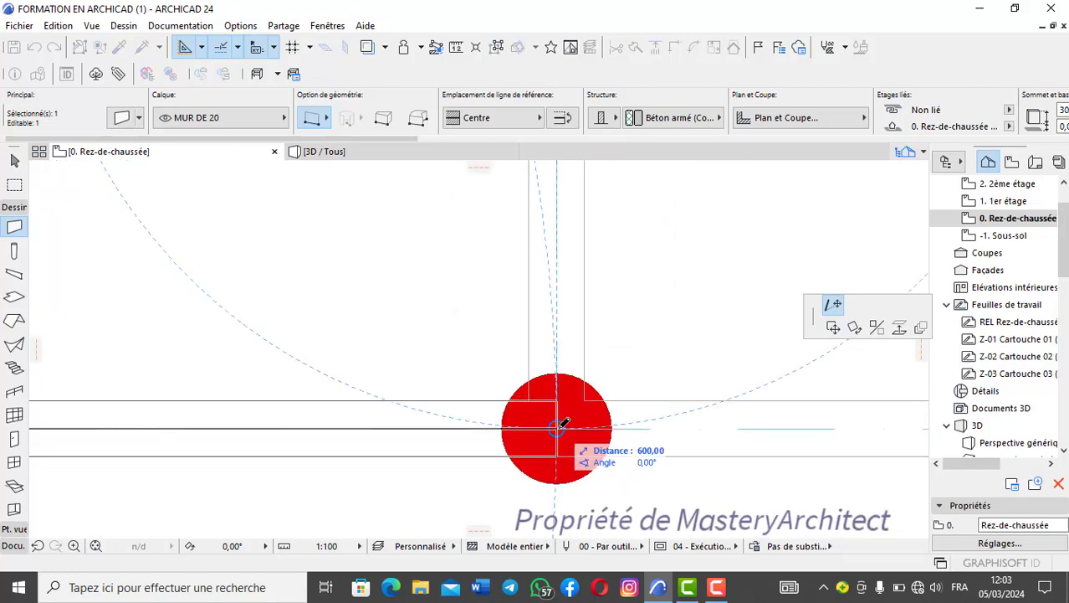
click(562, 423)
scroll(490, 375, down, 4)
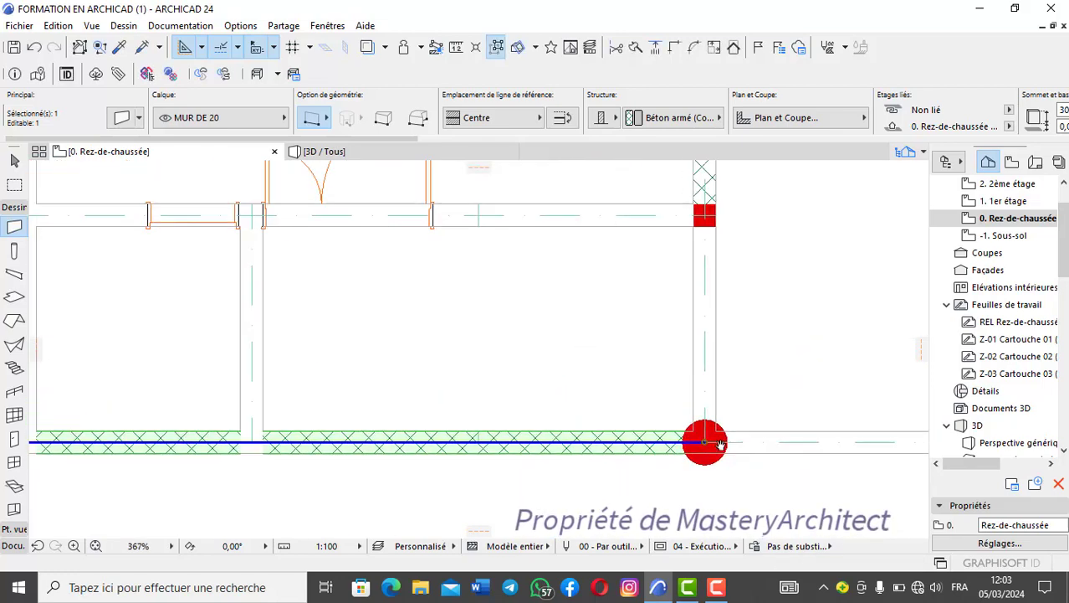
scroll(616, 437, down, 2)
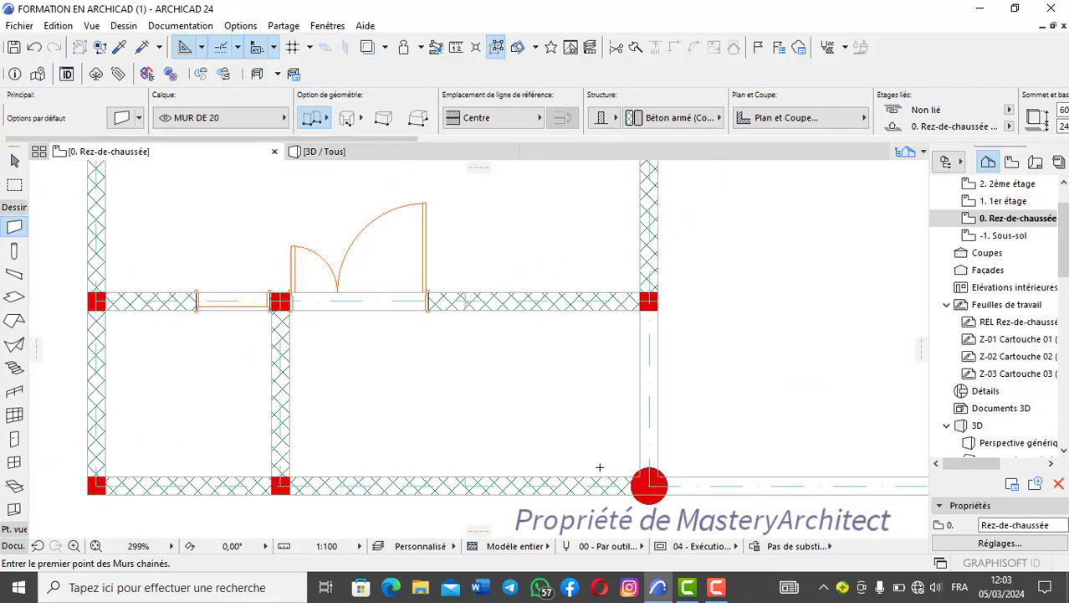
- Stretch the side wall ending at the square column behind the round column forward to the round column's centre
shift+click(657, 272)
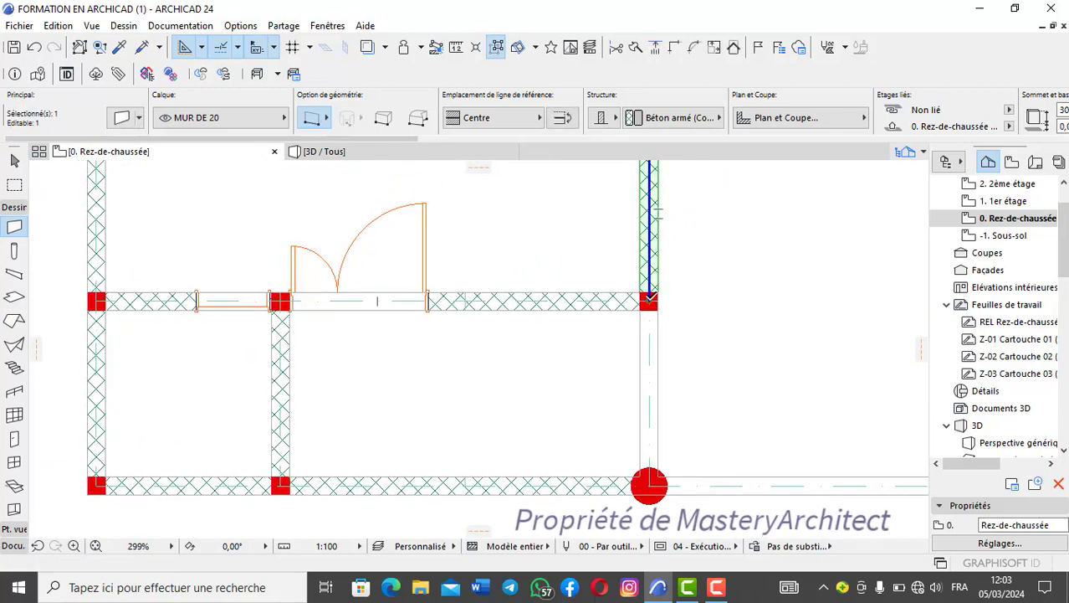
click(650, 298)
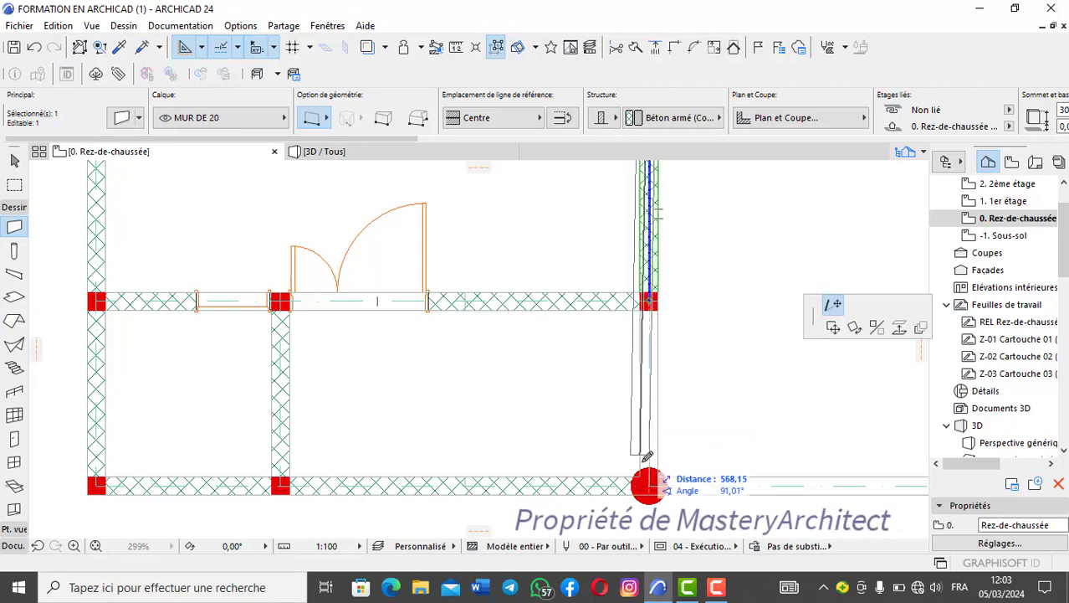
scroll(653, 481, up, 8)
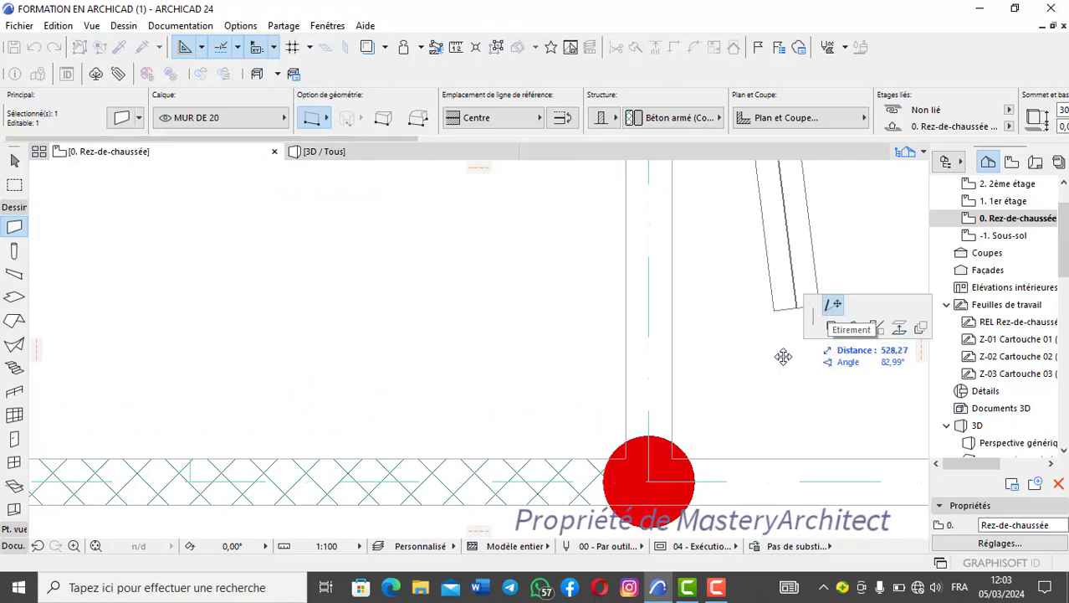
click(655, 474)
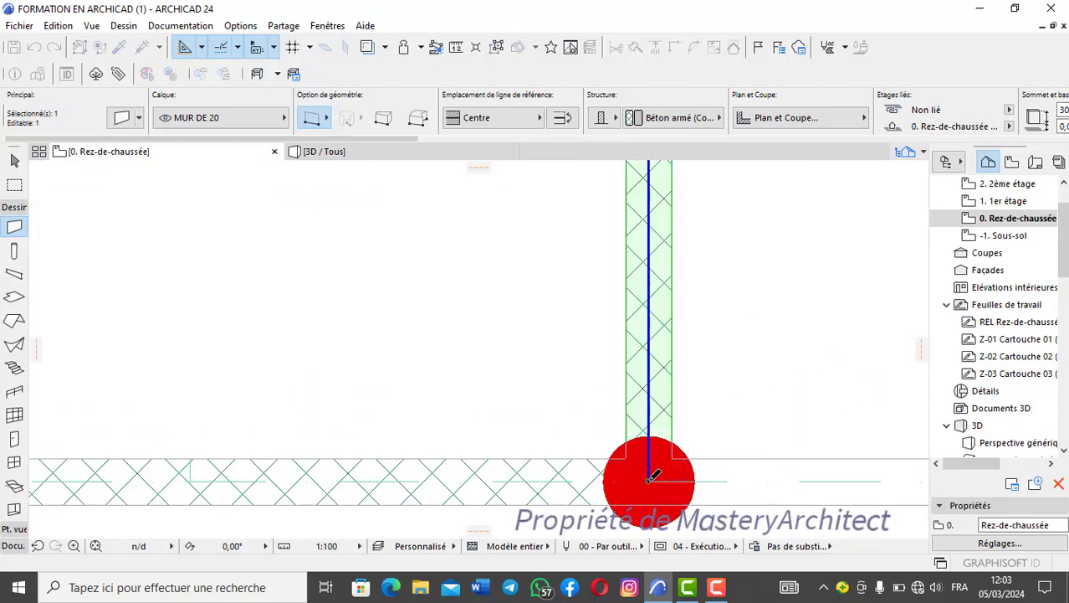
middle_drag(568, 396, 682, 357)
scroll(682, 358, down, 3)
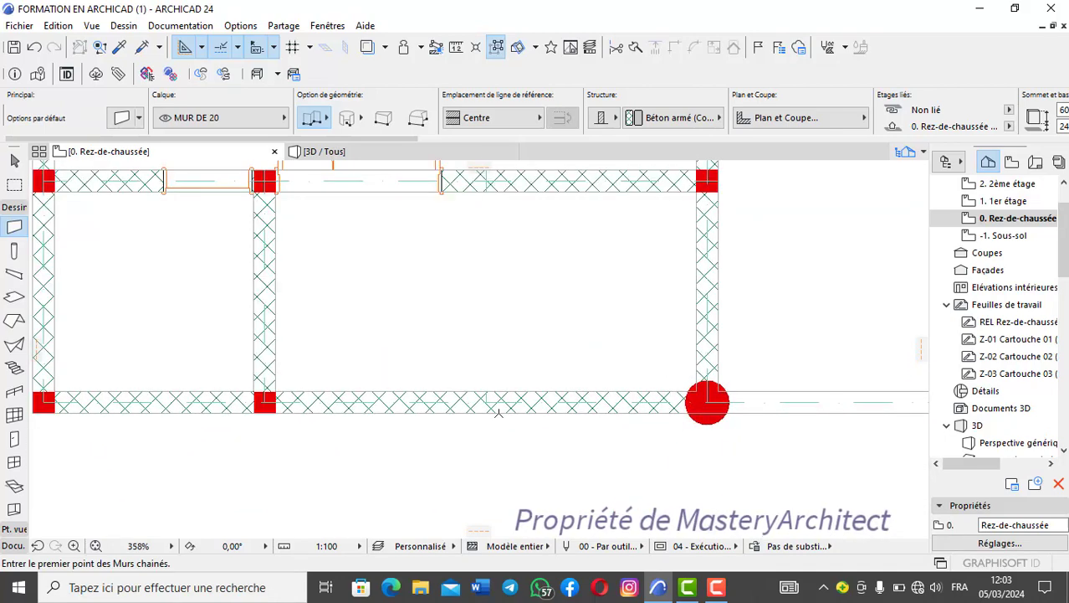
- Examine the two extended walls around the round column in the 3D perspective and back on the ground-floor plan
click(352, 156)
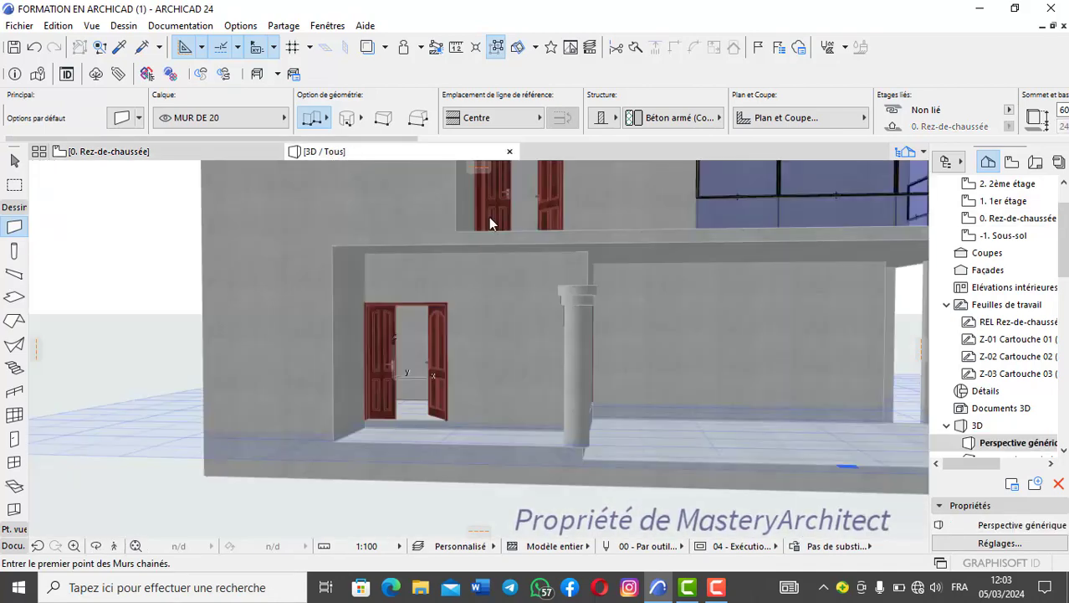
shift+middle_drag(615, 339, 530, 348)
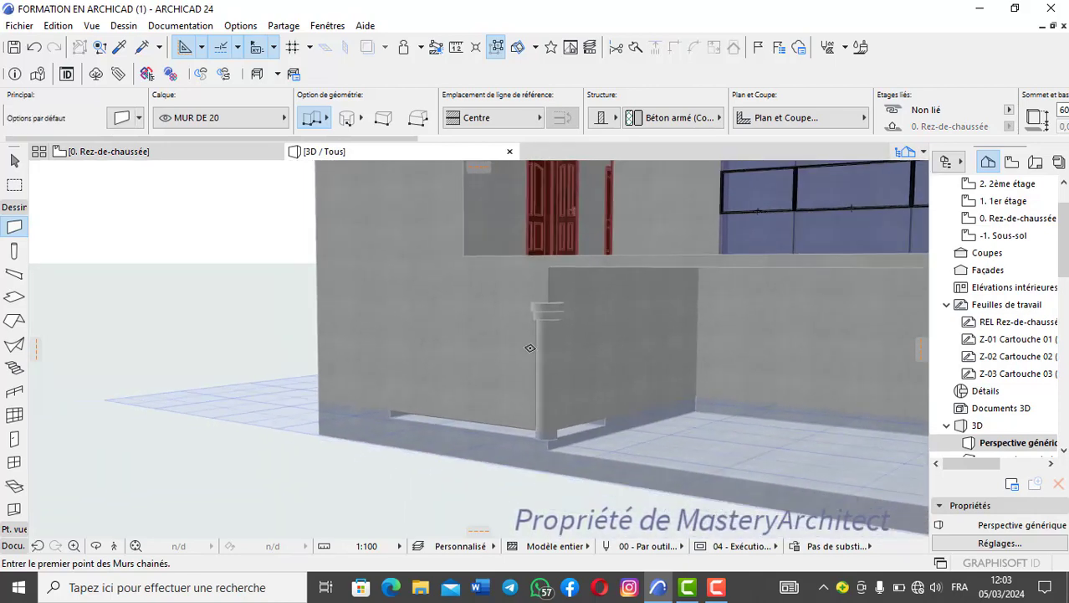
click(198, 153)
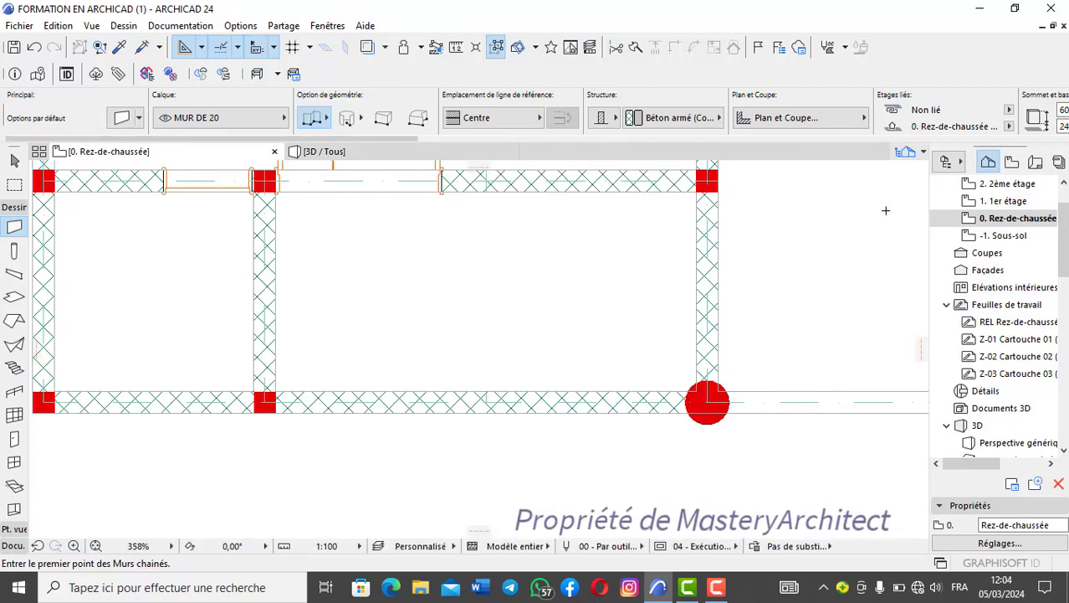
scroll(574, 281, down, 3)
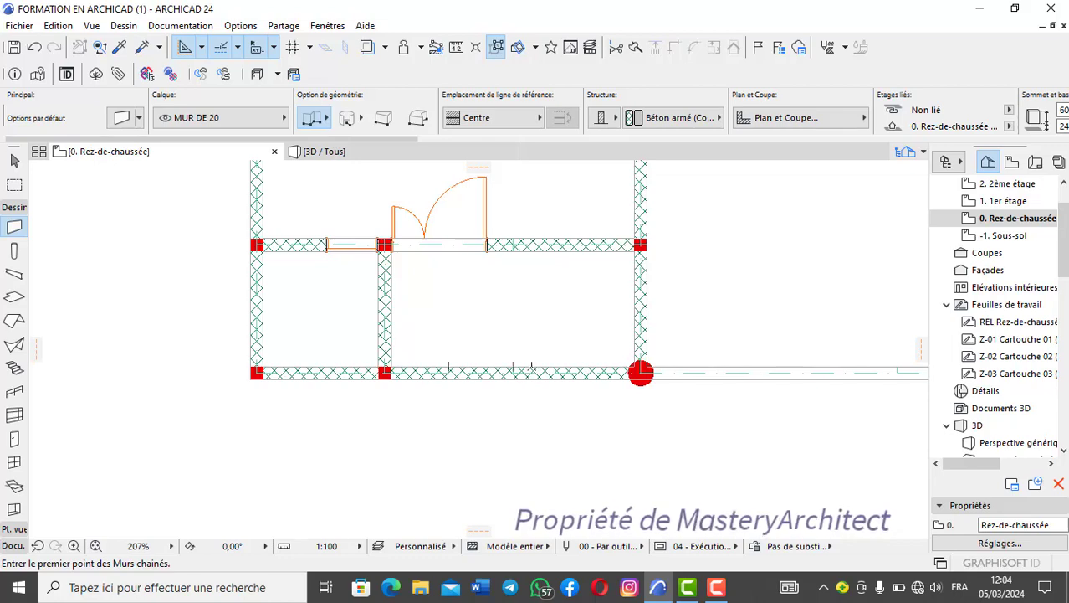
scroll(531, 367, up, 2)
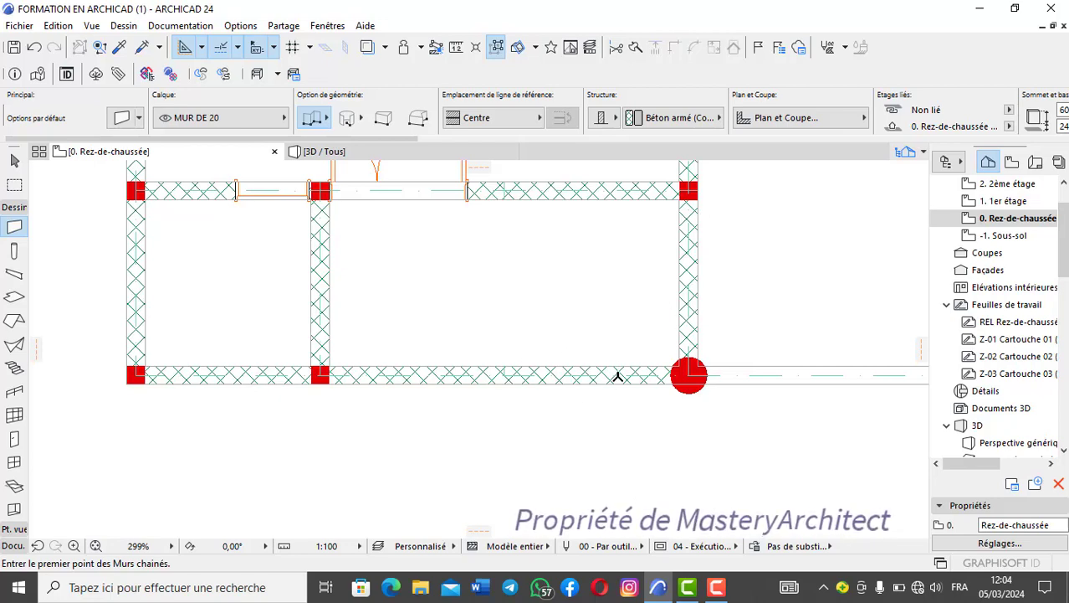
- Examine the front and side porch walls on the plan, from the square columns to where they meet at the round column
scroll(661, 373, up, 2)
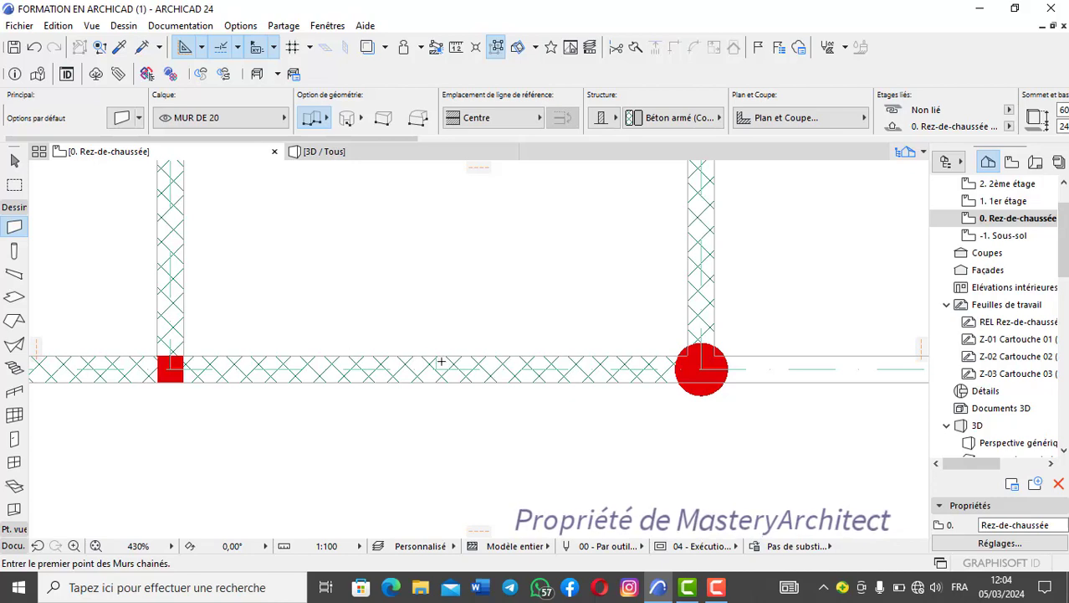
scroll(172, 365, up, 2)
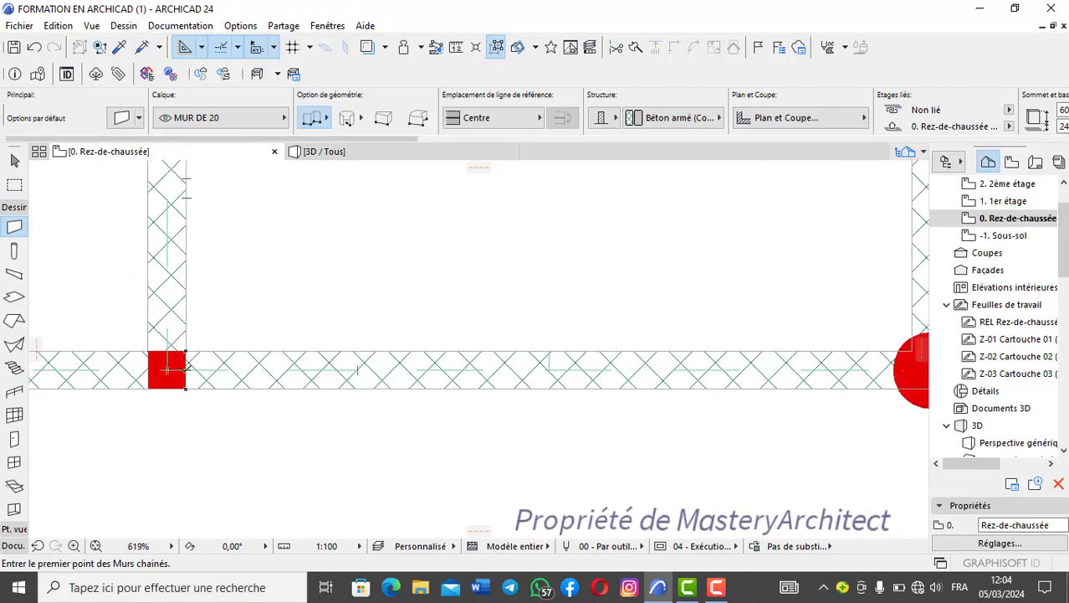
scroll(199, 371, down, 2)
scroll(619, 374, up, 2)
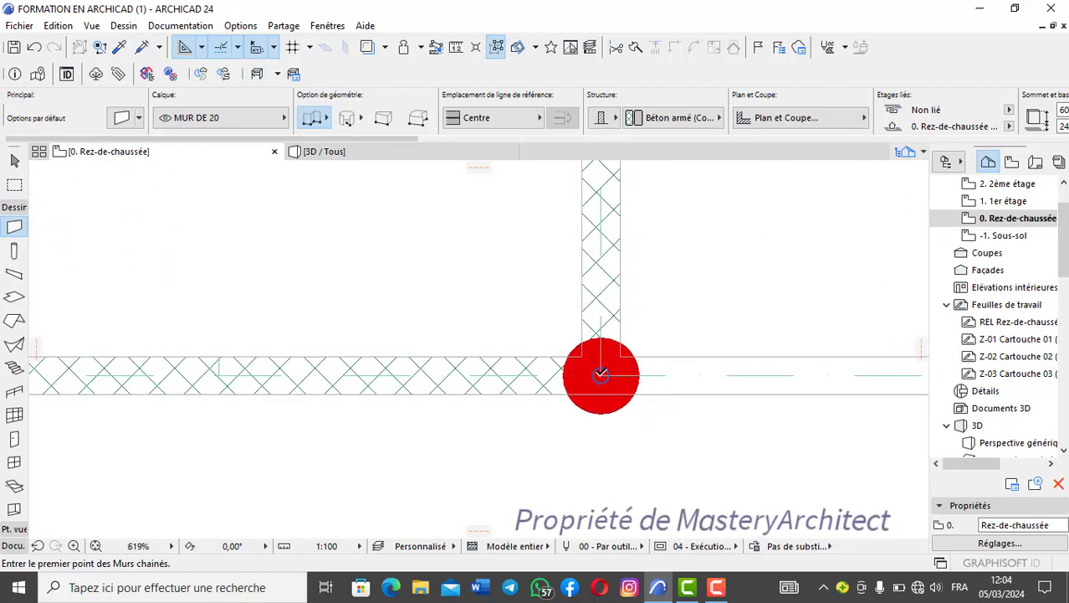
scroll(601, 374, down, 2)
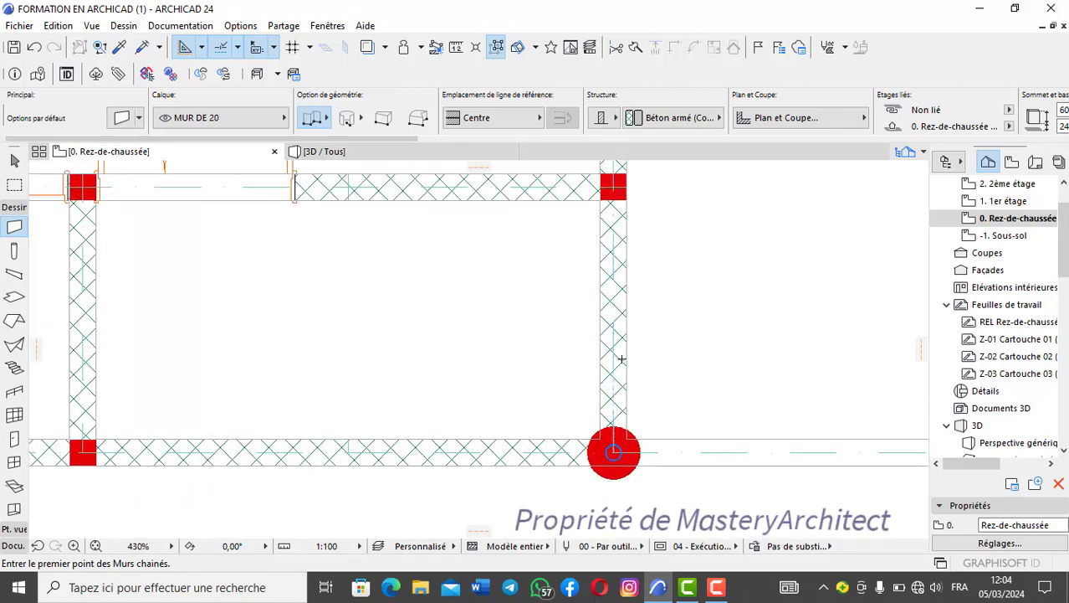
scroll(614, 199, up, 4)
scroll(616, 235, down, 4)
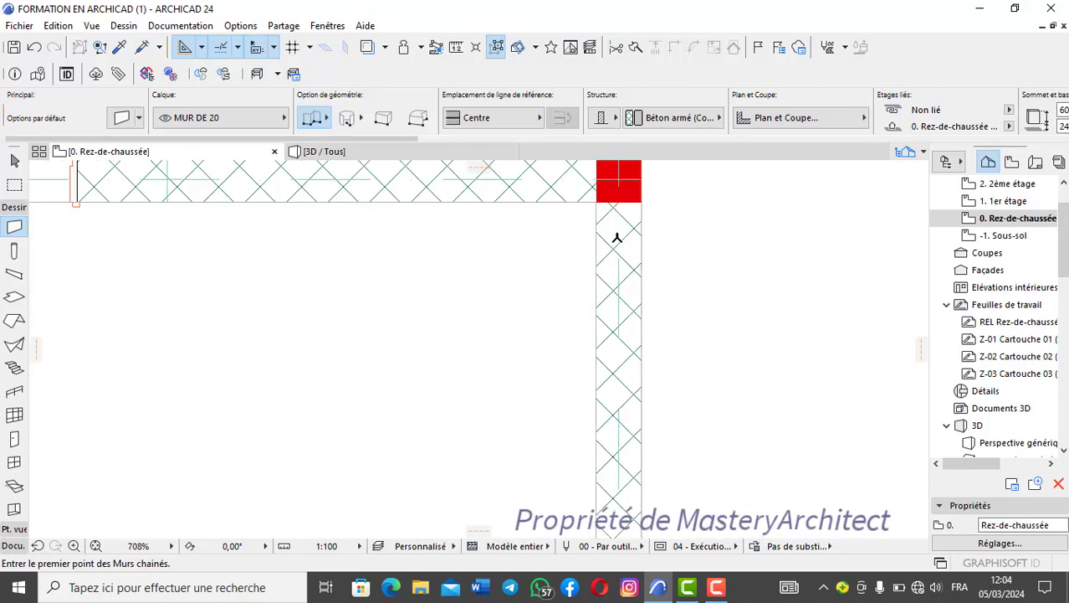
middle_drag(613, 298, 651, 241)
scroll(657, 402, up, 3)
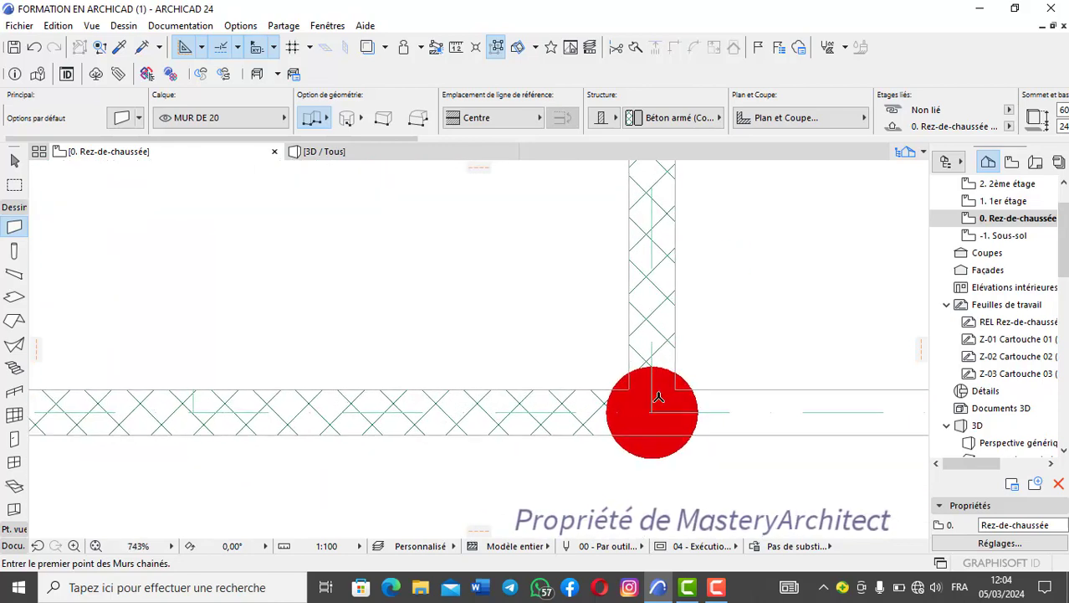
scroll(651, 412, down, 2)
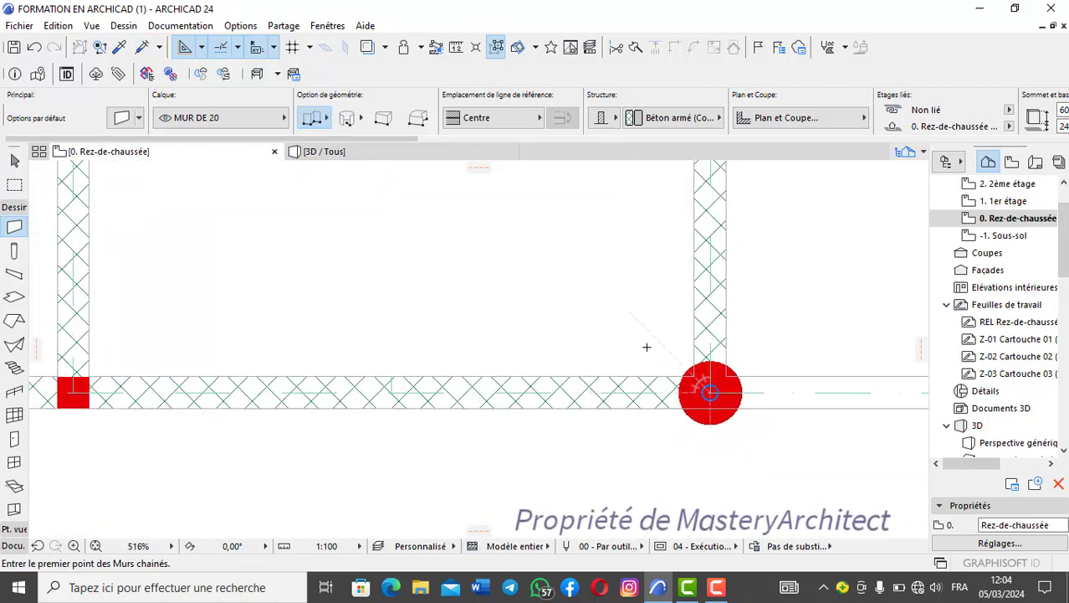
scroll(595, 430, down, 2)
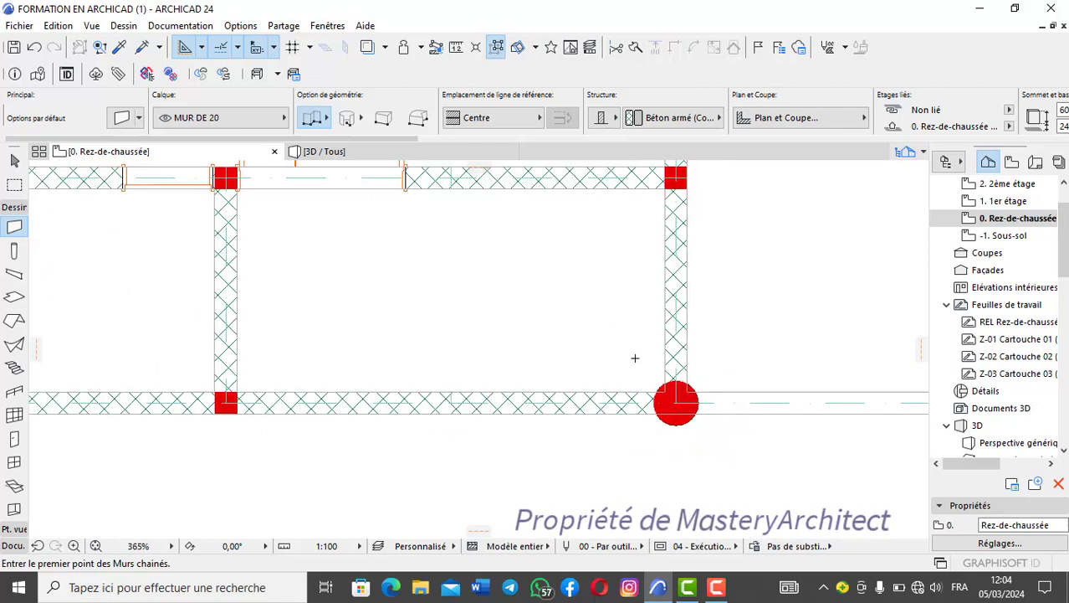
middle_drag(569, 313, 675, 258)
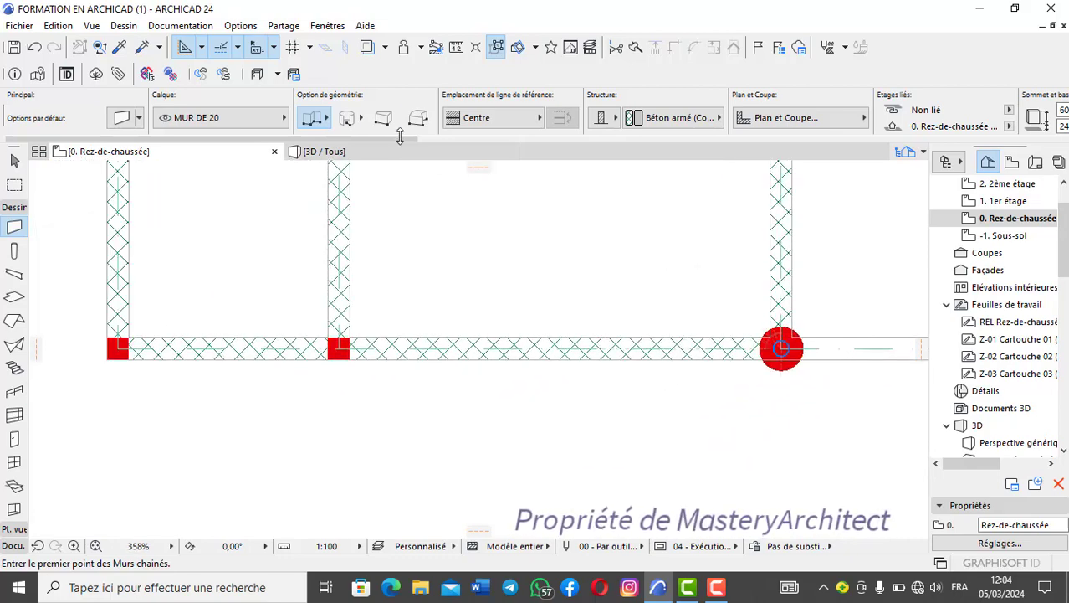
- Measure along the front wall from the face of the middle square column to the round column's centre
click(457, 47)
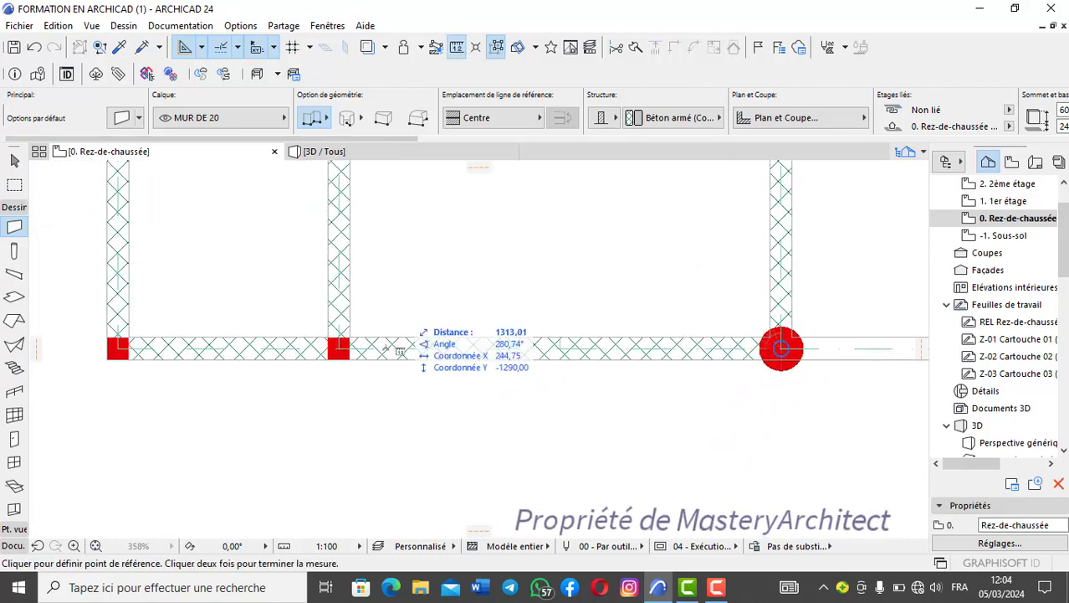
scroll(343, 351, up, 2)
click(324, 349)
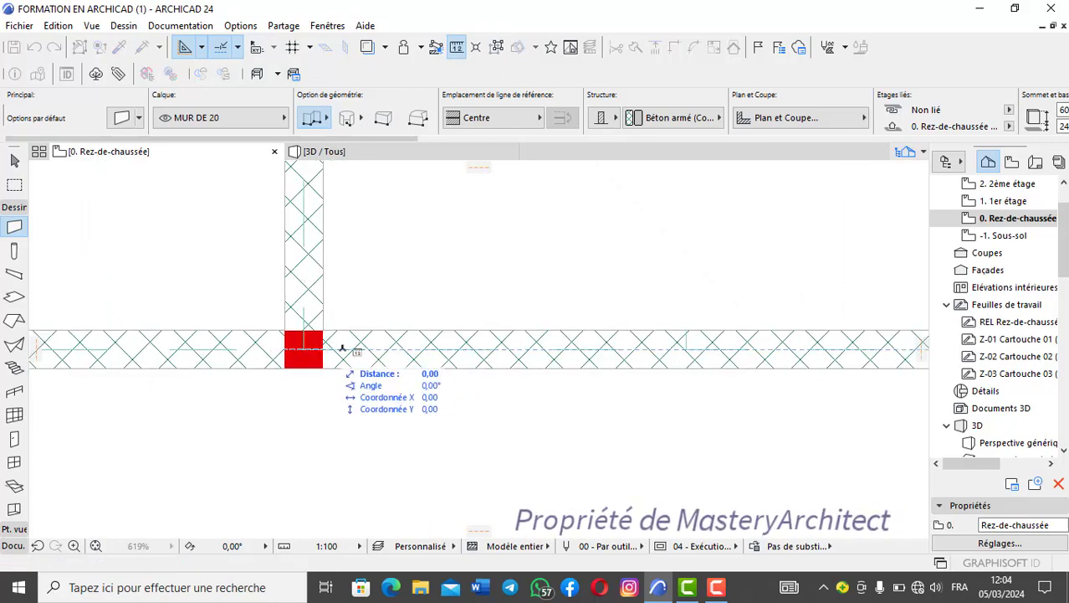
scroll(725, 320, down, 2)
middle_drag(725, 321, 366, 356)
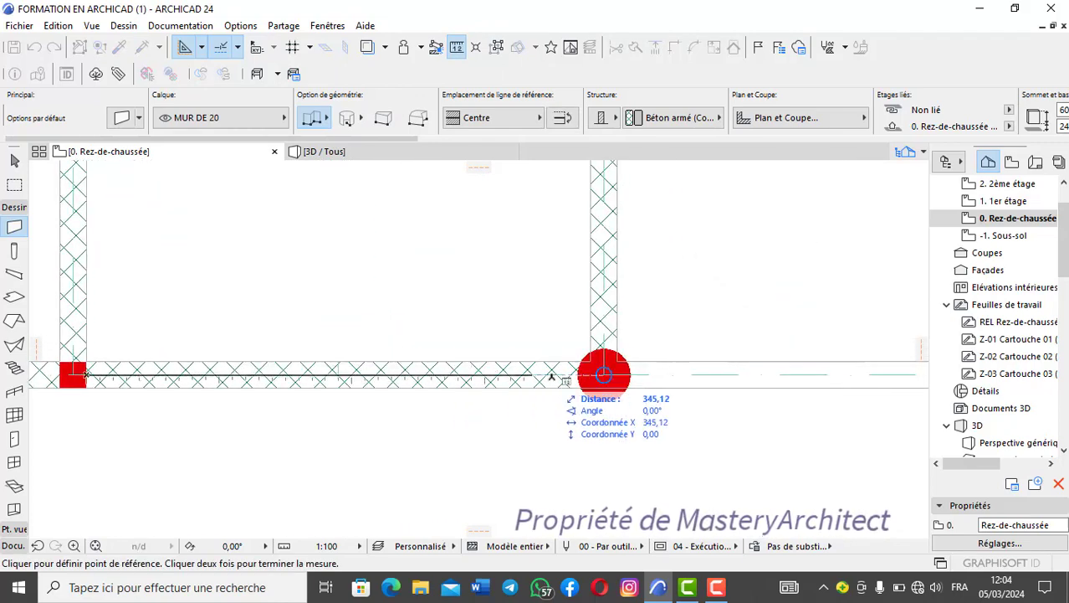
scroll(607, 372, up, 2)
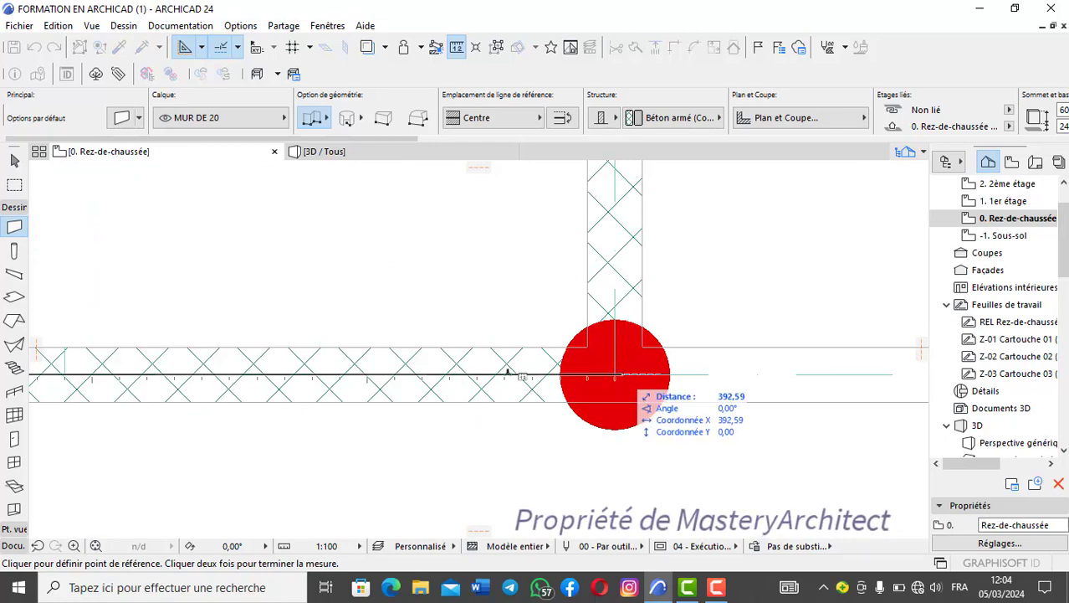
scroll(498, 369, down, 2)
middle_drag(499, 369, 632, 341)
scroll(433, 315, down, 1)
scroll(432, 315, down, 2)
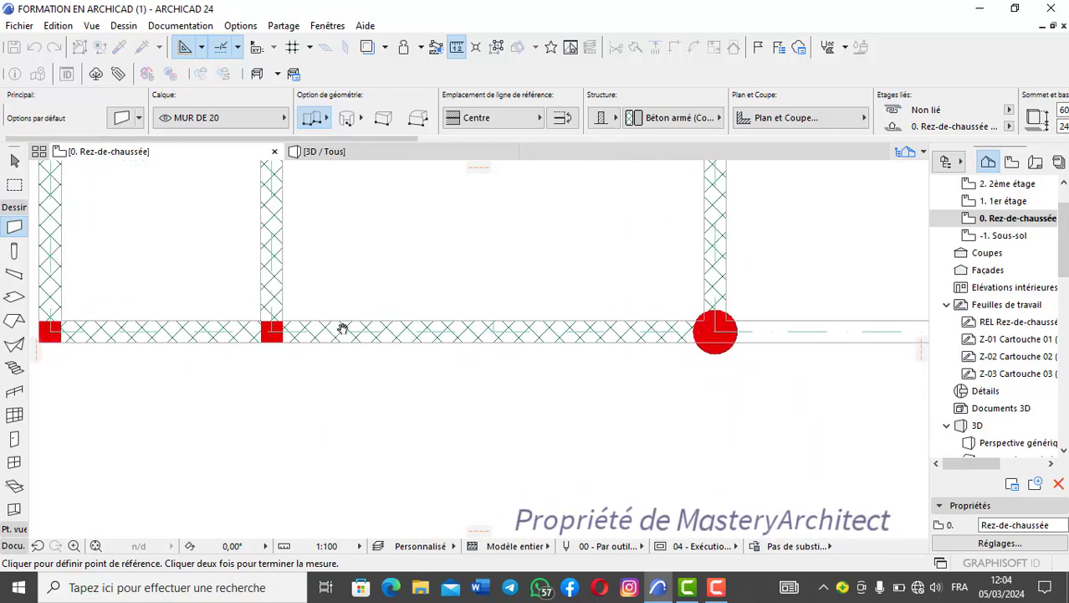
right_click(448, 380)
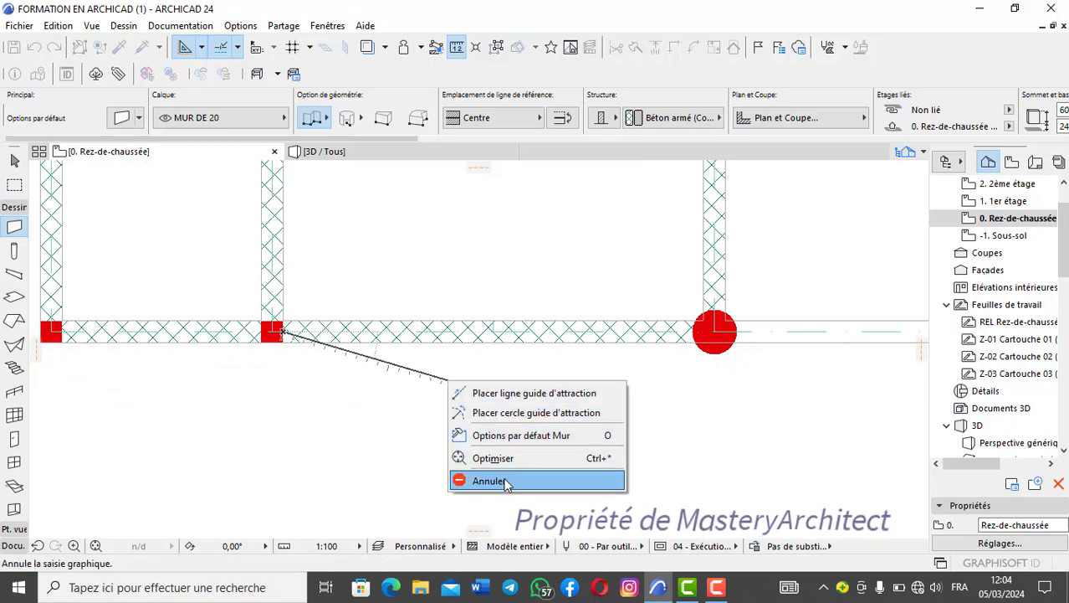
click(506, 483)
- Measure along the side wall from the face of the square column behind to the round column's centre
scroll(636, 284, down, 1)
middle_drag(698, 166, 624, 257)
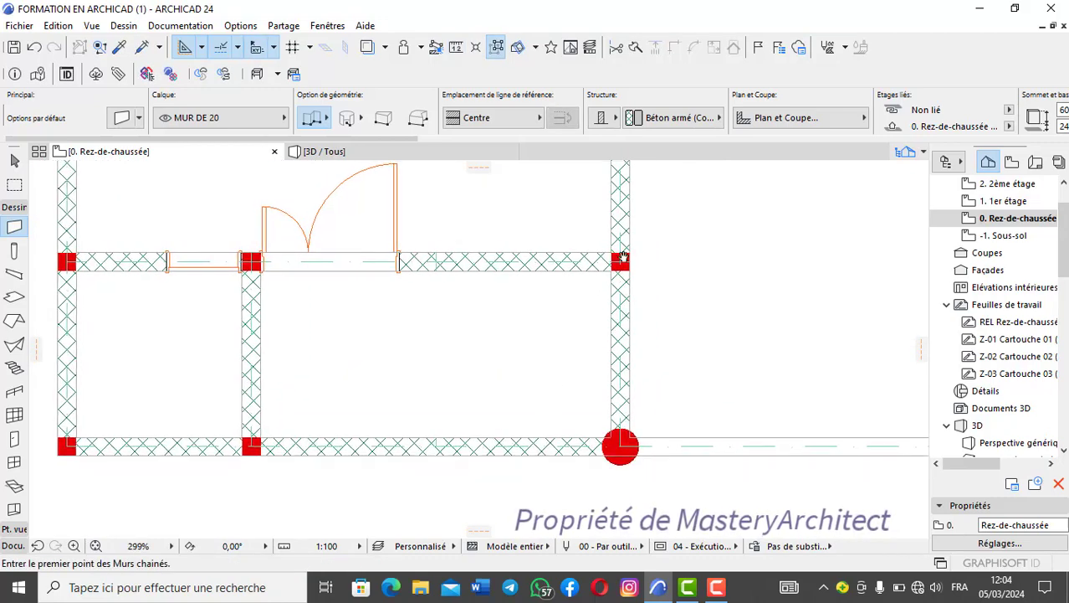
click(456, 47)
scroll(619, 276, up, 3)
click(601, 256)
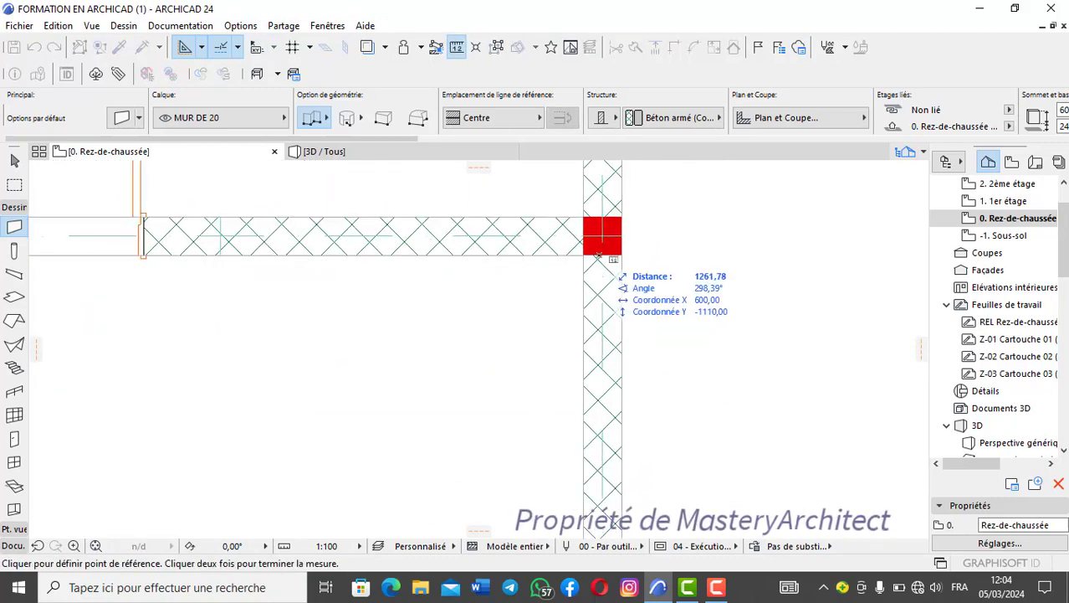
scroll(608, 402, down, 2)
middle_drag(609, 444, 645, 273)
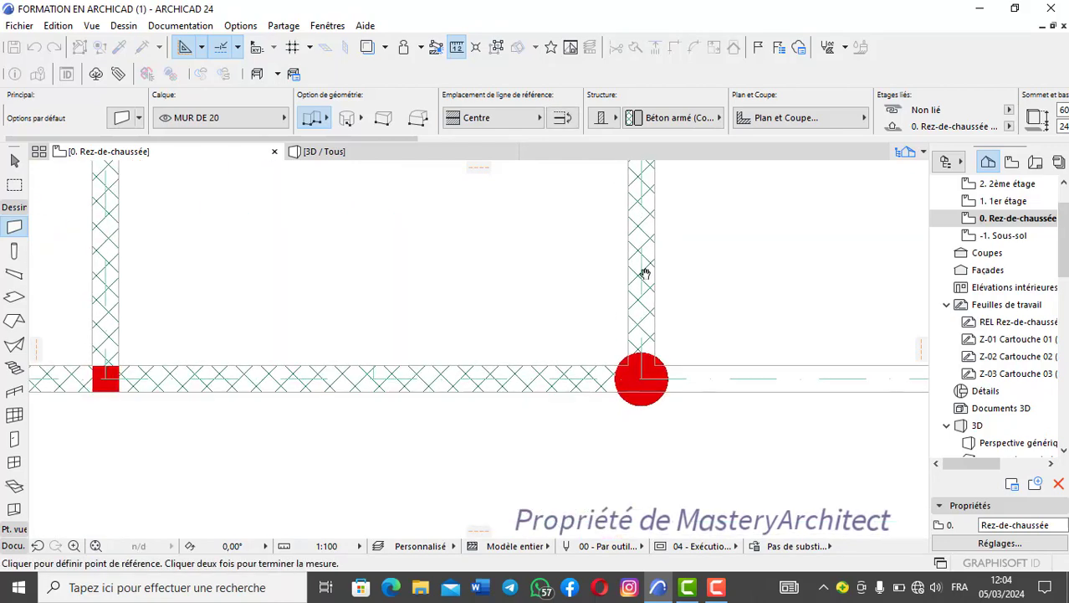
scroll(667, 343, up, 4)
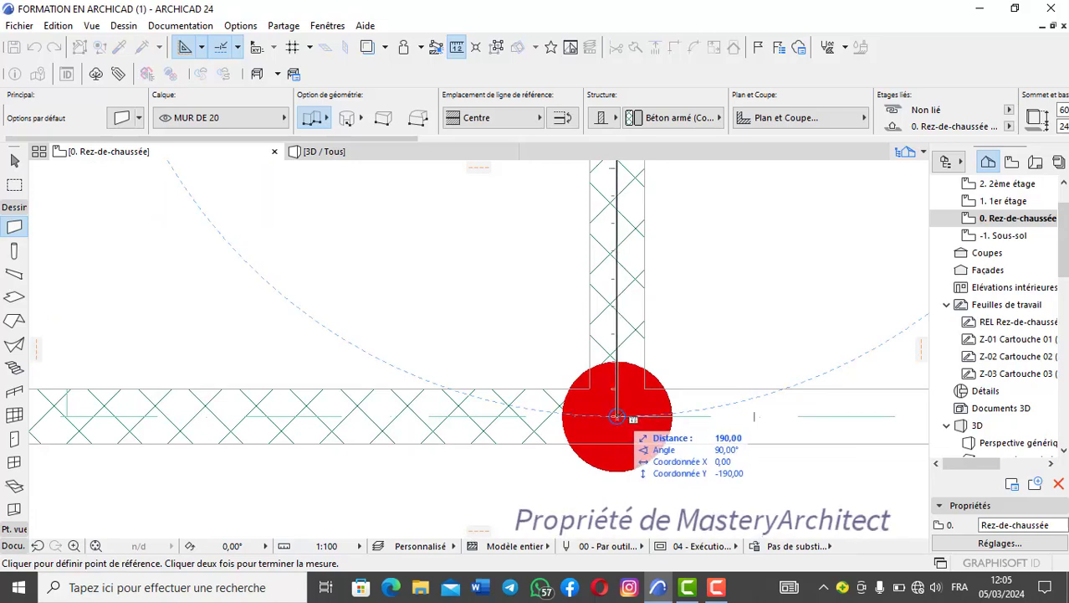
right_click(406, 273)
click(471, 374)
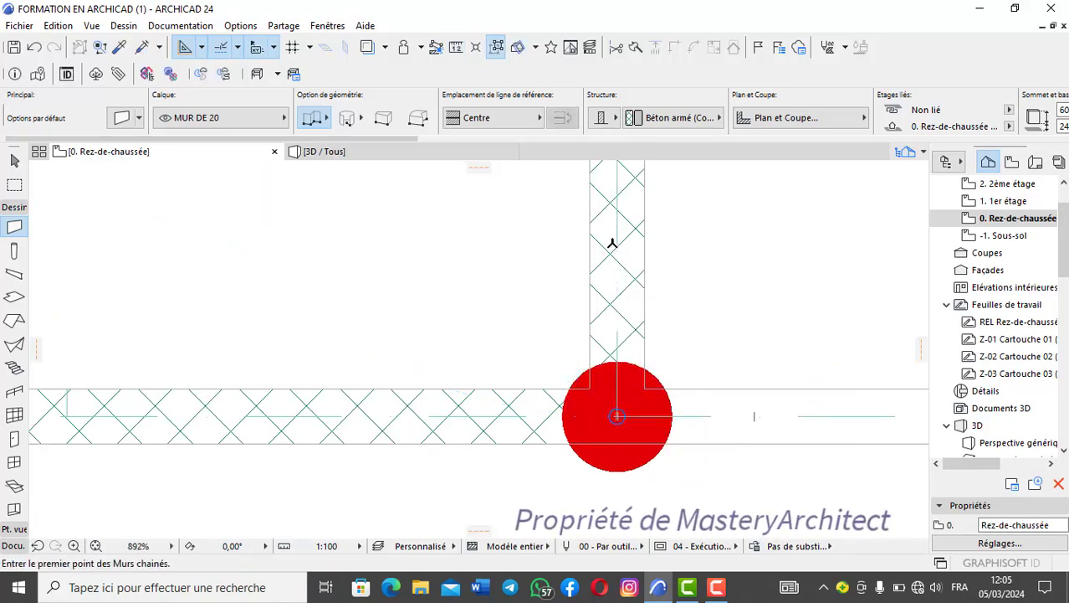
- Make the COTATION and GRILLE layers visible on the ground-floor plan
scroll(611, 239, down, 5)
scroll(689, 265, down, 1)
middle_drag(726, 173, 742, 330)
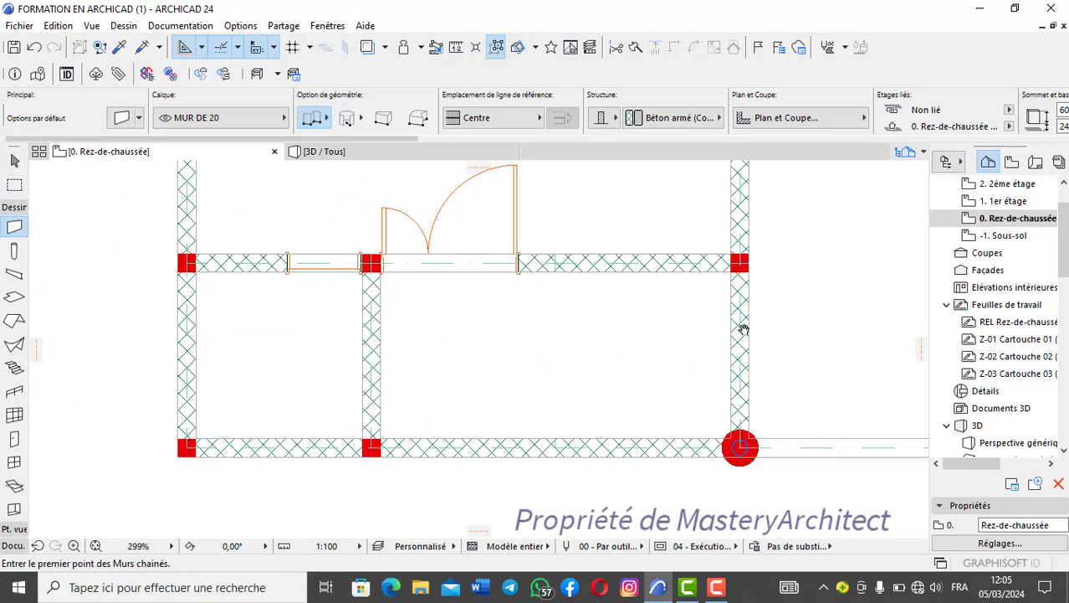
scroll(743, 338, down, 1)
middle_drag(661, 422, 625, 359)
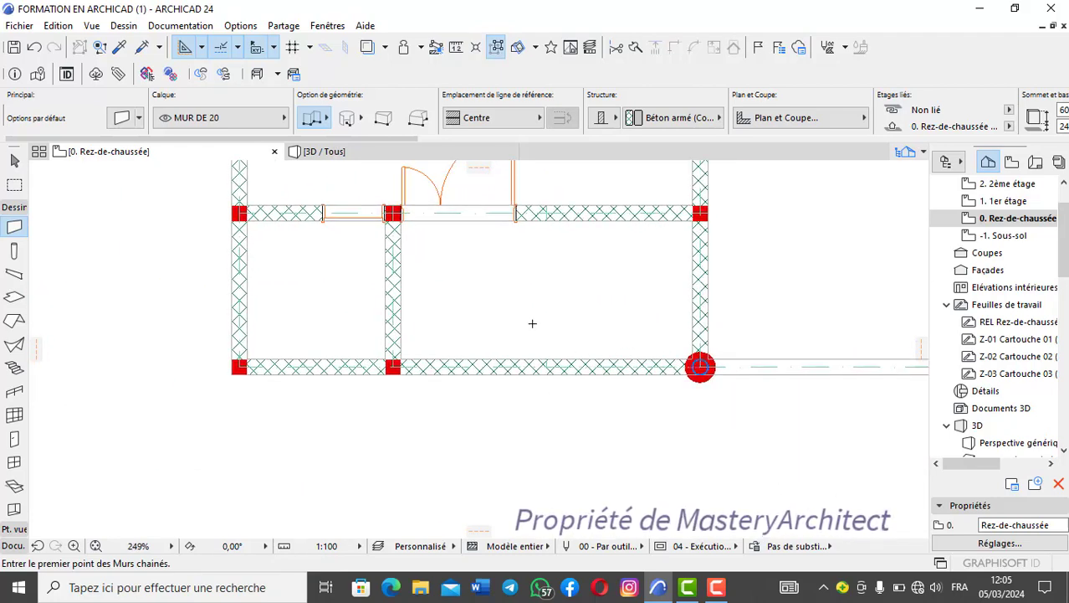
key(ctrl+l)
scroll(535, 205, up, 1)
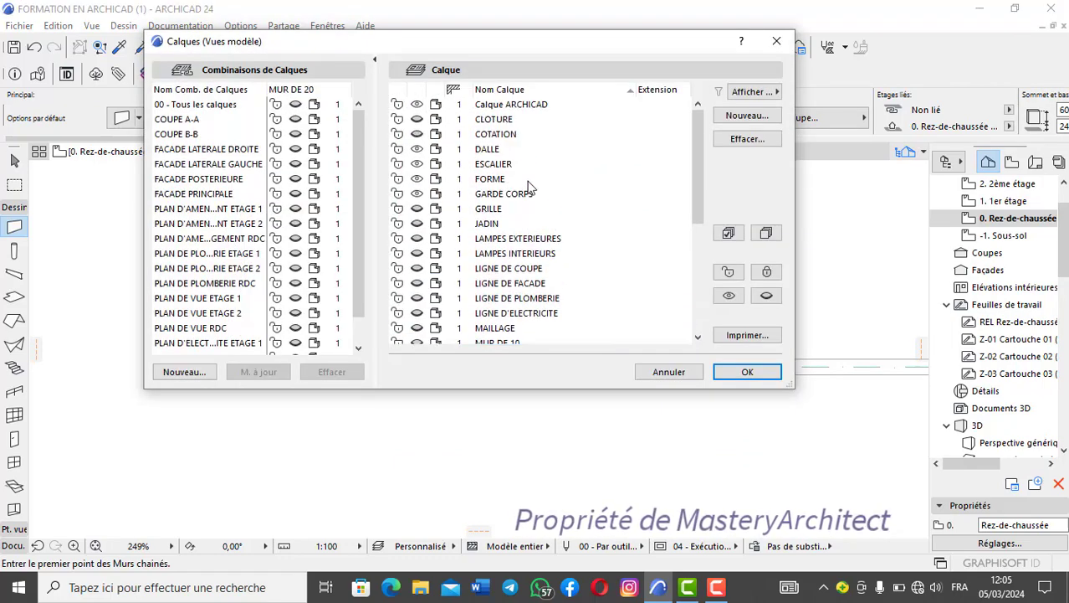
click(423, 136)
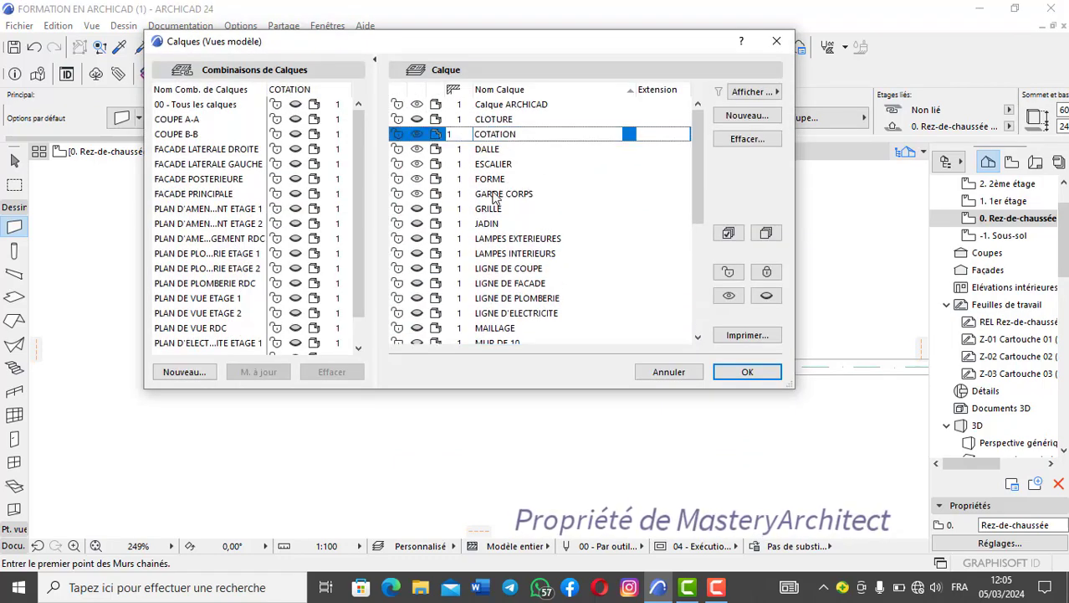
click(416, 210)
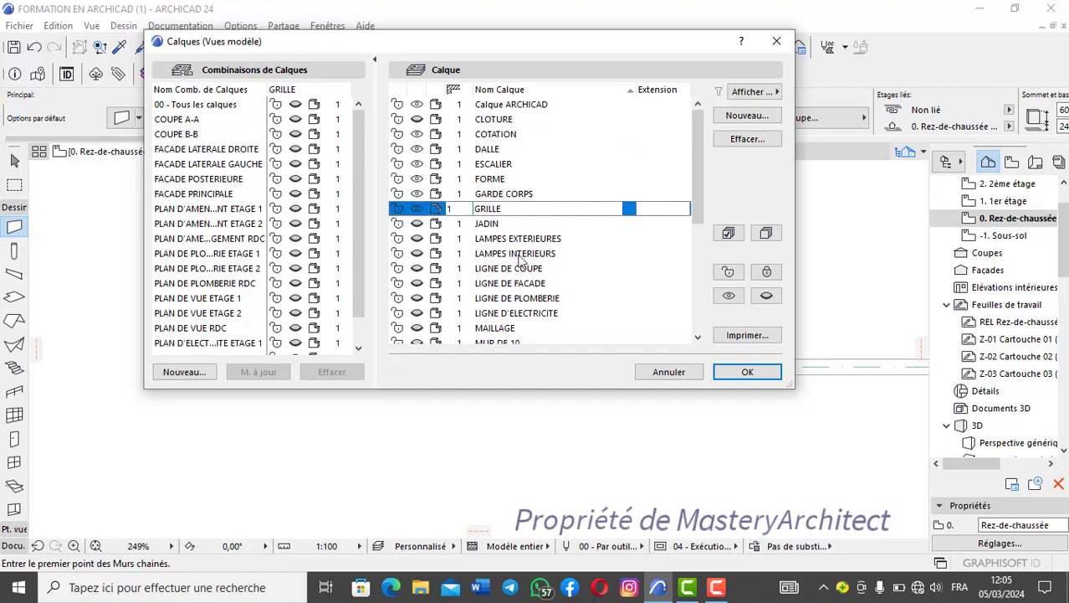
click(747, 372)
scroll(700, 365, down, 5)
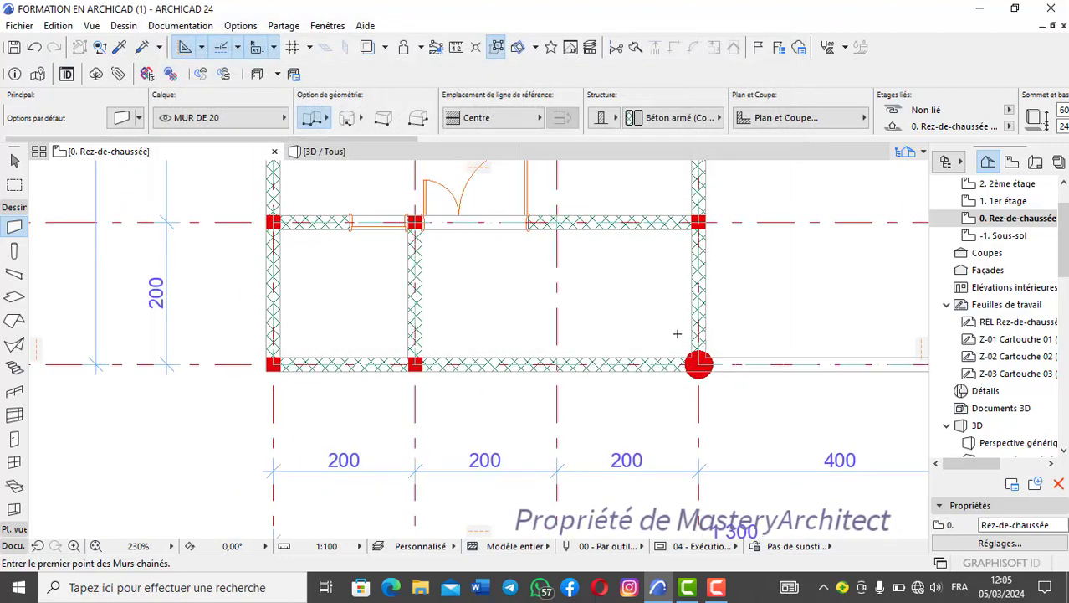
- Examine the grid axes and front dimension line against the square columns and the round column
middle_drag(612, 338, 541, 337)
middle_drag(518, 386, 559, 359)
scroll(558, 341, up, 7)
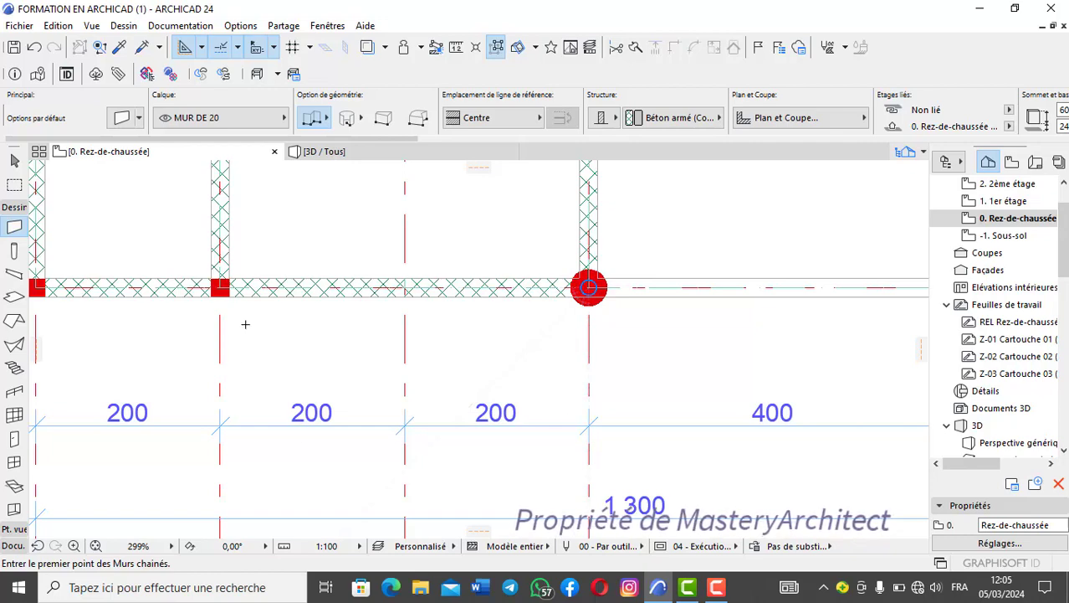
scroll(250, 315, up, 2)
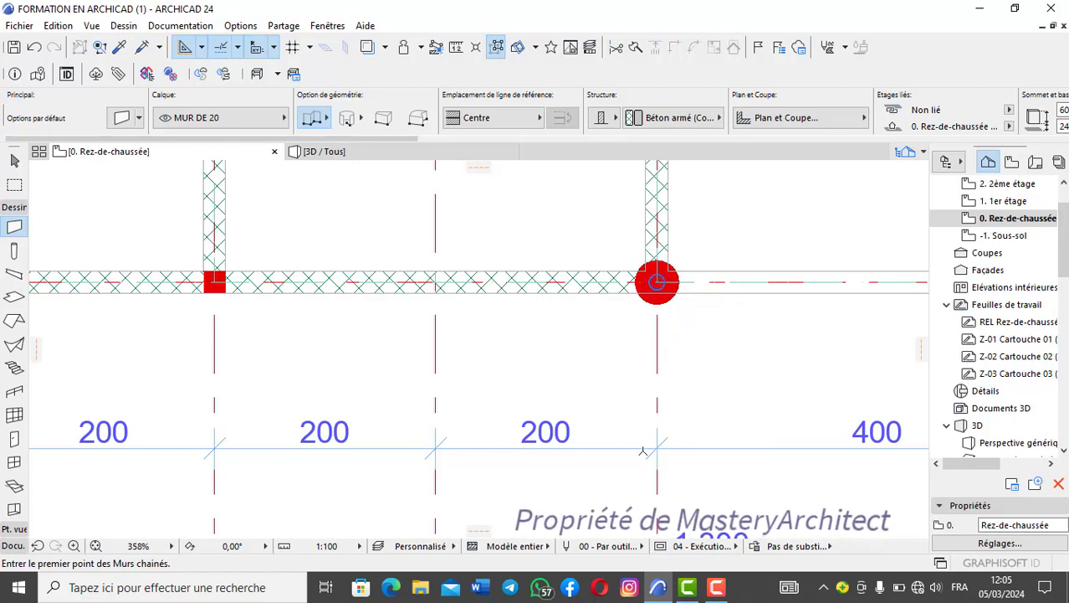
scroll(219, 287, up, 2)
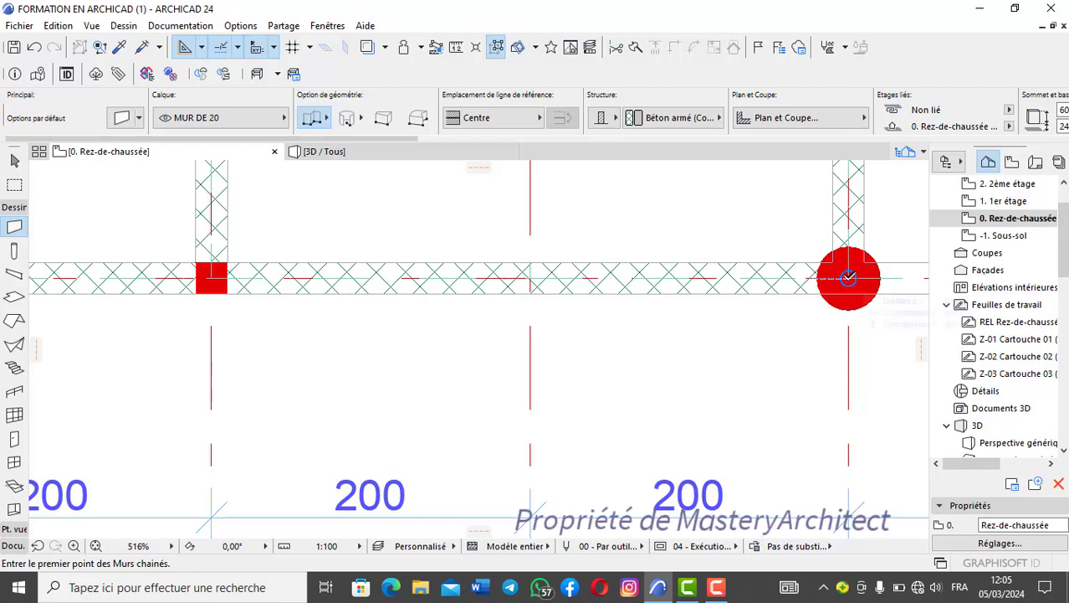
scroll(849, 277, down, 3)
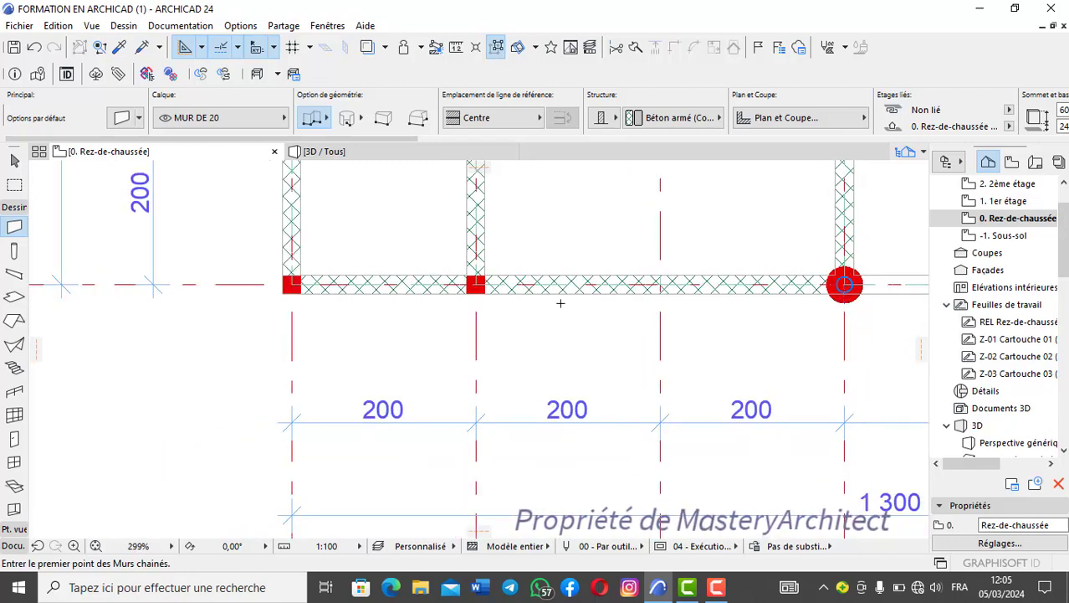
scroll(486, 291, up, 3)
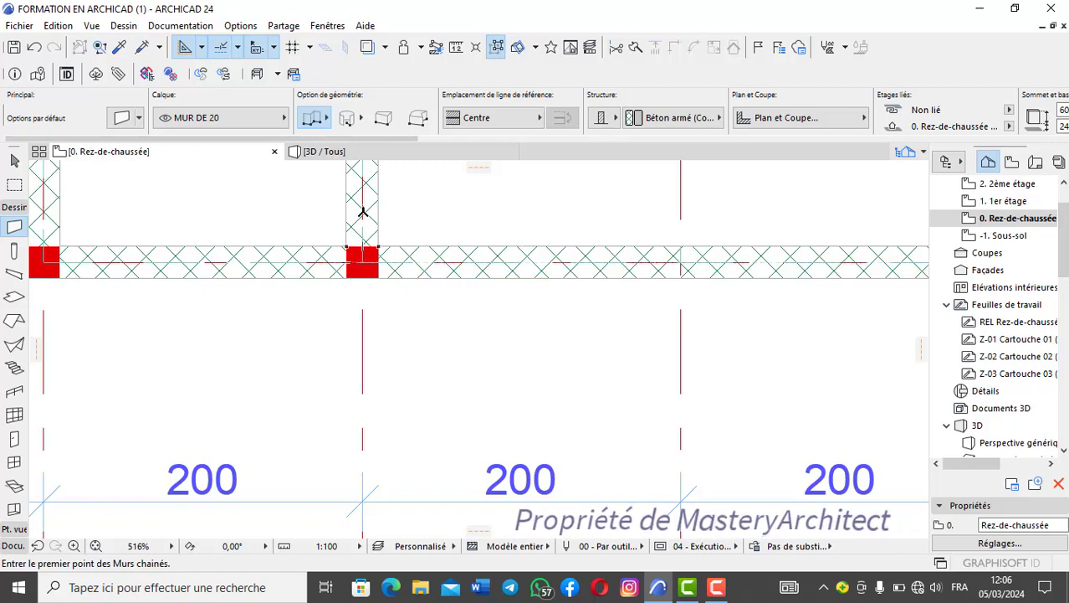
scroll(361, 253, down, 3)
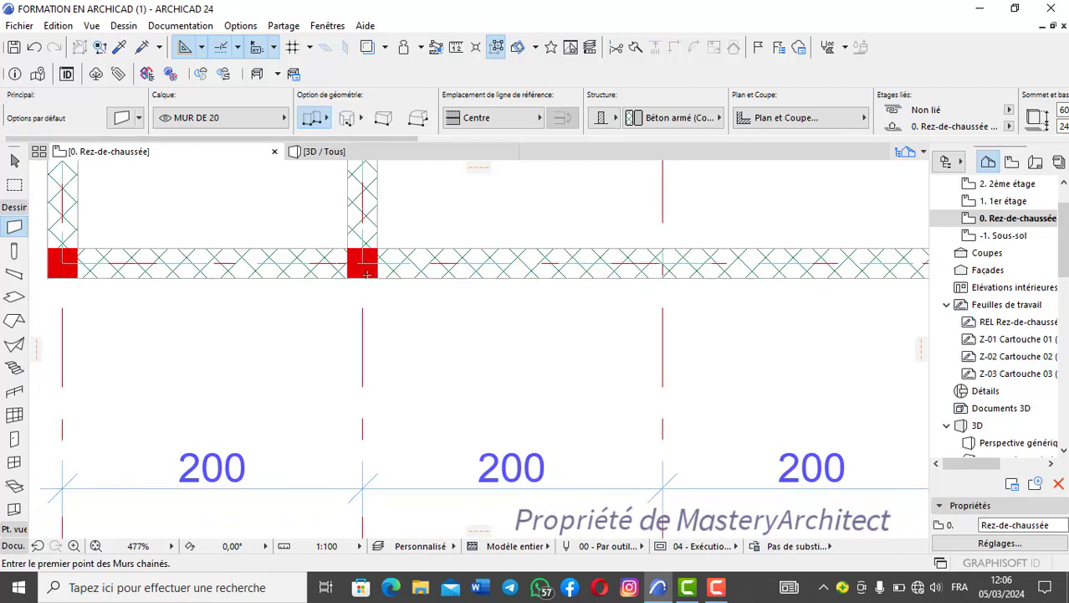
scroll(307, 241, up, 3)
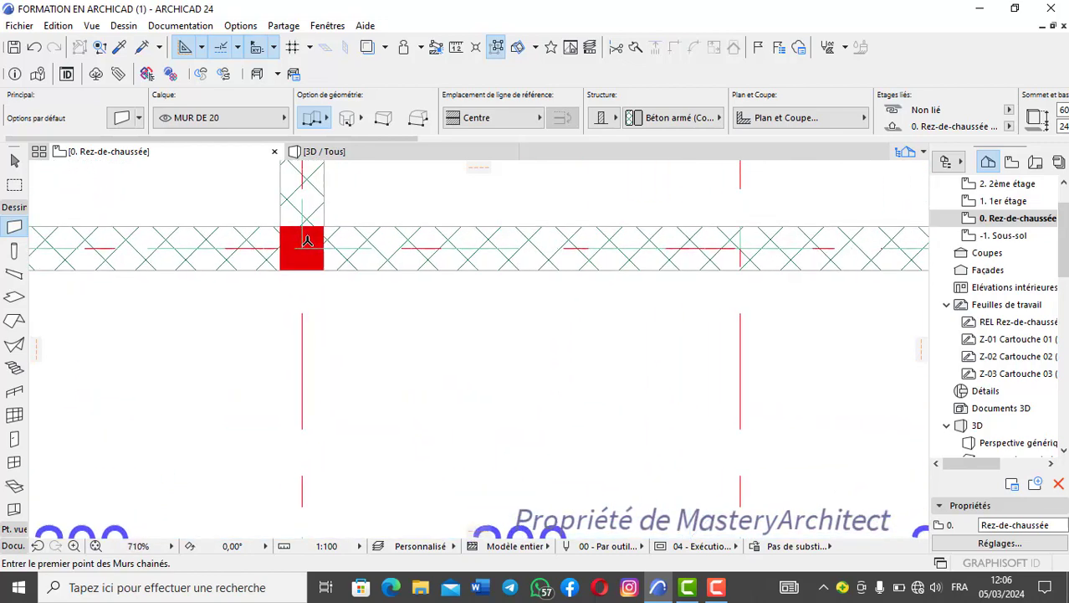
scroll(313, 245, down, 3)
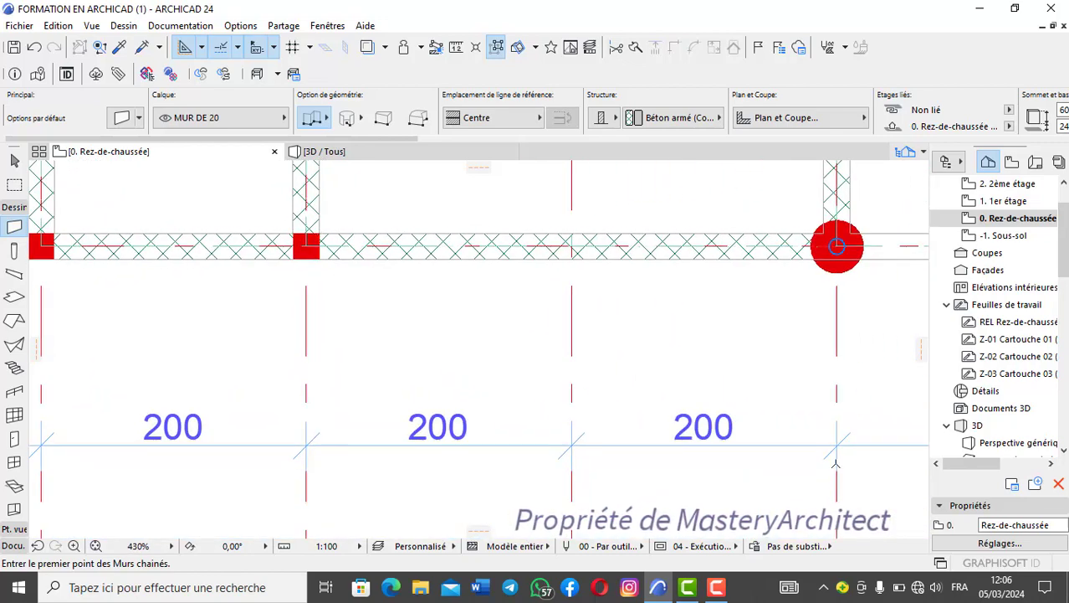
scroll(302, 253, up, 3)
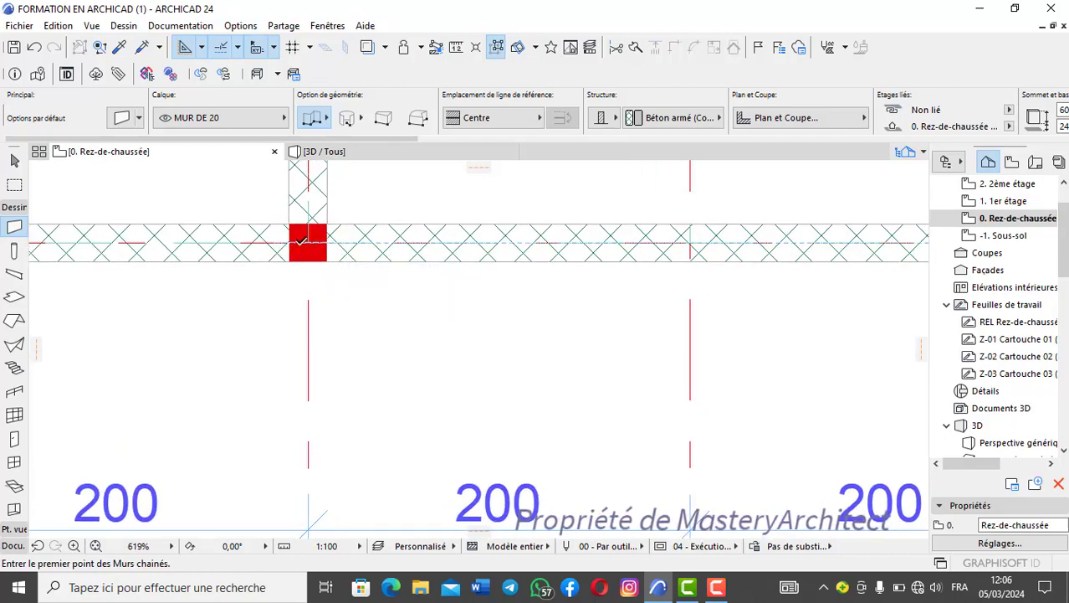
- Examine the porch's front and side walls between the square columns and the round column against the grid axes and dimension lines
scroll(461, 361, down, 3)
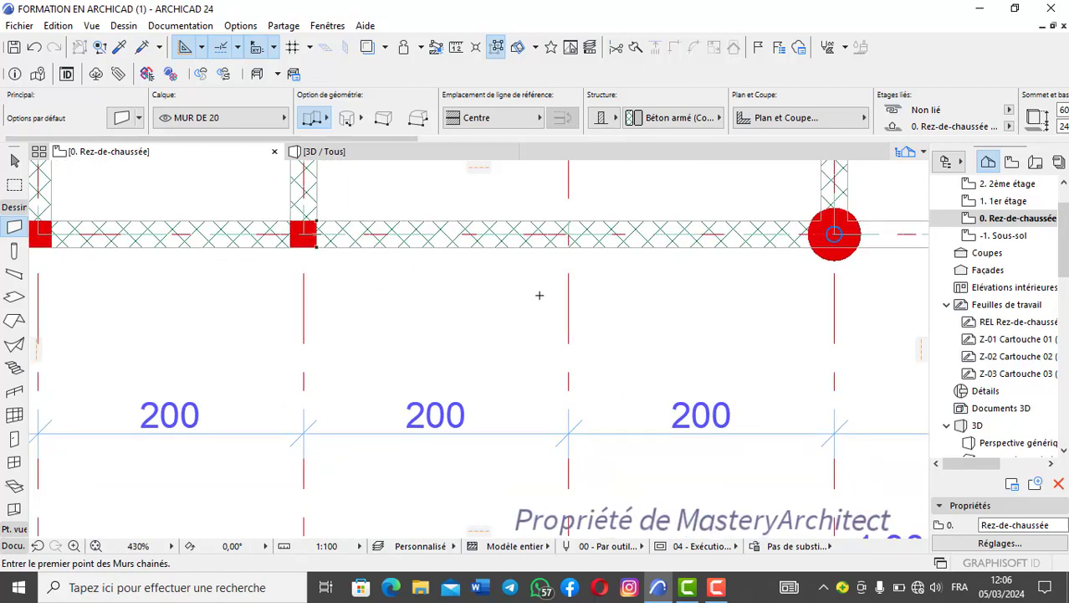
scroll(665, 300, down, 4)
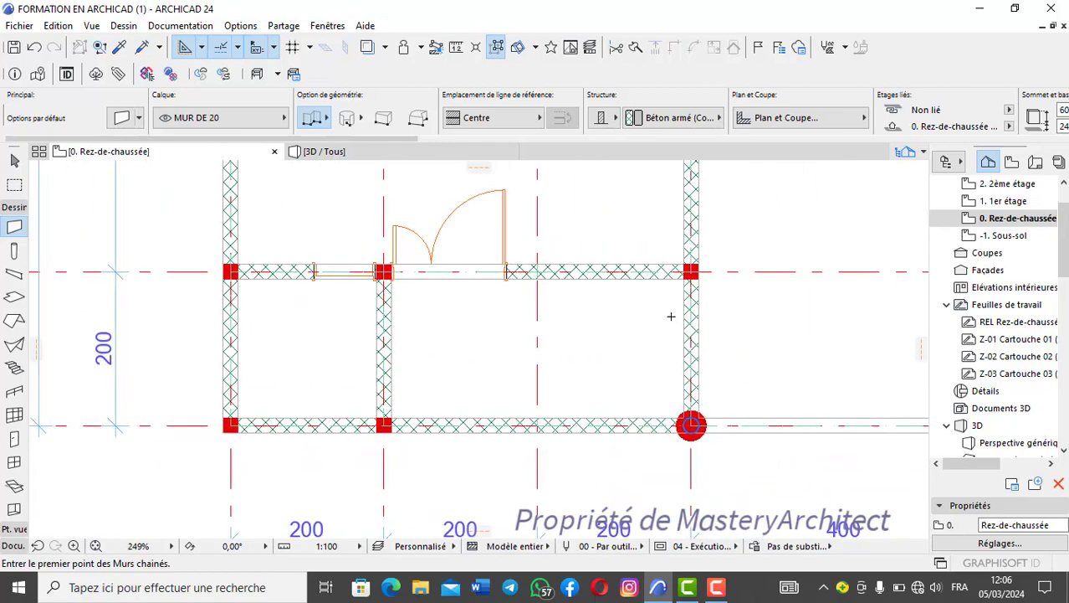
scroll(674, 432, up, 1)
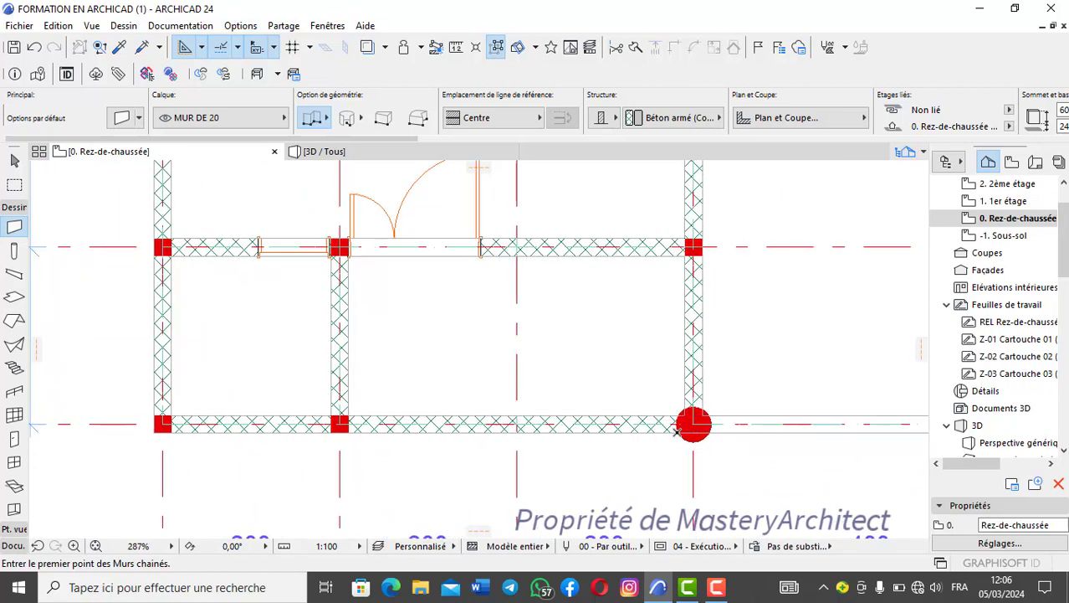
scroll(215, 366, down, 3)
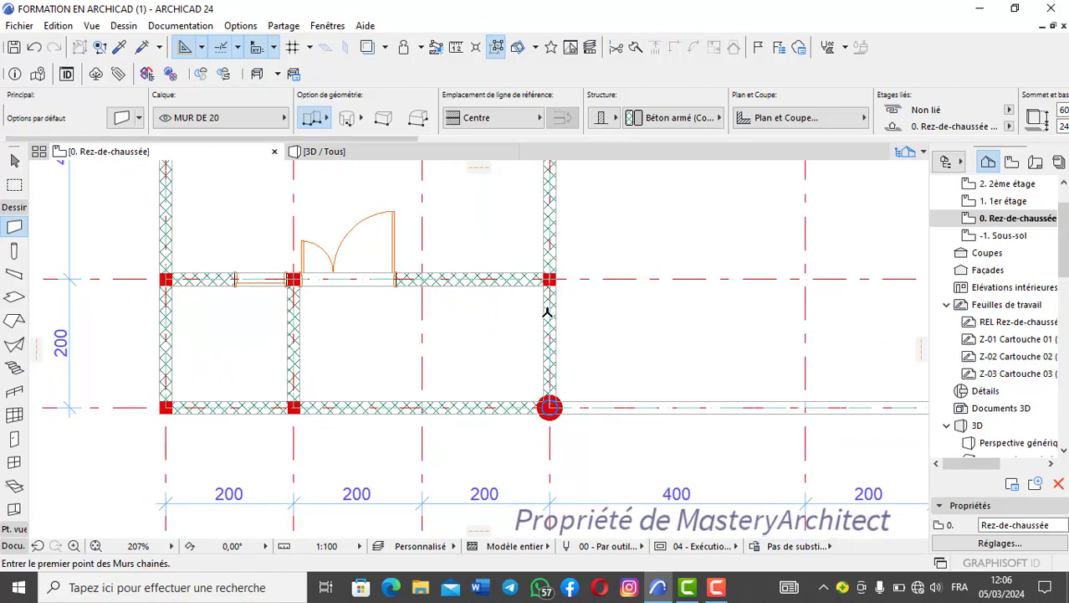
scroll(548, 312, up, 3)
scroll(586, 279, up, 2)
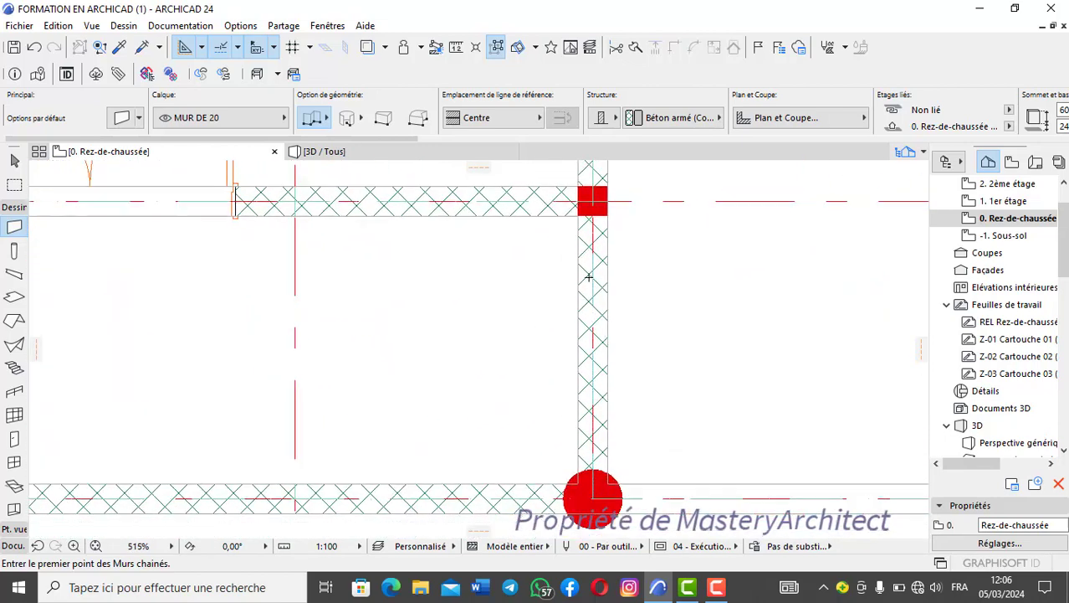
scroll(588, 277, down, 1)
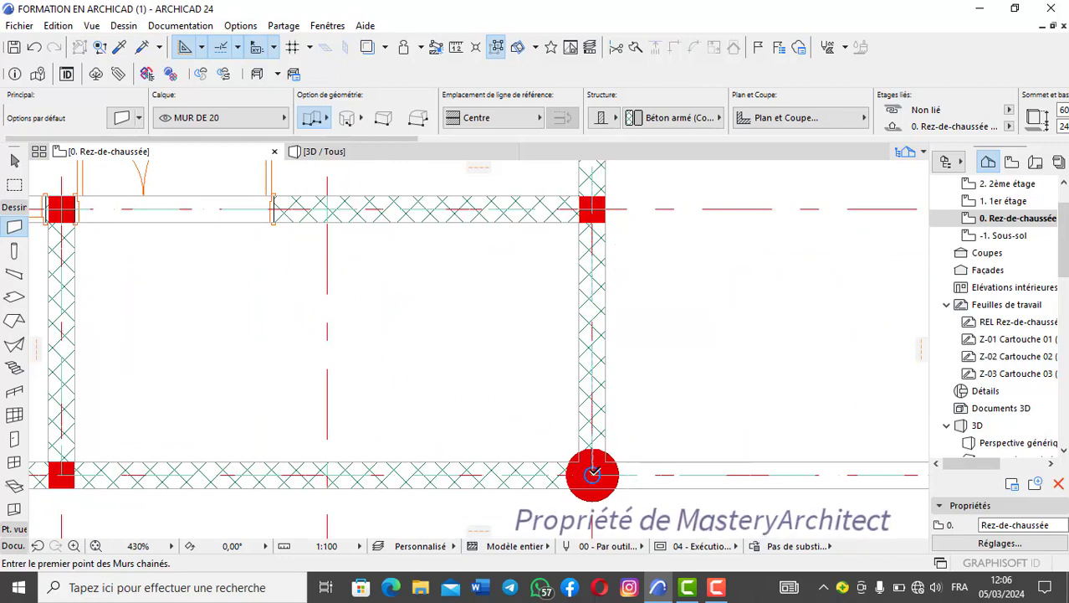
scroll(592, 475, down, 3)
middle_drag(592, 474, 667, 442)
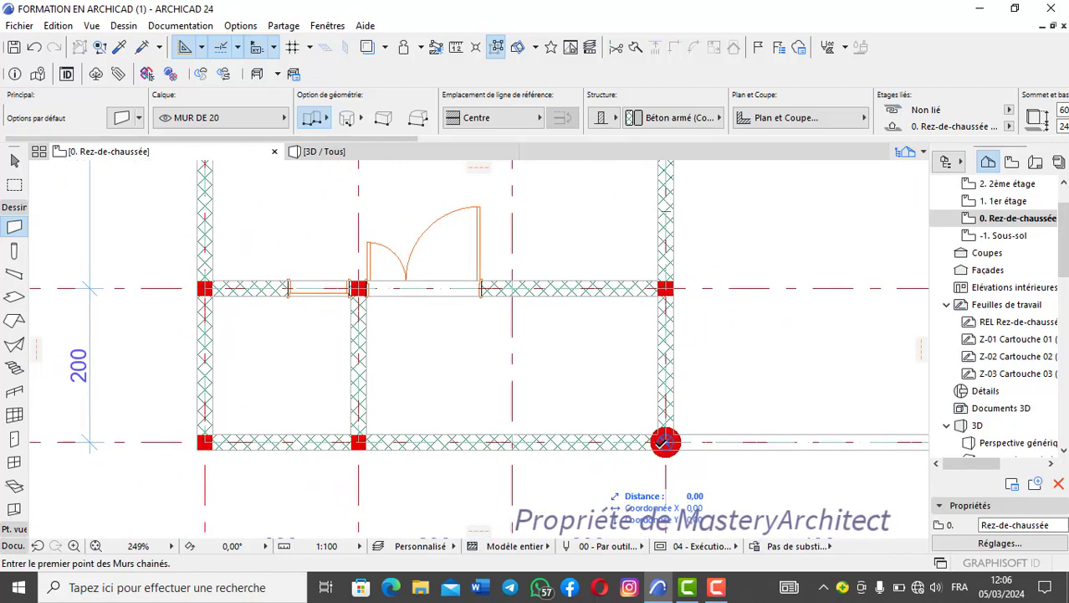
scroll(661, 452, up, 2)
scroll(305, 465, down, 1)
middle_drag(306, 464, 487, 445)
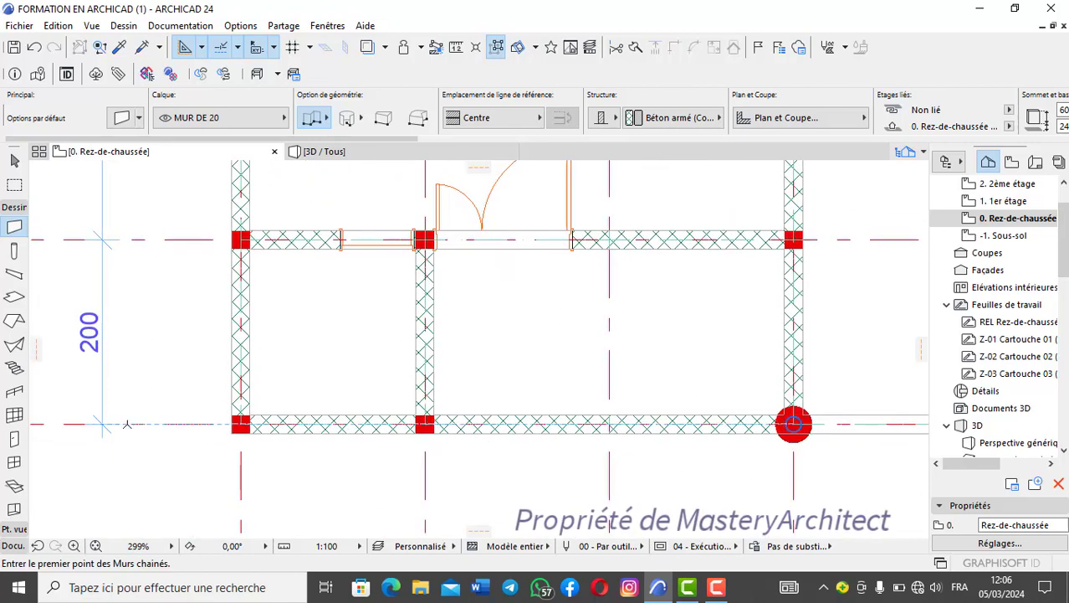
- Examine the square column behind the round column and the adjoining porch walls against the grid axes and side dimension line
scroll(782, 251, up, 3)
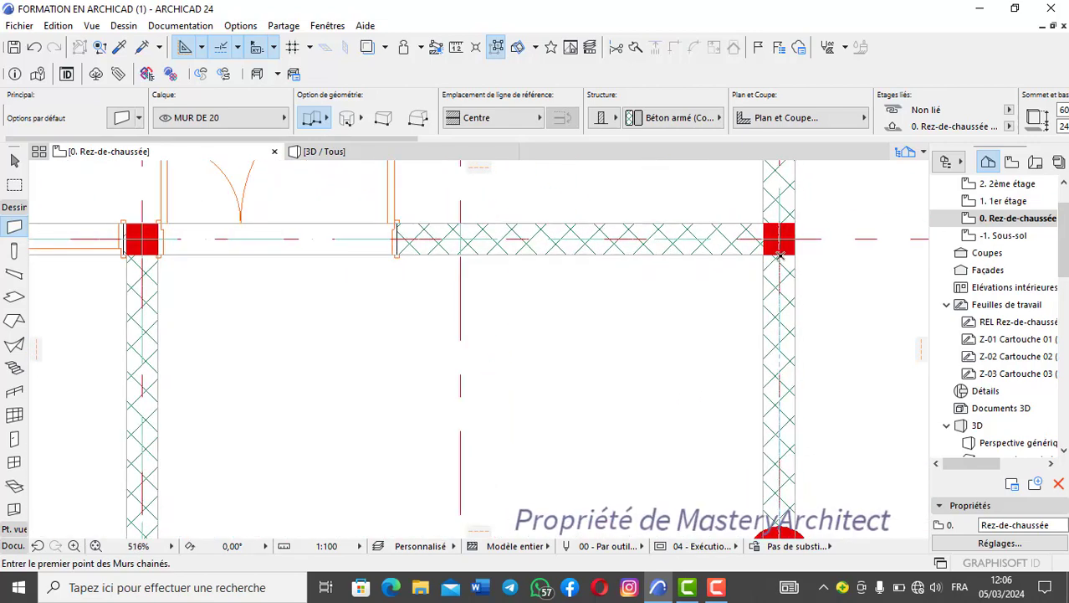
scroll(781, 264, down, 4)
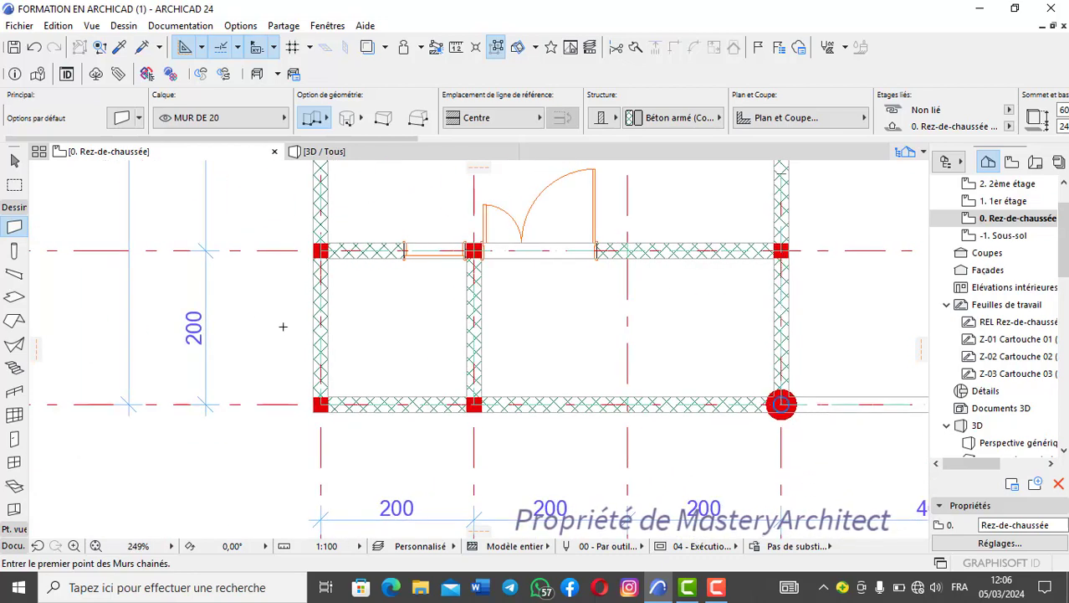
scroll(787, 244, up, 4)
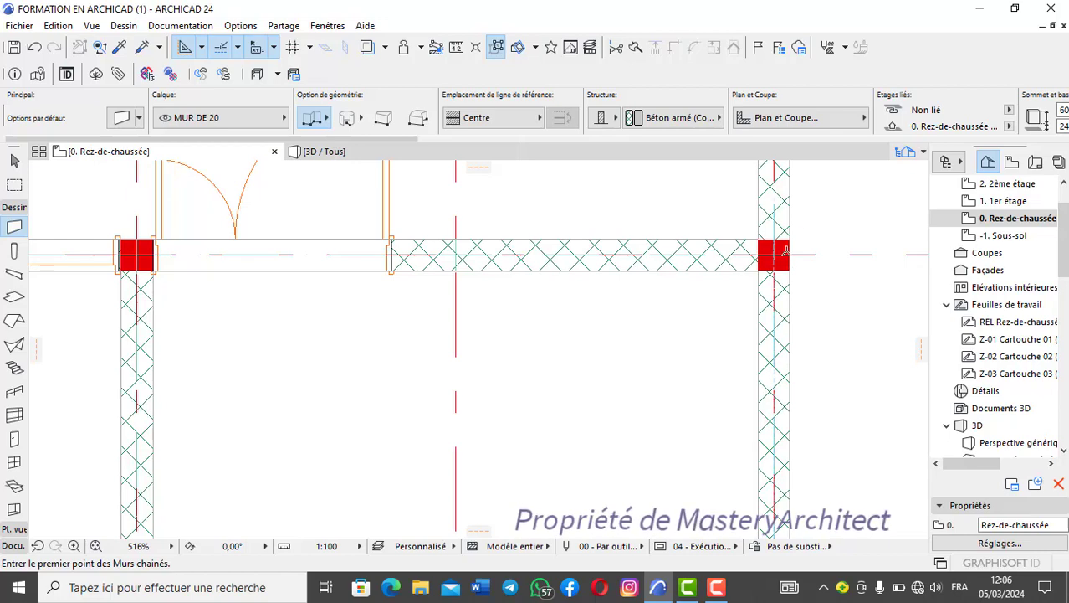
scroll(785, 249, up, 2)
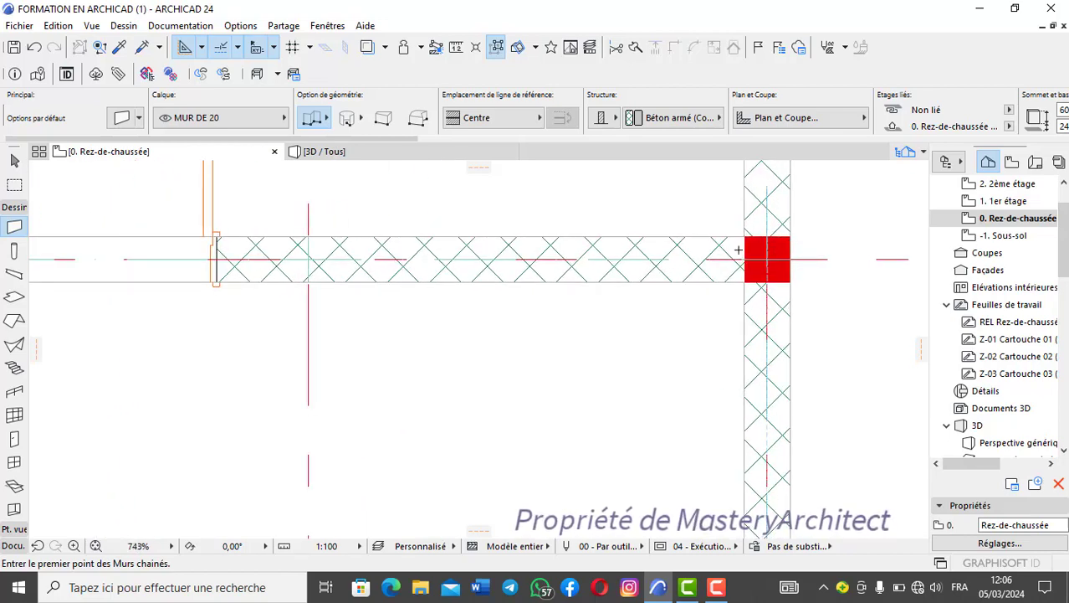
scroll(782, 268, up, 2)
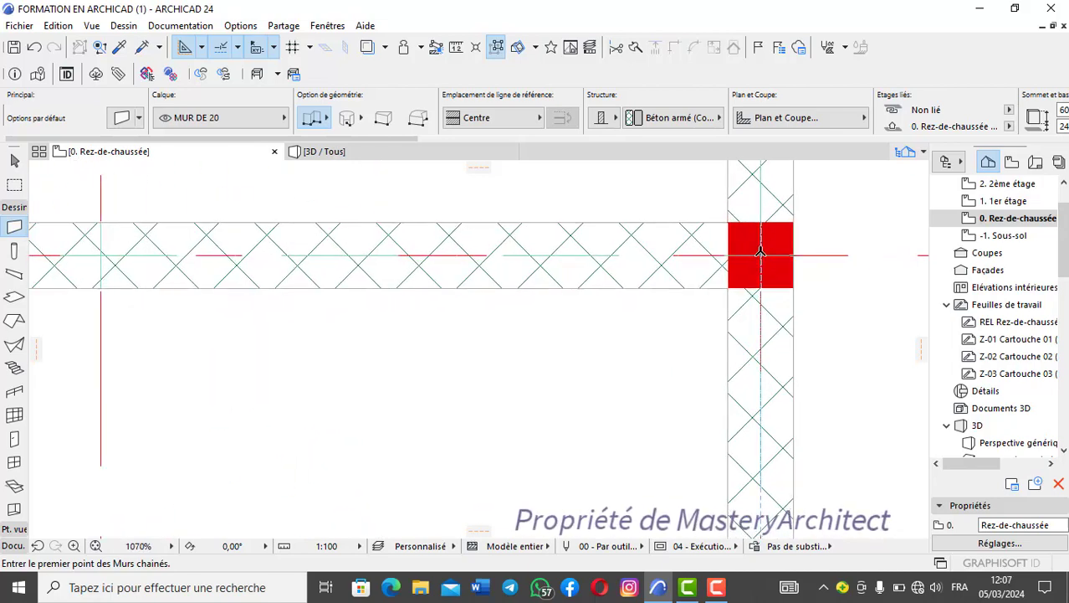
scroll(763, 266, down, 3)
scroll(770, 283, down, 5)
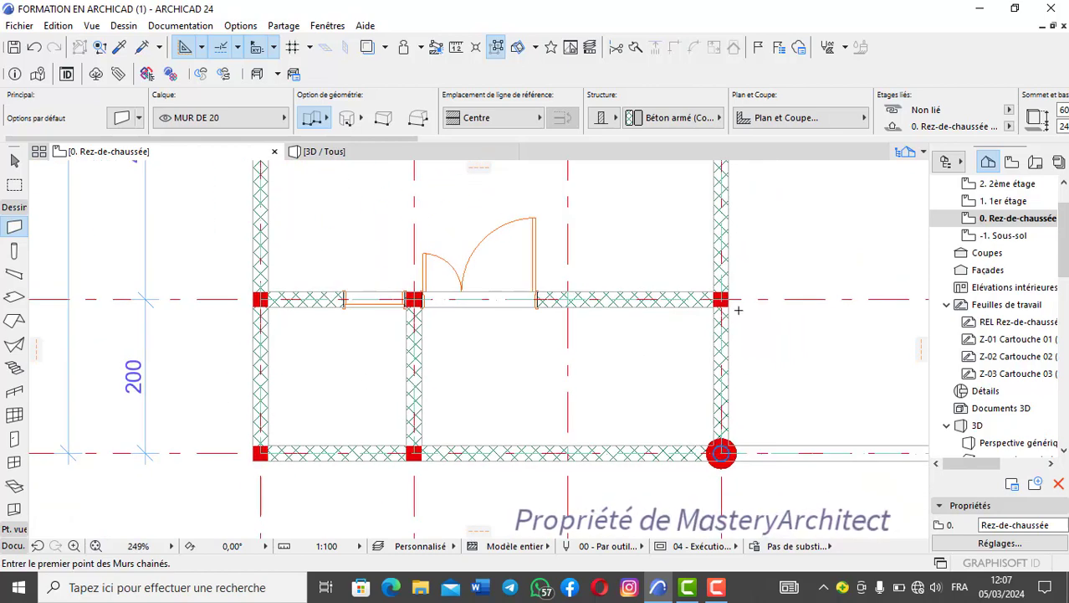
scroll(738, 305, up, 3)
scroll(736, 300, down, 2)
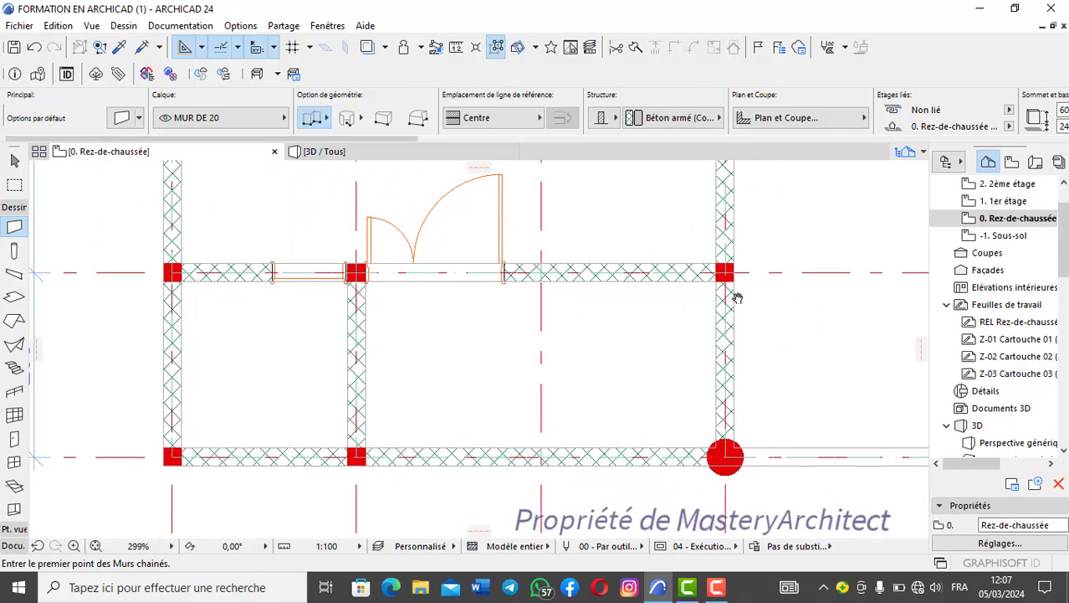
middle_drag(737, 298, 741, 294)
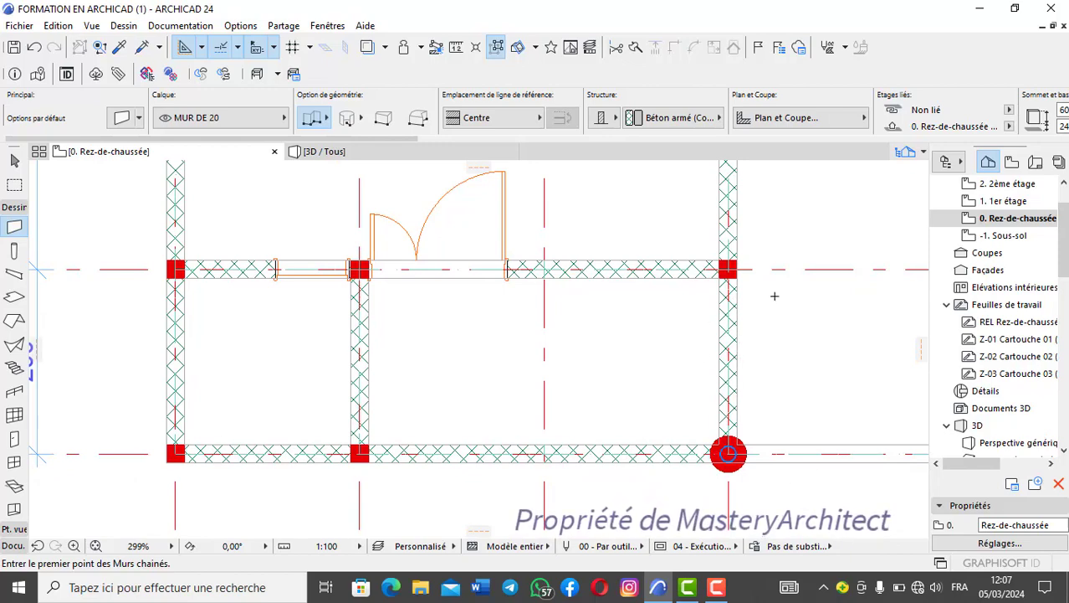
scroll(737, 264, up, 4)
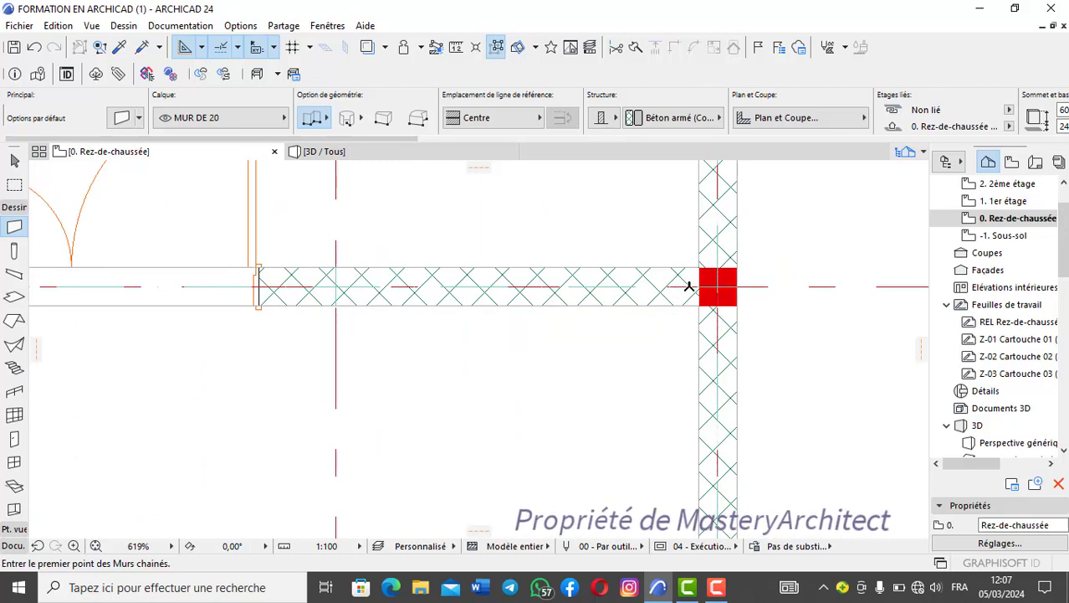
scroll(688, 287, down, 3)
scroll(693, 301, up, 4)
scroll(701, 333, down, 2)
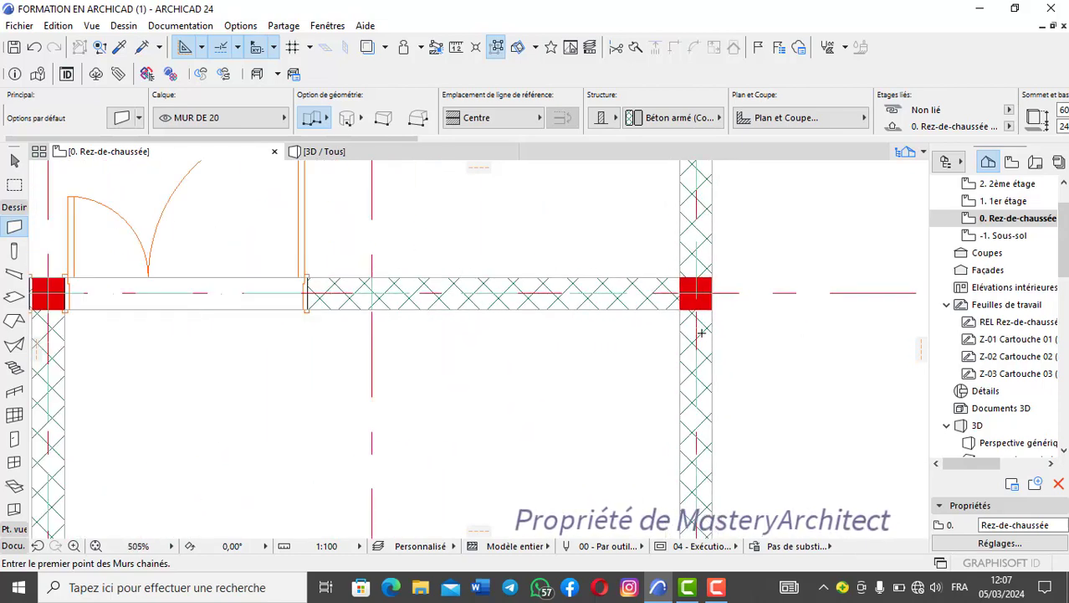
scroll(701, 335, down, 3)
middle_drag(731, 353, 758, 333)
scroll(133, 442, down, 1)
middle_drag(134, 442, 315, 381)
scroll(540, 358, up, 1)
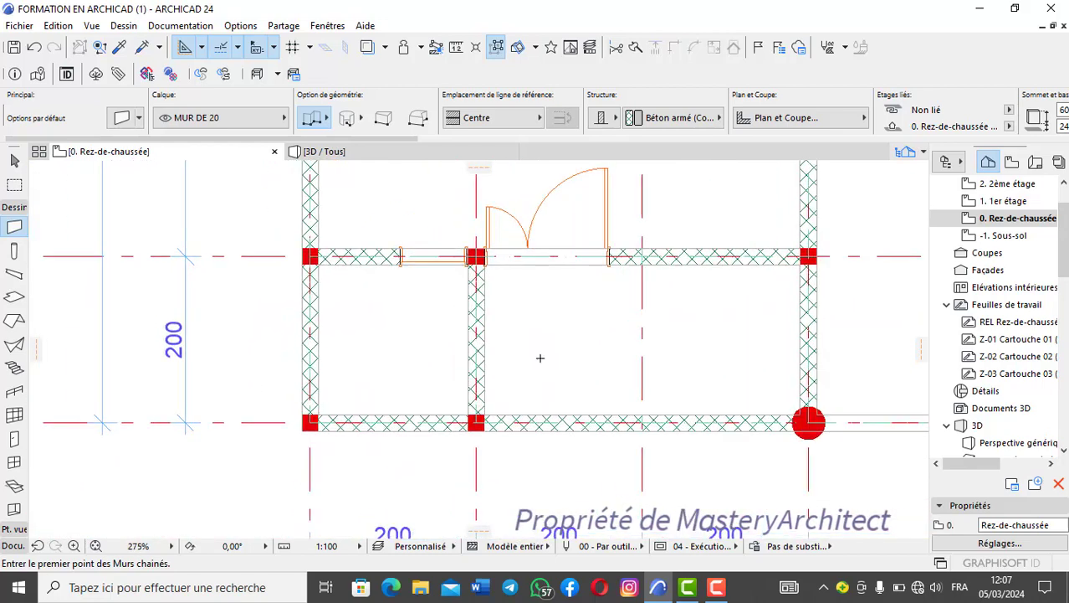
scroll(539, 358, up, 1)
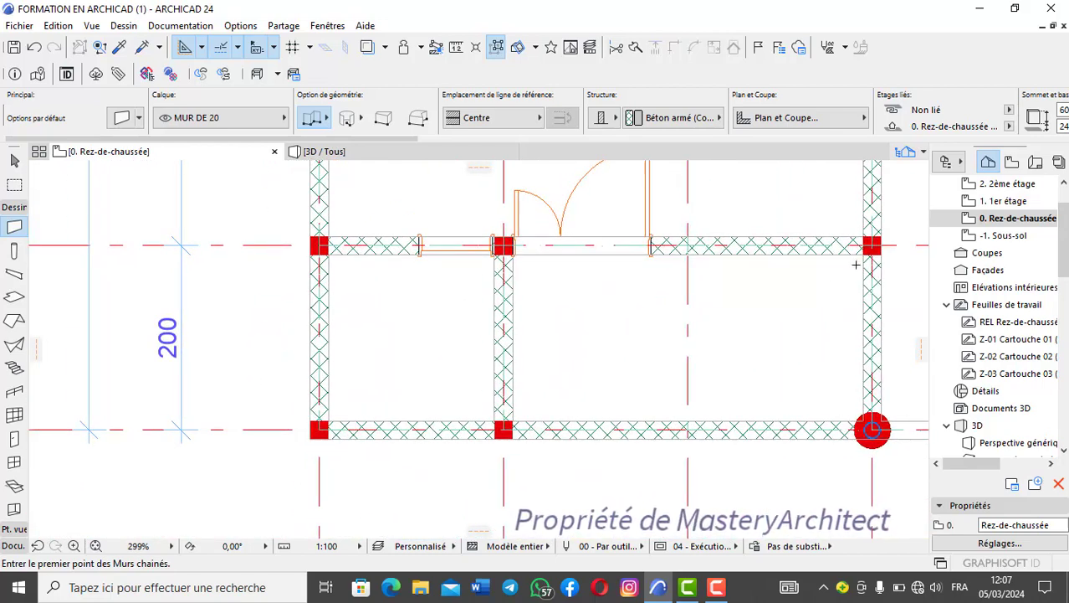
scroll(752, 339, down, 5)
scroll(642, 367, up, 2)
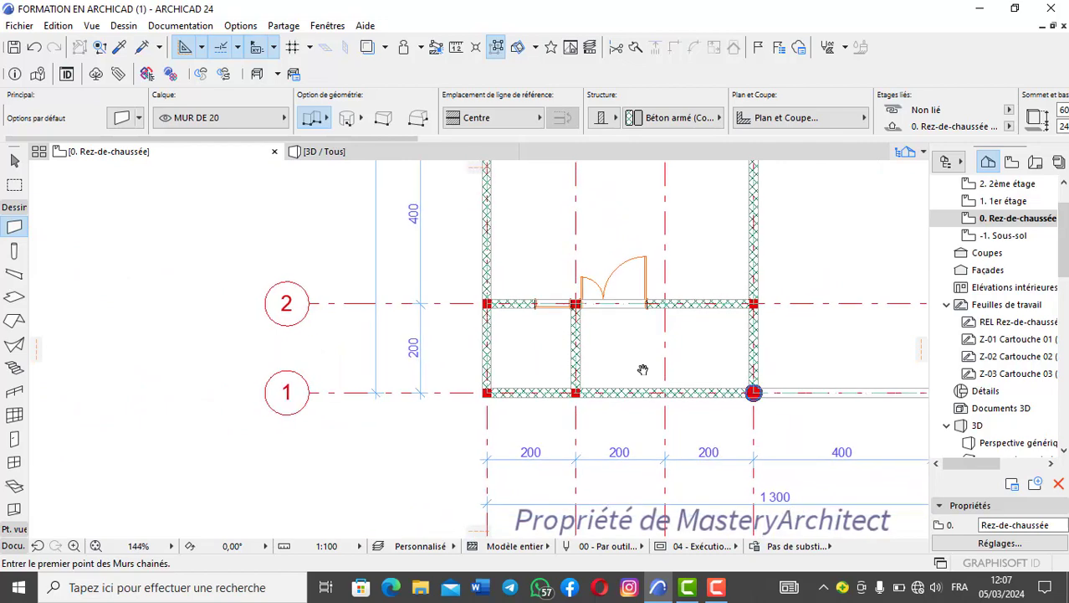
- Hide the GRILLE and COTATION layers on the ground-floor plan
key(ctrl+l)
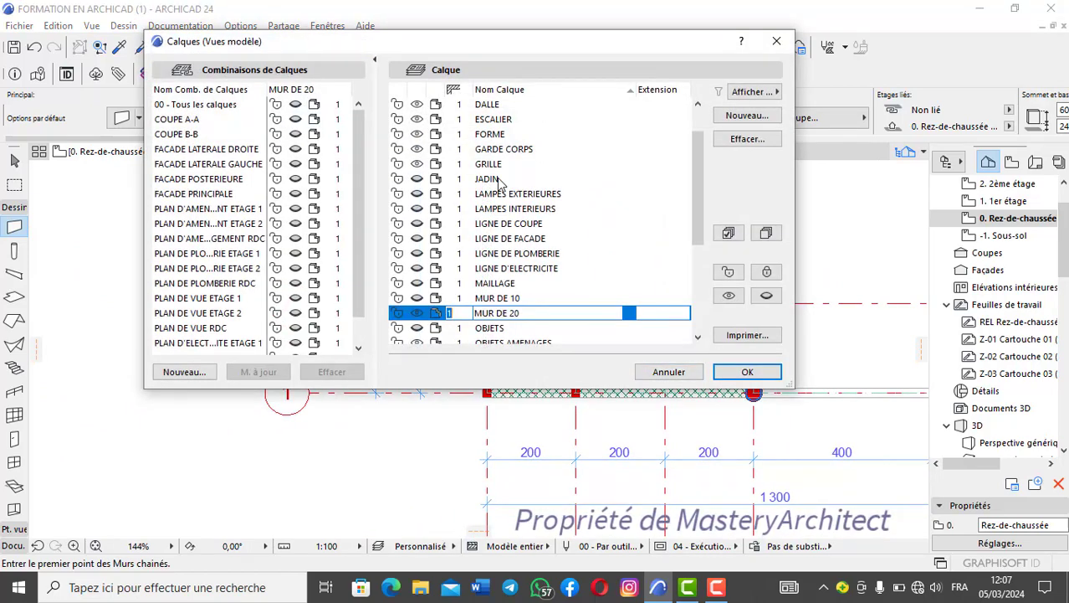
click(417, 165)
scroll(417, 163, up, 1)
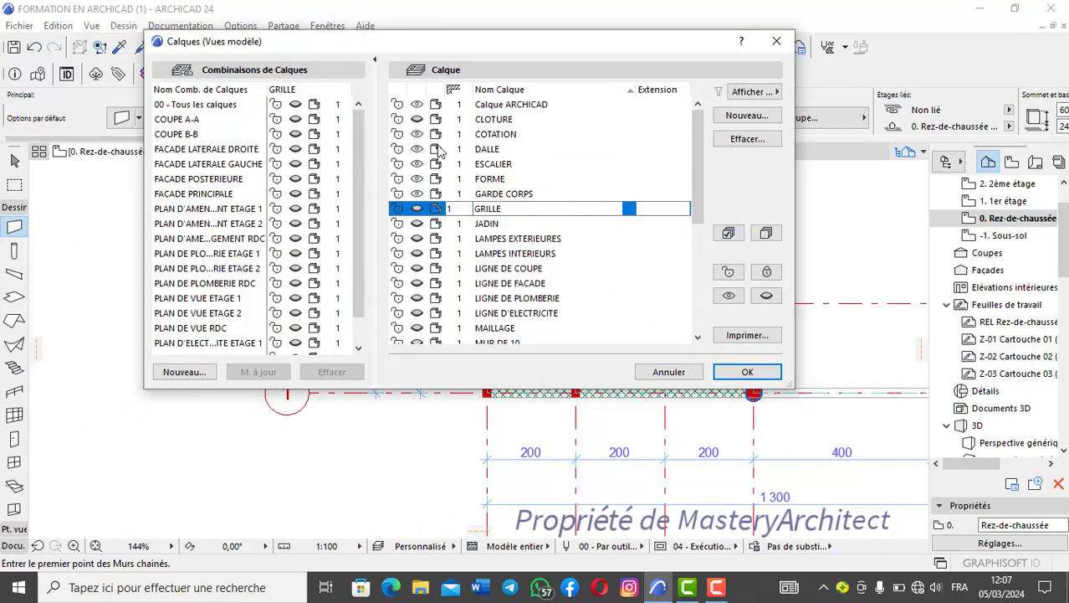
click(416, 135)
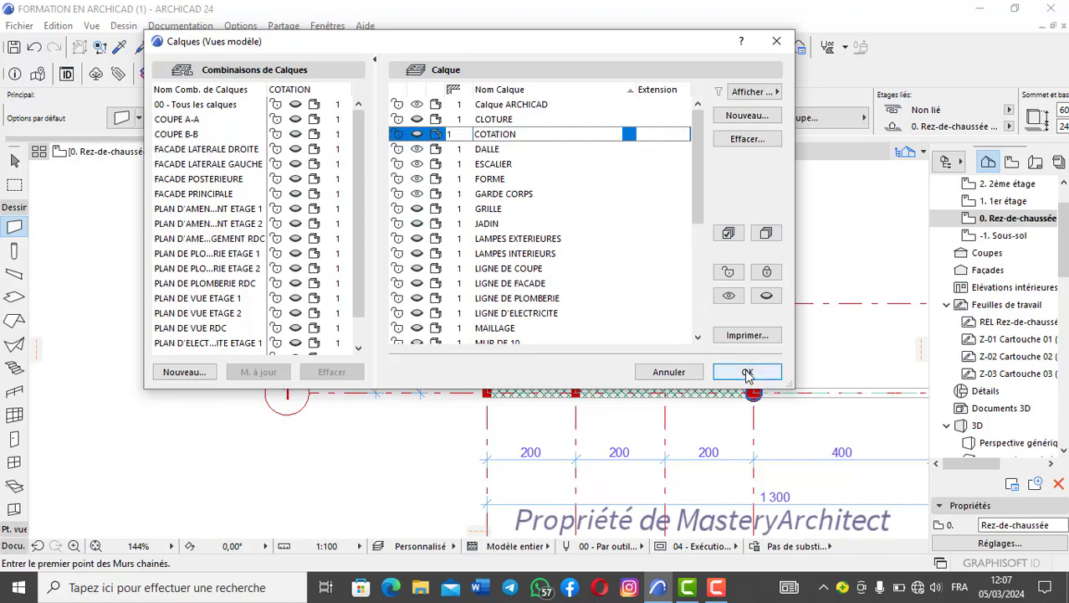
click(747, 371)
- In the default door settings, open the empty door openings and set the width of Ouverture cintrée 24 to 390
scroll(696, 385, down, 3)
middle_drag(688, 385, 485, 391)
scroll(542, 400, up, 2)
scroll(444, 387, up, 1)
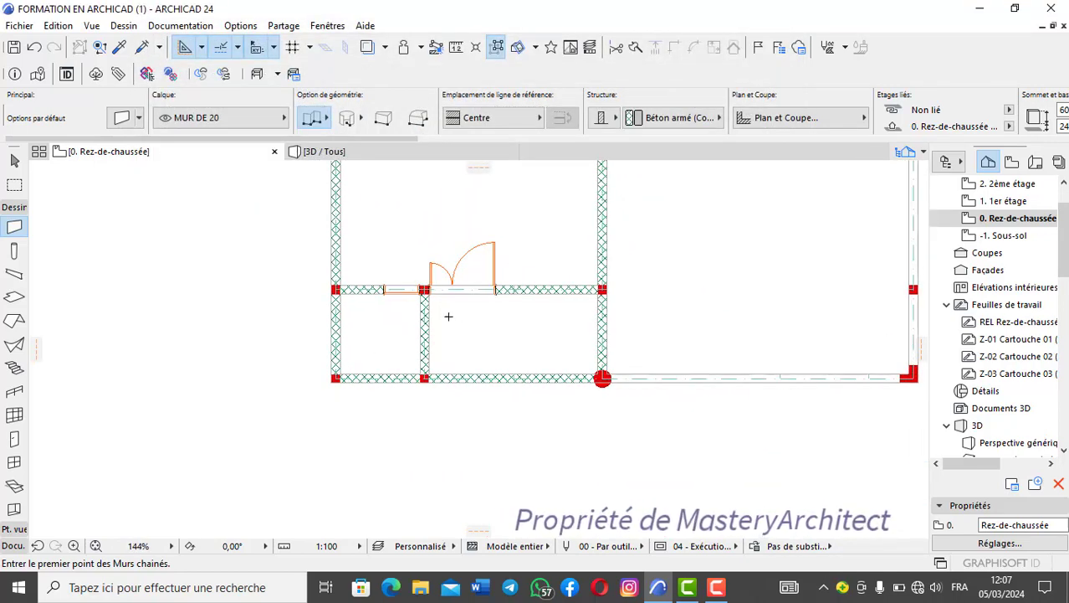
click(15, 439)
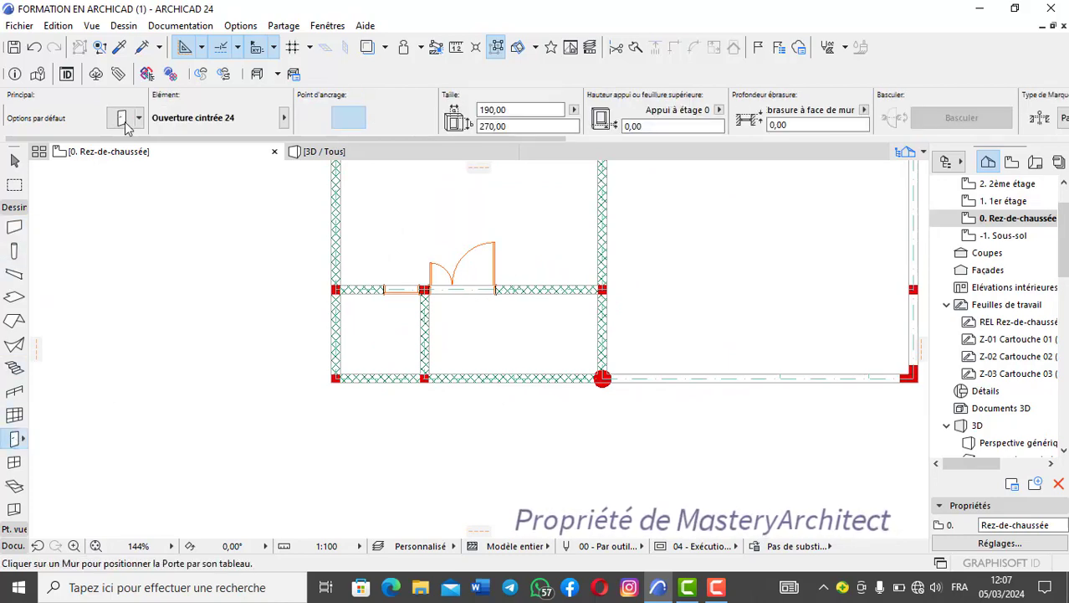
click(125, 124)
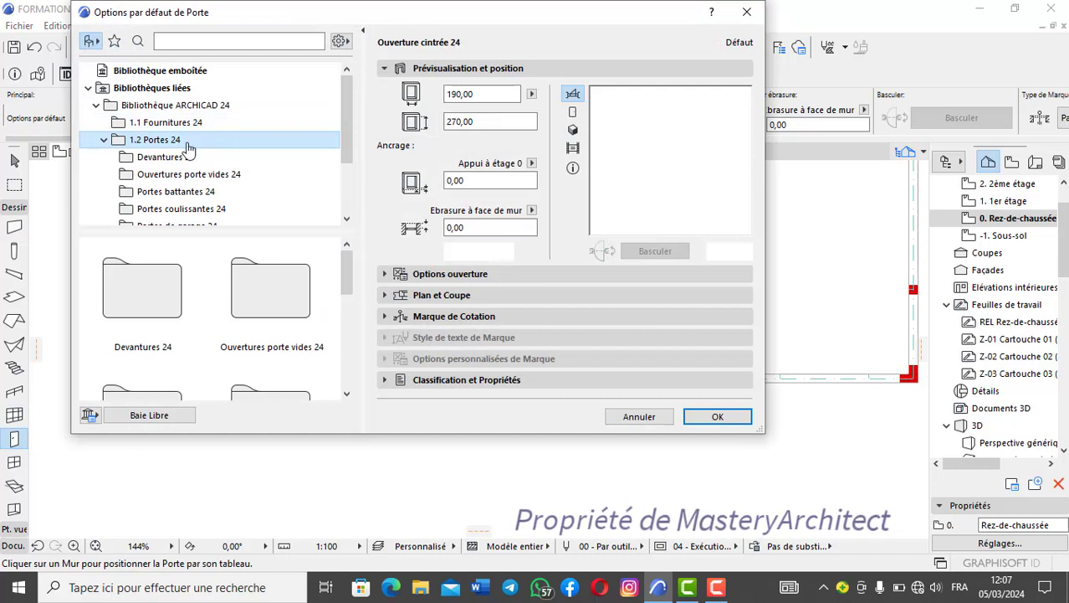
click(196, 174)
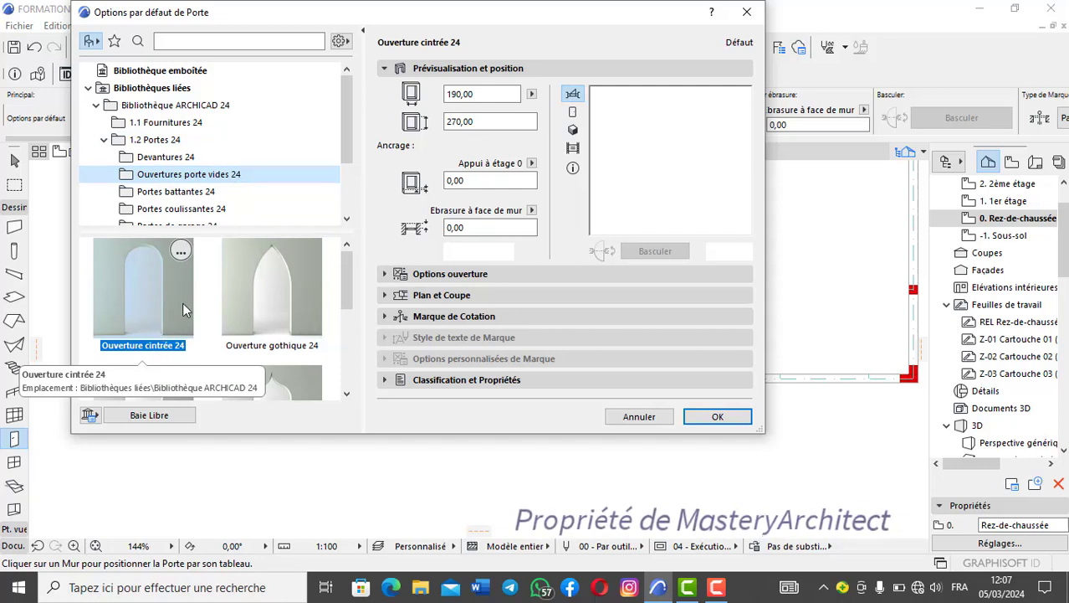
click(477, 97)
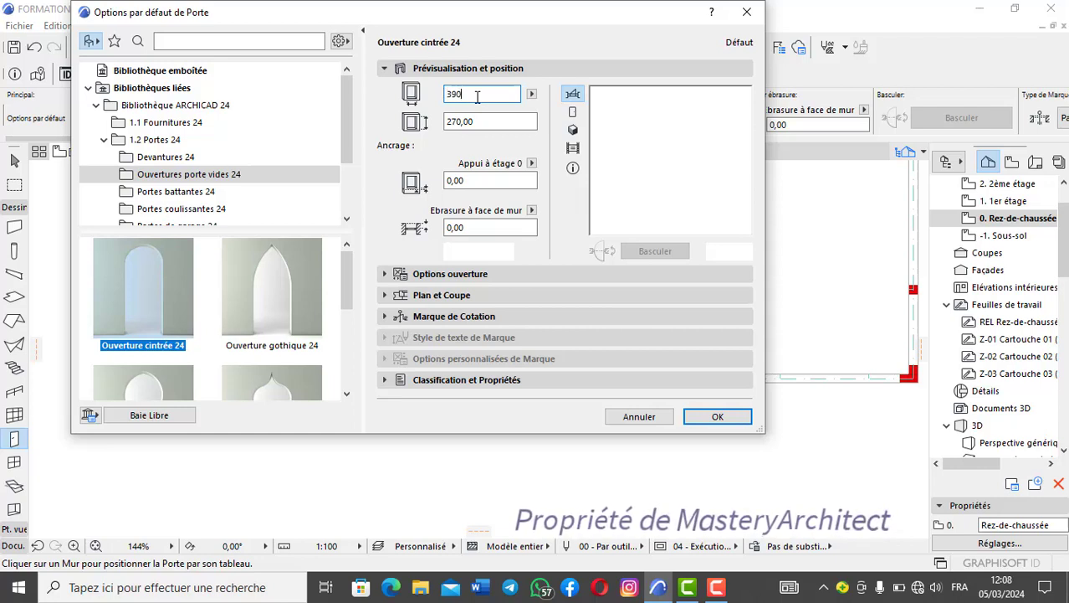
click(476, 122)
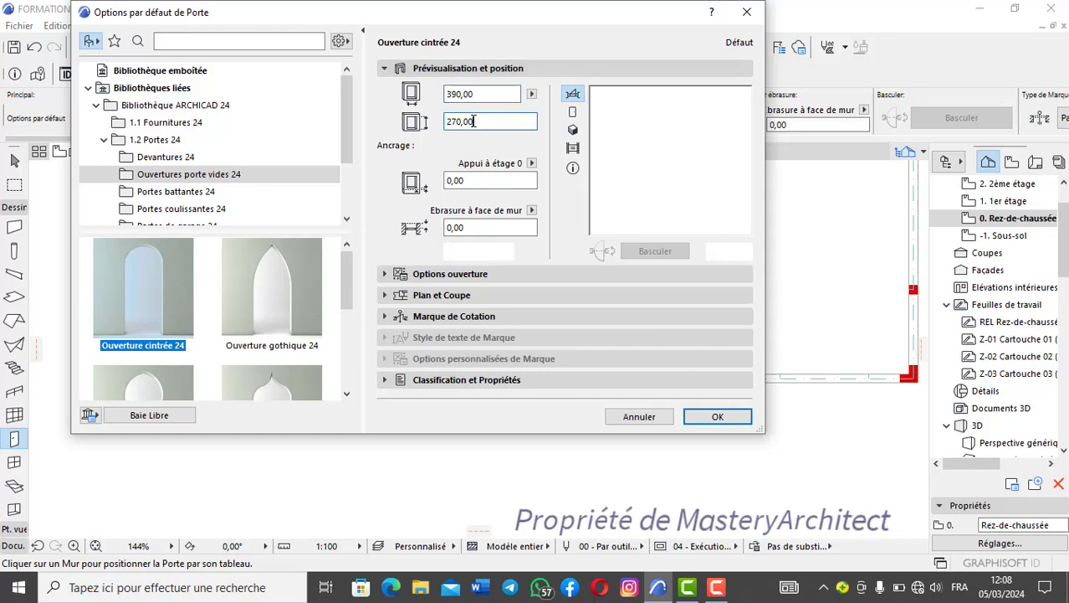
- Review the arched opening's wall opening, wall closure, and plan and section options, and accept the default door settings
click(502, 276)
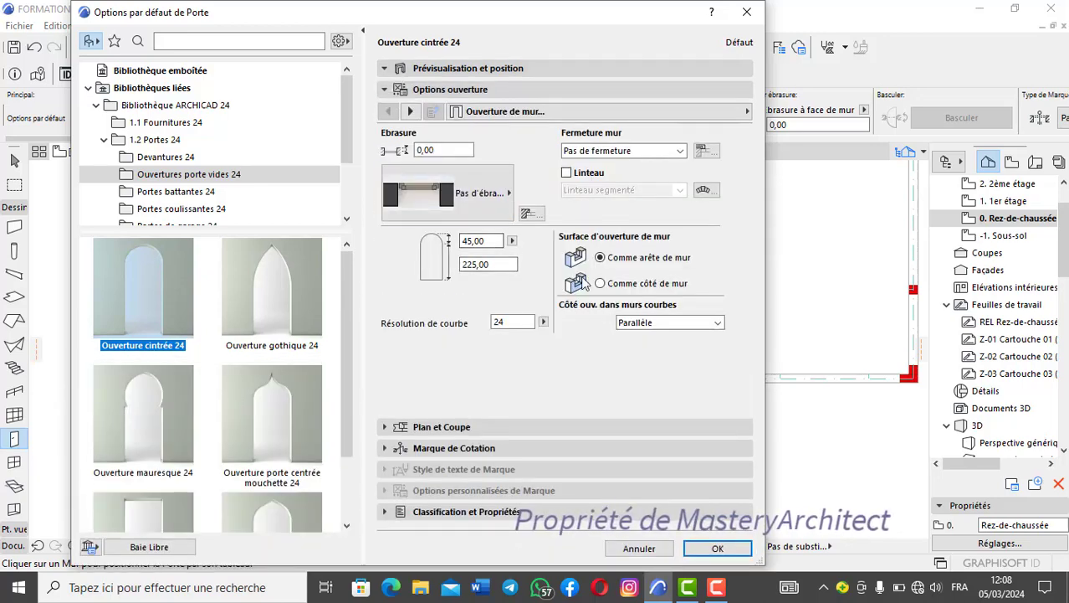
click(680, 151)
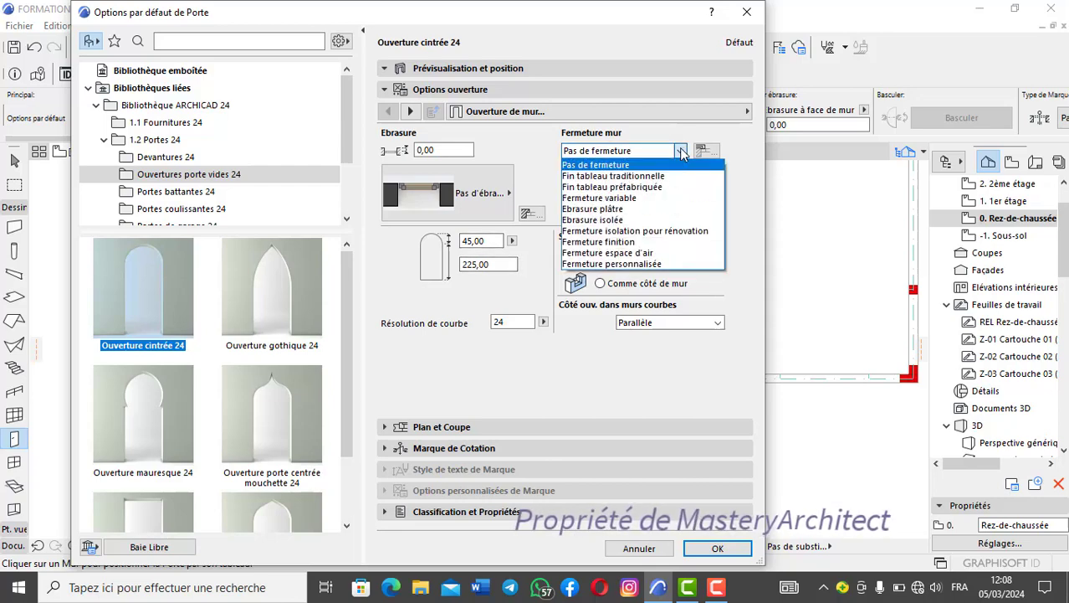
click(683, 153)
click(454, 428)
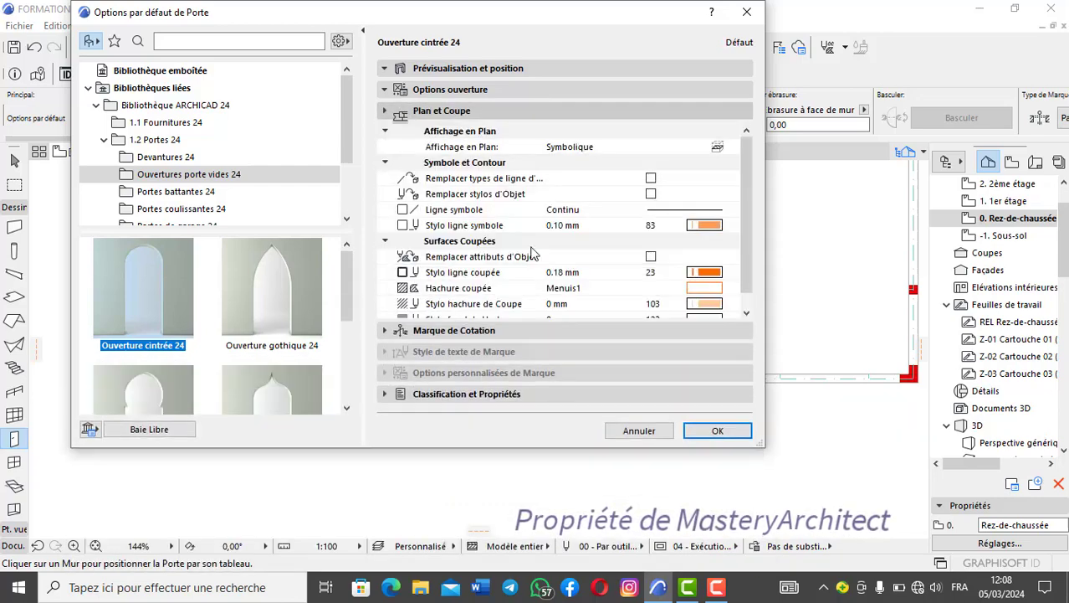
click(440, 89)
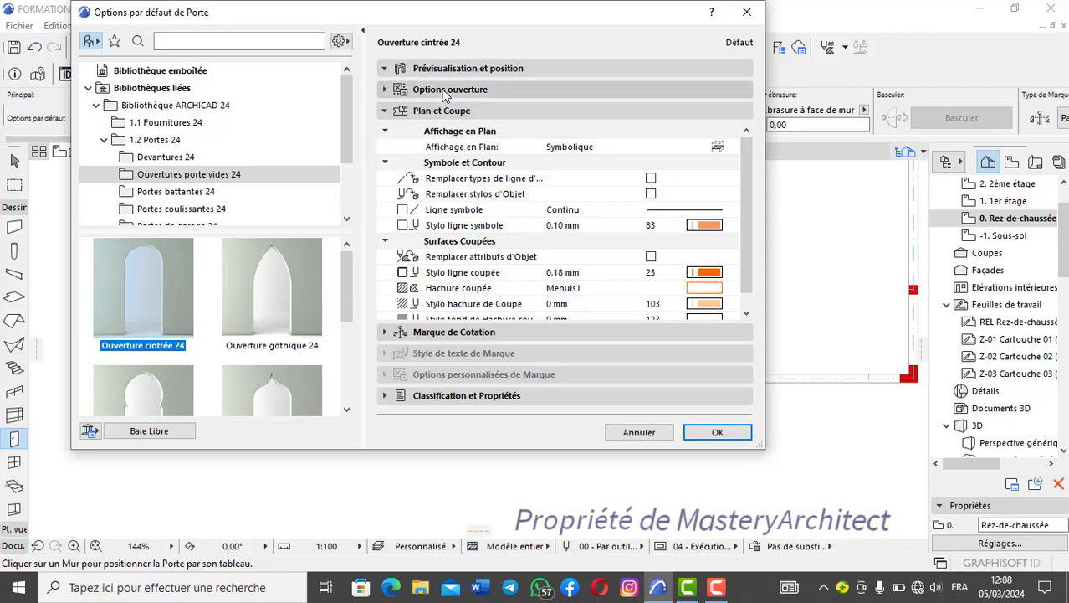
click(413, 112)
click(413, 113)
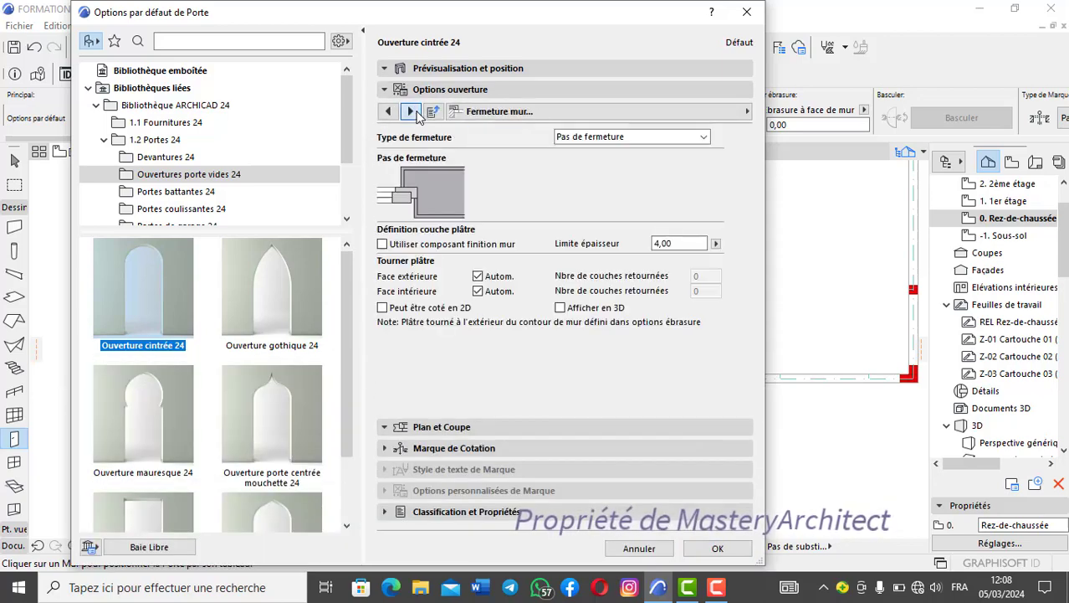
click(413, 112)
click(413, 112)
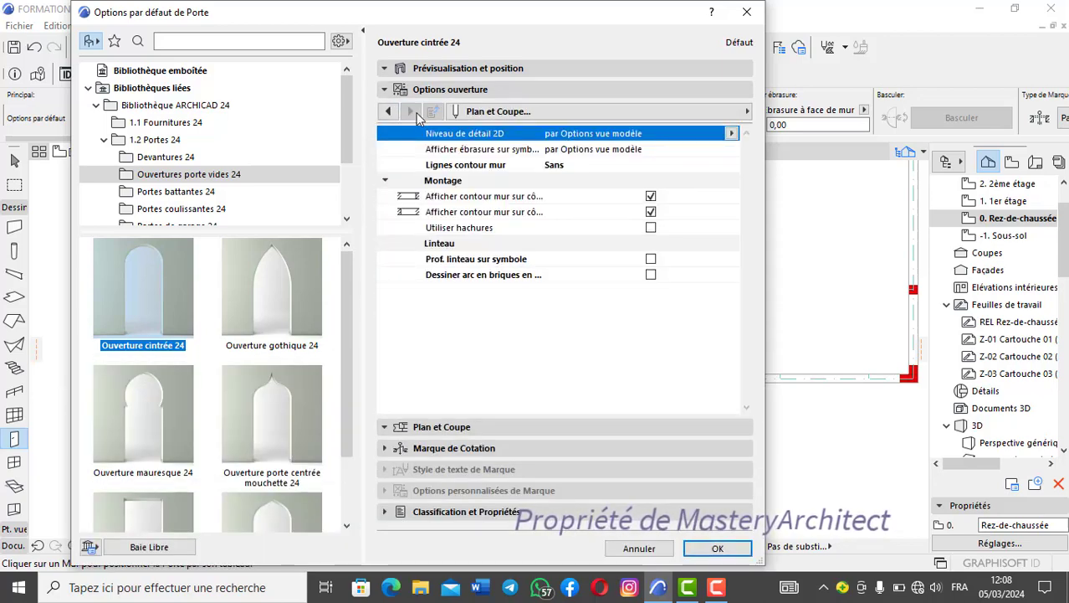
click(718, 549)
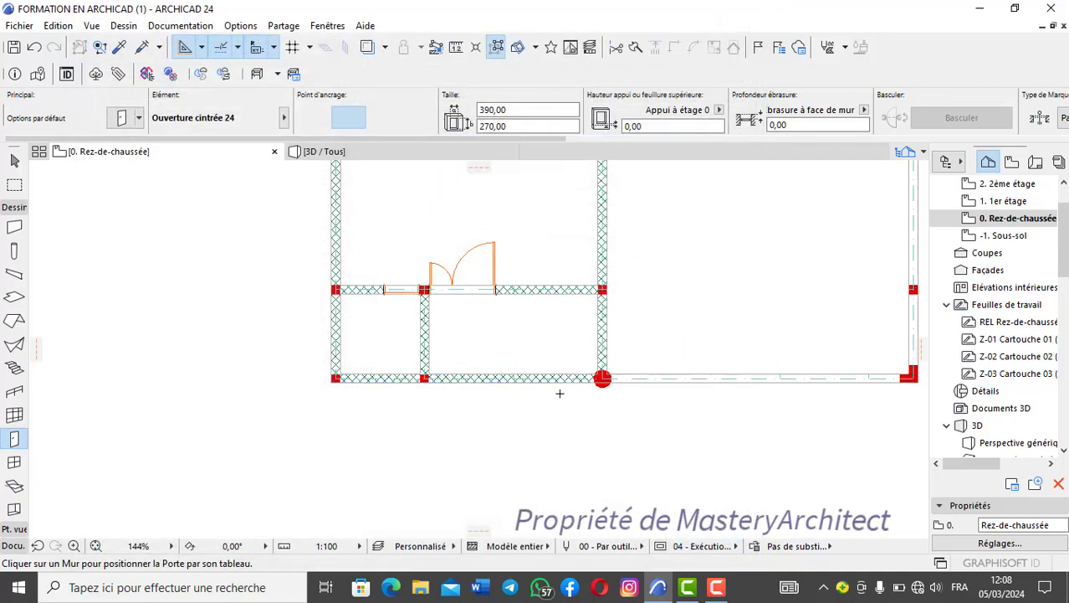
- Examine the porch's front and side walls around the double door and the round column on the ground-floor plan
scroll(533, 402, up, 1)
scroll(536, 403, up, 1)
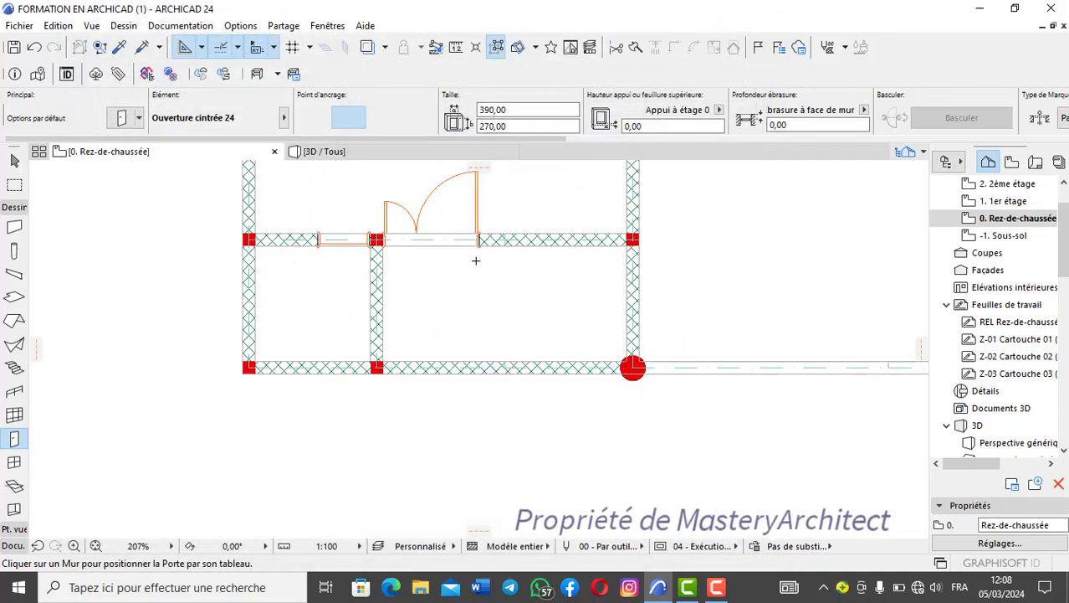
scroll(454, 360, down, 3)
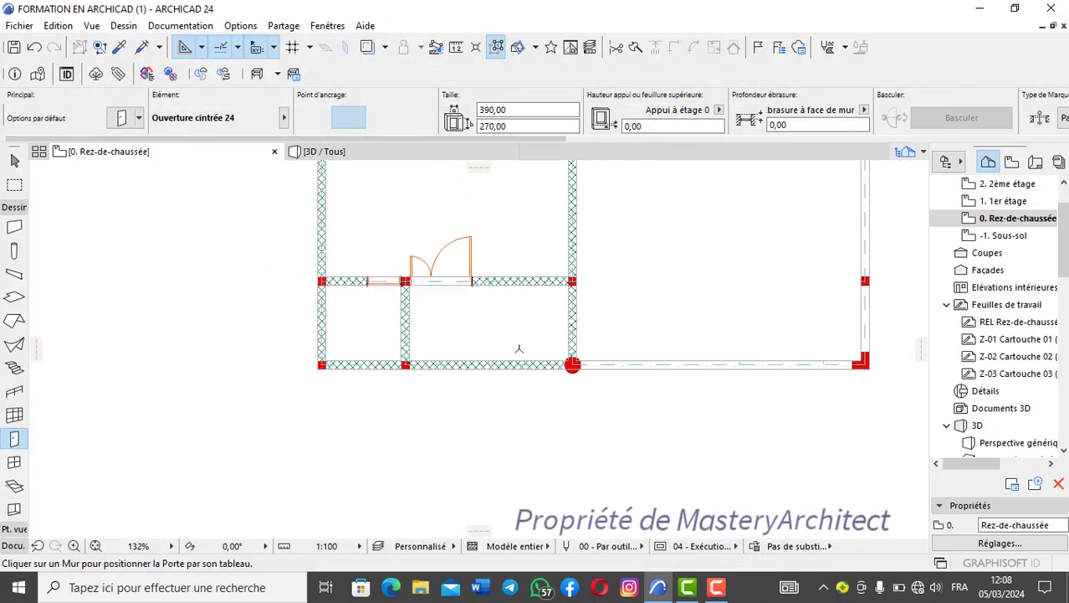
scroll(542, 285, up, 2)
middle_drag(449, 303, 509, 296)
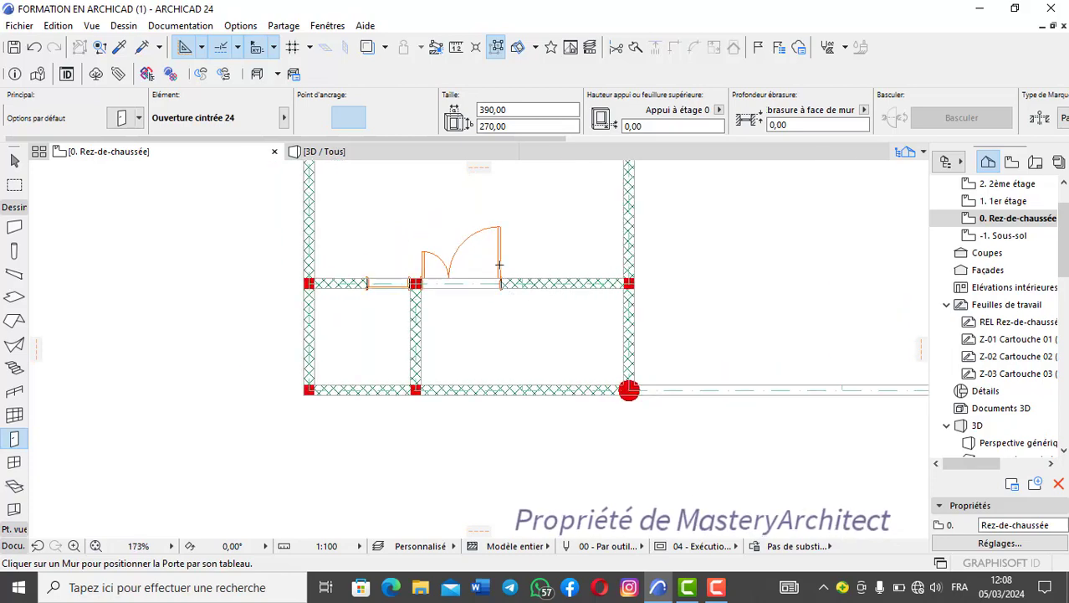
middle_drag(505, 252, 508, 286)
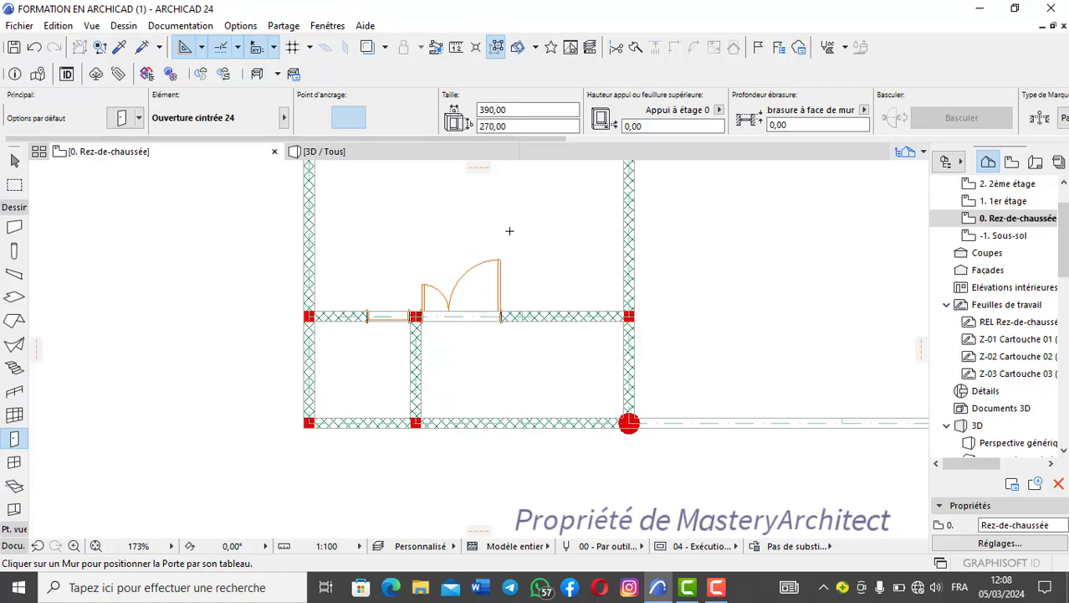
scroll(507, 295, up, 2)
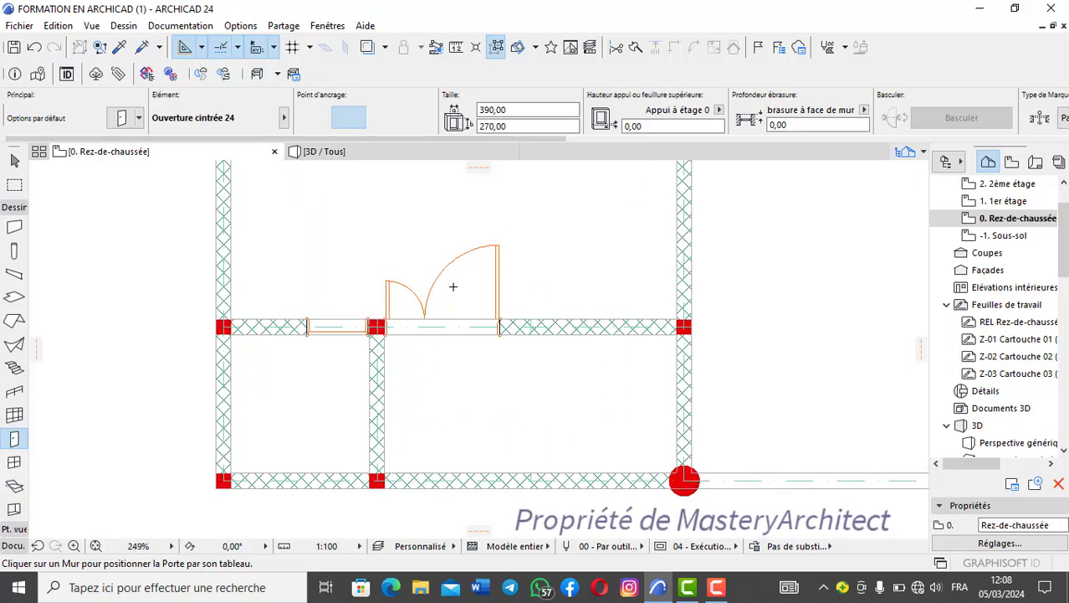
scroll(418, 324, down, 3)
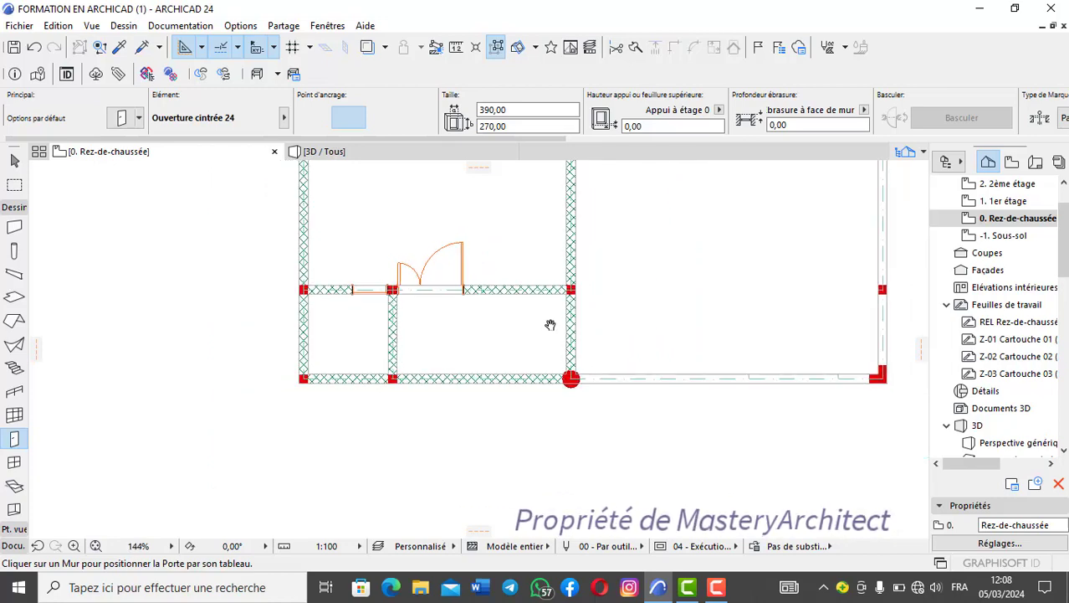
- Try the centre and both side anchor points for positioning the arched opening on the porch's front wall
scroll(490, 385, up, 3)
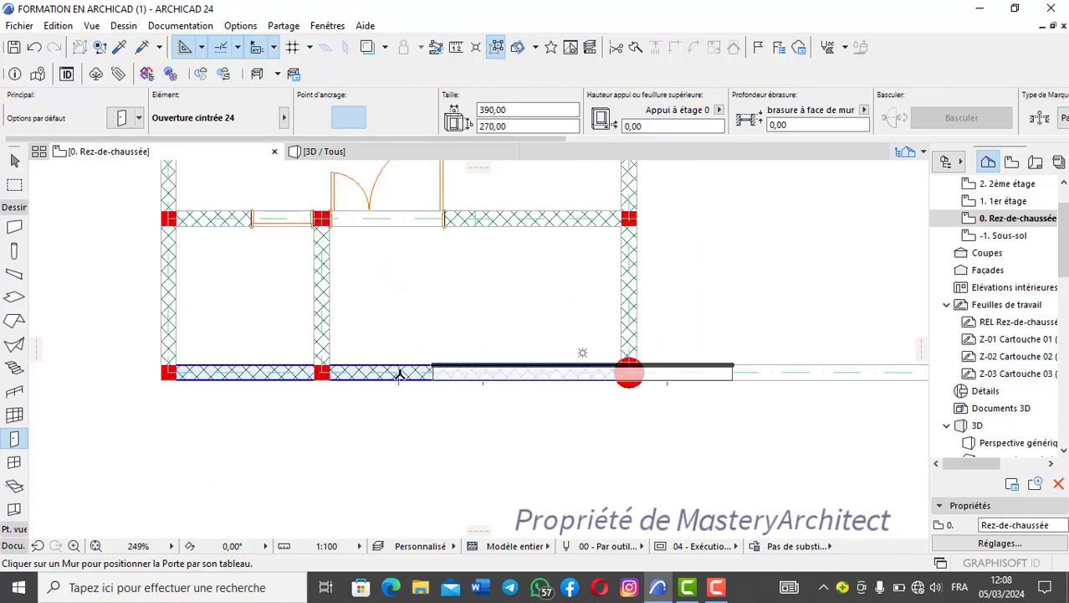
click(318, 121)
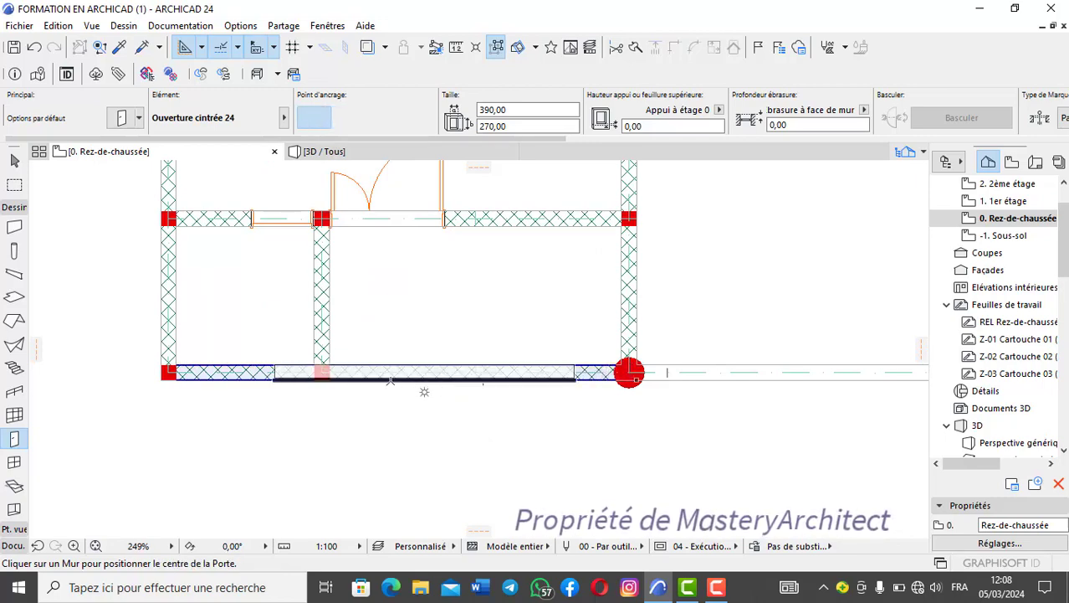
scroll(322, 373, up, 3)
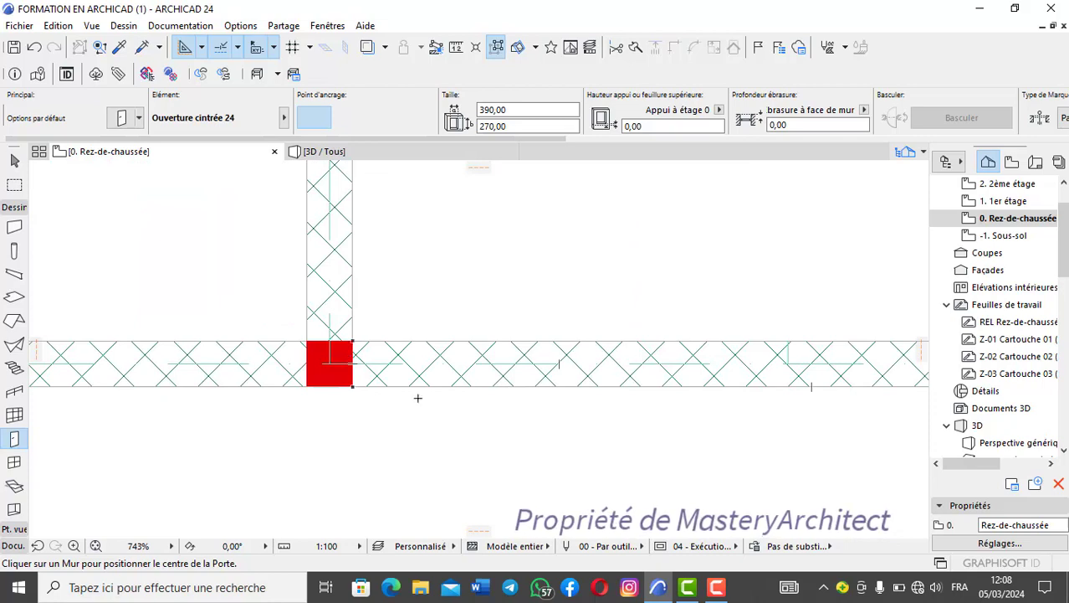
scroll(417, 398, down, 4)
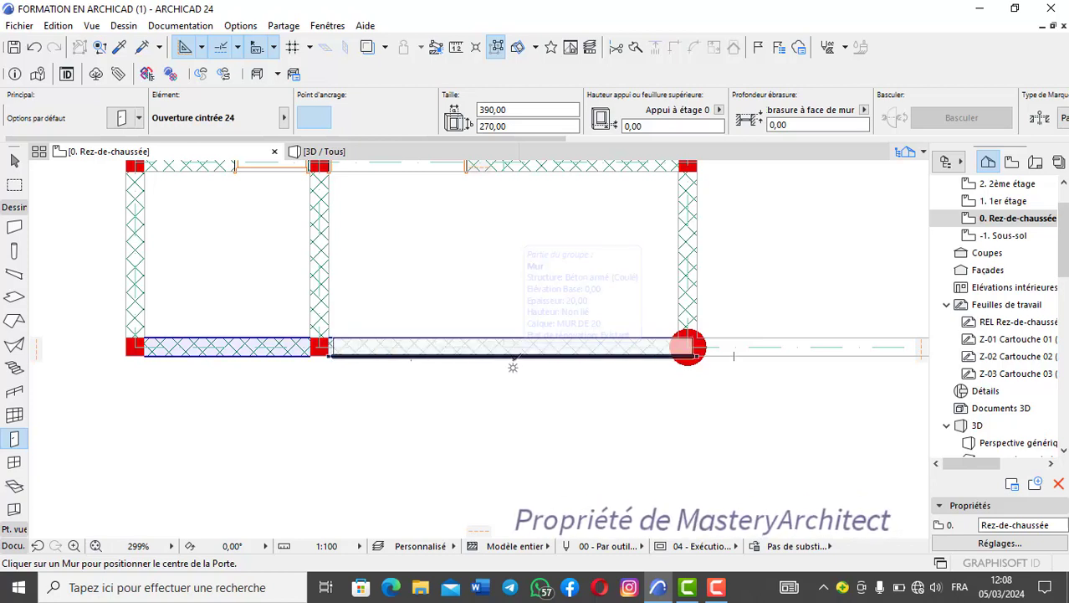
scroll(511, 359, up, 3)
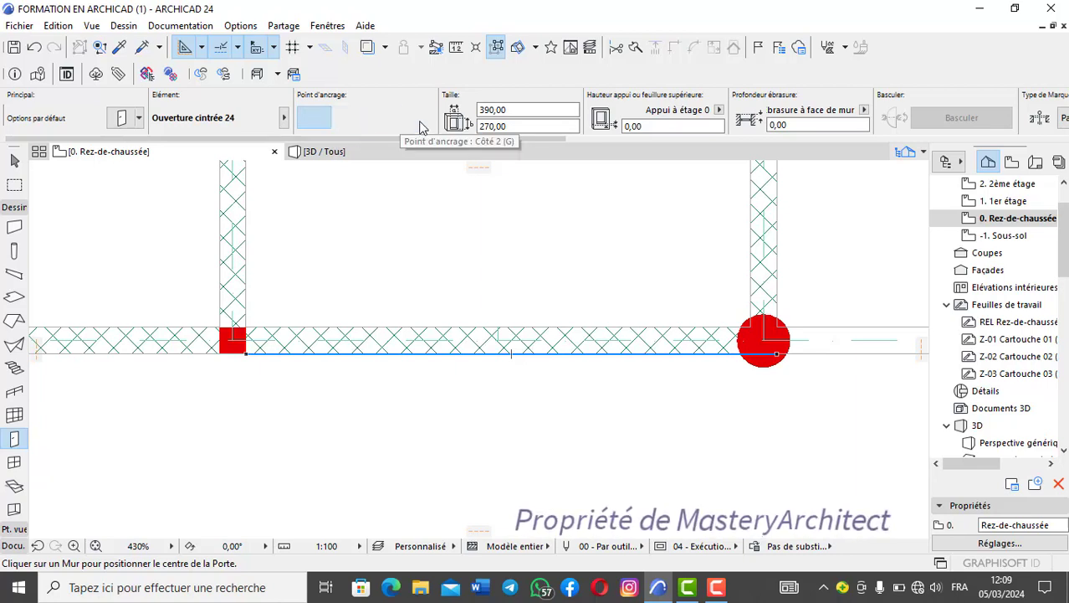
click(348, 118)
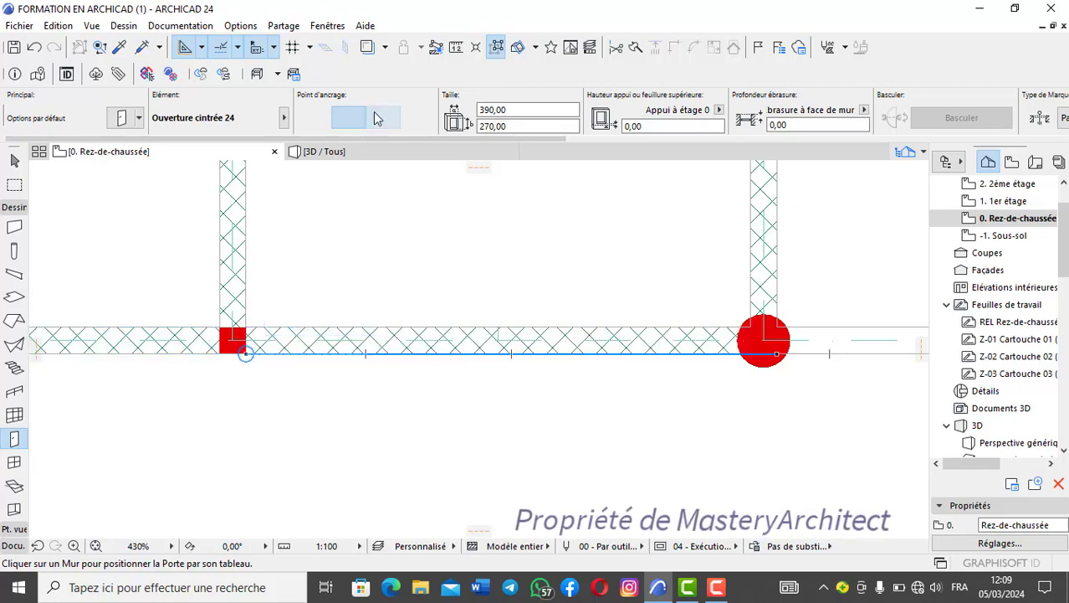
click(768, 341)
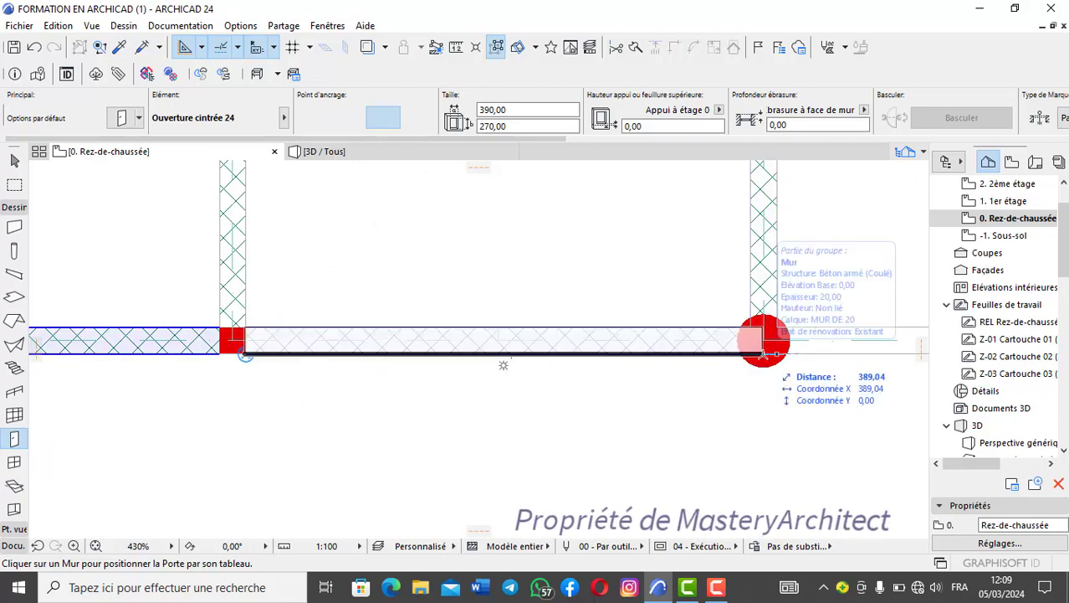
scroll(763, 352, down, 5)
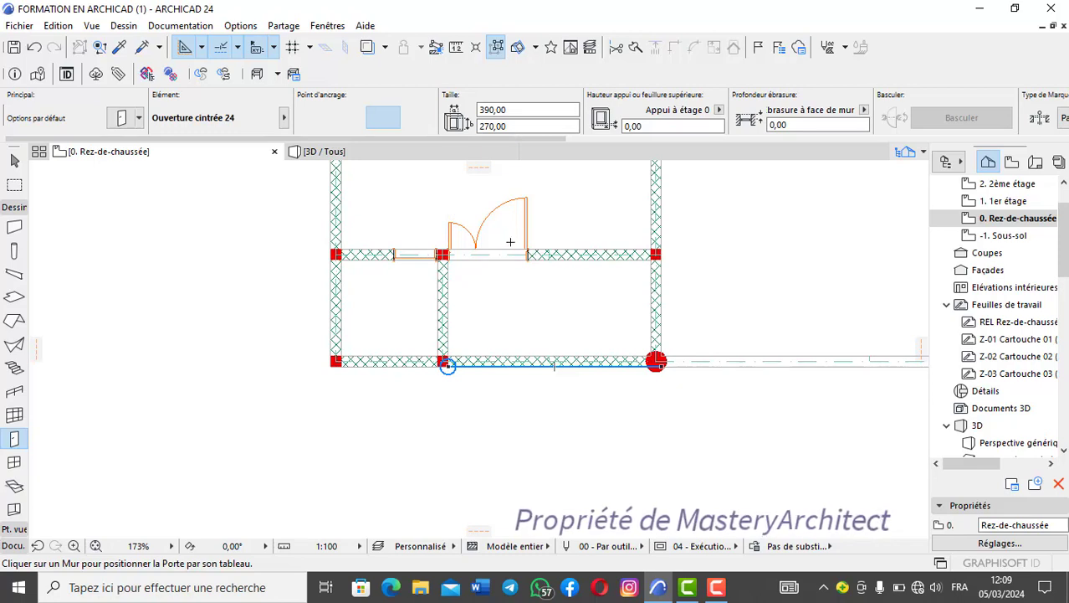
- Place the 390 wide, 270 high arched opening in the porch's front wall, side-anchored at the square column's corner and running to the round column
click(347, 126)
scroll(448, 367, up, 4)
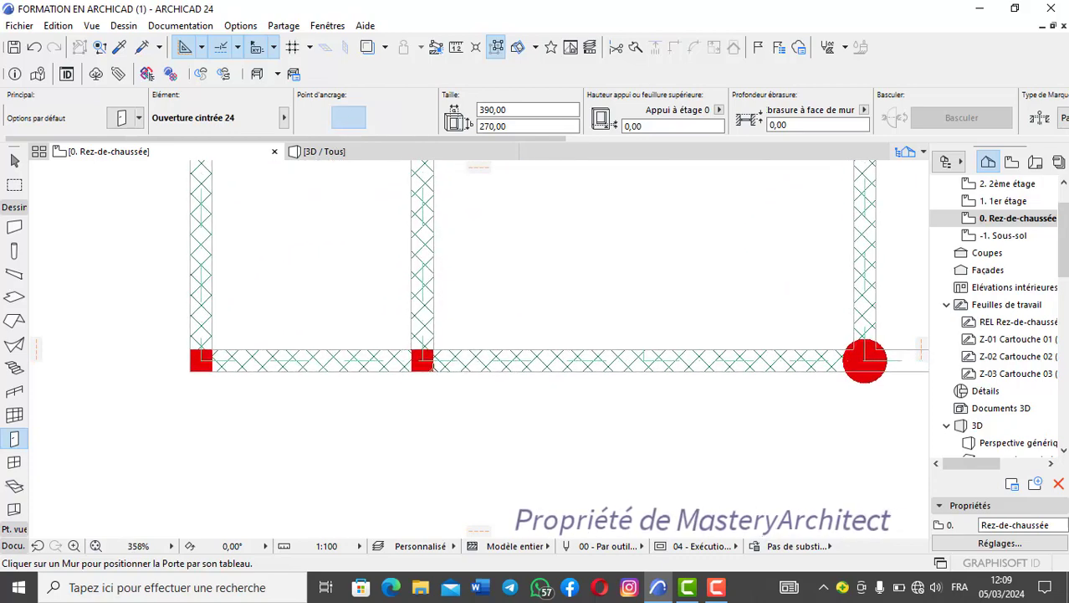
scroll(434, 362, up, 4)
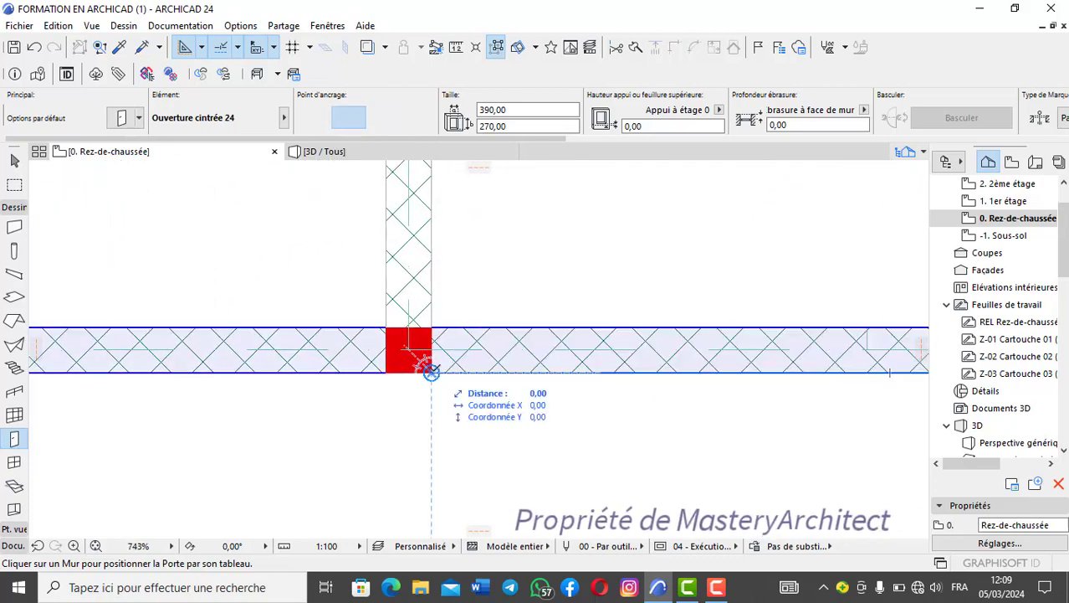
click(436, 365)
scroll(552, 351, down, 4)
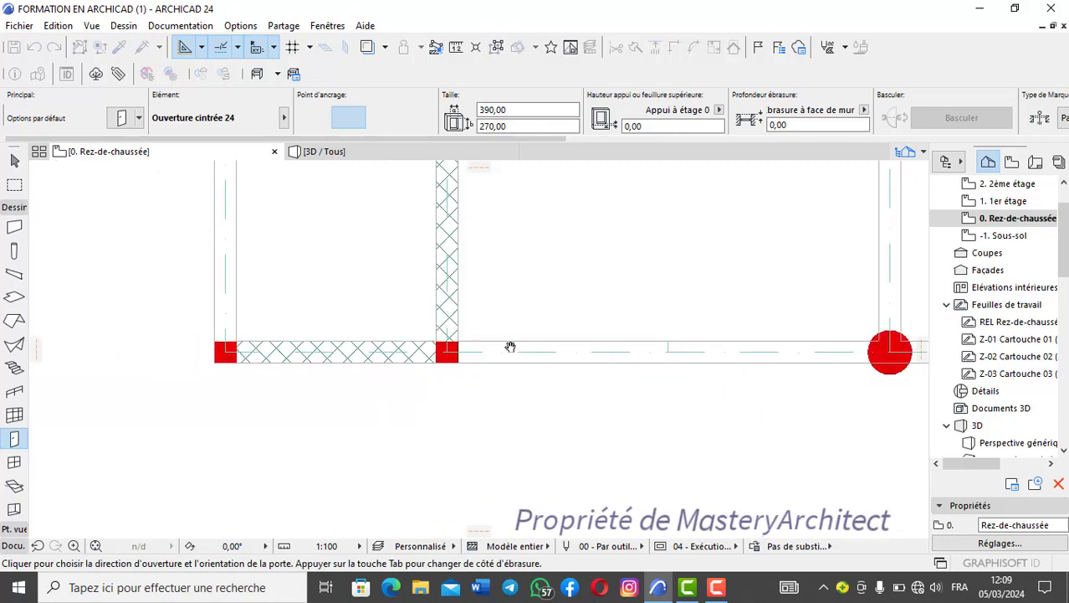
click(548, 392)
- Examine the arched opening in the porch's front wall in the 3D perspective from several angles
scroll(468, 319, down, 4)
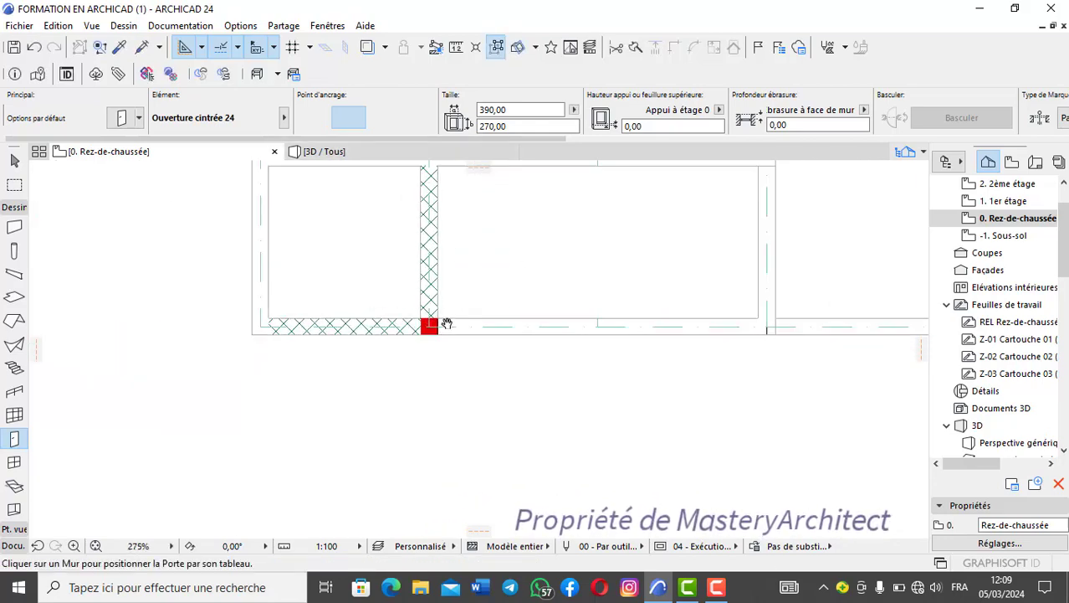
middle_drag(447, 323, 334, 323)
scroll(333, 318, down, 1)
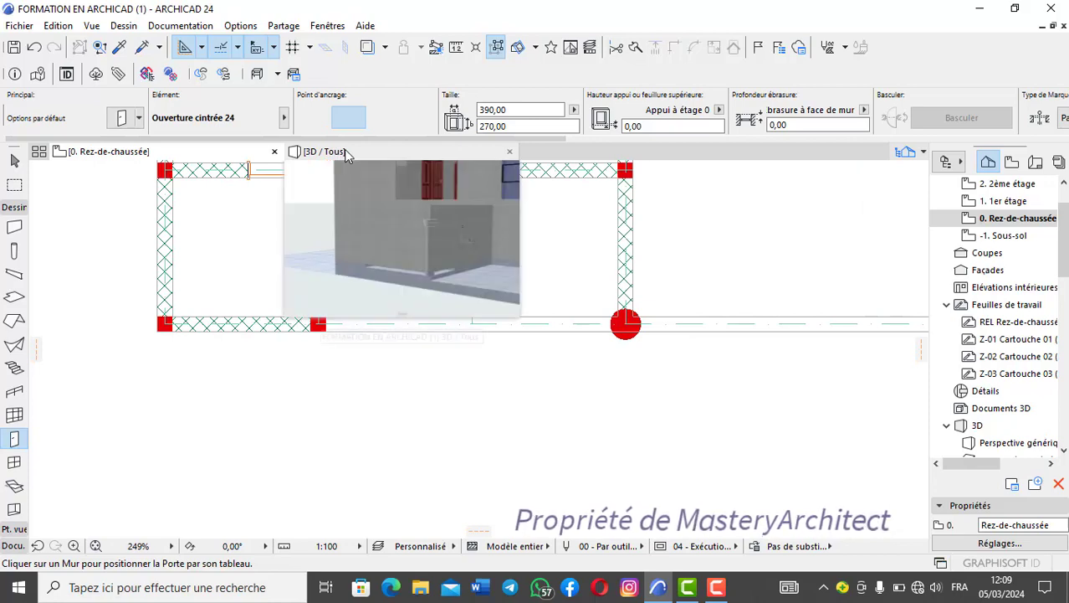
click(344, 150)
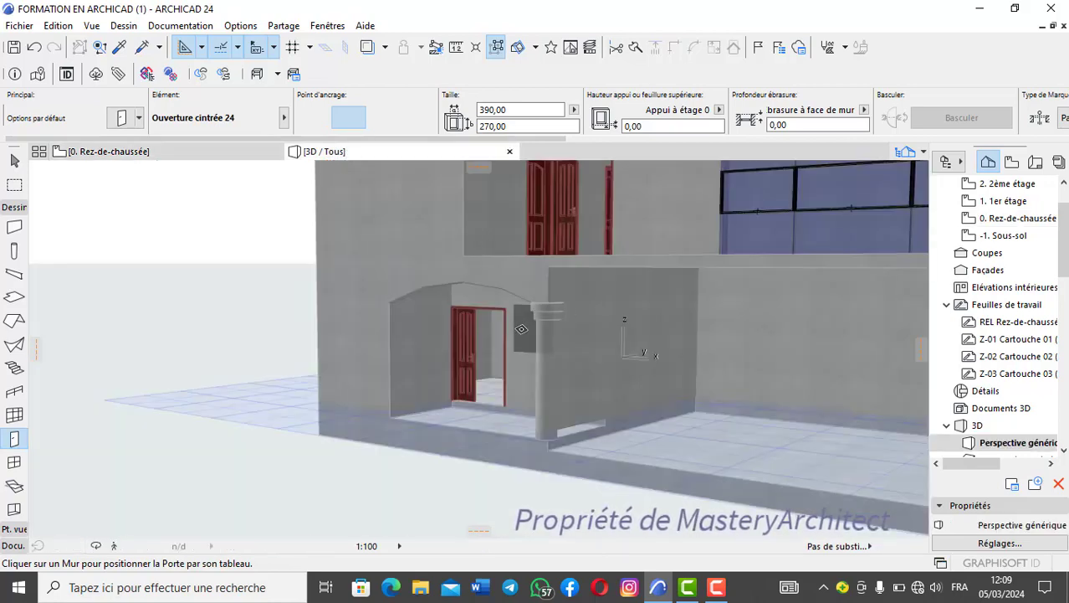
scroll(494, 336, down, 2)
shift+middle_drag(495, 336, 425, 335)
scroll(566, 332, up, 2)
scroll(425, 336, up, 3)
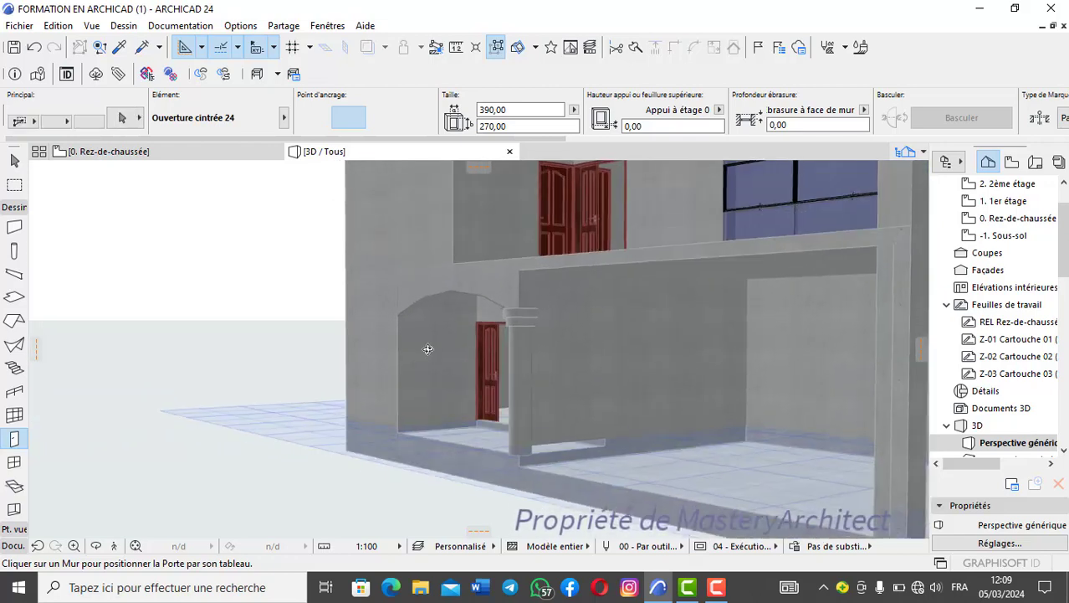
scroll(425, 345, down, 3)
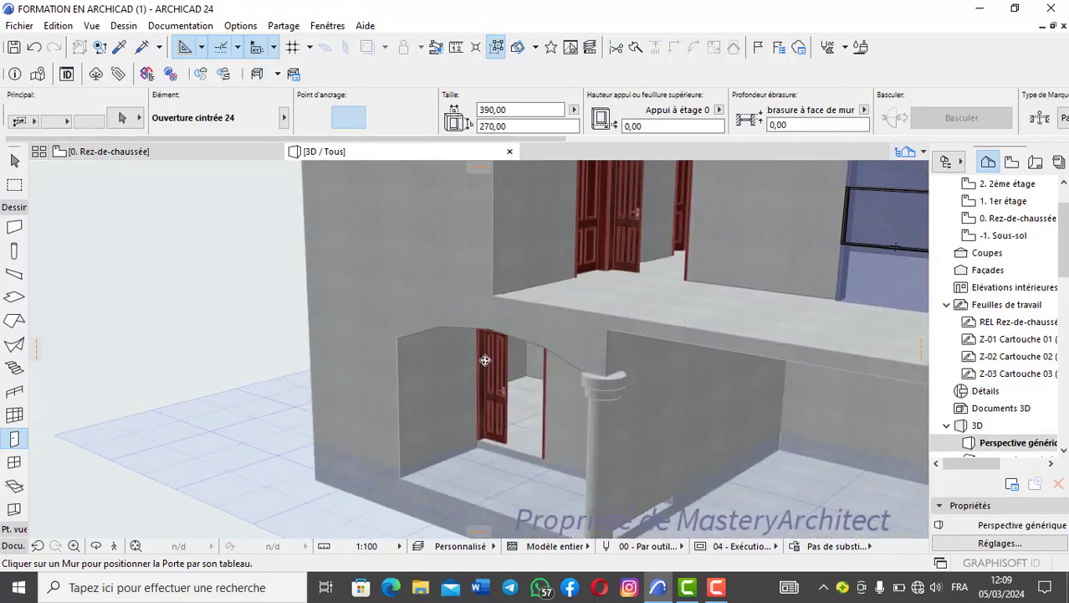
- On the ground-floor plan, place a 190 wide Ouverture cintrée 24 in the porch's side wall, starting from the round column
click(242, 154)
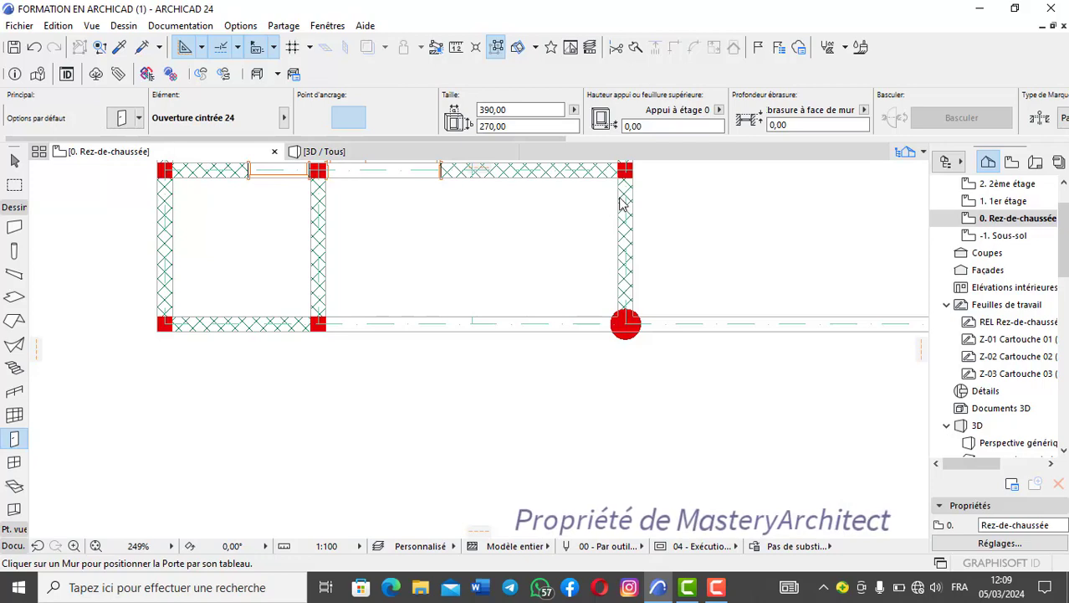
scroll(624, 205, down, 3)
middle_drag(623, 205, 564, 303)
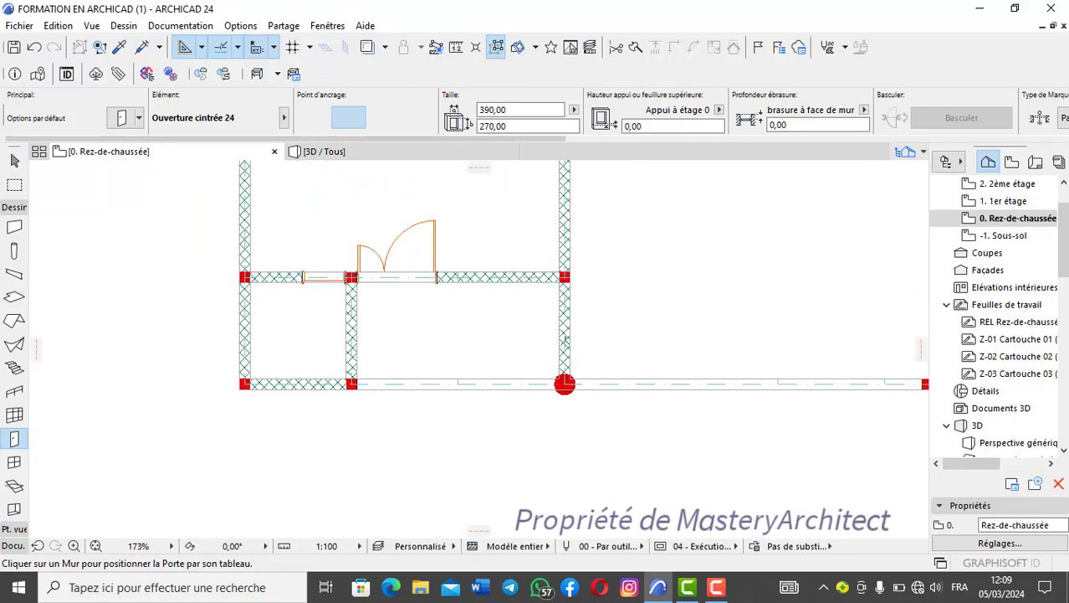
click(516, 112)
text(190)
key(Return)
scroll(562, 298, up, 3)
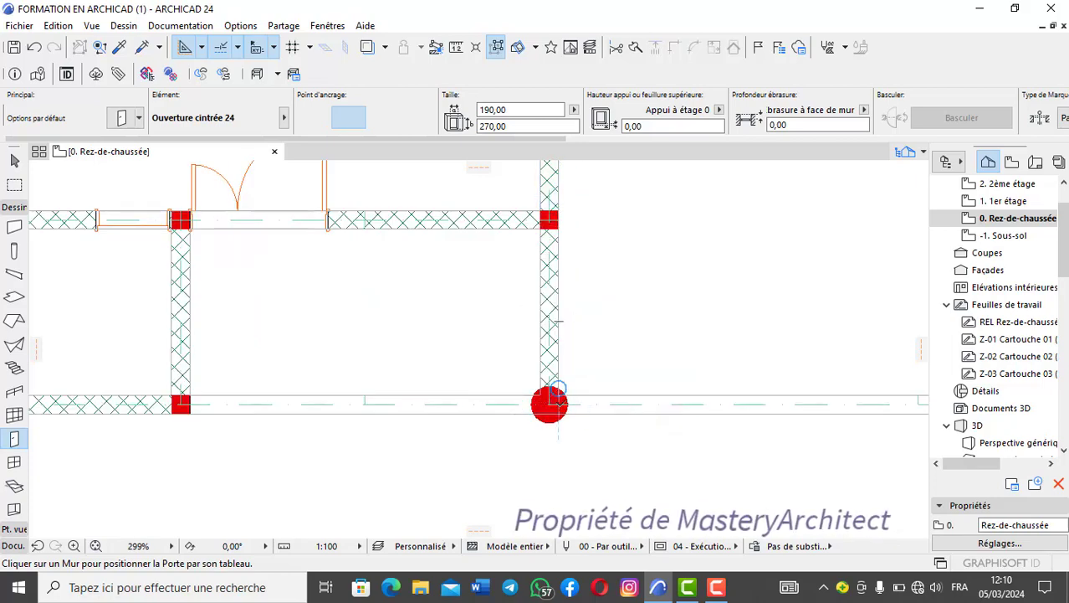
scroll(557, 390, up, 3)
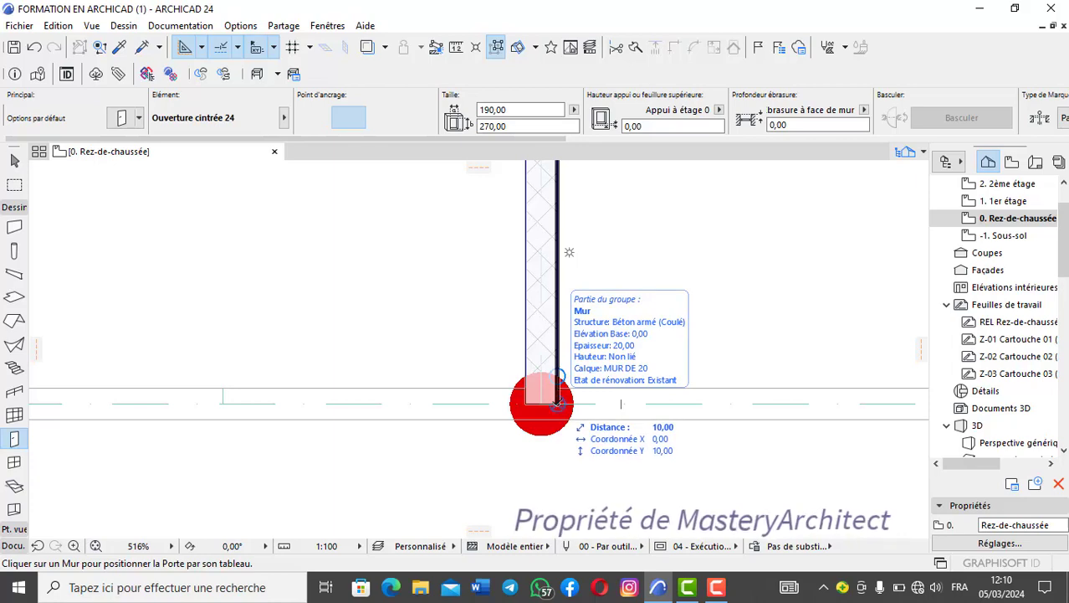
click(556, 403)
scroll(565, 359, down, 2)
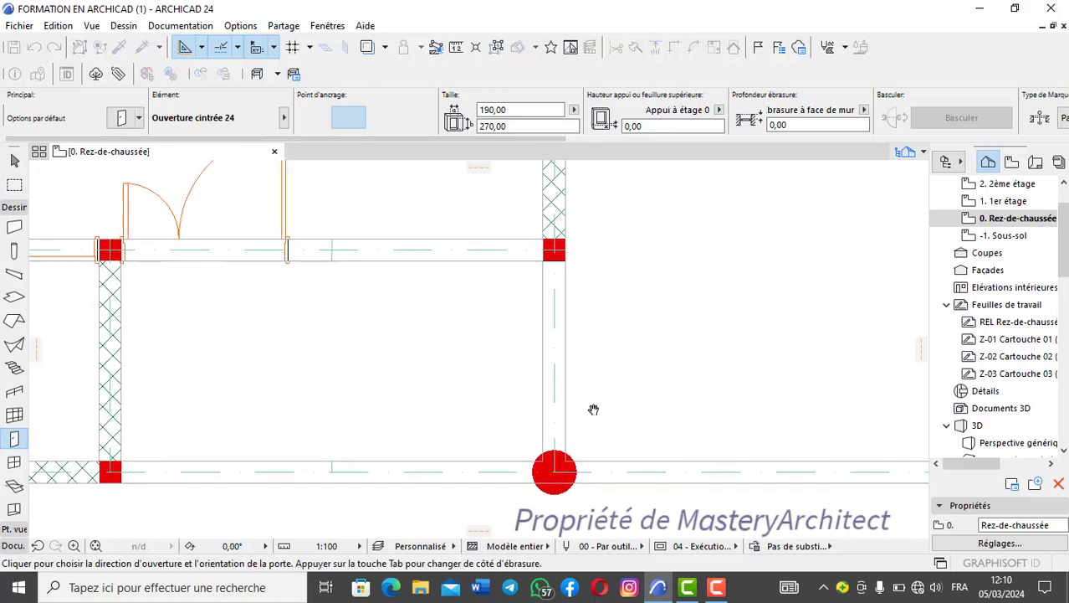
click(619, 385)
scroll(532, 318, up, 2)
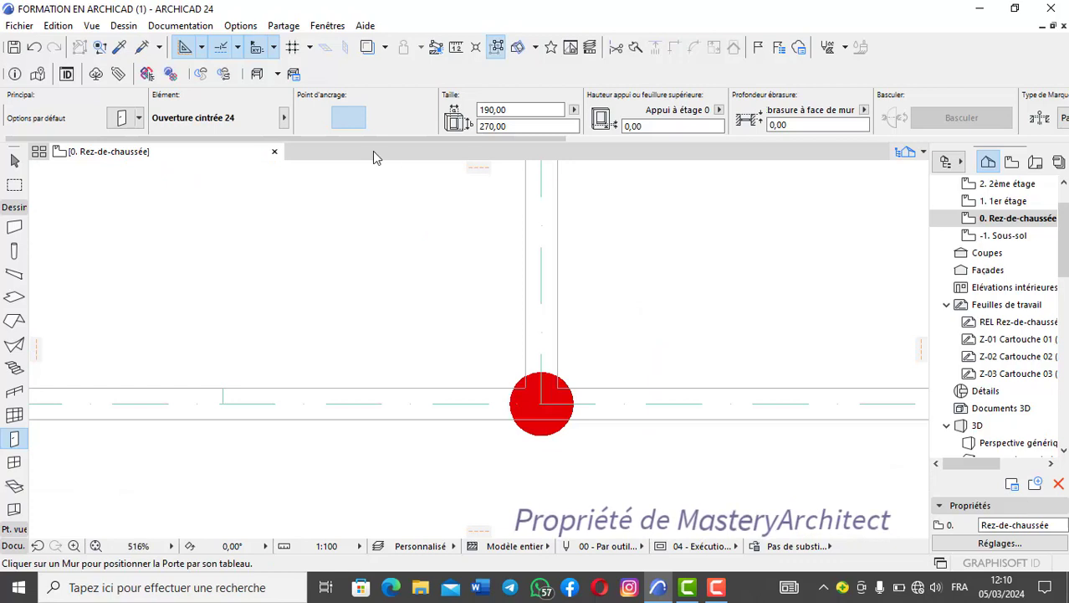
- Examine the arched openings in the porch's front and side walls in the 3D perspective
scroll(519, 334, down, 4)
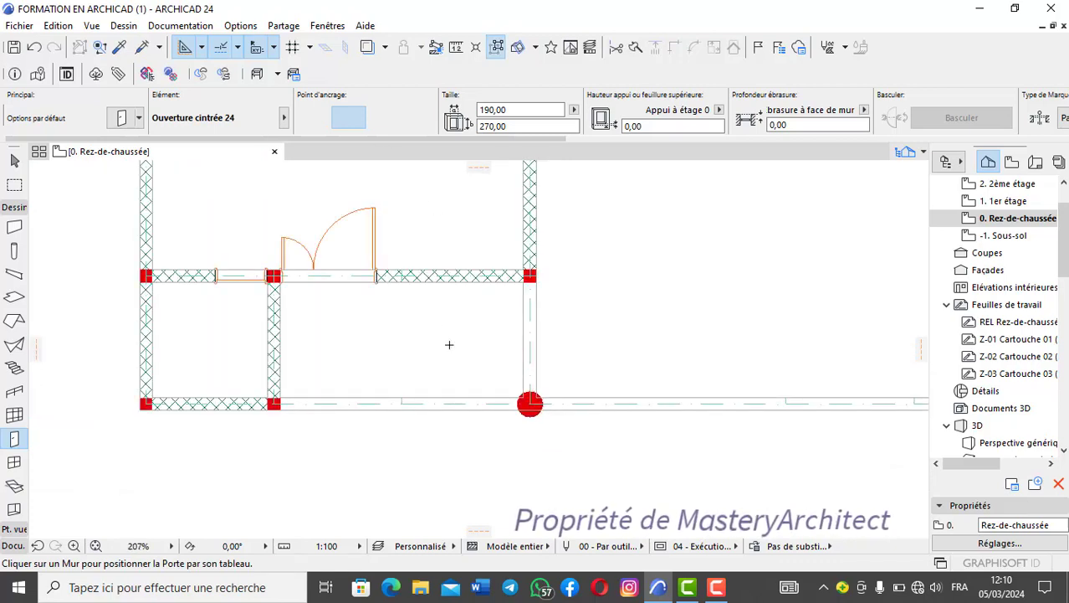
key(F3)
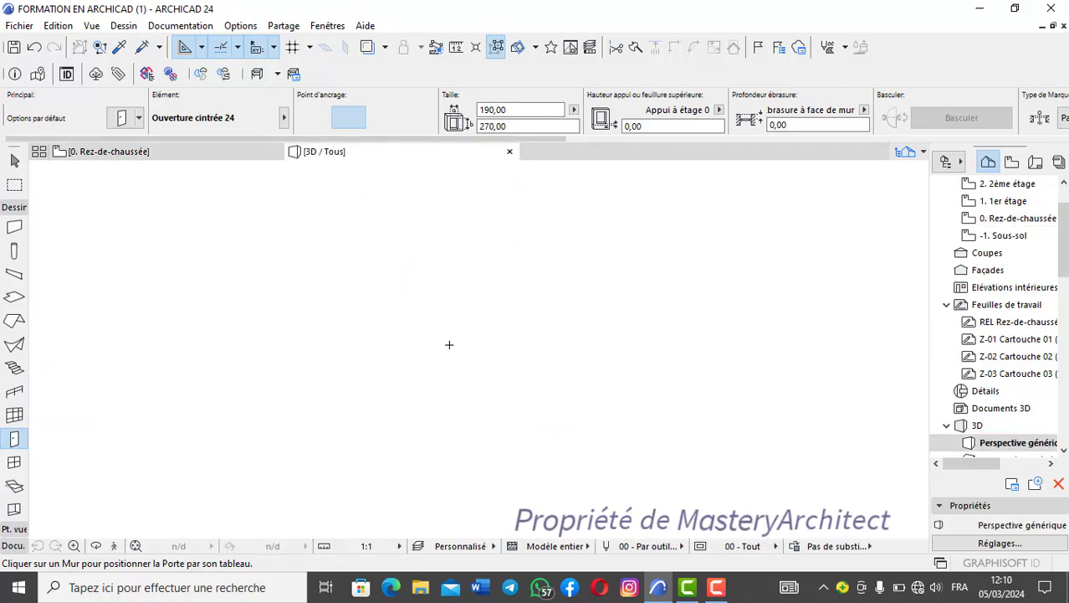
scroll(630, 380, down, 3)
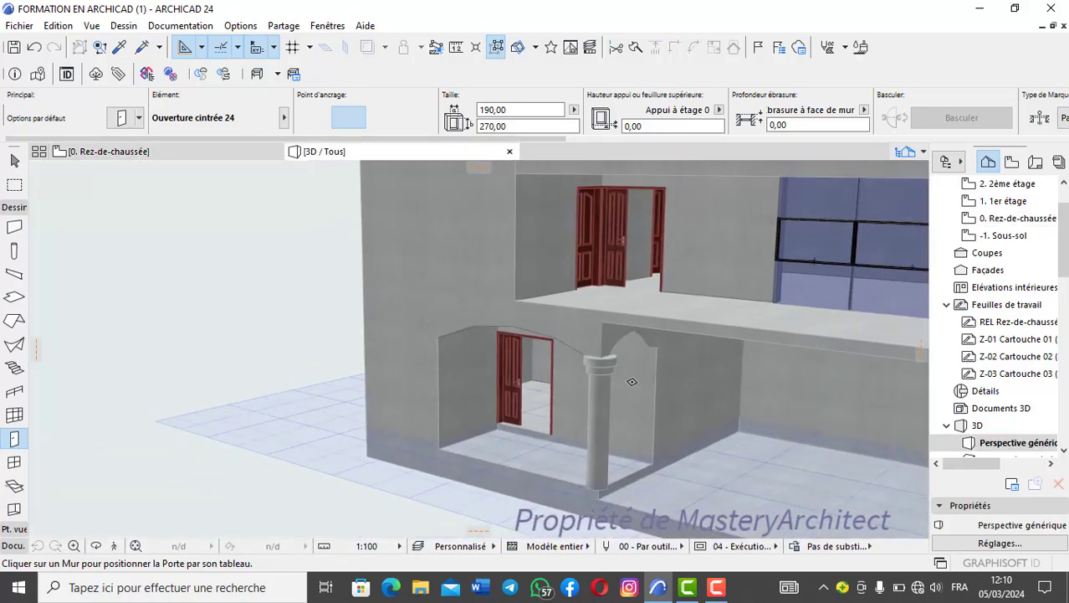
shift+middle_drag(630, 381, 776, 368)
scroll(575, 324, up, 3)
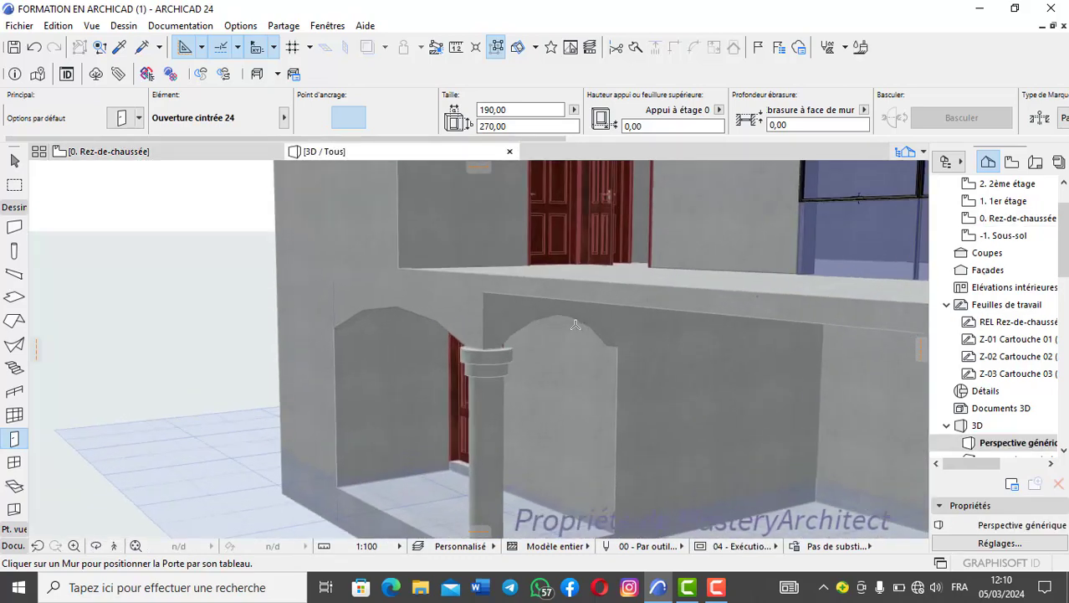
shift+middle_drag(641, 323, 367, 248)
- On the ground-floor plan, set the height of the porch's front arched opening to 275
click(138, 151)
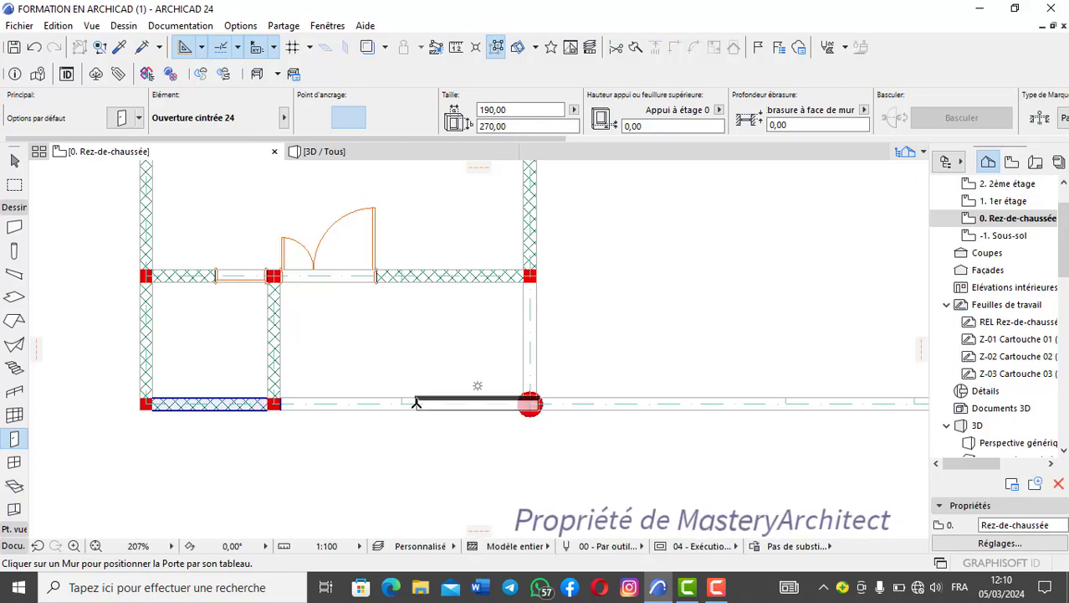
scroll(407, 406, up, 2)
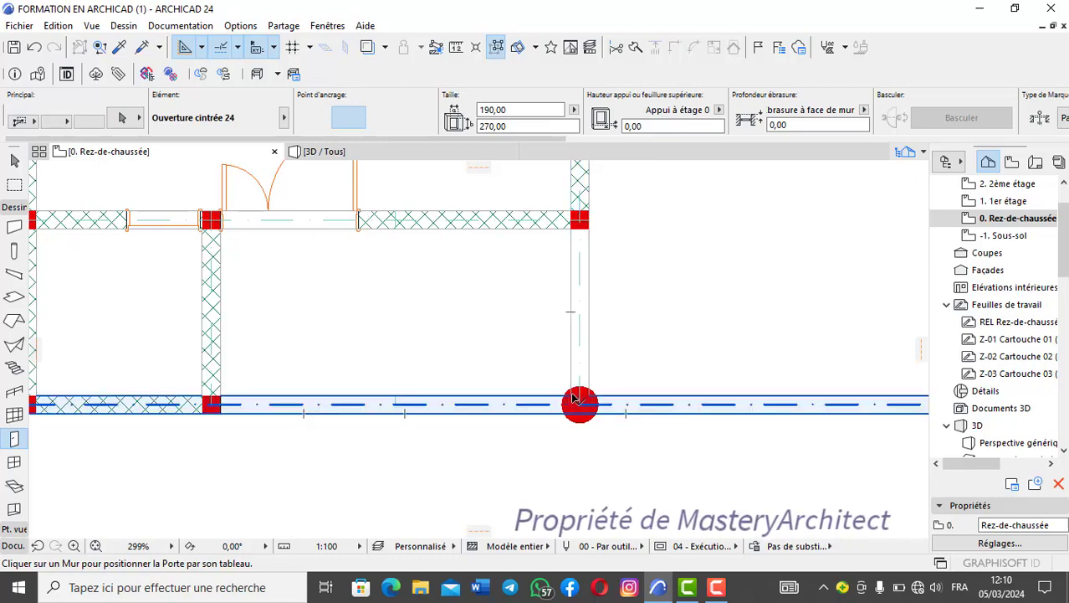
middle_drag(376, 428, 456, 404)
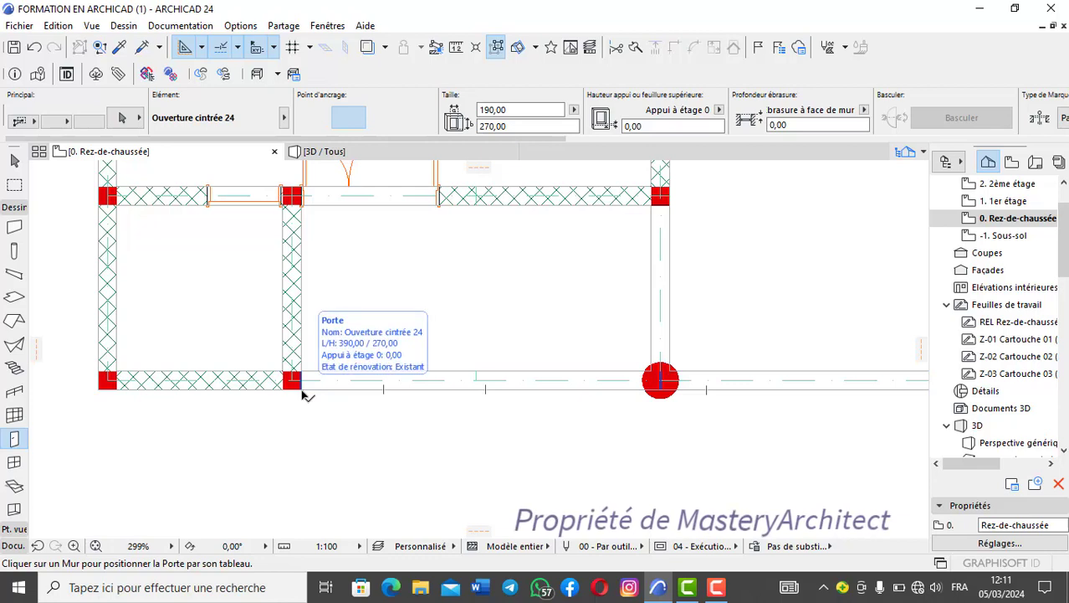
shift+click(303, 394)
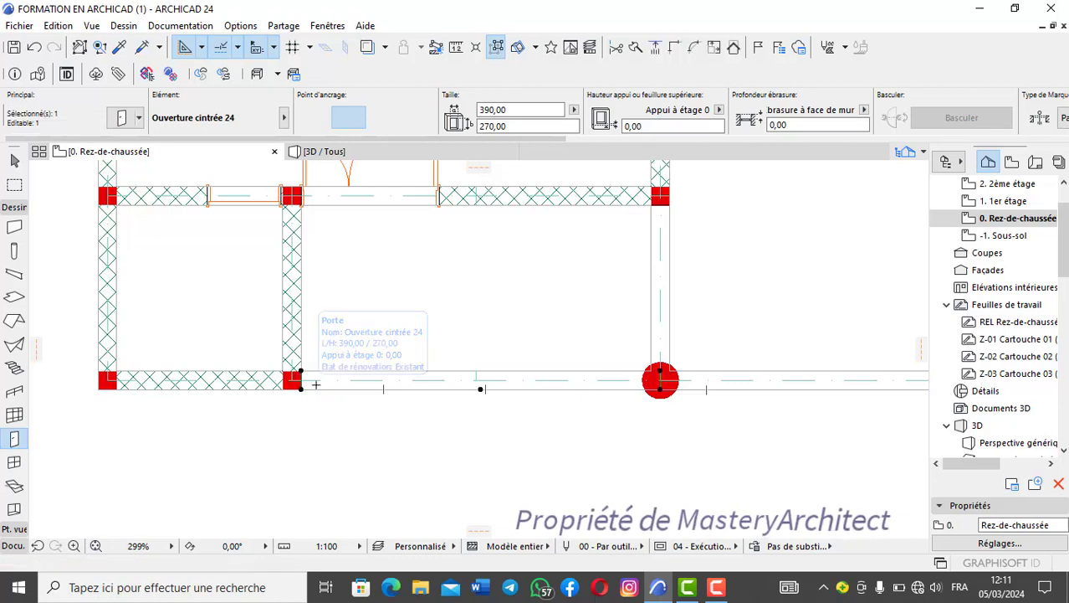
click(508, 125)
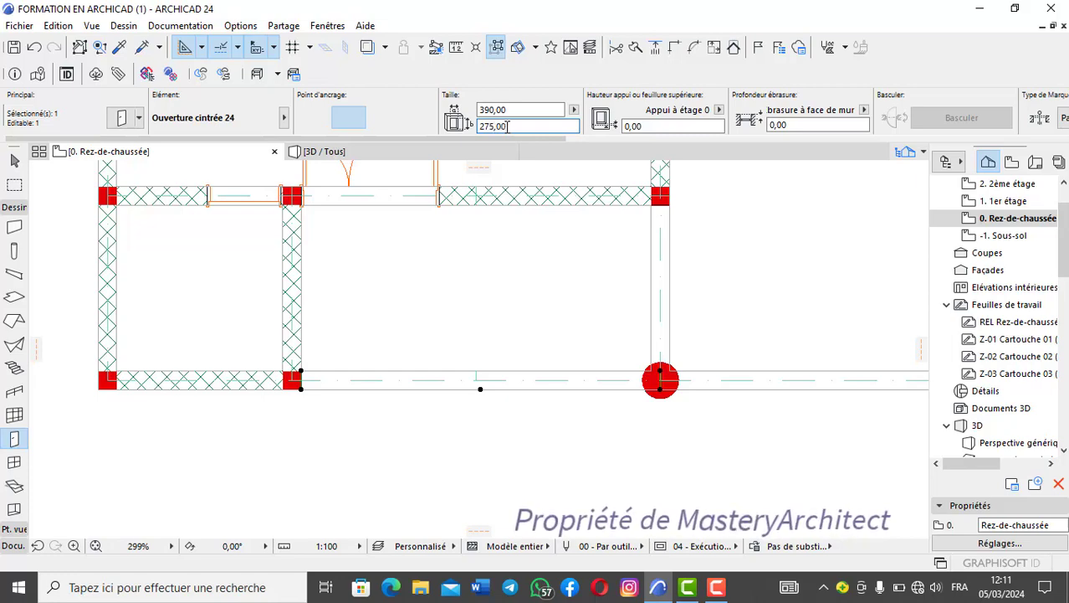
click(335, 151)
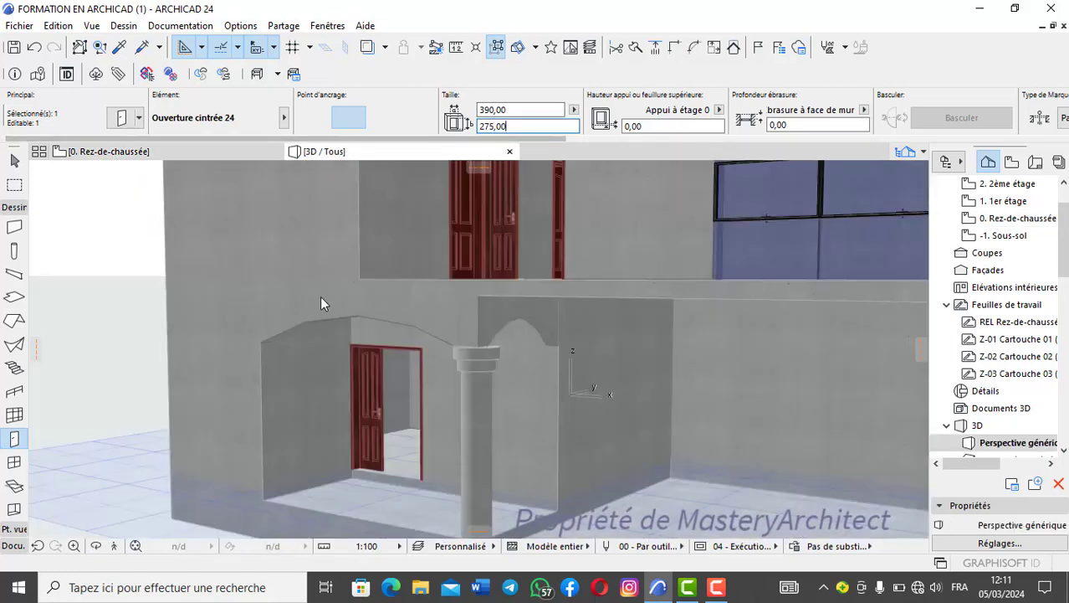
key(Escape)
- Inspect the arches where they meet the round column's capital in 3D, from close up and from several angles around the facade
scroll(501, 366, up, 2)
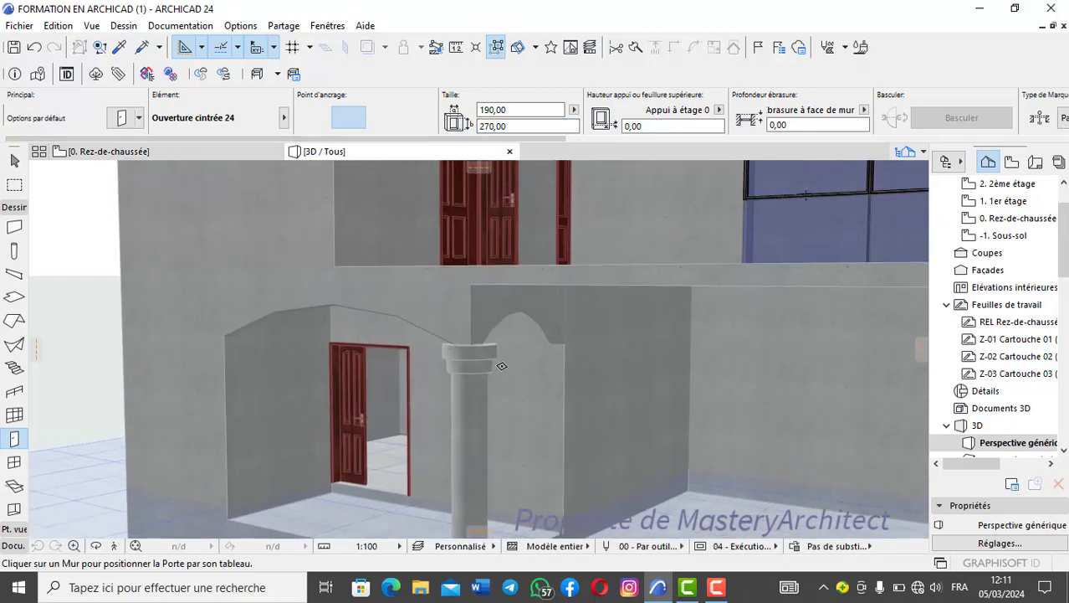
scroll(501, 365, down, 1)
shift+middle_drag(501, 365, 453, 371)
scroll(474, 364, down, 3)
scroll(474, 365, up, 2)
scroll(465, 370, down, 3)
scroll(465, 367, up, 3)
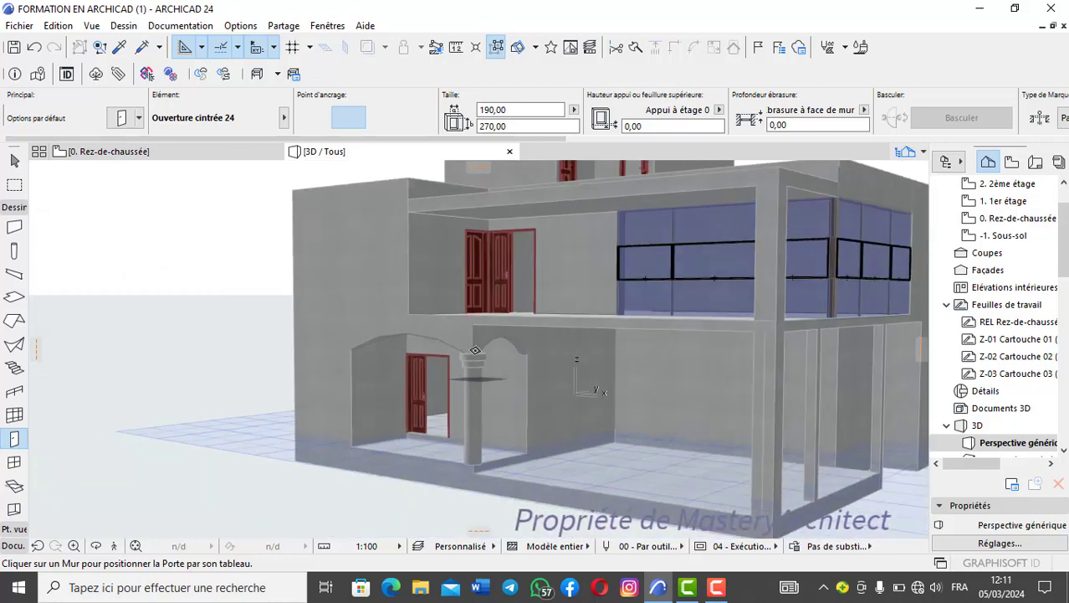
scroll(465, 365, down, 1)
shift+middle_drag(465, 365, 236, 544)
click(96, 546)
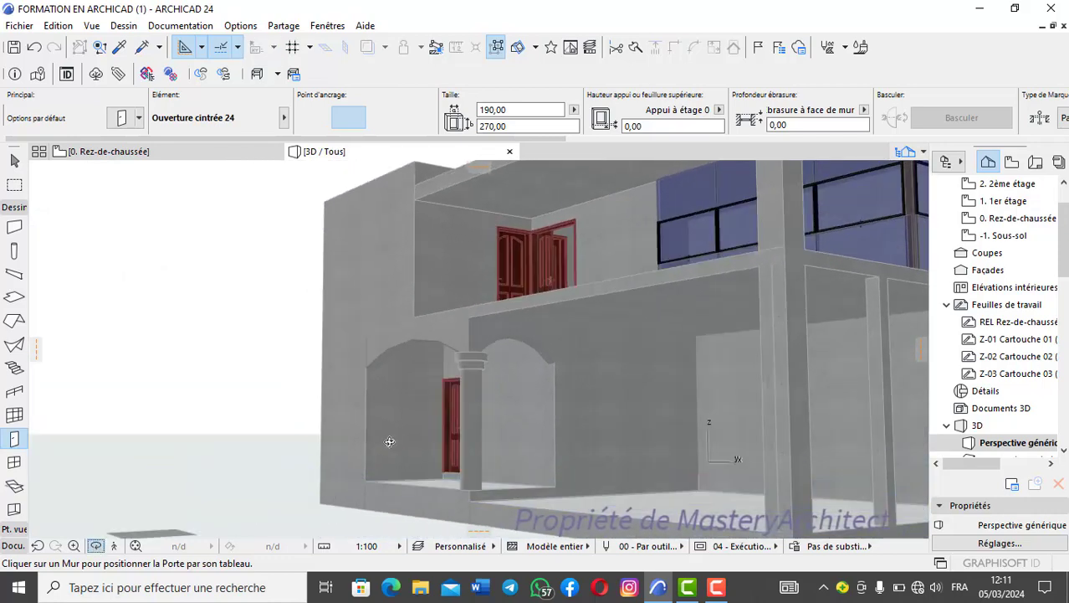
scroll(479, 337, up, 3)
scroll(479, 377, down, 2)
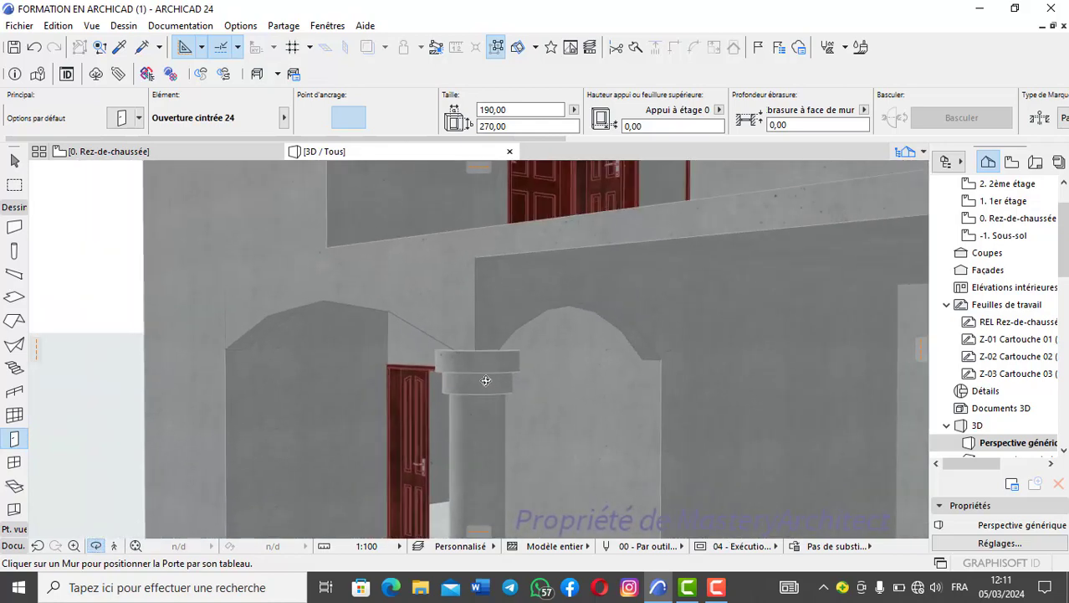
scroll(480, 381, down, 5)
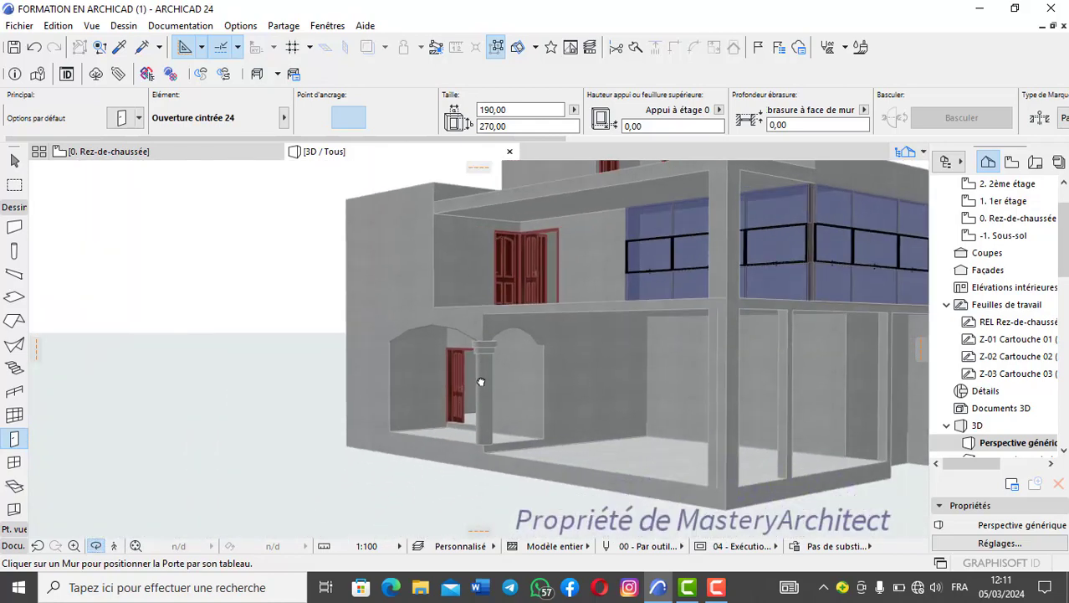
drag(479, 381, 561, 365)
scroll(560, 366, down, 1)
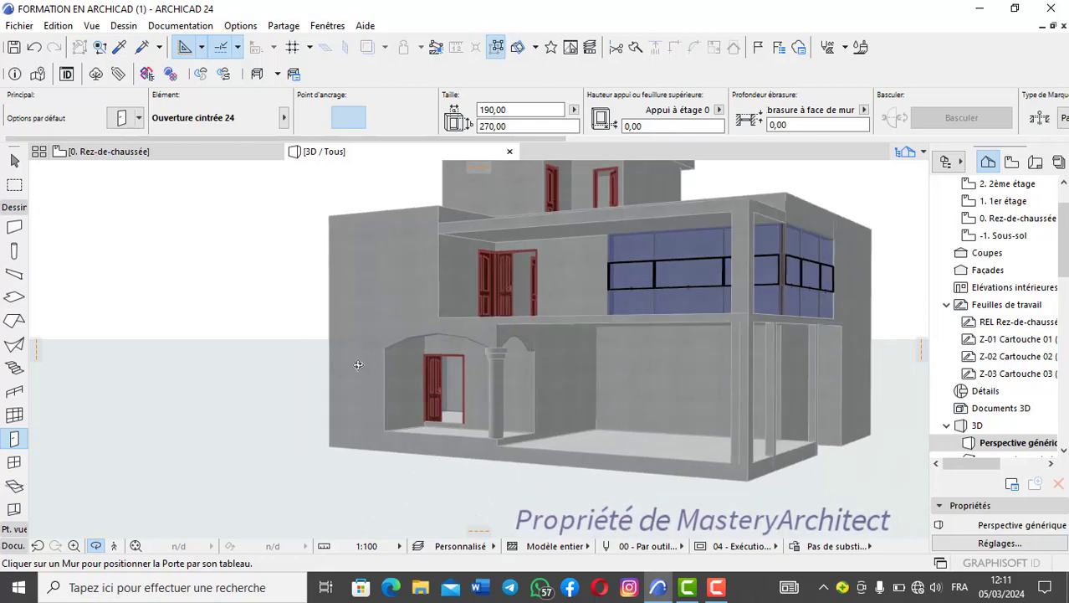
- On the ground-floor plan, place a 180 wide, 250 high Ouverture cintrée 24 between the columns in the wall above the stair landing
click(189, 153)
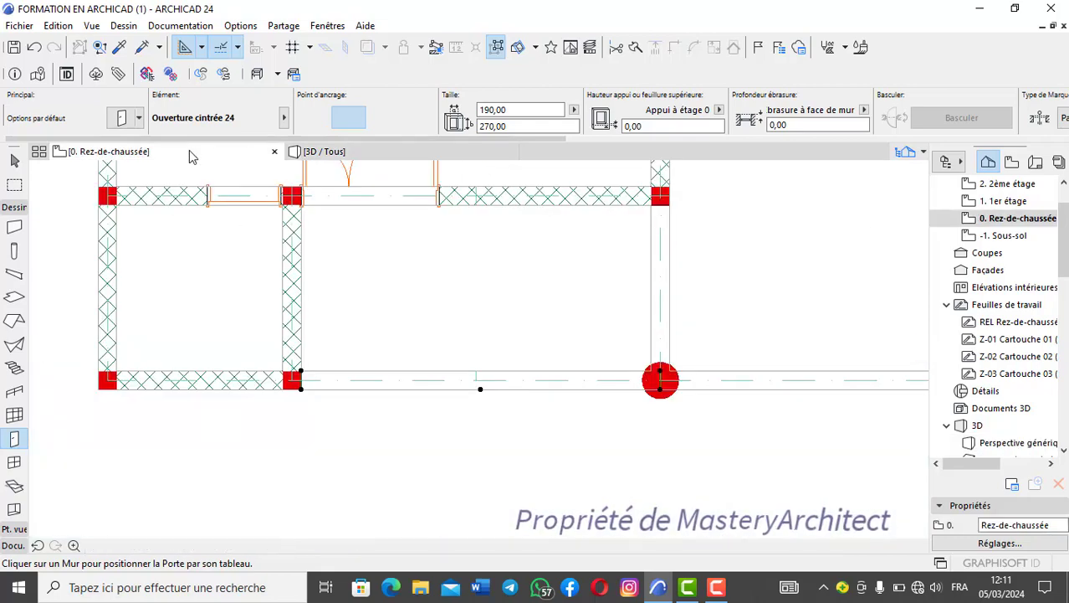
key(Escape)
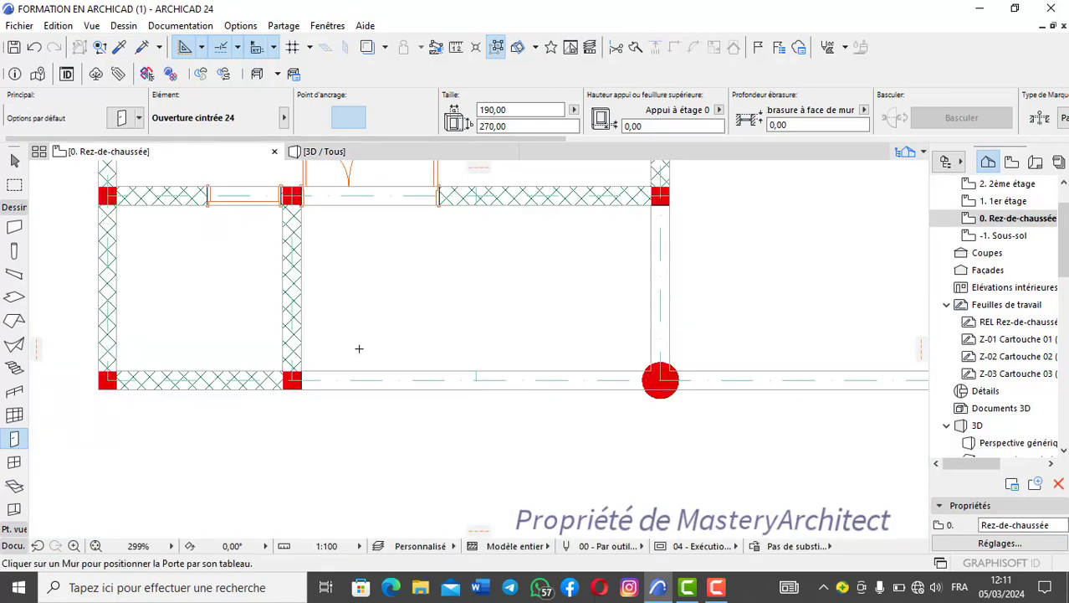
scroll(359, 348, down, 5)
middle_drag(424, 377, 410, 447)
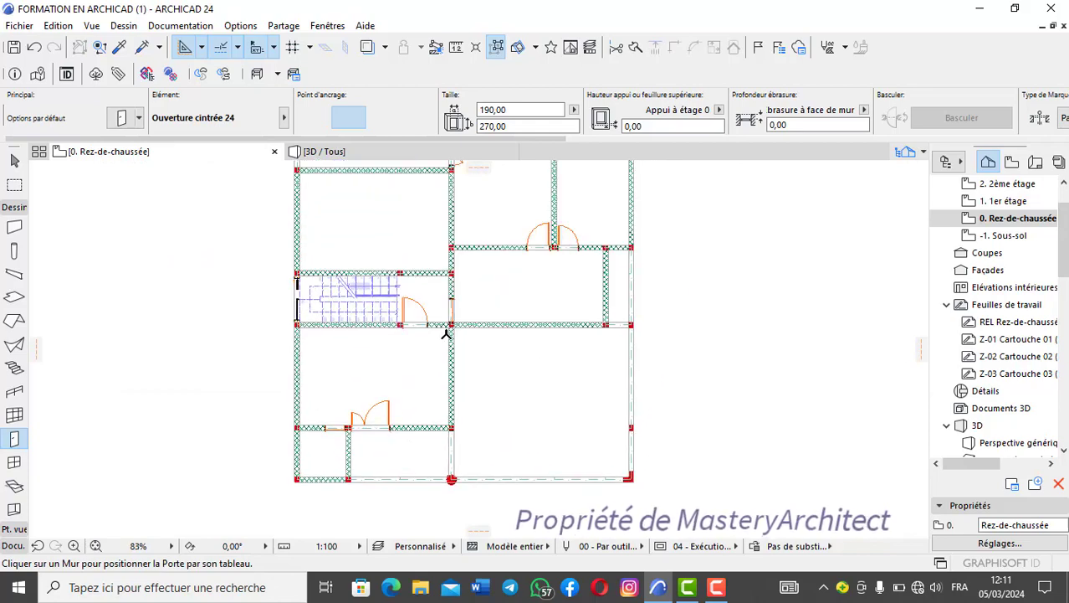
scroll(436, 343, up, 6)
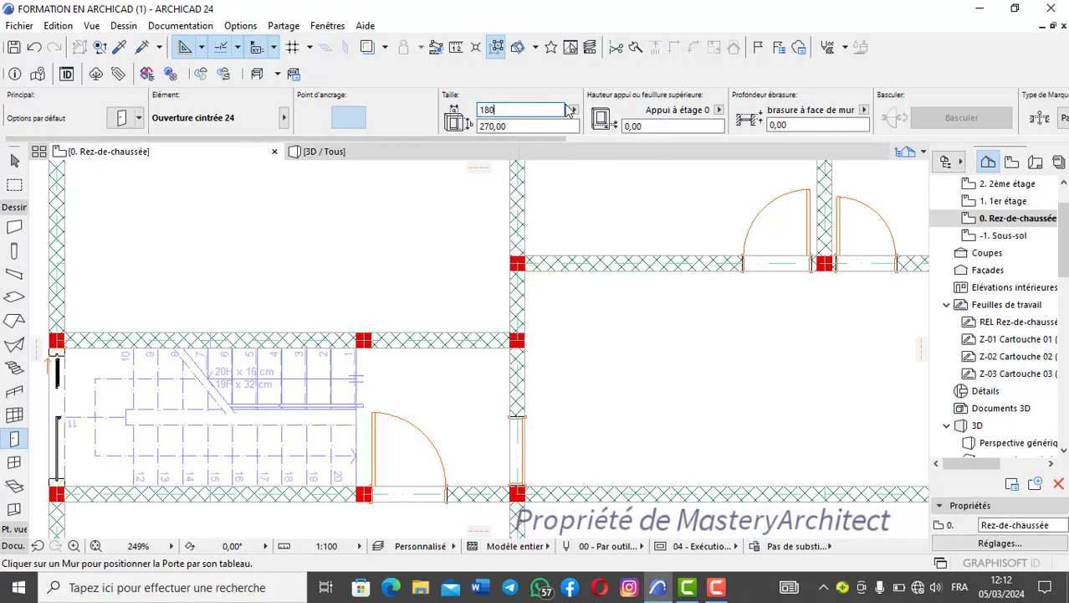
key(Return)
click(517, 126)
key(BackSpace)
key(BackSpace)
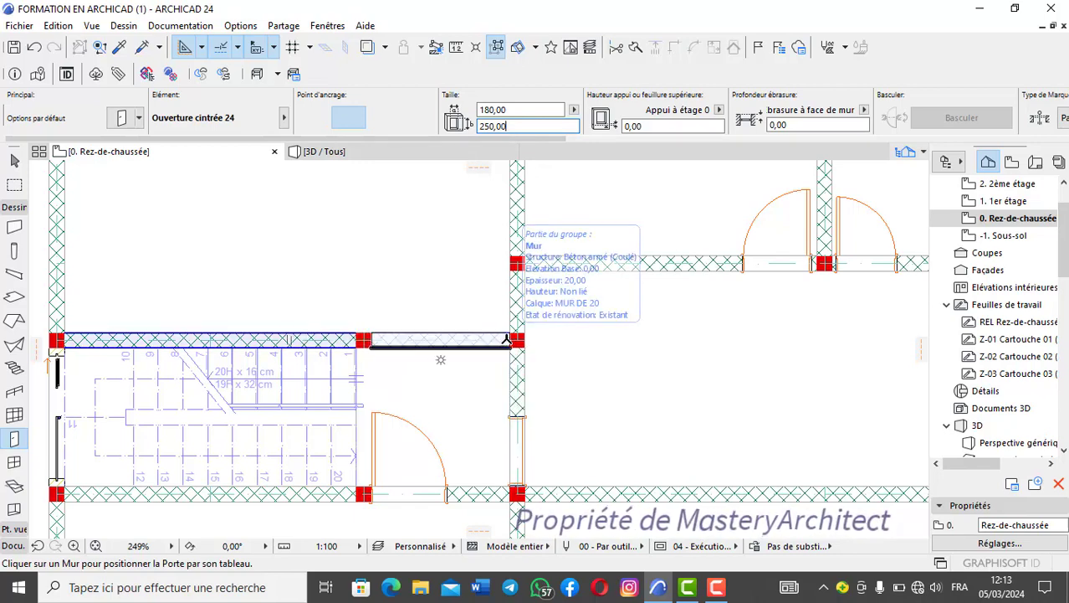
click(505, 339)
click(471, 383)
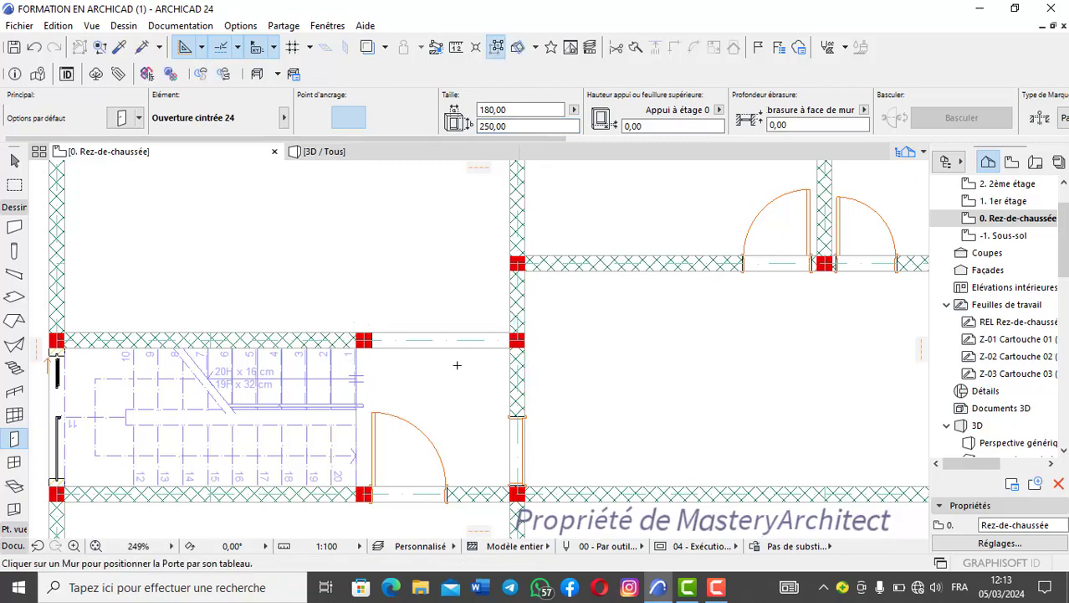
- Place a 280 wide, 220 high Ouverture cintrée 24 between the columns in the wall separating the two rooms above the staircase
scroll(451, 345, down, 3)
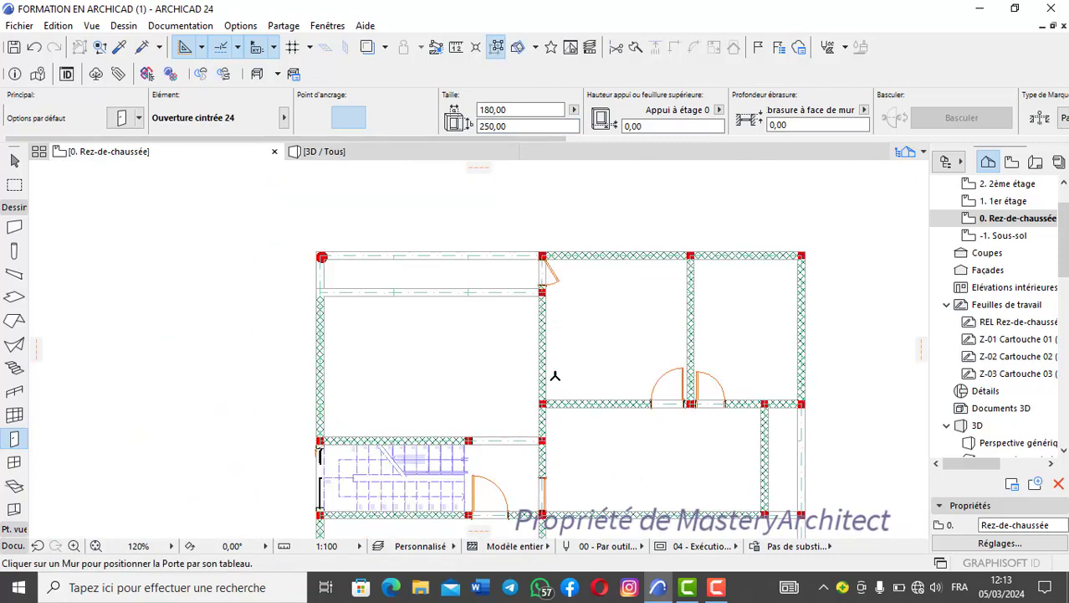
scroll(535, 303, up, 1)
scroll(545, 303, up, 1)
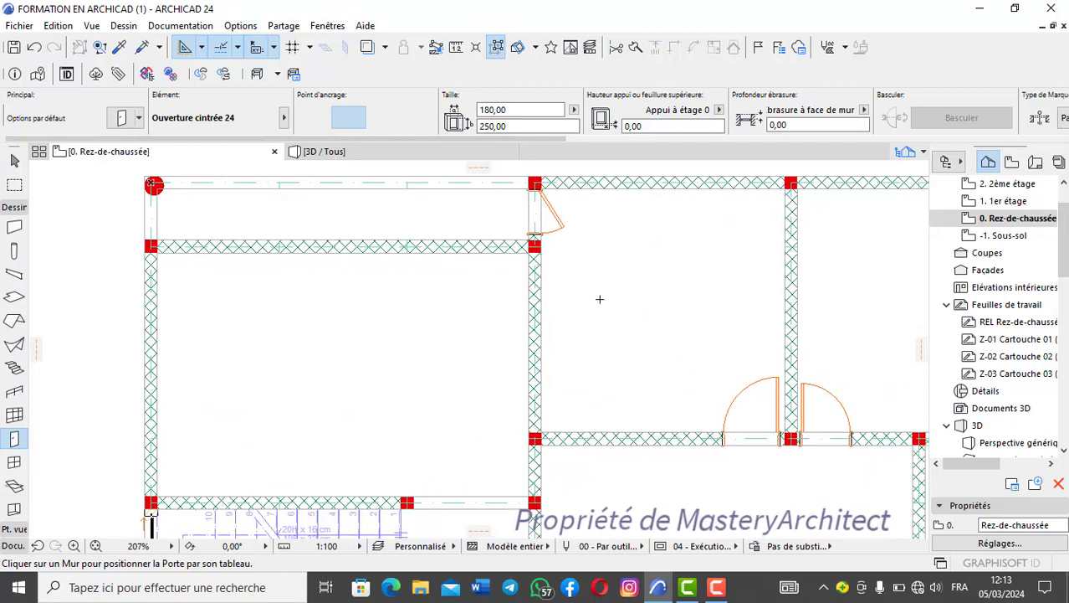
click(518, 110)
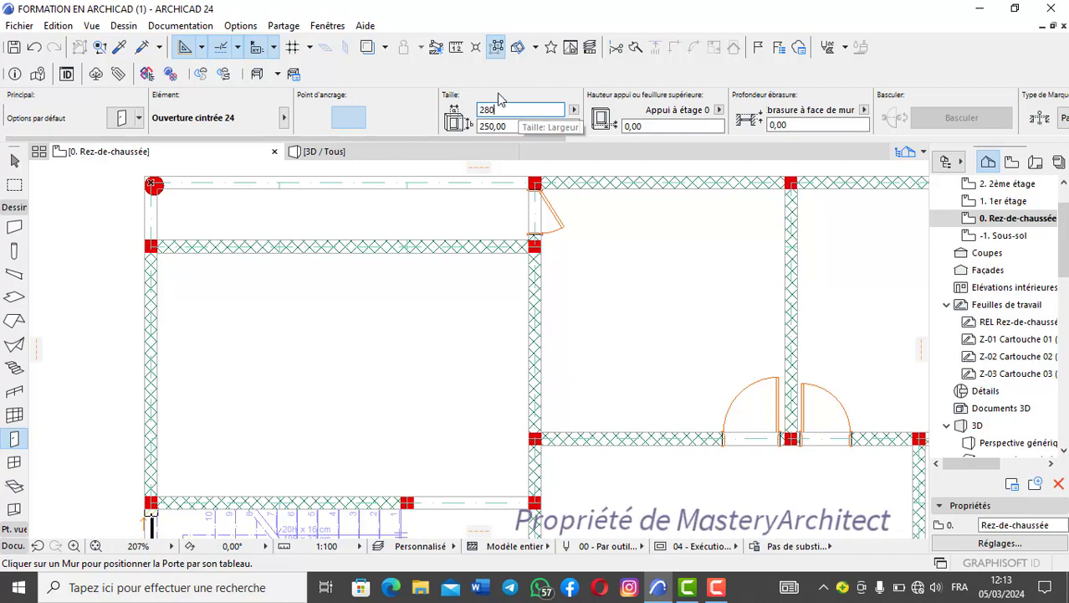
key(Return)
click(520, 130)
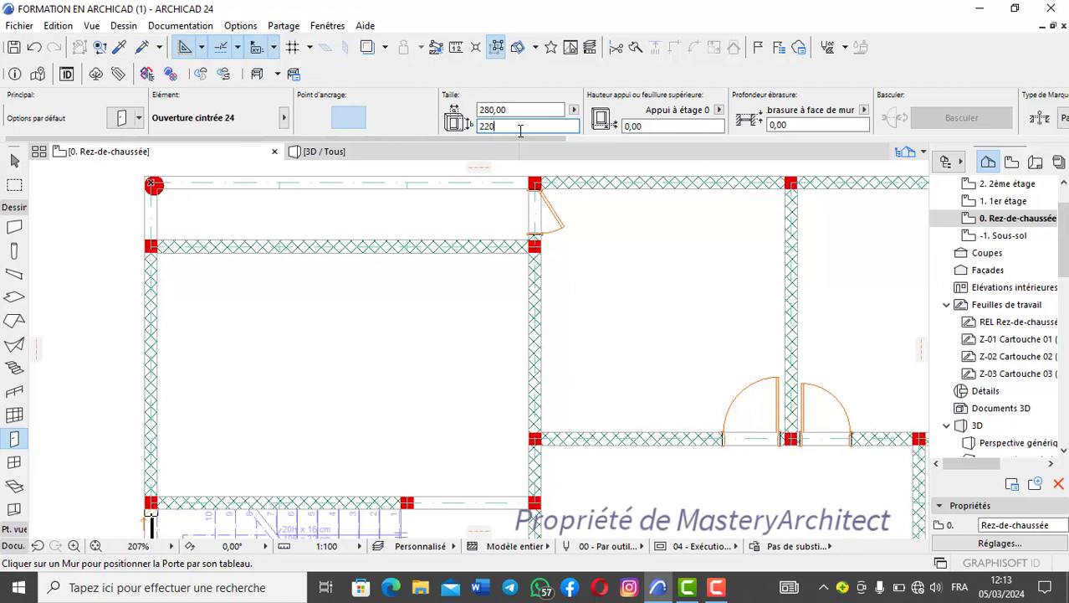
text(220)
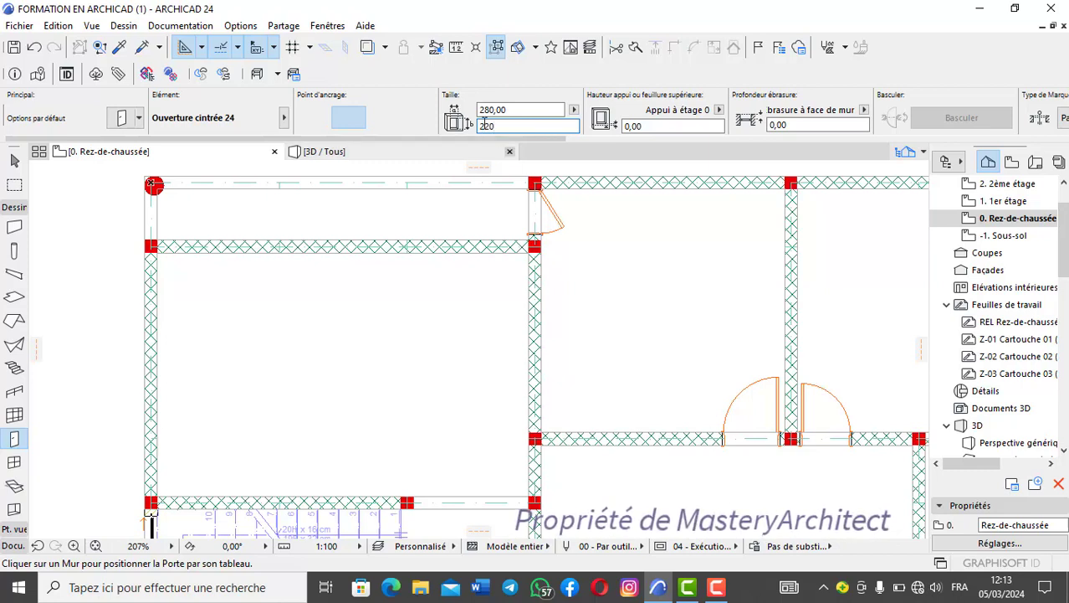
key(Return)
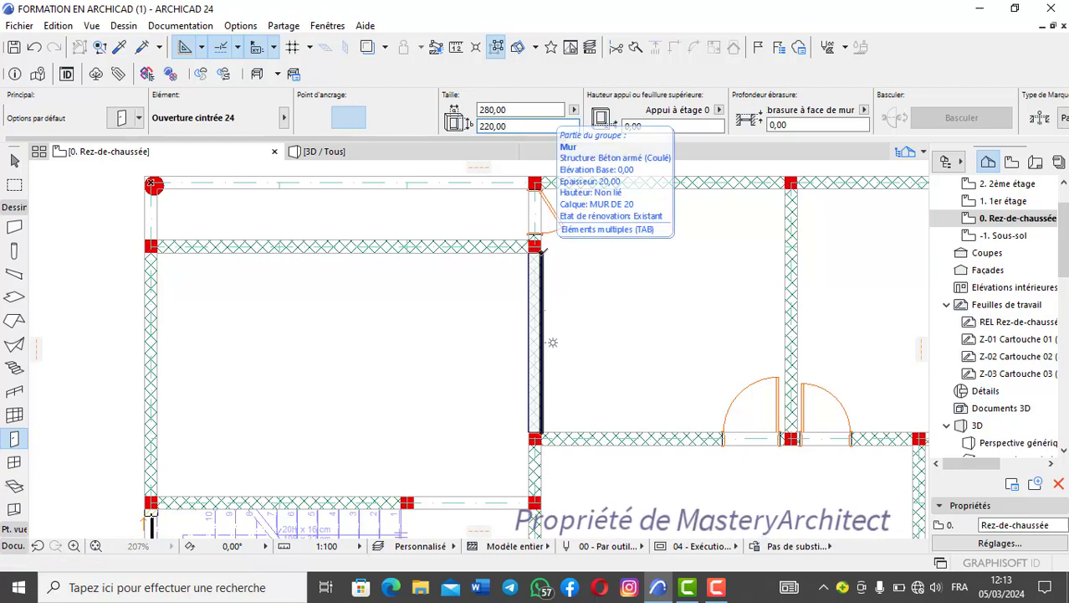
click(542, 251)
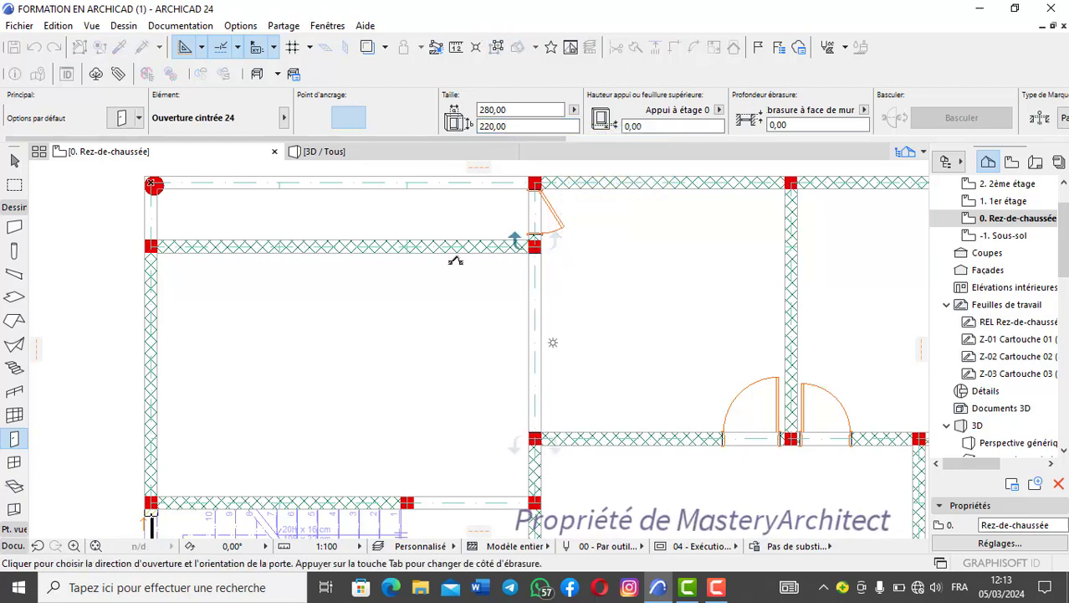
click(573, 262)
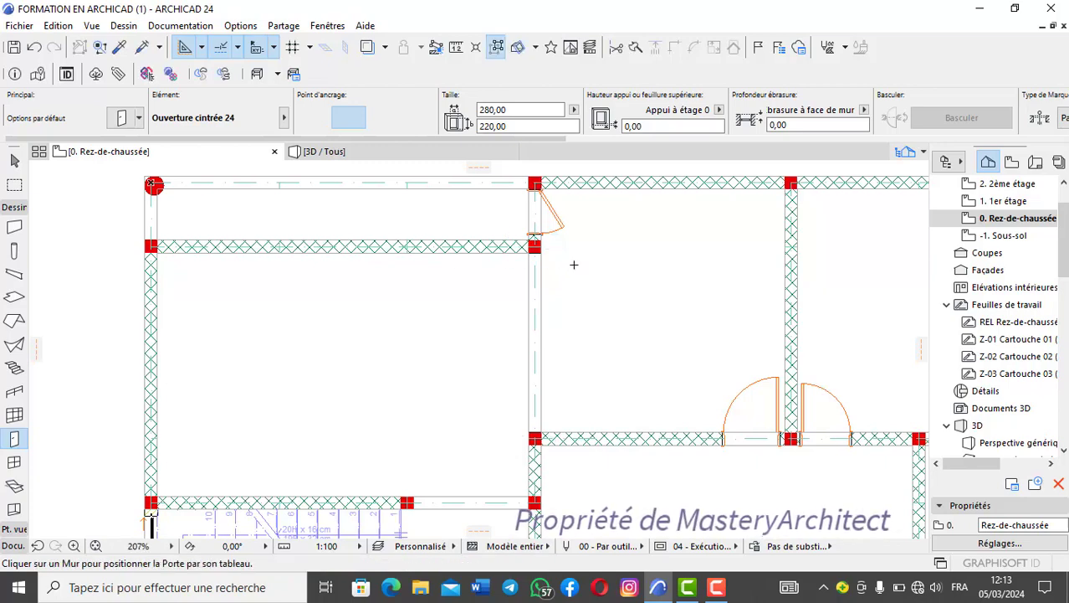
- Draw a selection area over the part of the plan containing the two new arched openings and show only that area in 3D
scroll(577, 264, down, 2)
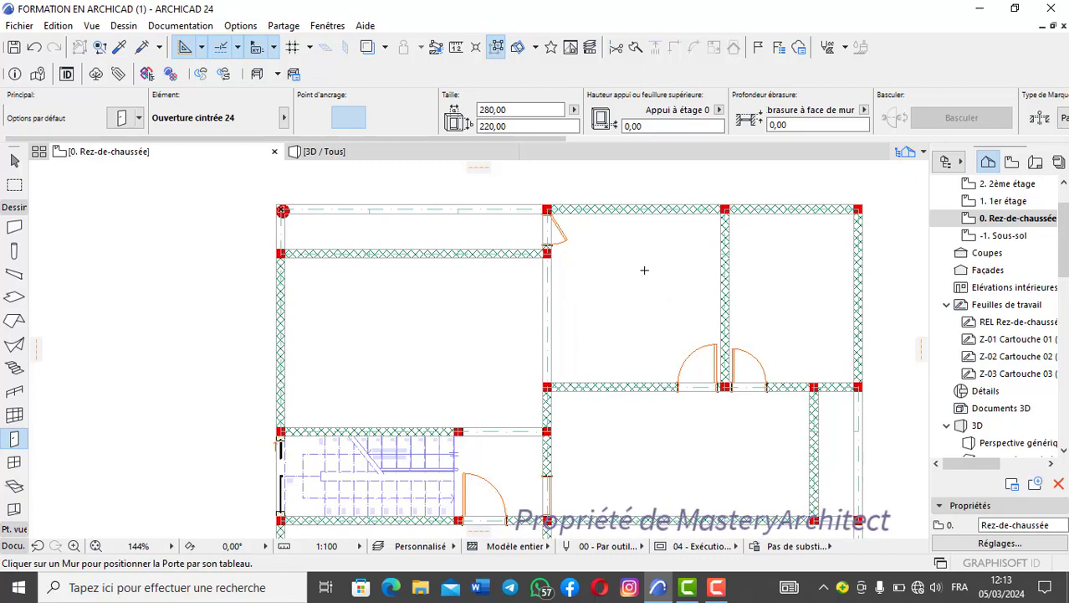
scroll(561, 297, down, 3)
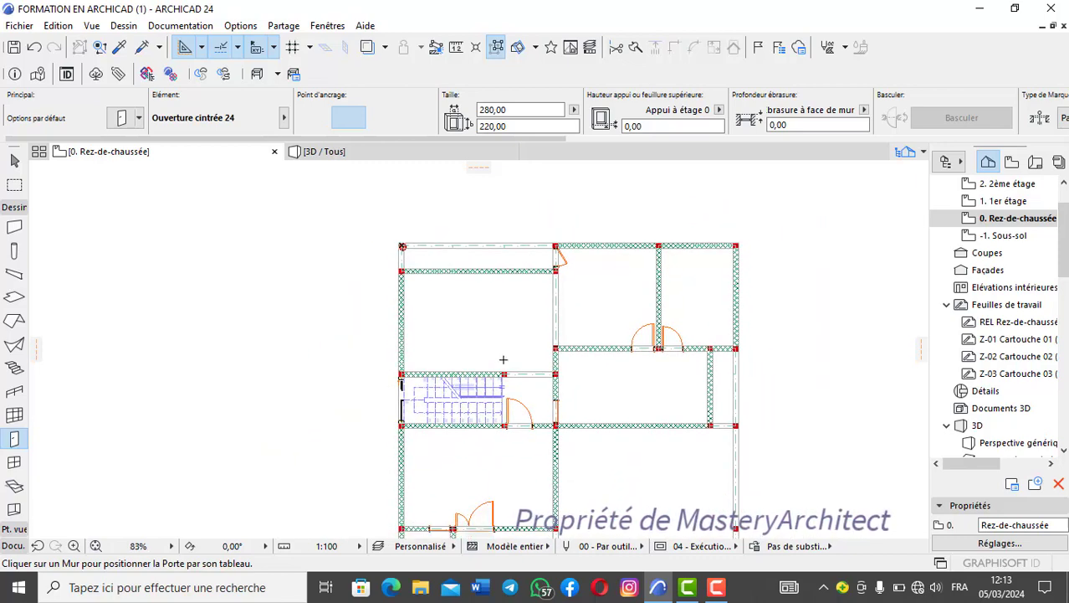
scroll(566, 333, up, 1)
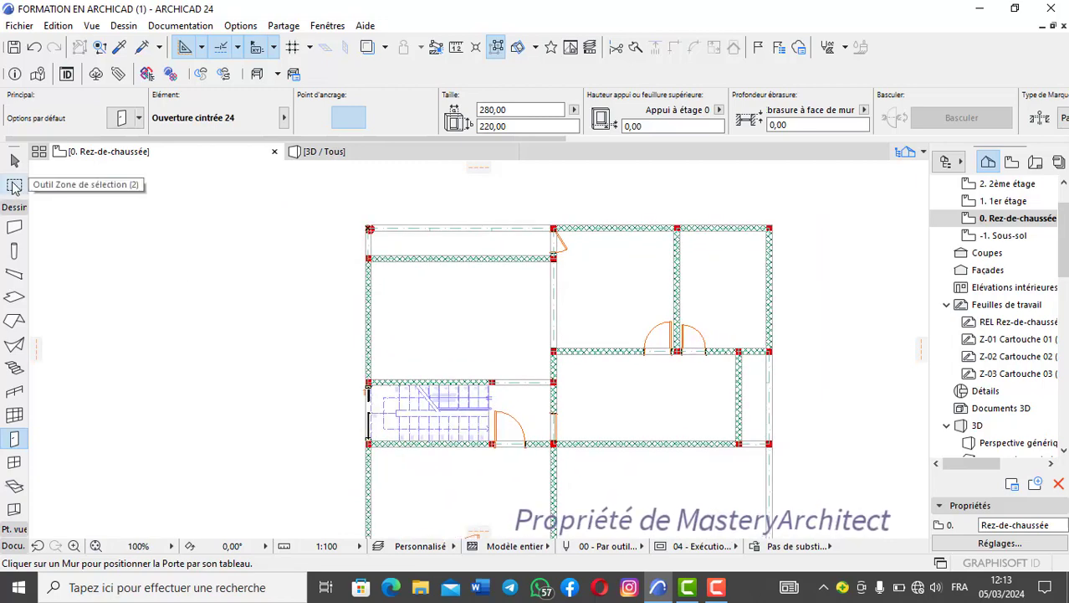
click(14, 185)
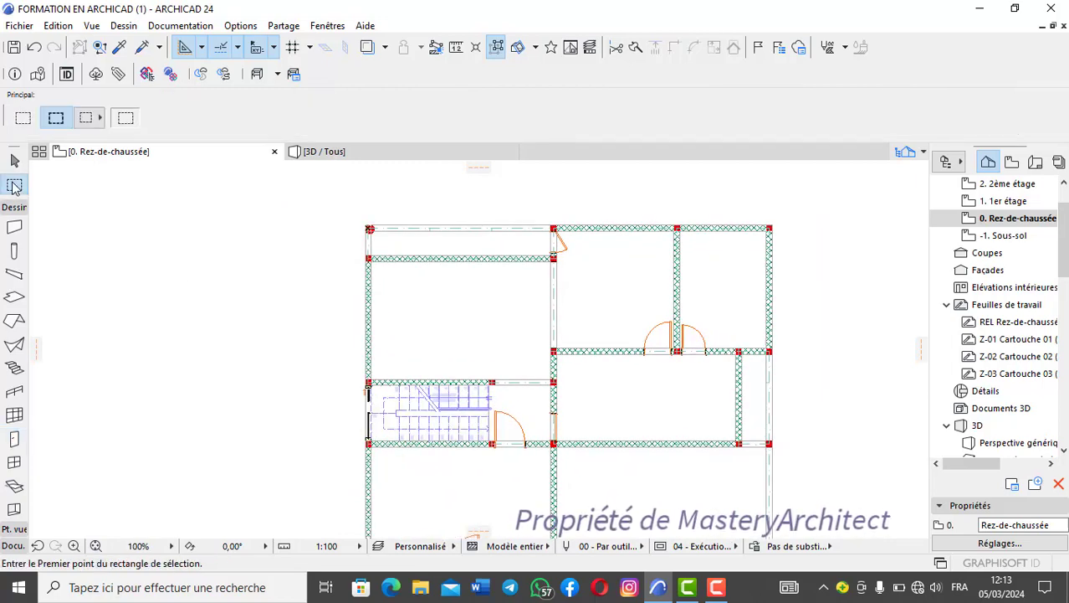
click(426, 203)
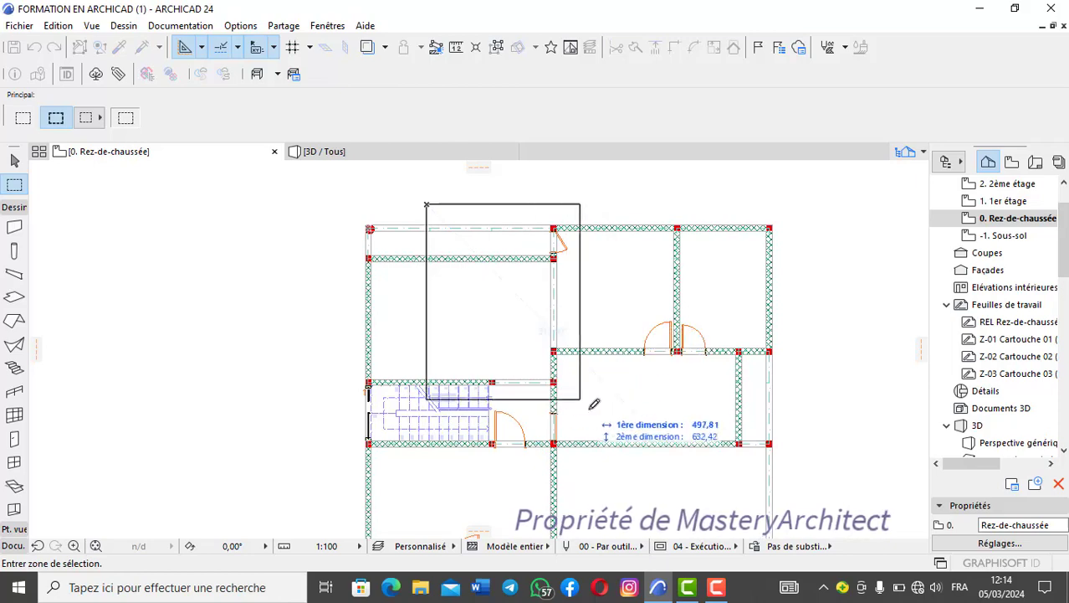
click(652, 421)
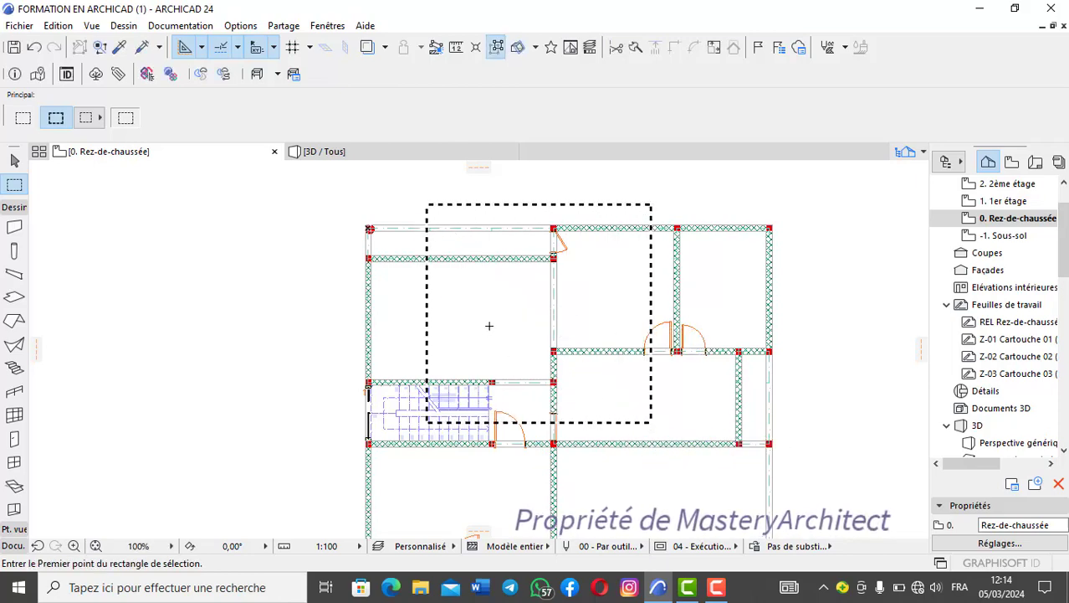
right_click(489, 325)
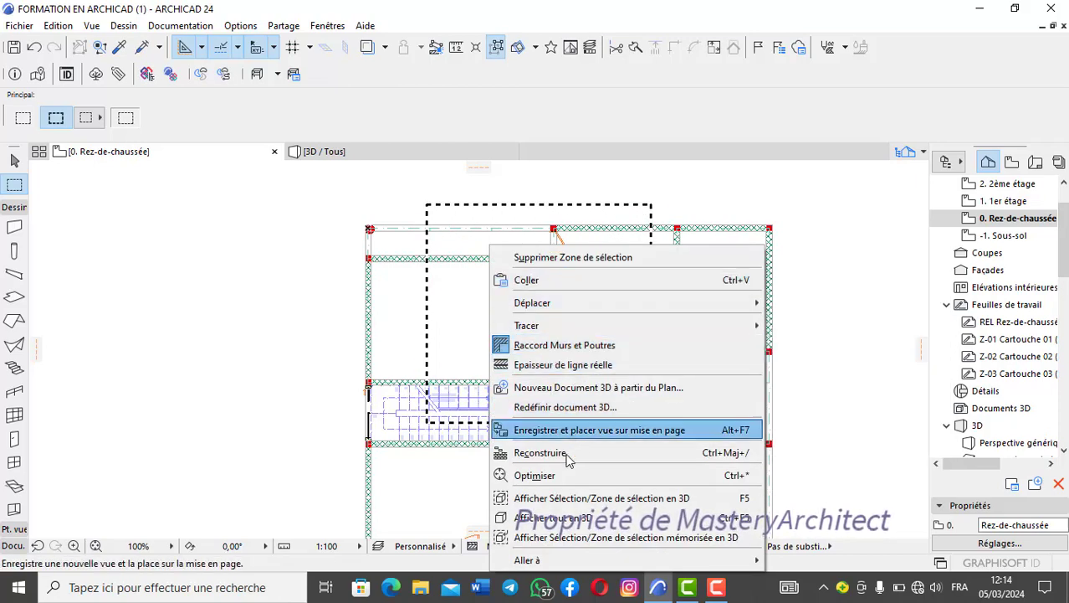
click(605, 498)
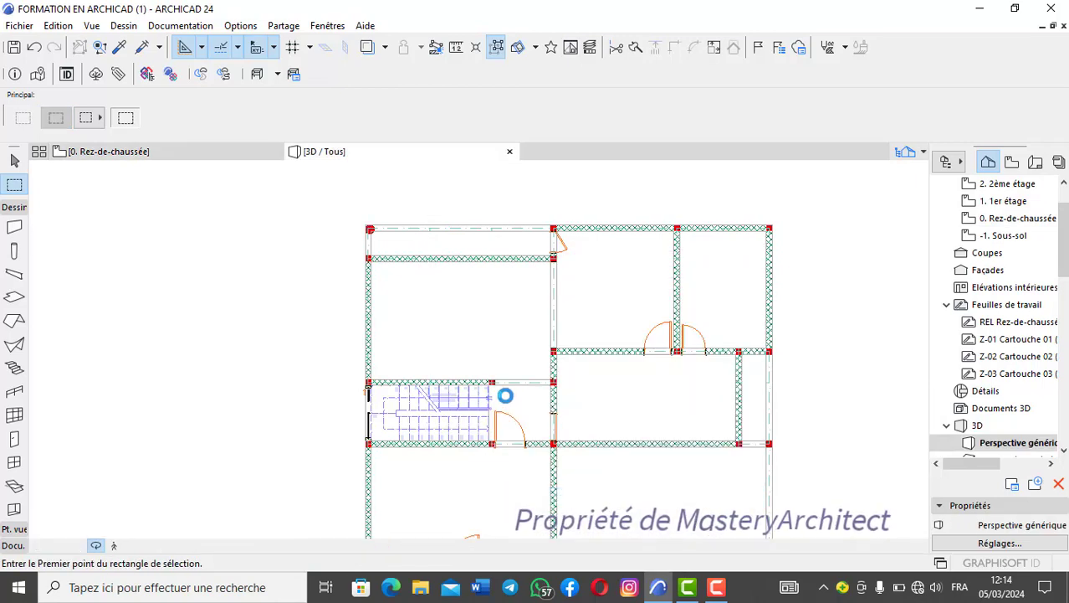
- Inspect the arched openings by the staircase and between the two rooms in the cut 3D view, from both sides and close up
scroll(497, 349, down, 2)
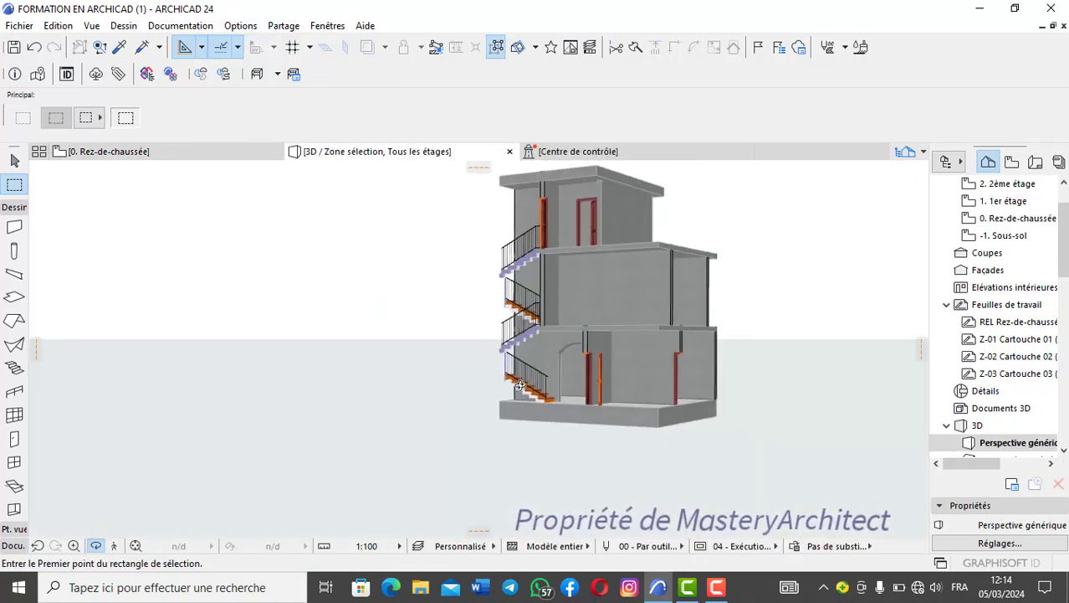
shift+middle_drag(520, 385, 627, 359)
scroll(627, 359, up, 4)
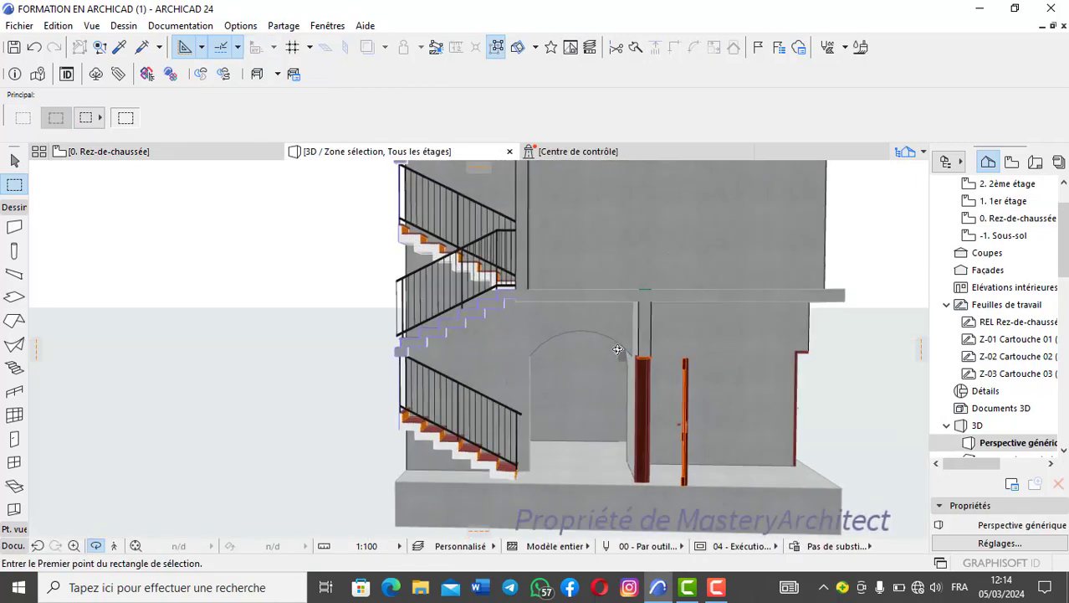
scroll(629, 344, up, 2)
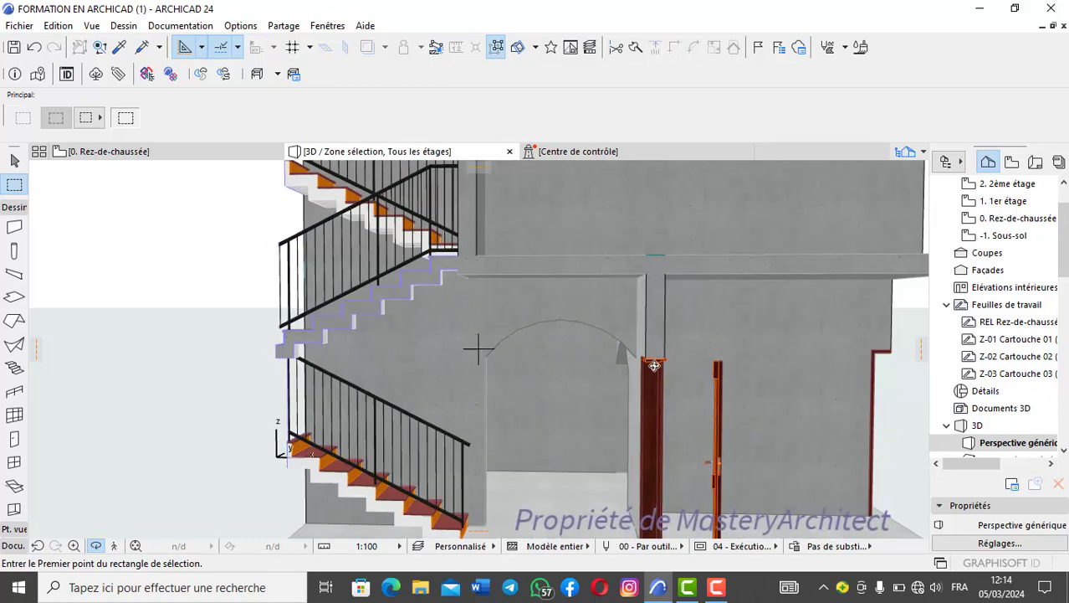
scroll(506, 374, down, 4)
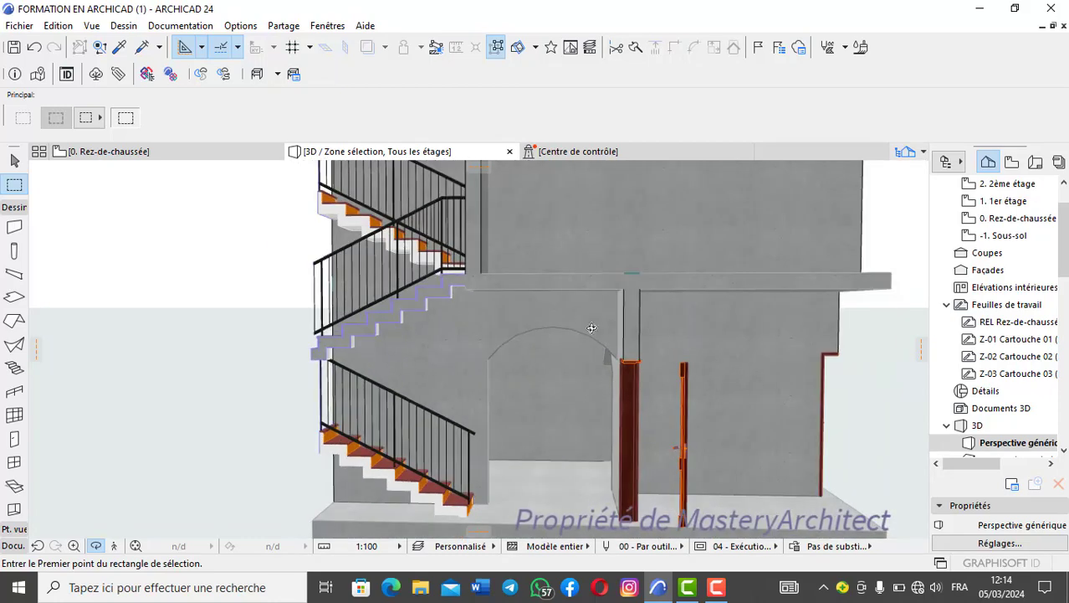
shift+middle_drag(506, 374, 442, 442)
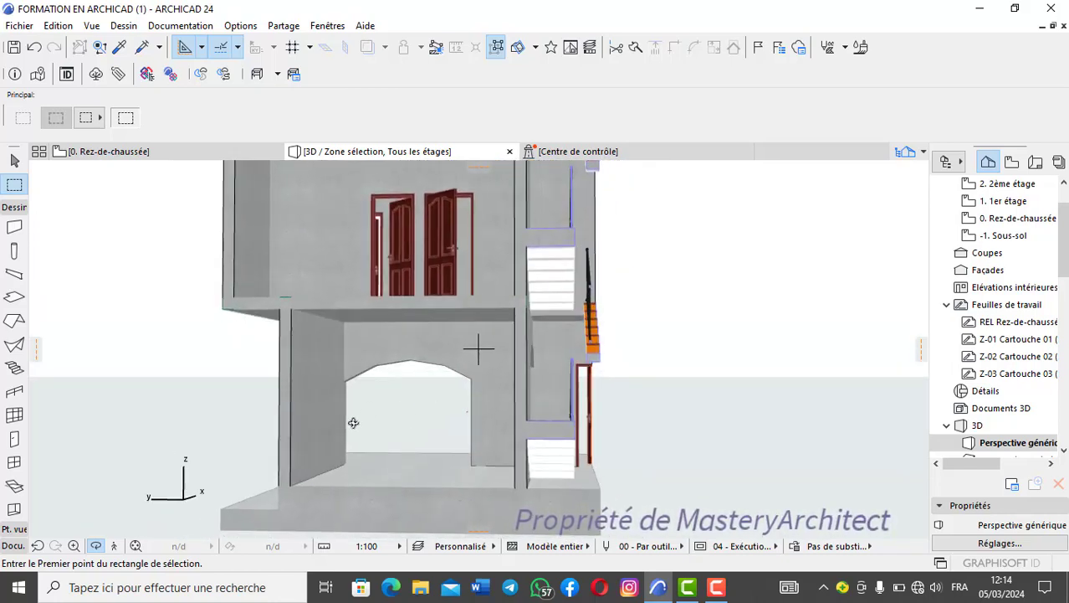
shift+middle_drag(401, 403, 310, 381)
scroll(562, 363, up, 2)
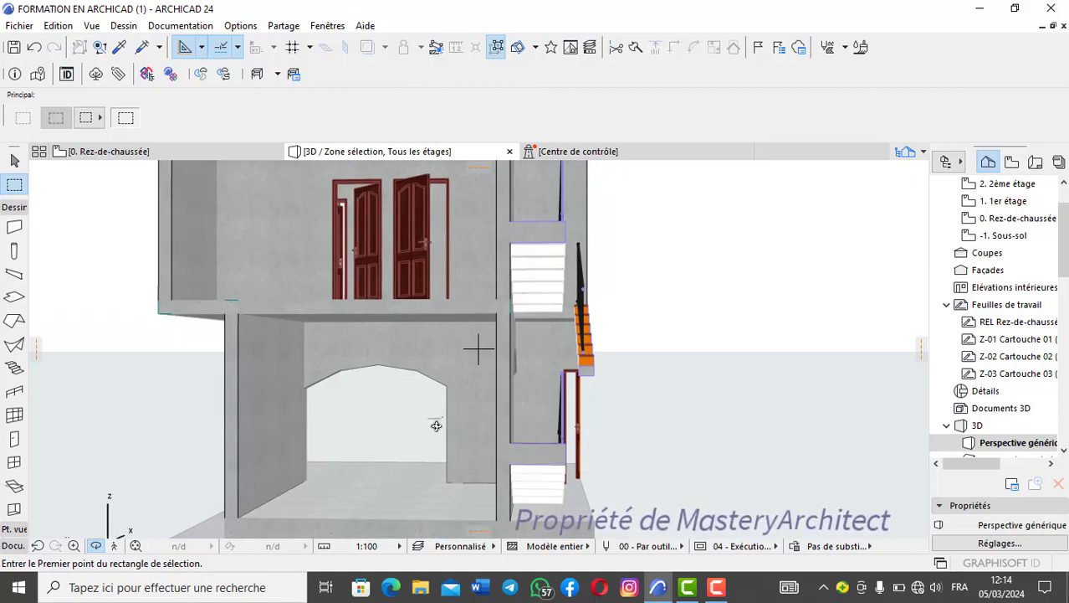
shift+middle_drag(434, 425, 442, 391)
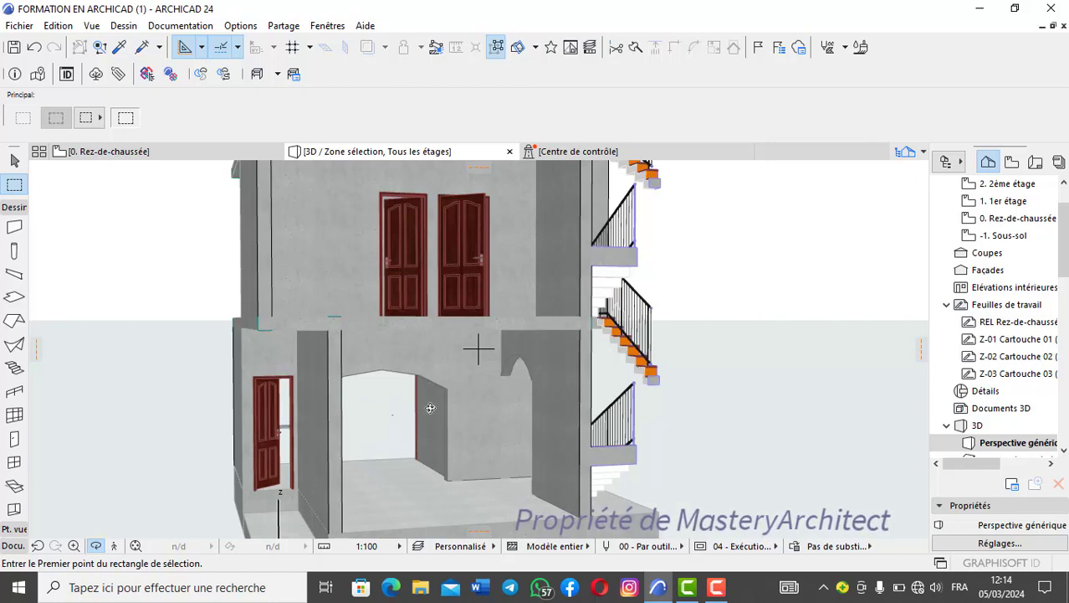
shift+middle_drag(523, 396, 424, 366)
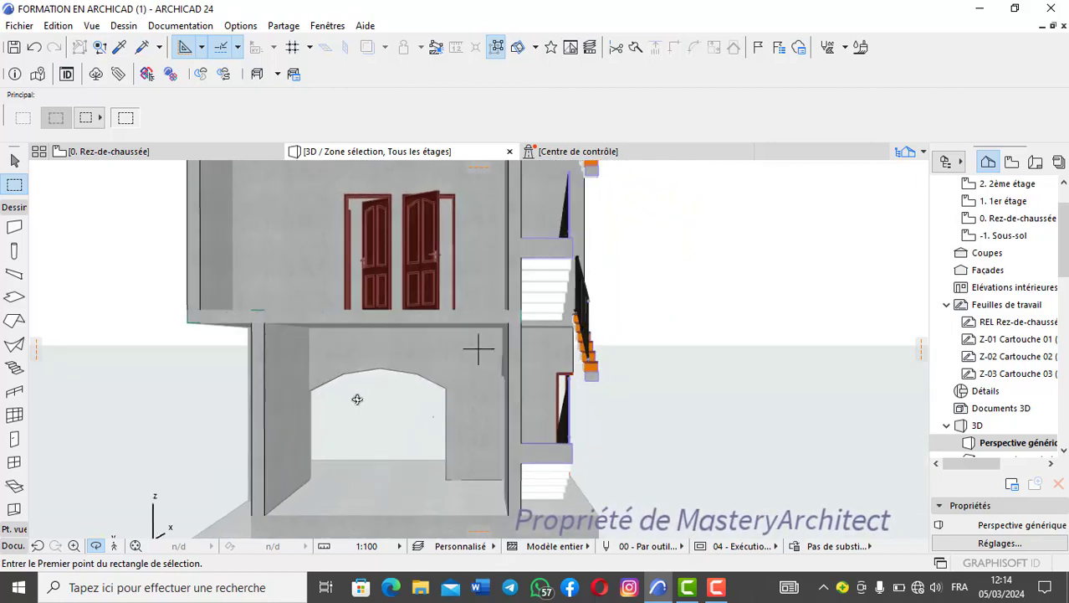
shift+middle_drag(437, 422, 702, 451)
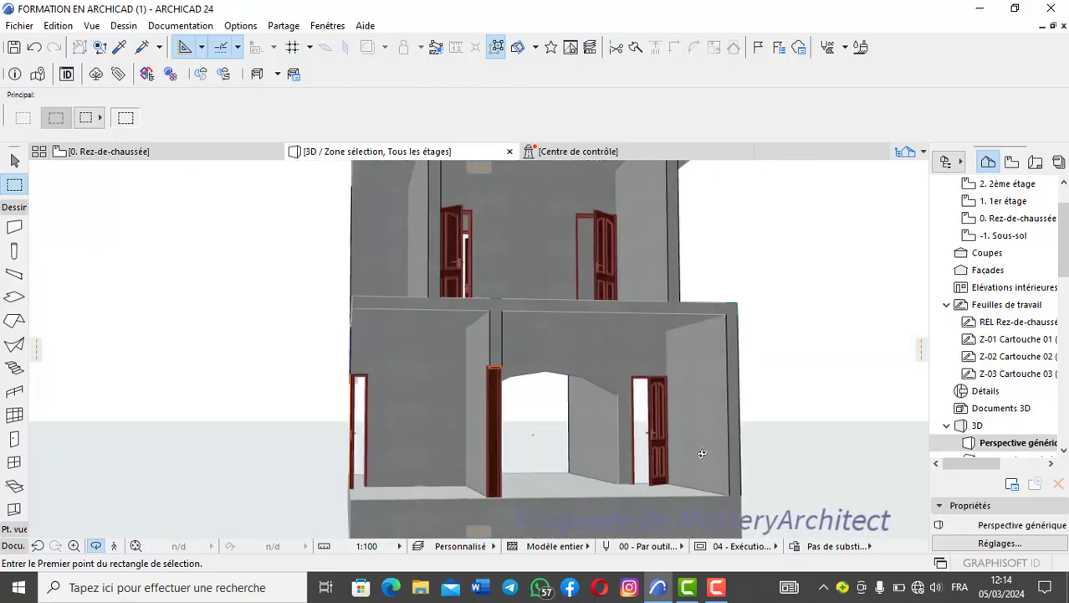
scroll(605, 398, up, 6)
scroll(604, 385, up, 8)
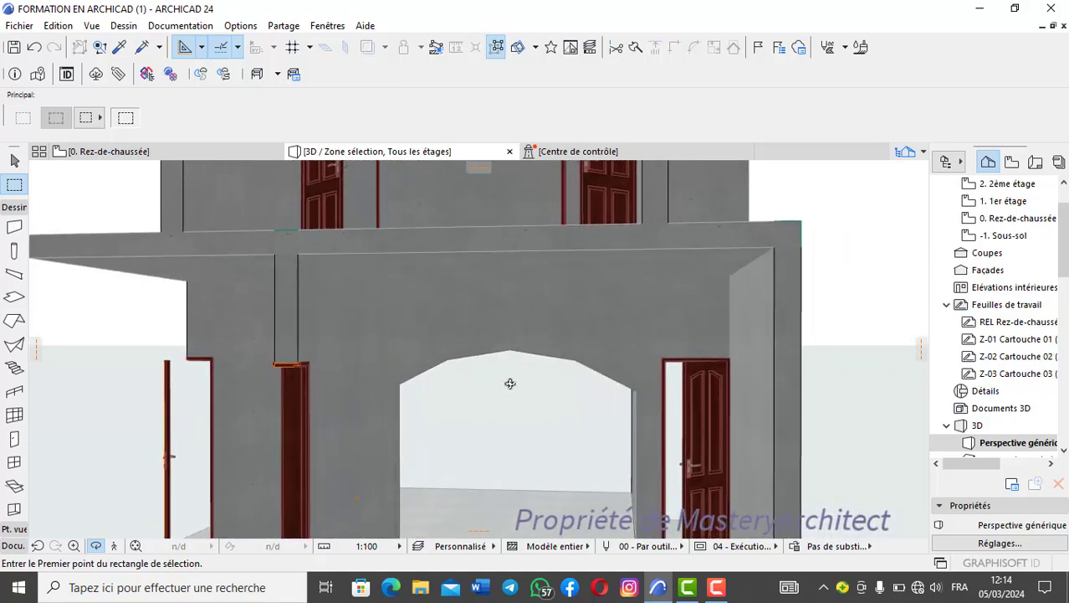
scroll(603, 419, down, 8)
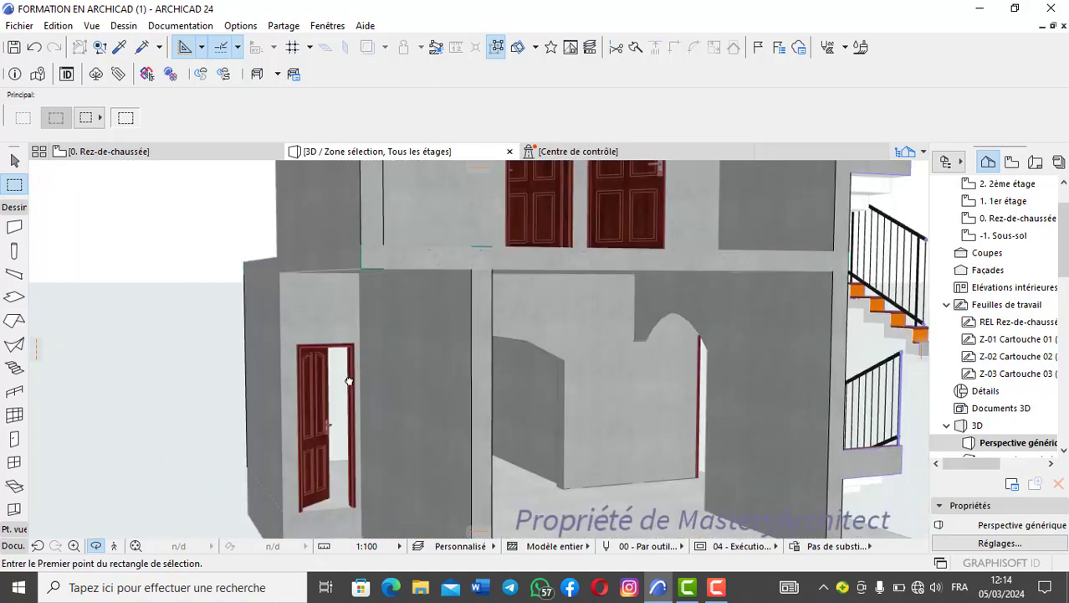
shift+middle_drag(349, 381, 241, 222)
- Return to the ground-floor plan and delete the selection area
click(189, 153)
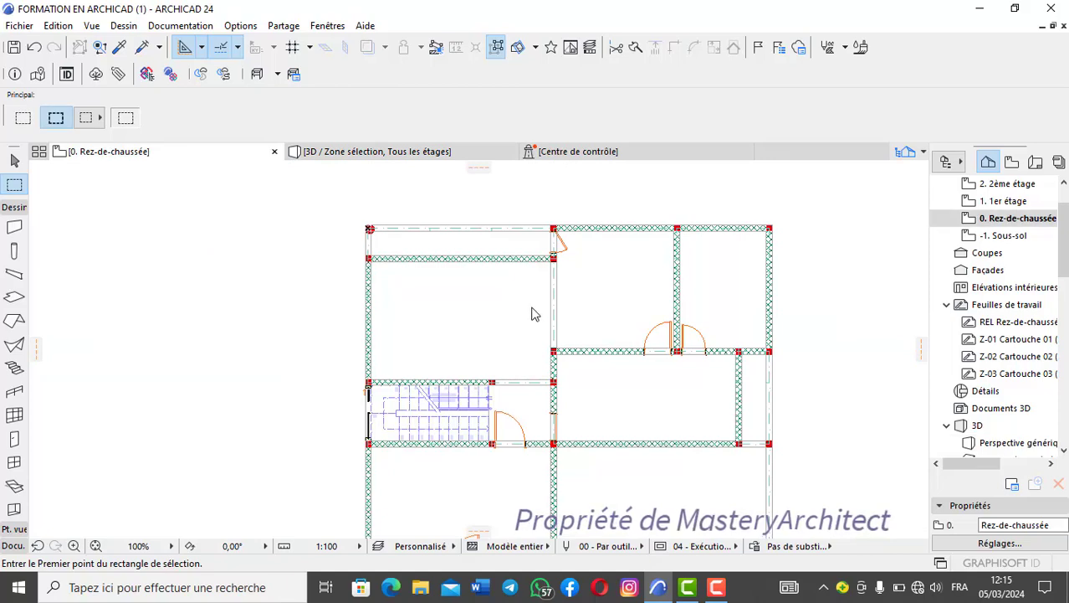
right_click(569, 244)
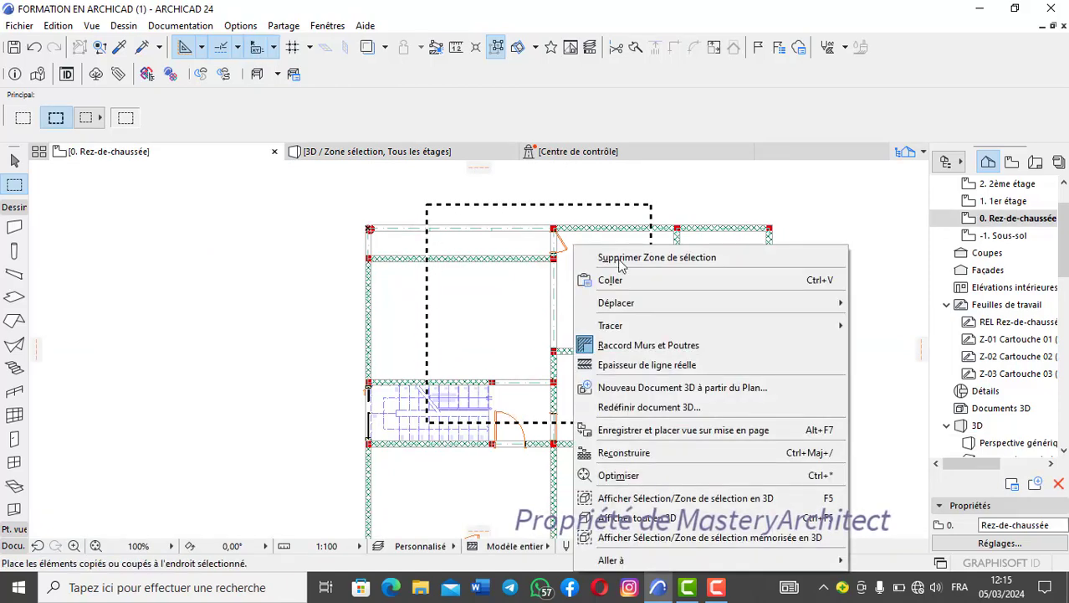
click(626, 257)
scroll(632, 331, down, 2)
scroll(631, 338, down, 2)
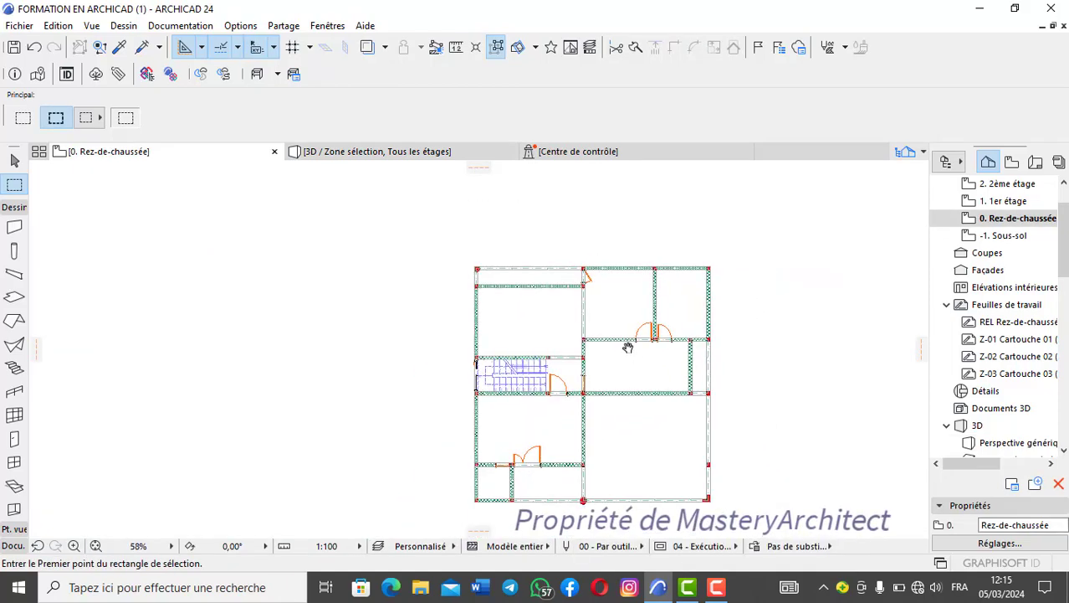
scroll(555, 400, up, 6)
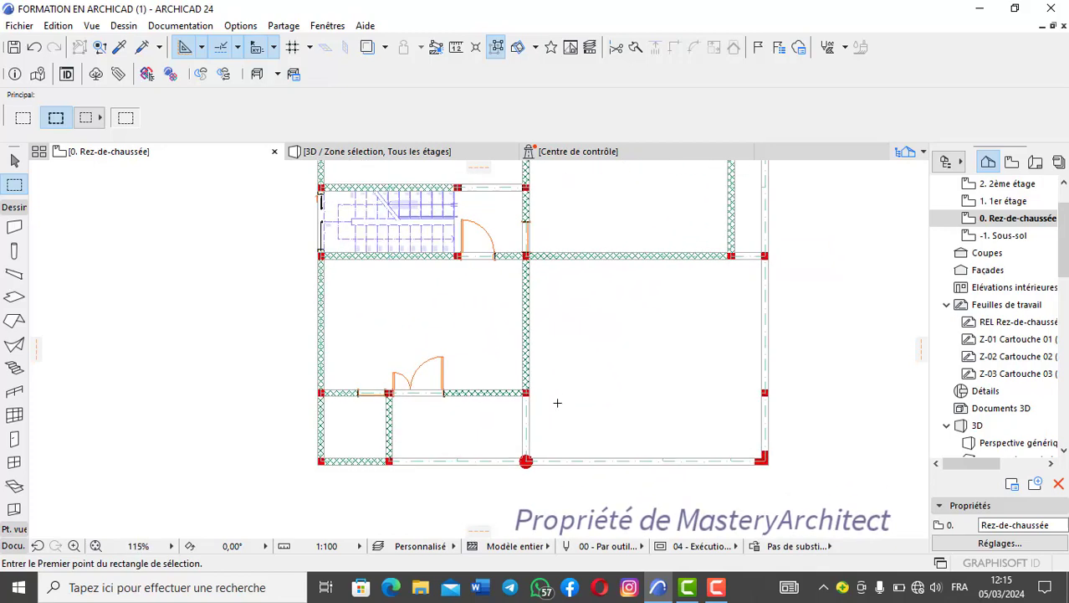
- Open the 1er étage floor plan at the staircase and the small walled corridor above it
double_click(1004, 201)
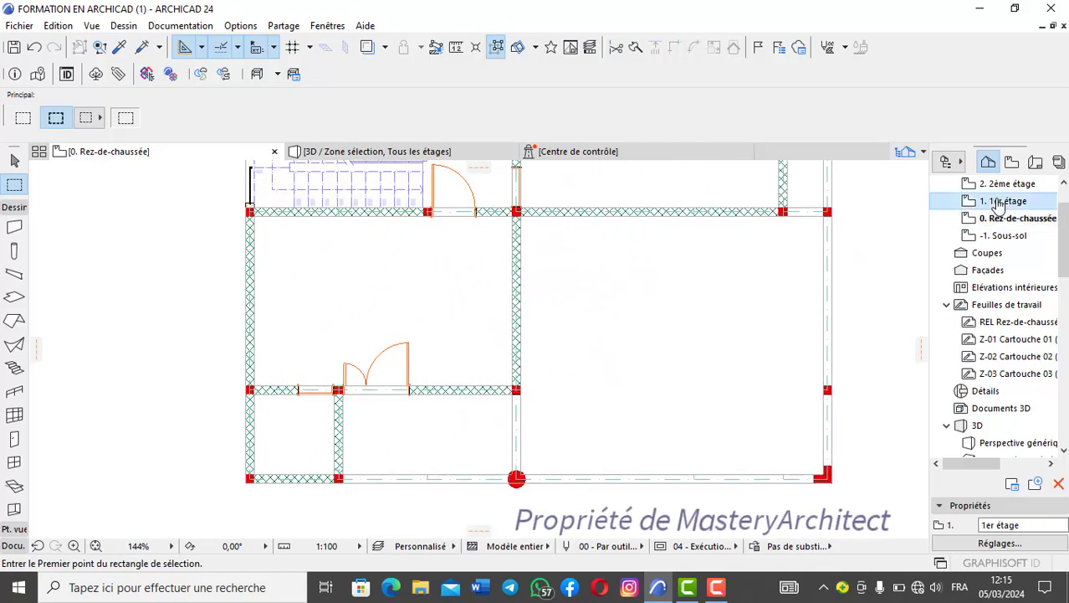
scroll(611, 403, down, 4)
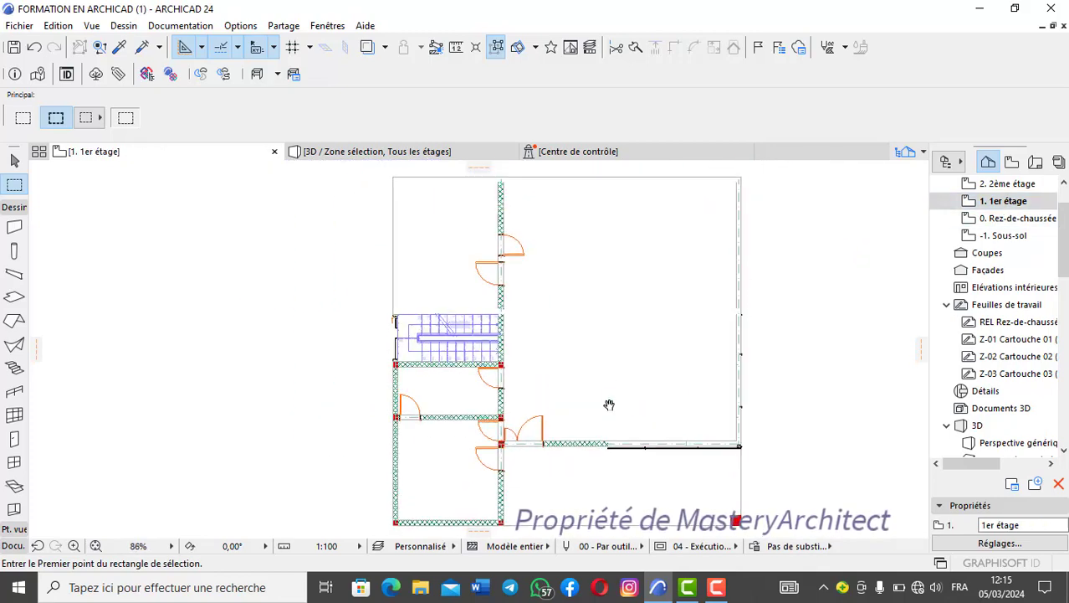
middle_drag(571, 274, 566, 312)
scroll(519, 385, up, 5)
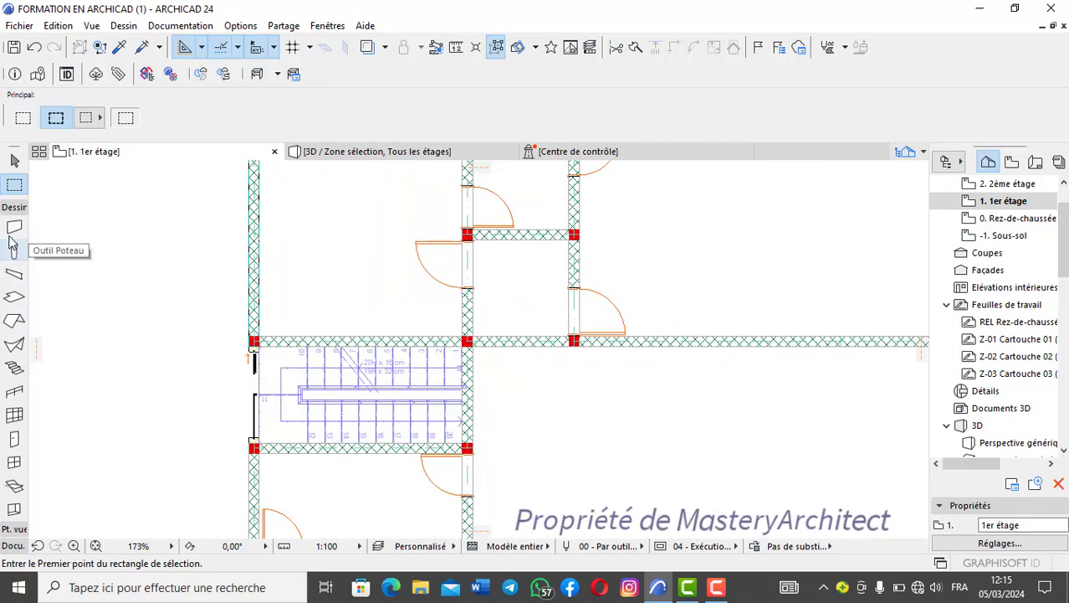
- Activate the Door tool, browse the Ouvertures porte vides 24 types in its default settings, and keep Ouverture cintrée 24
click(14, 438)
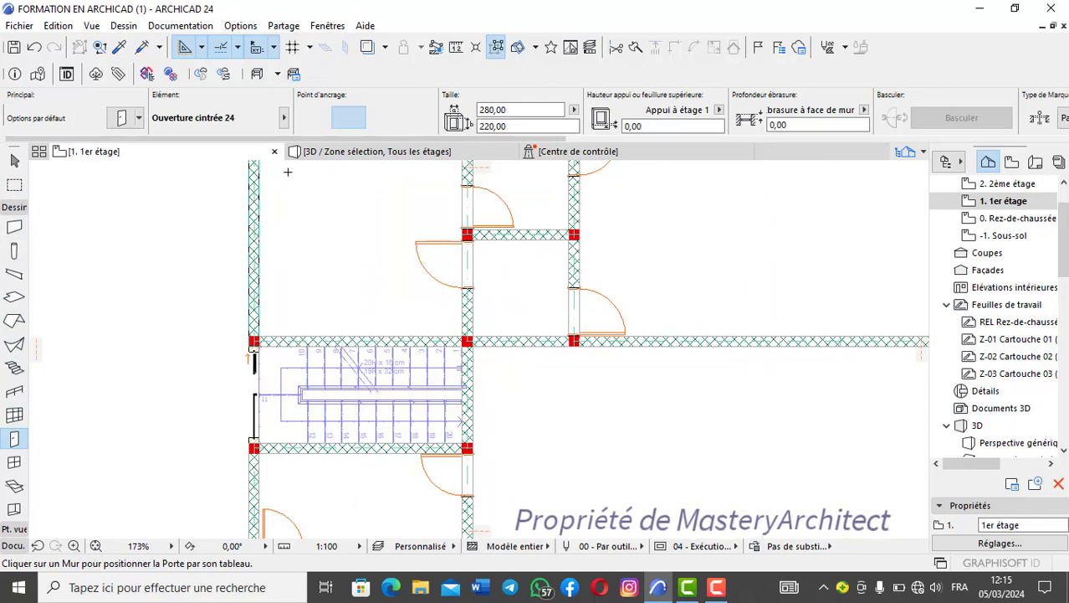
click(129, 120)
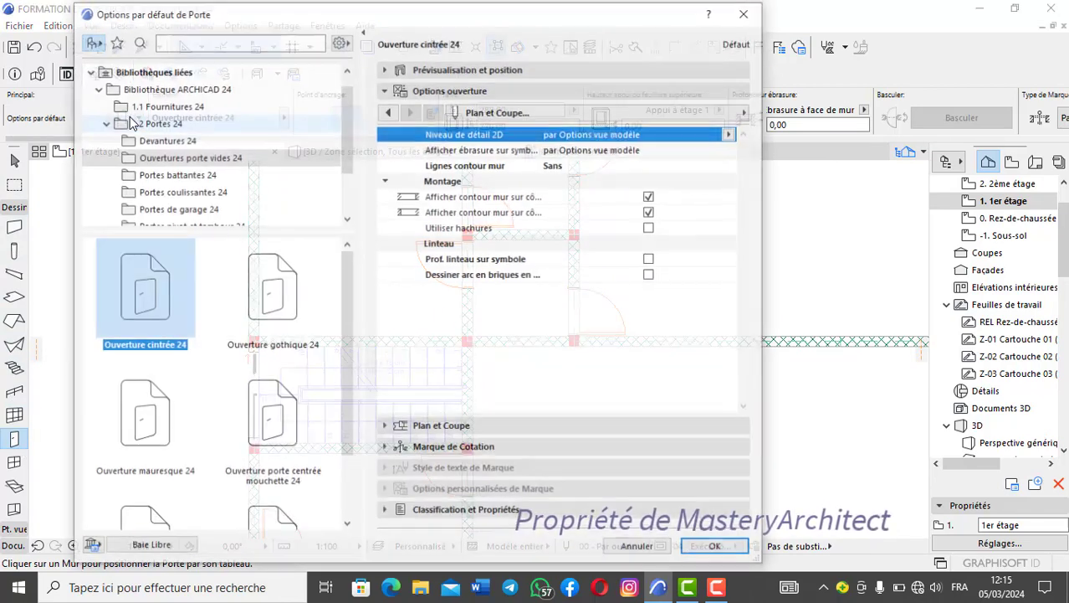
scroll(231, 346, down, 2)
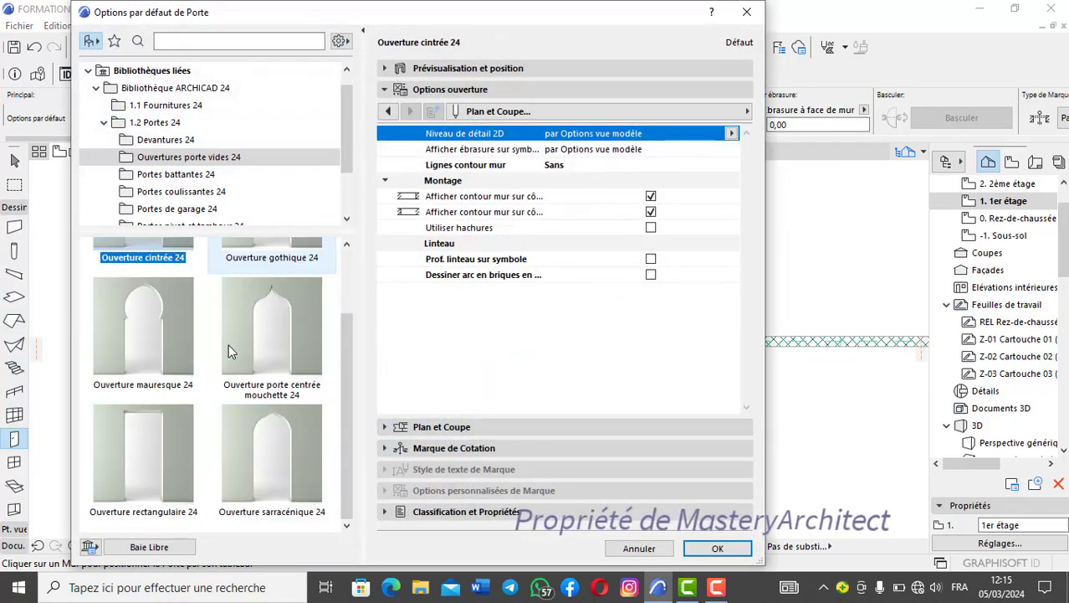
scroll(232, 350, up, 2)
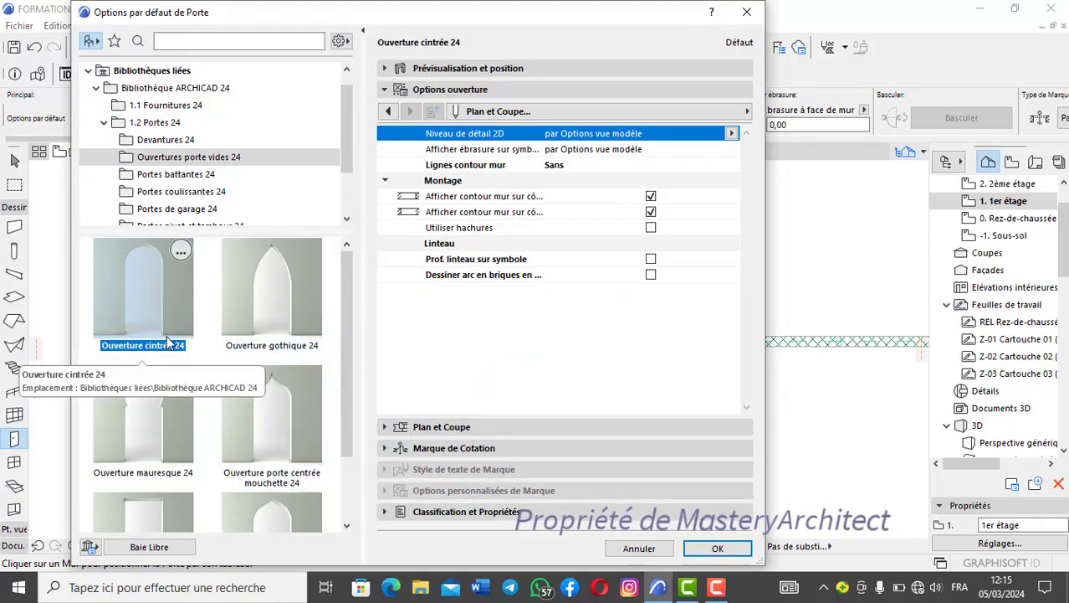
scroll(239, 353, down, 2)
scroll(240, 362, up, 2)
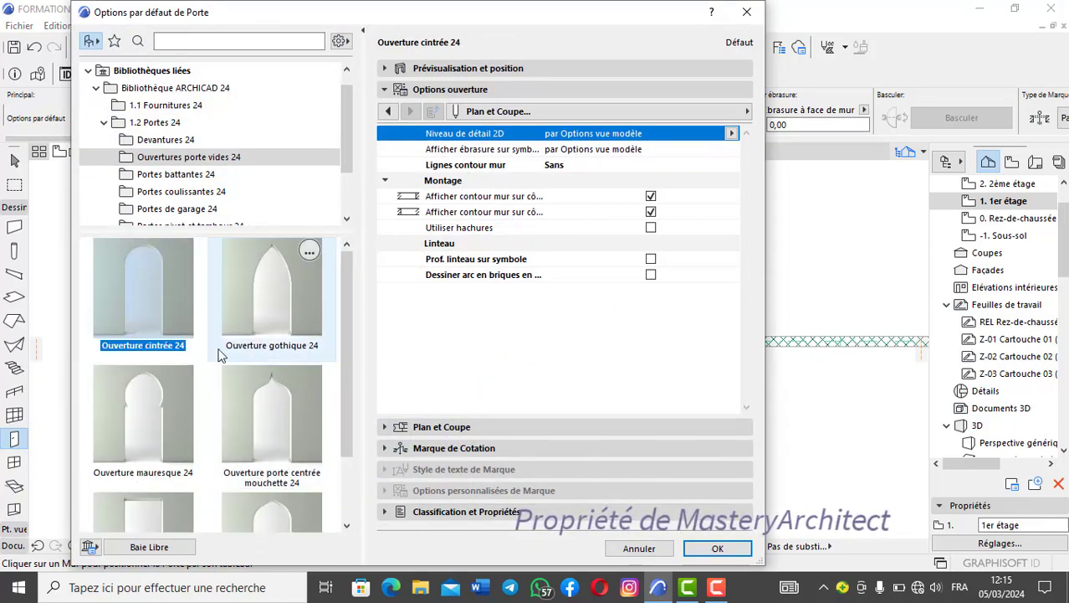
scroll(301, 360, down, 2)
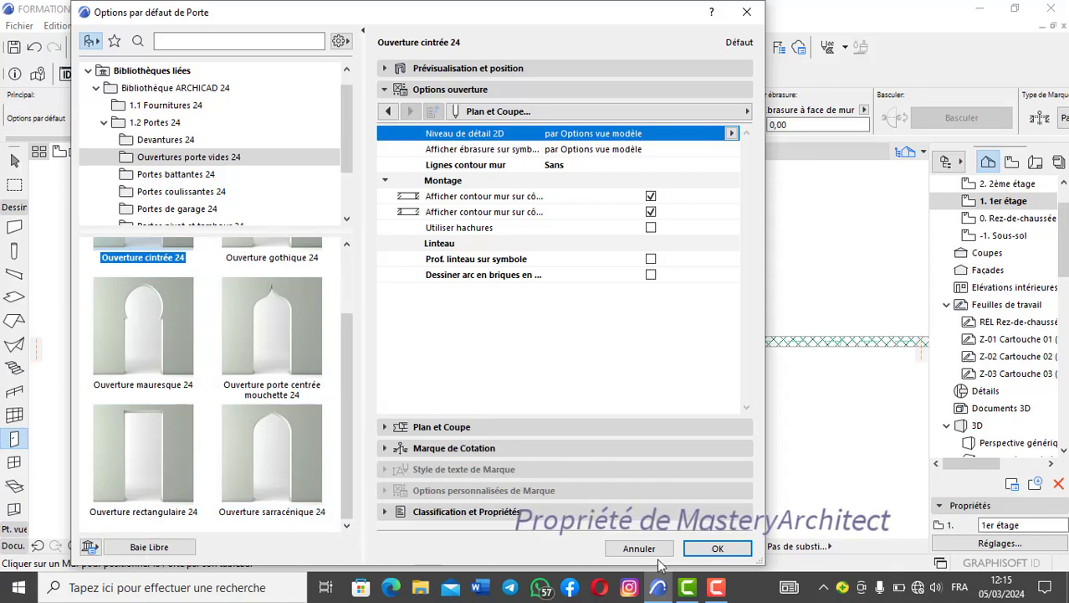
click(717, 549)
- Set the default height of the arched door opening to 250
click(506, 127)
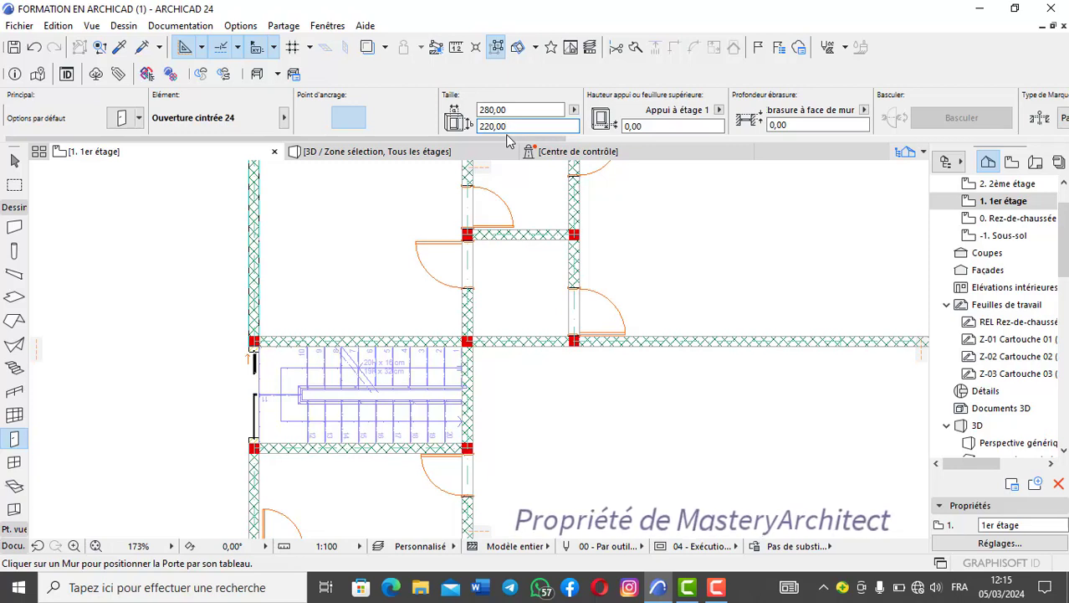
key(BackSpace)
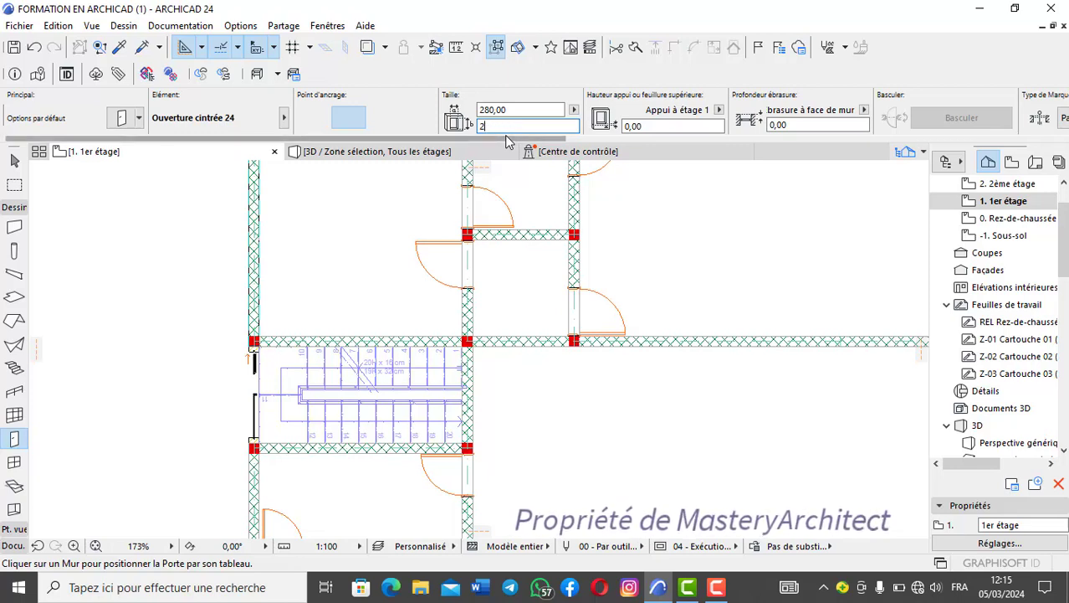
text(250)
key(Return)
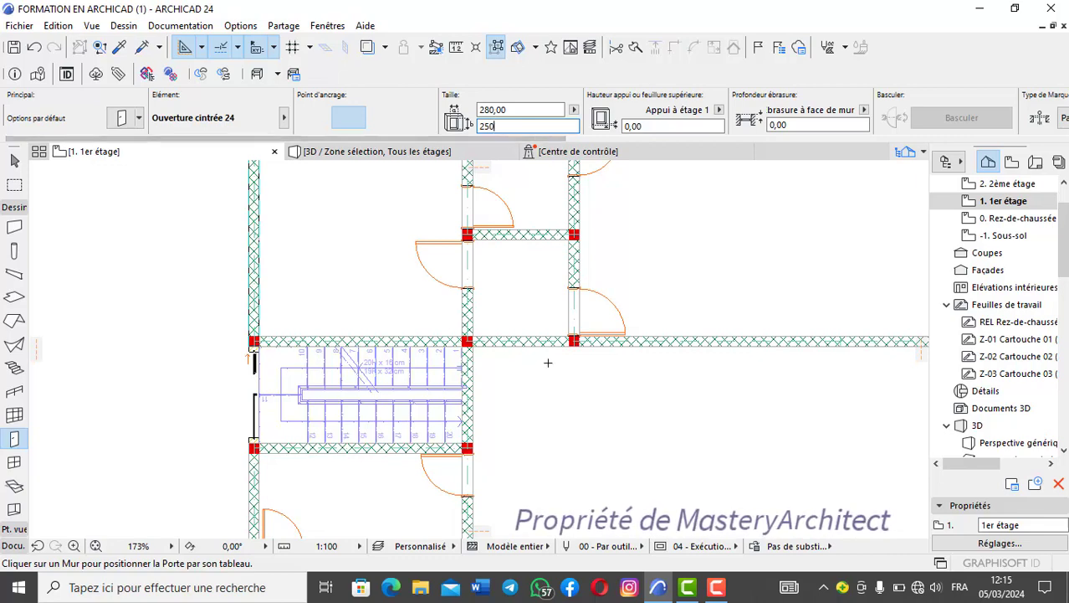
- Set the default width of the arched door opening to 180
scroll(548, 350, up, 1)
scroll(549, 351, up, 2)
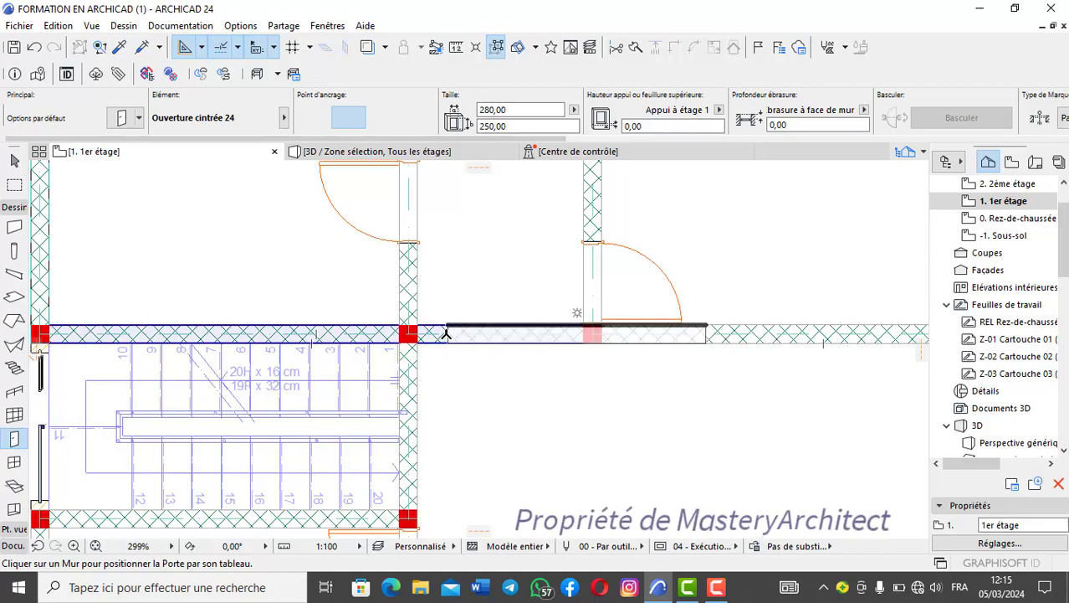
click(512, 109)
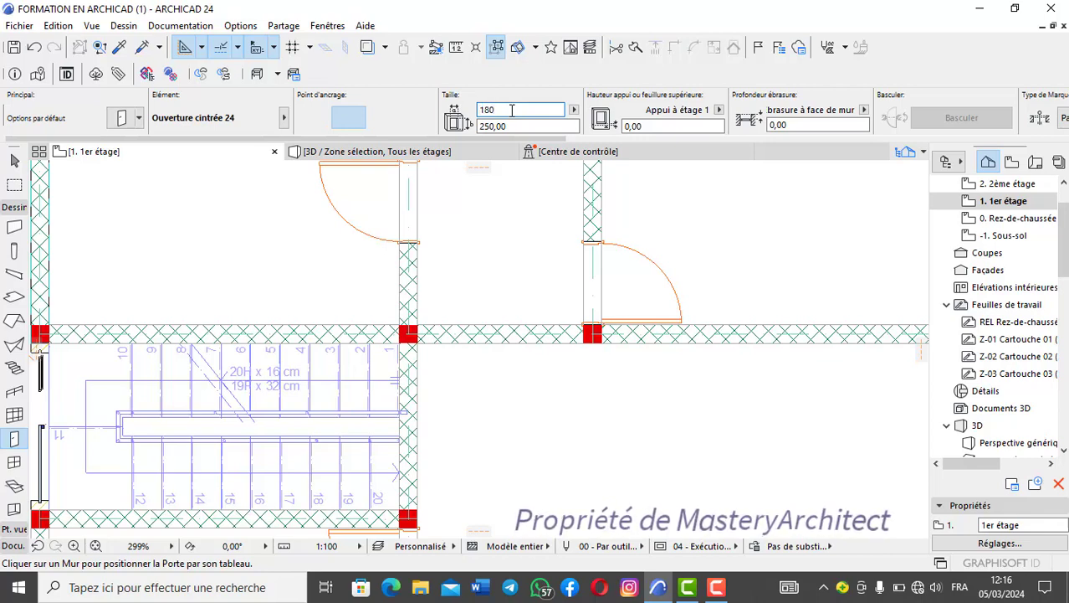
key(Return)
click(419, 341)
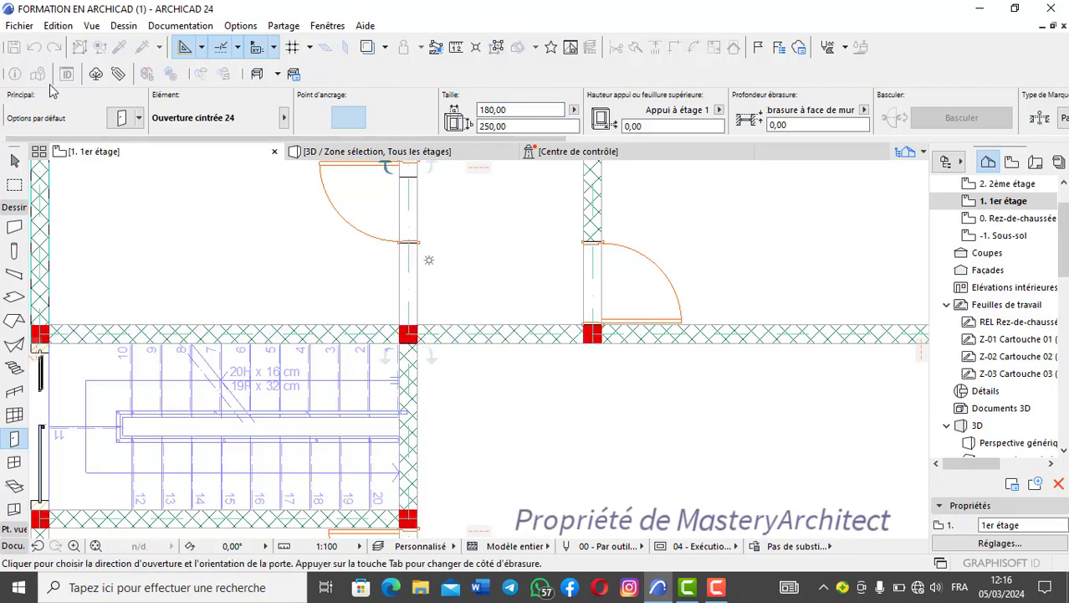
right_click(379, 266)
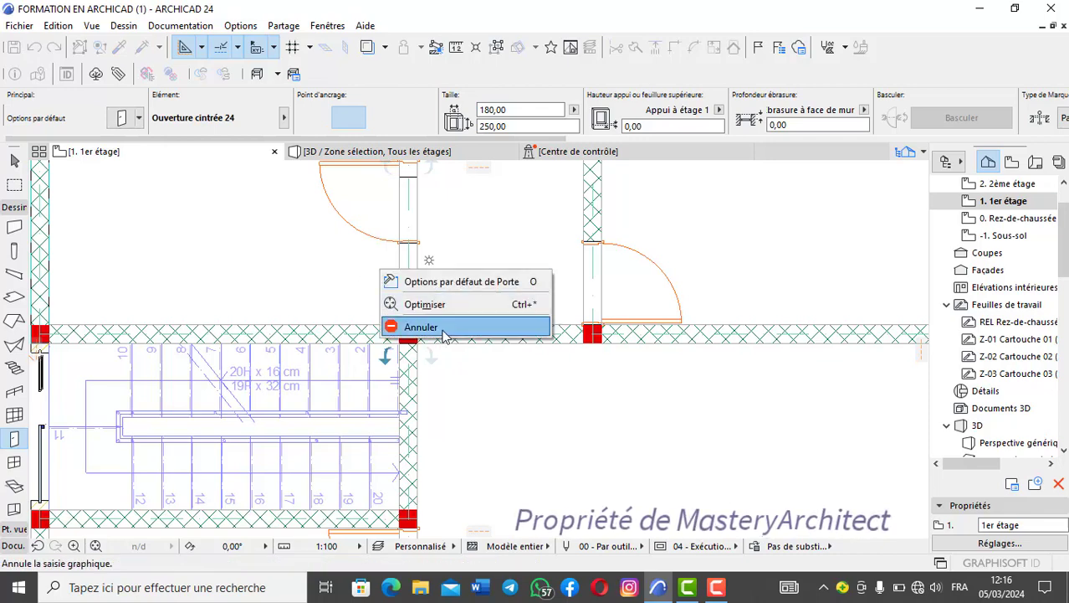
click(402, 324)
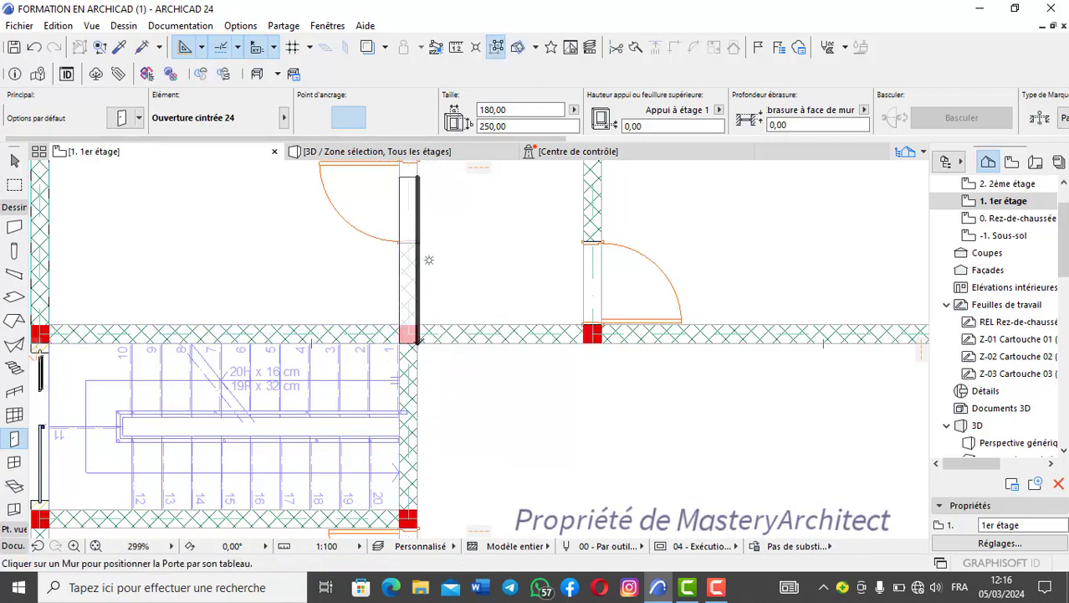
- Place the arched opening in the horizontal wall closing the corridor, between the two columns beside the staircase
click(500, 355)
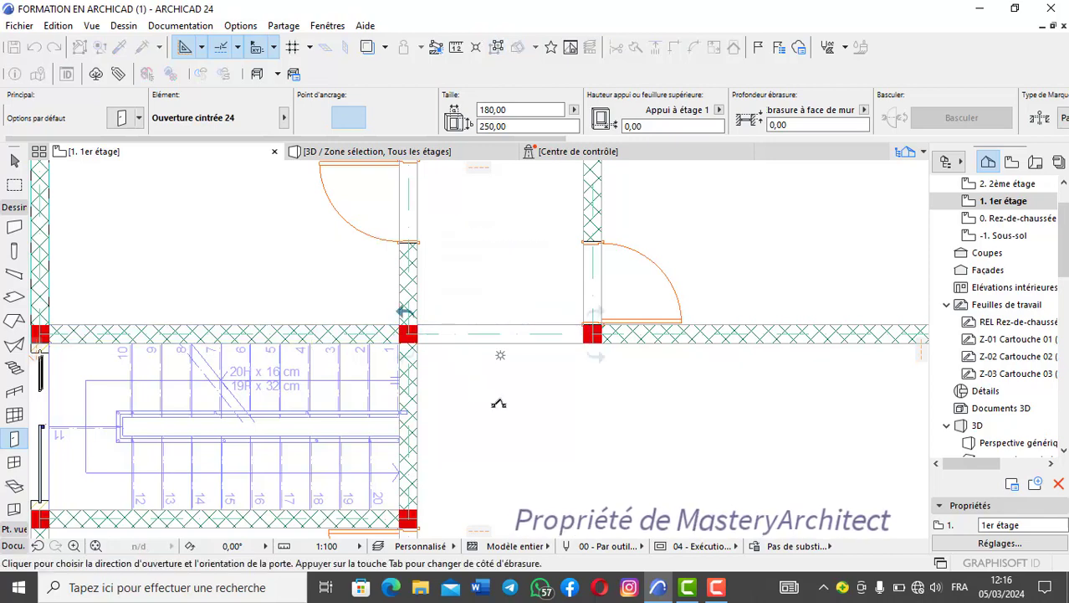
scroll(497, 401, down, 3)
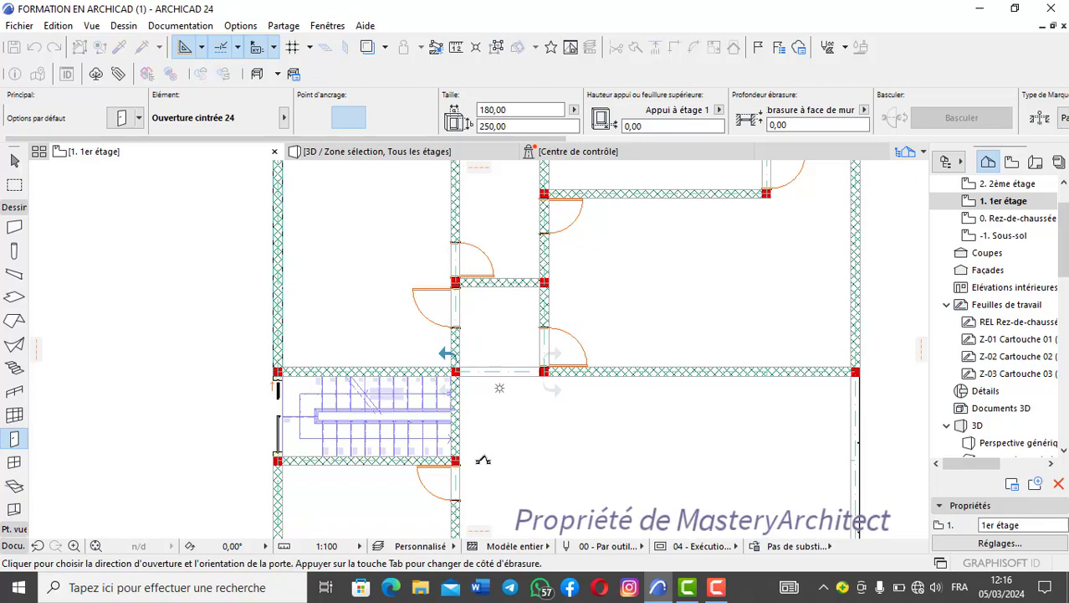
click(554, 408)
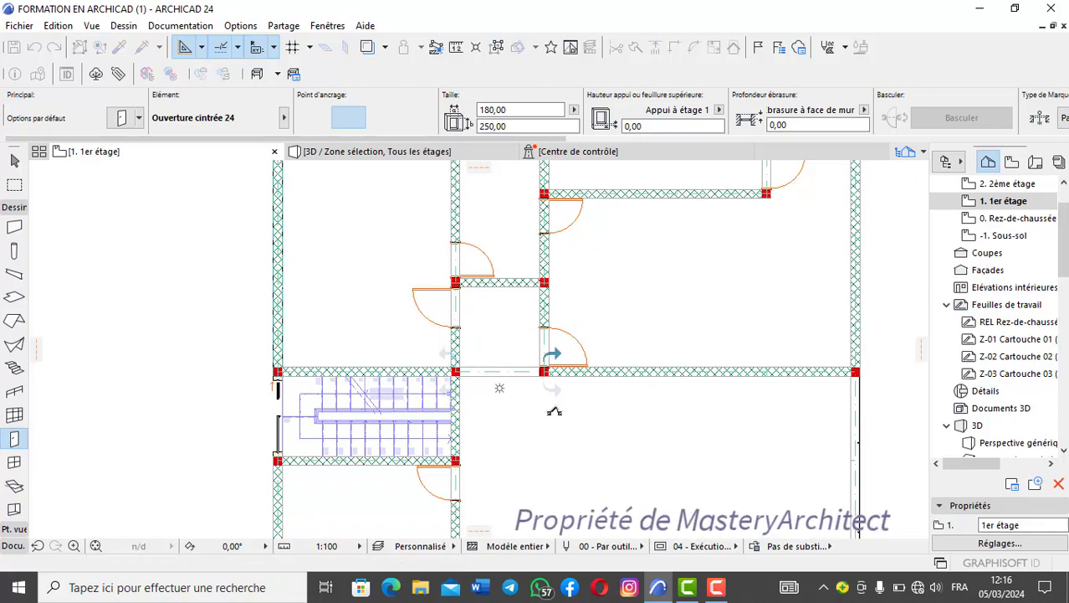
scroll(554, 410, up, 3)
scroll(554, 413, down, 6)
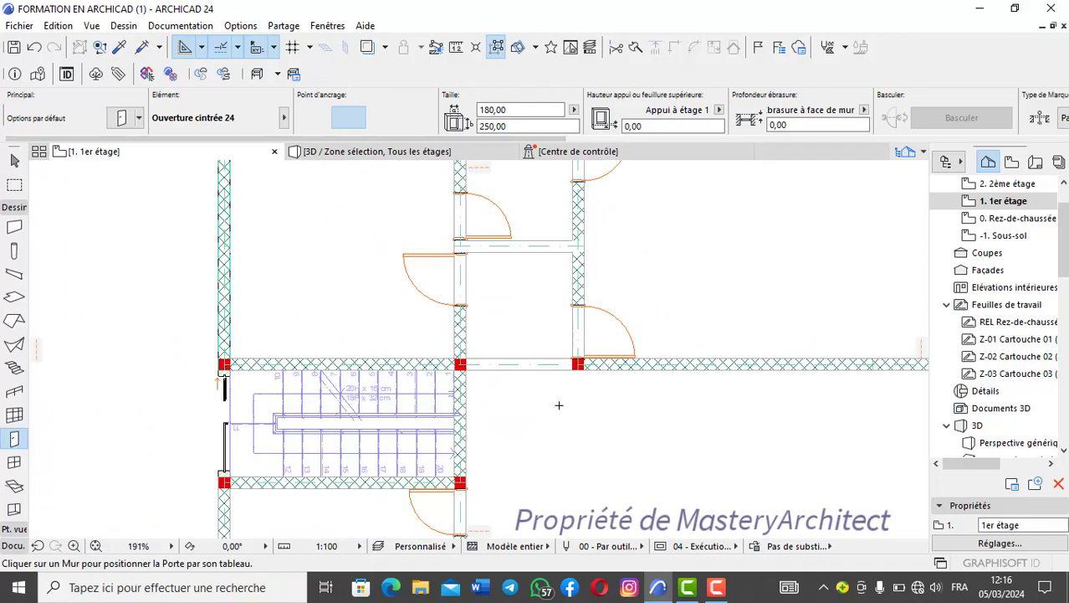
scroll(571, 416, up, 5)
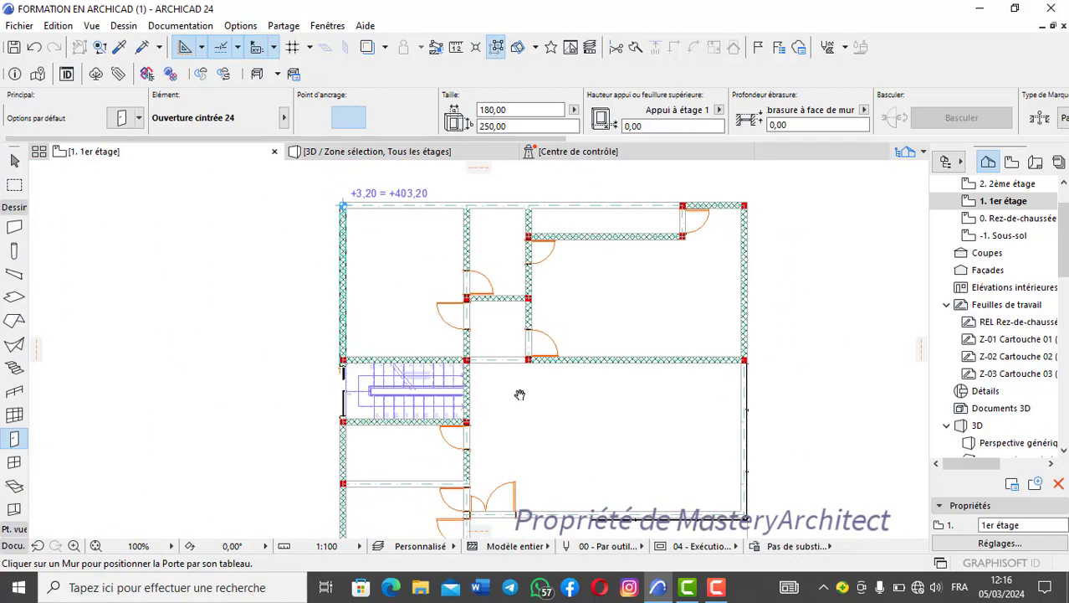
scroll(539, 330, up, 4)
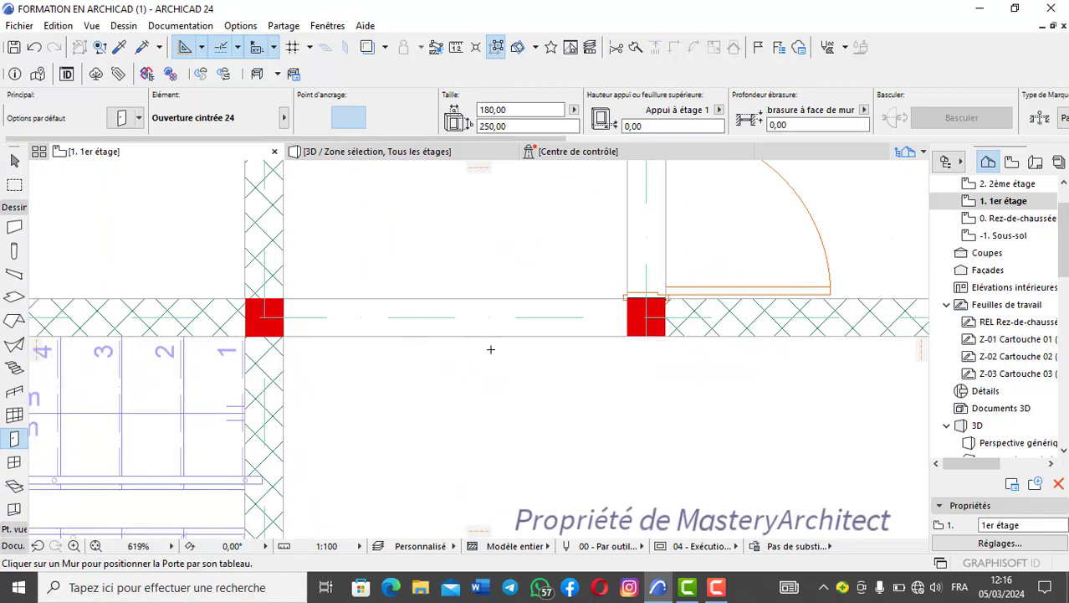
scroll(437, 331, down, 3)
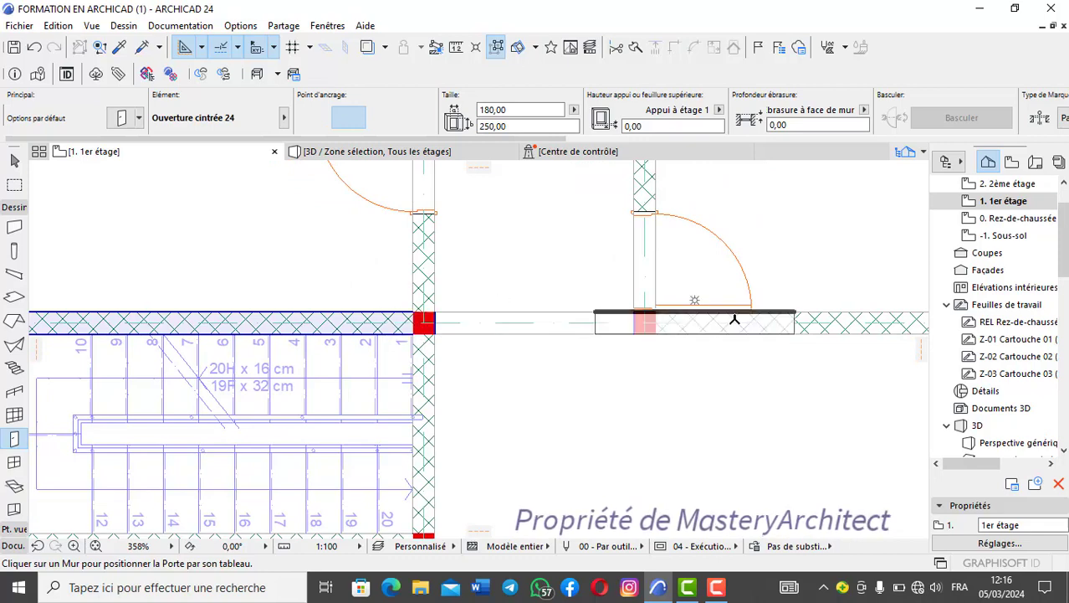
scroll(570, 329, up, 3)
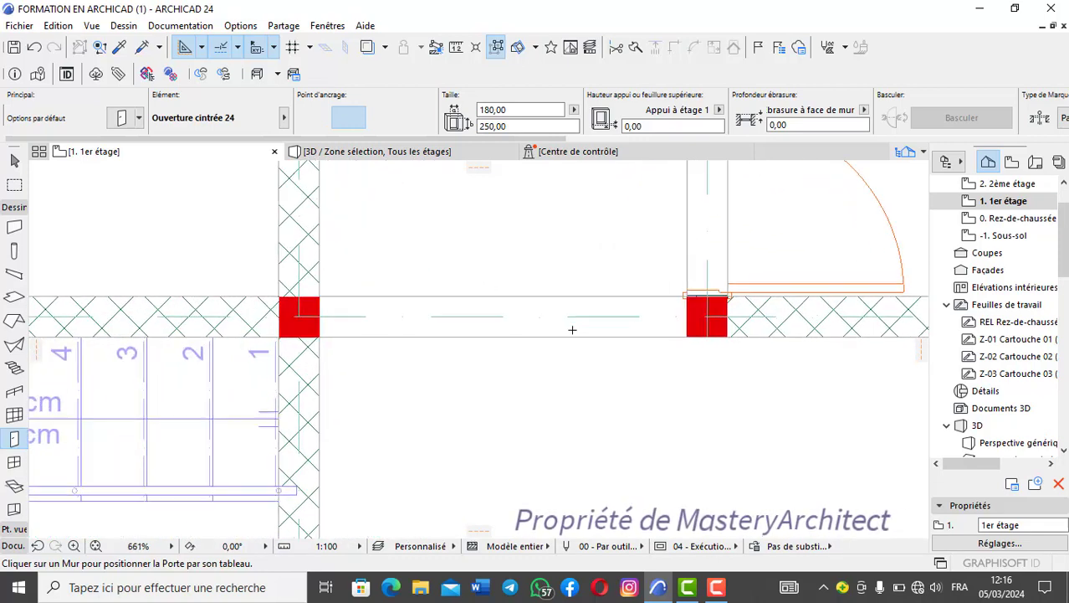
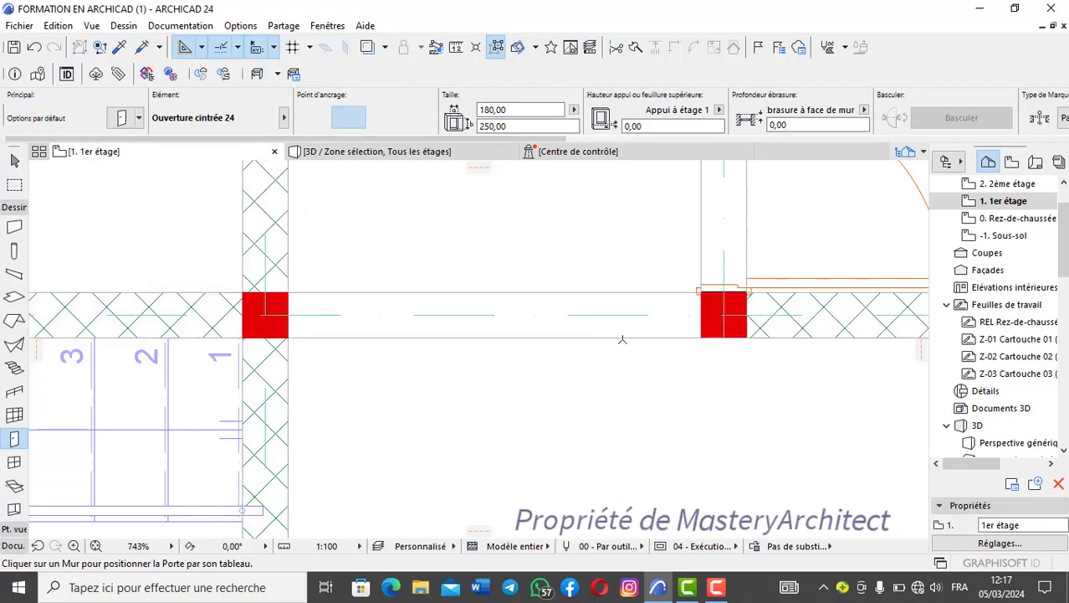
- Measure the clear distance between the two columns flanking the arched opening beside the staircase
scroll(619, 309, down, 4)
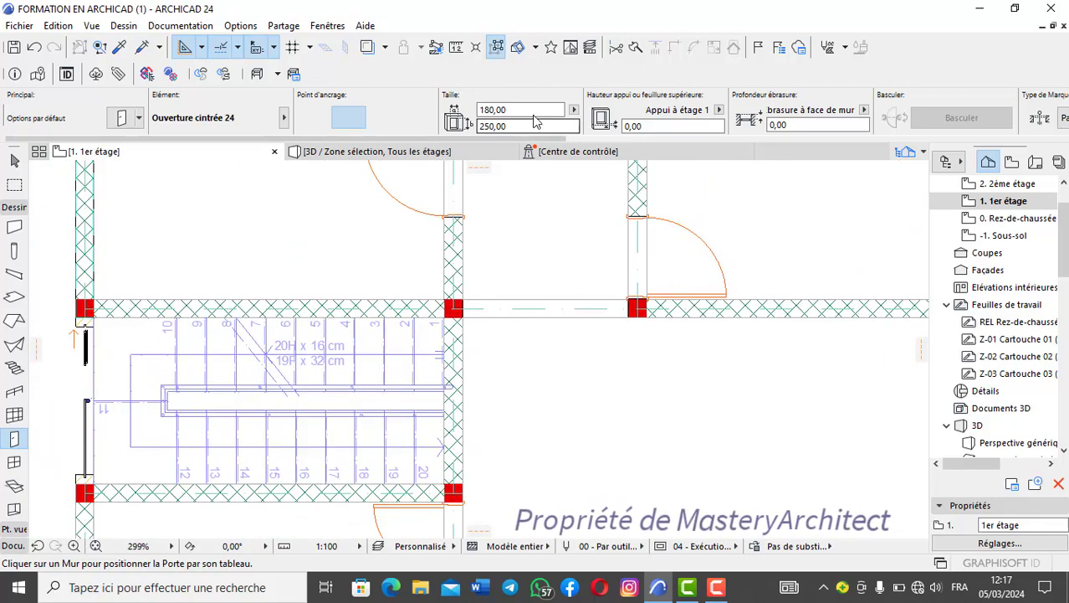
scroll(586, 293, down, 2)
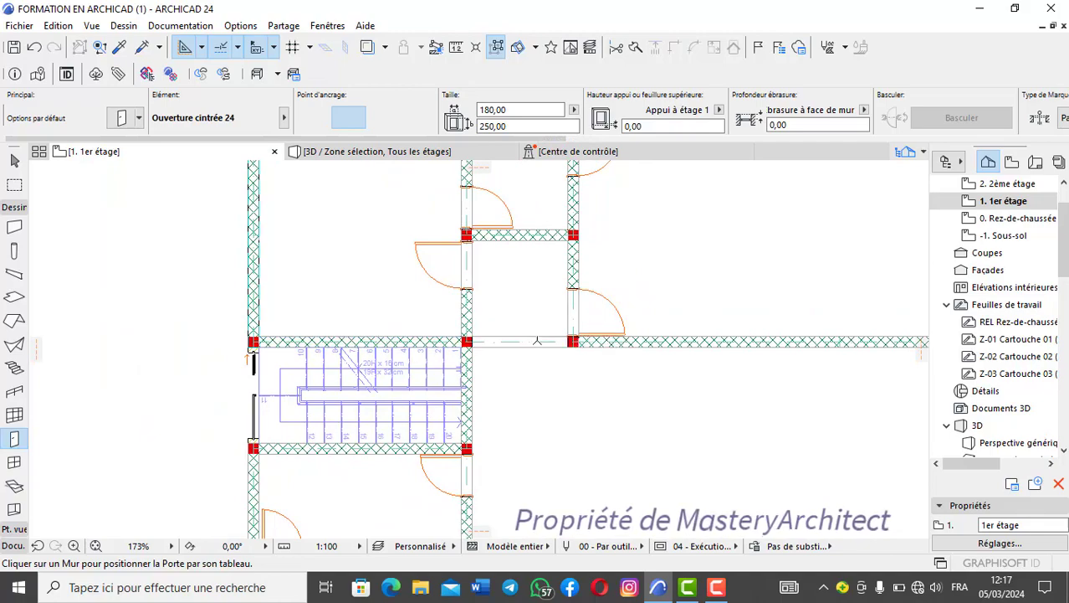
scroll(537, 340, up, 3)
scroll(542, 333, down, 4)
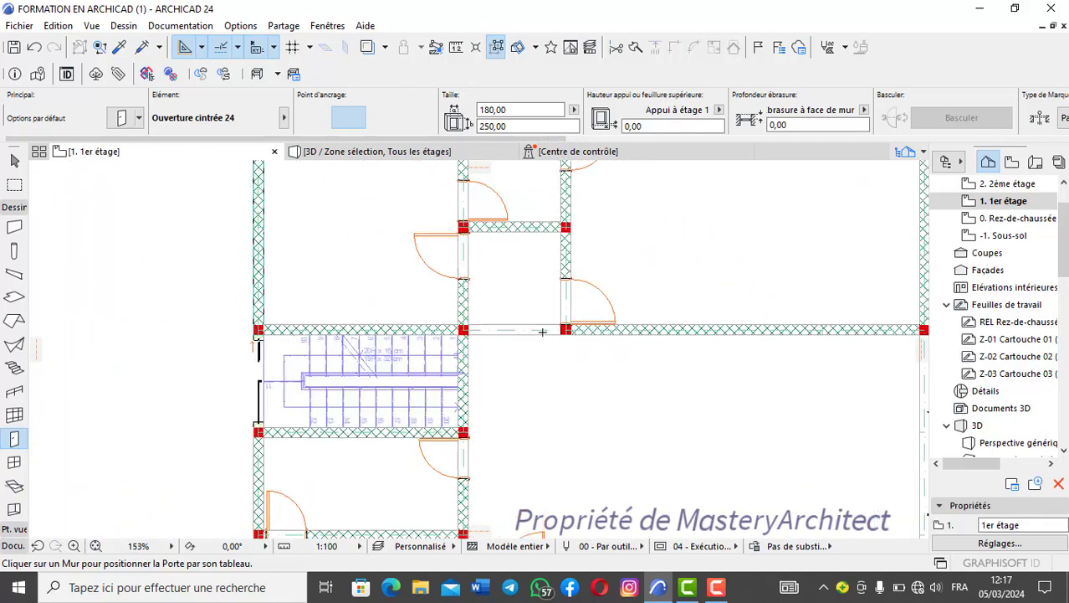
scroll(544, 328, up, 4)
scroll(544, 328, down, 4)
scroll(469, 335, up, 4)
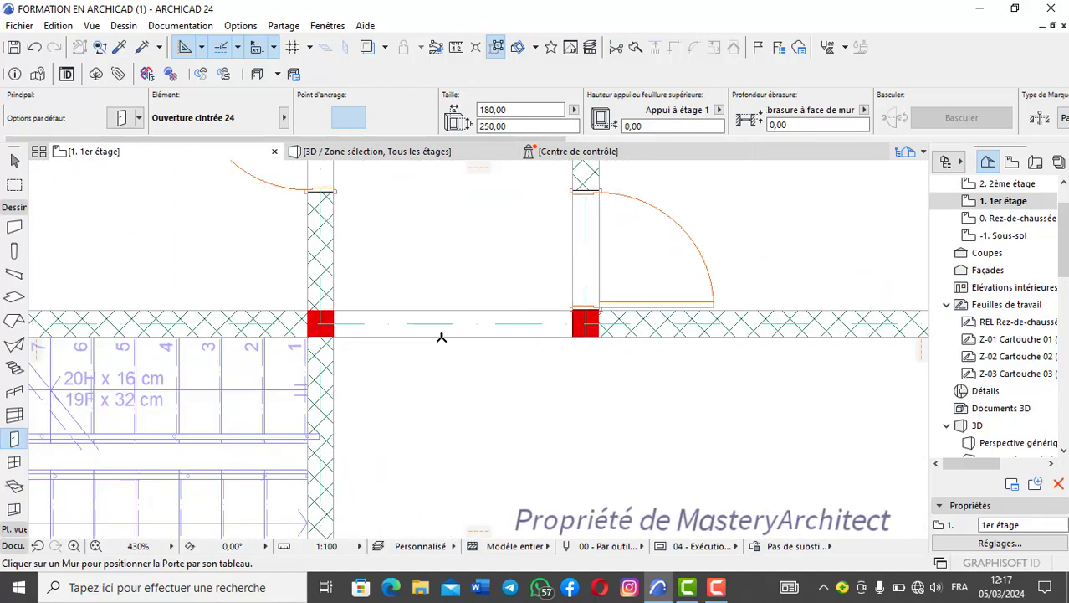
scroll(467, 247, up, 1)
key(m)
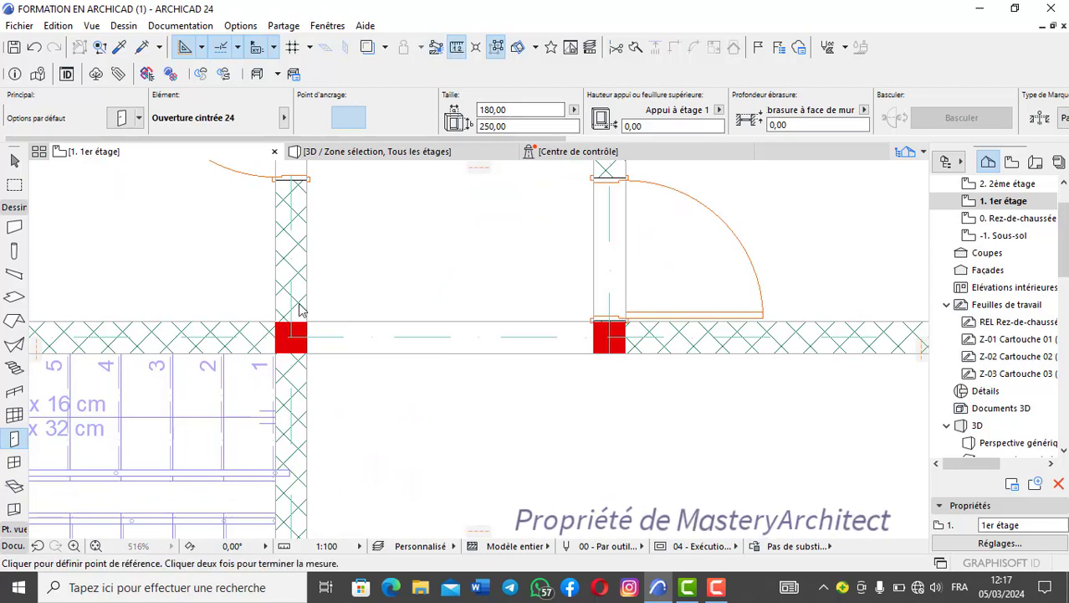
click(306, 337)
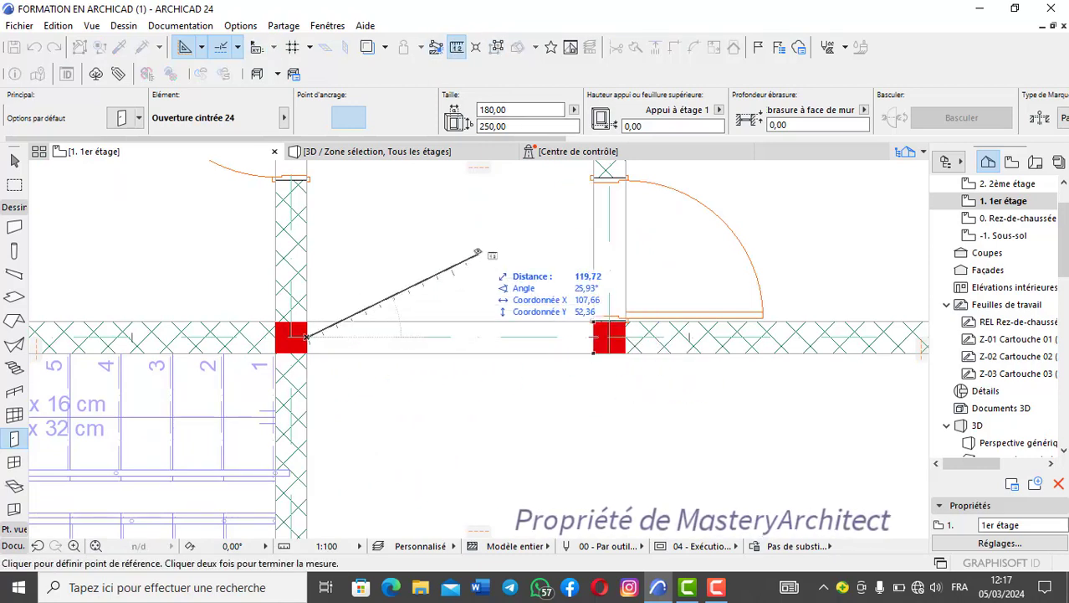
right_click(478, 256)
click(553, 364)
- Define a rectangular selection area around the staircase and the arched corridor opening, and display it in 3D
scroll(535, 322, down, 4)
scroll(533, 274, down, 4)
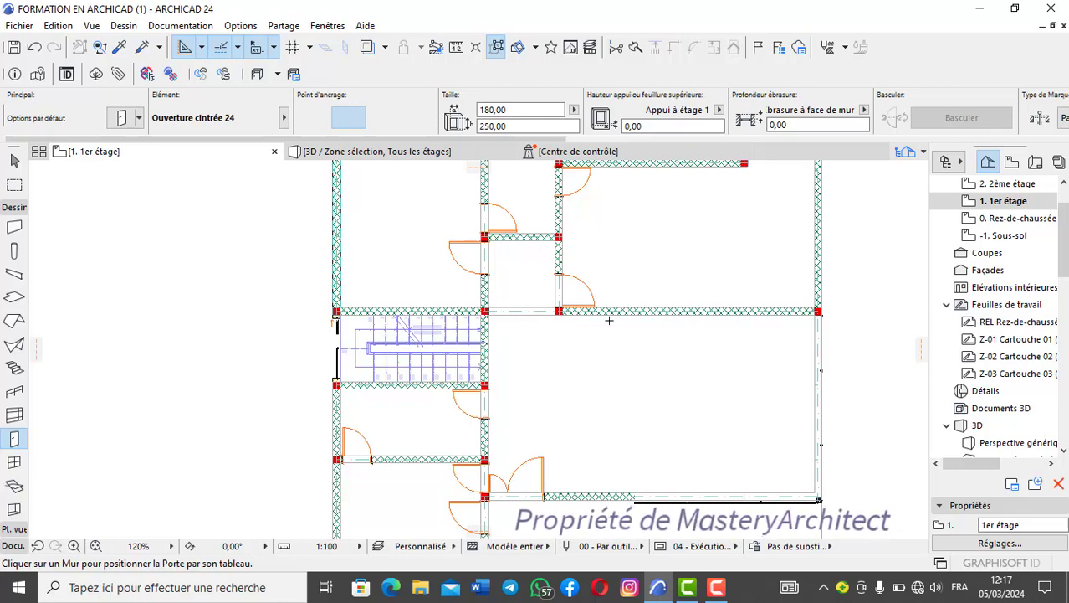
click(15, 185)
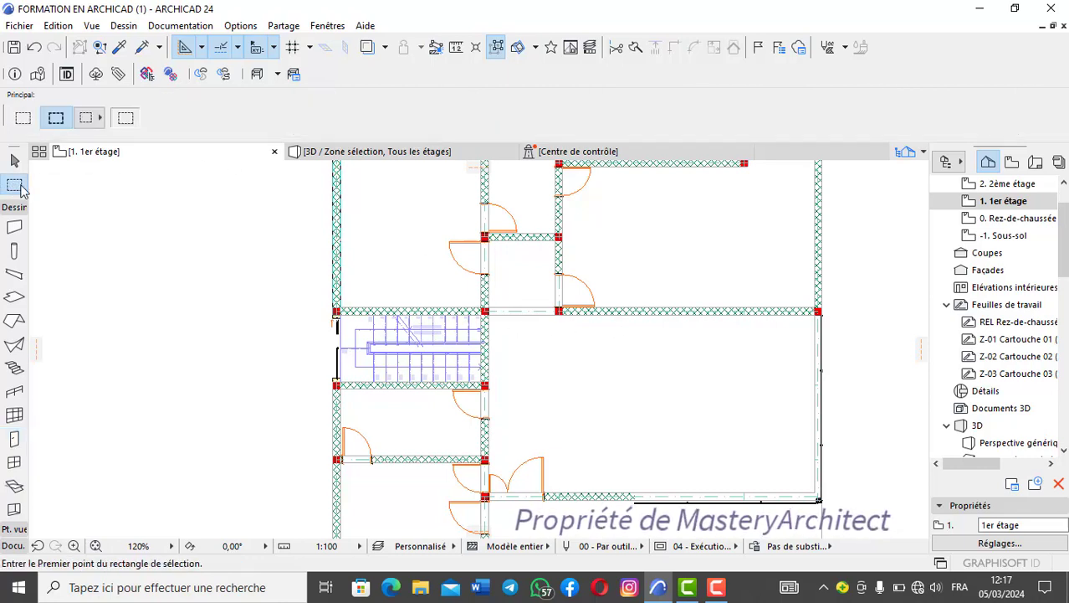
click(390, 214)
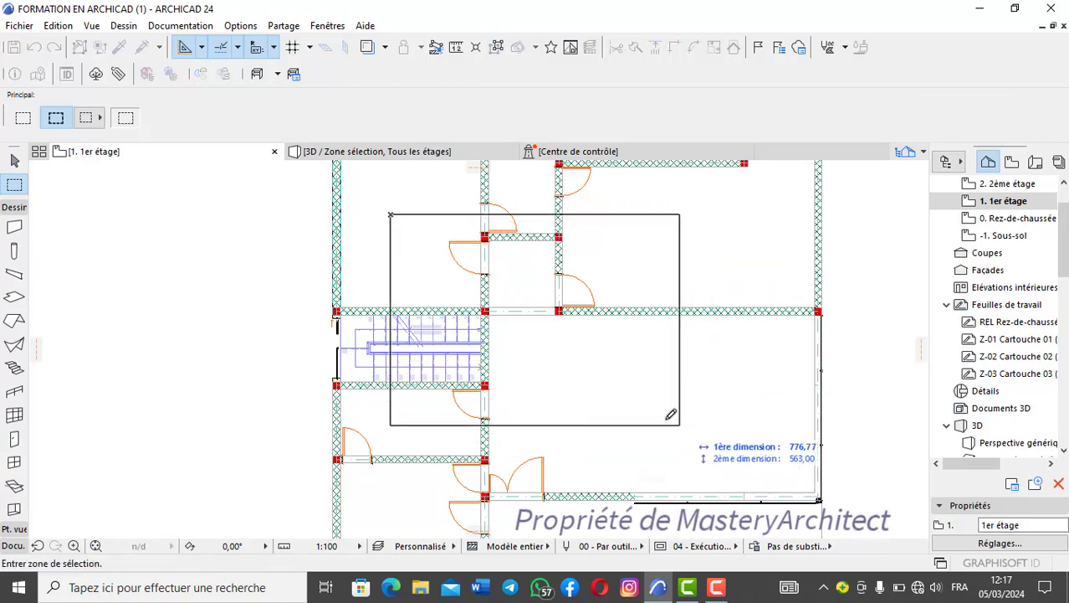
click(695, 433)
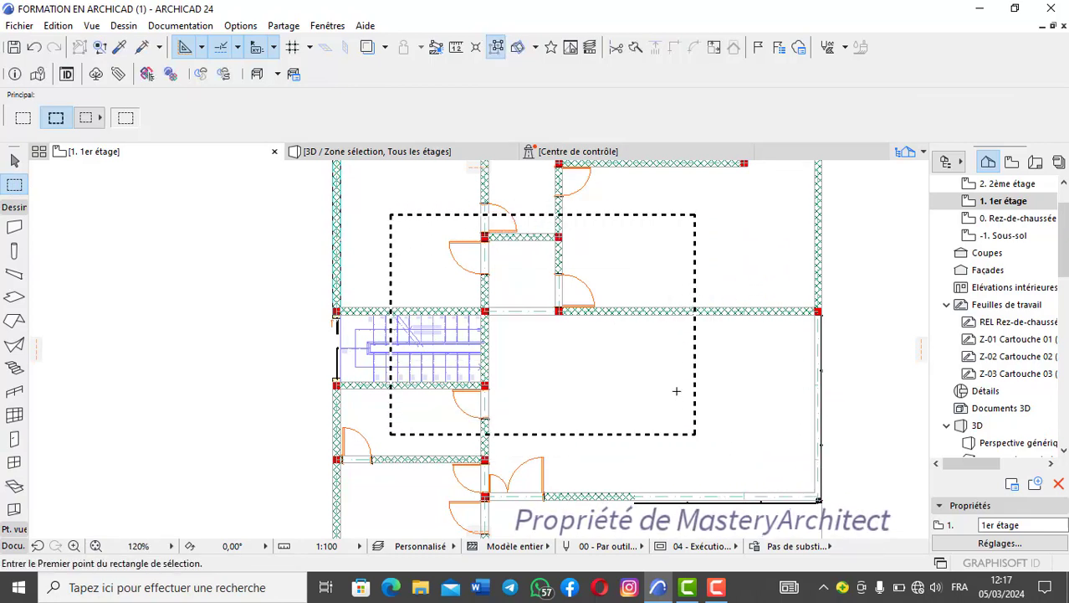
right_click(745, 390)
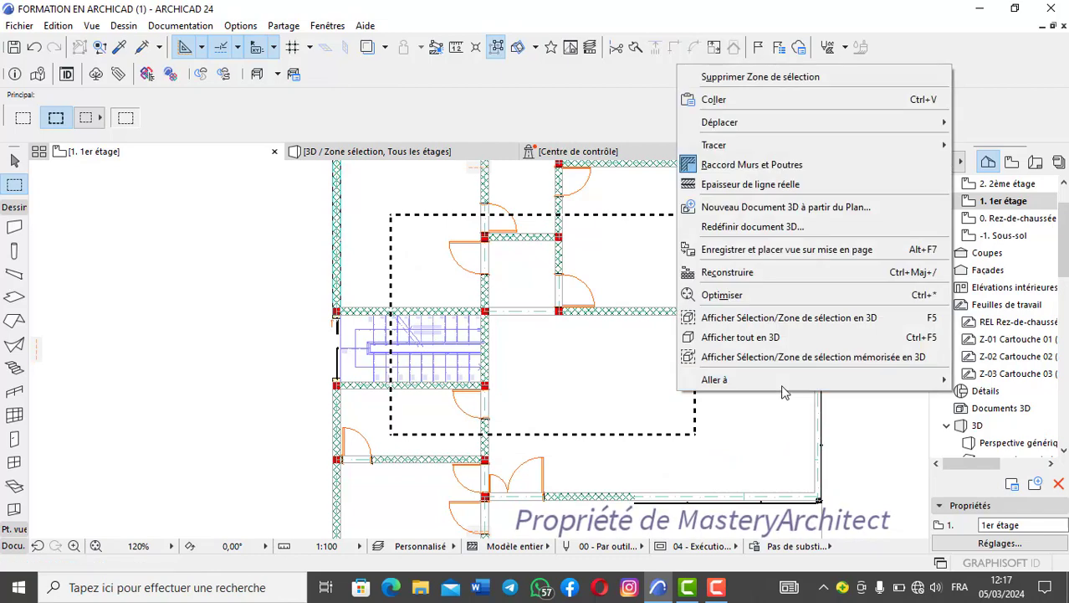
click(817, 320)
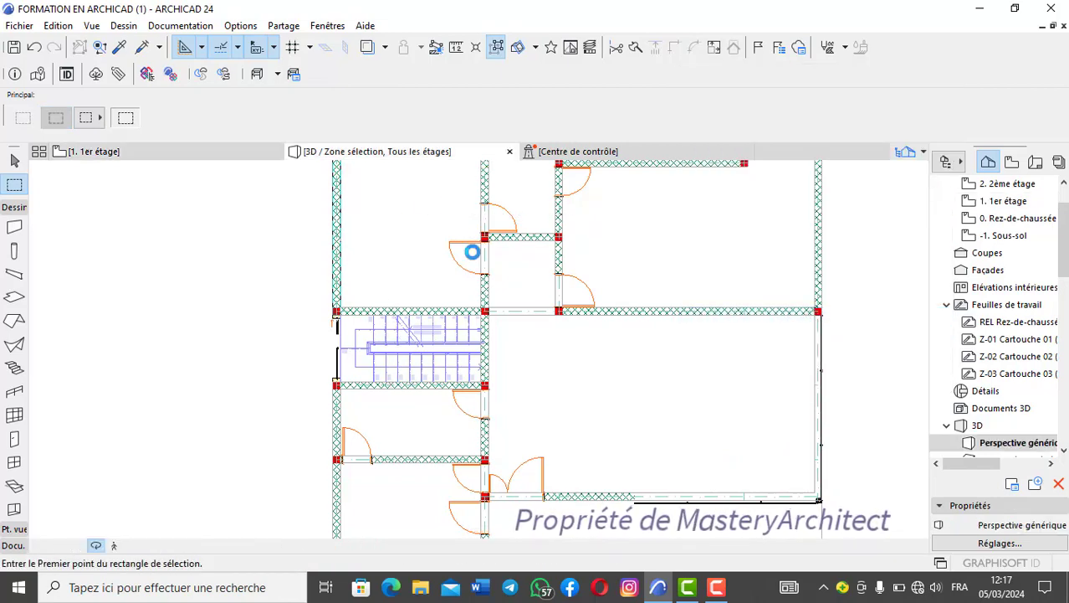
- Orbit the 3D section around the staircase and examine the first-floor arched opening from several sides
scroll(613, 376, down, 3)
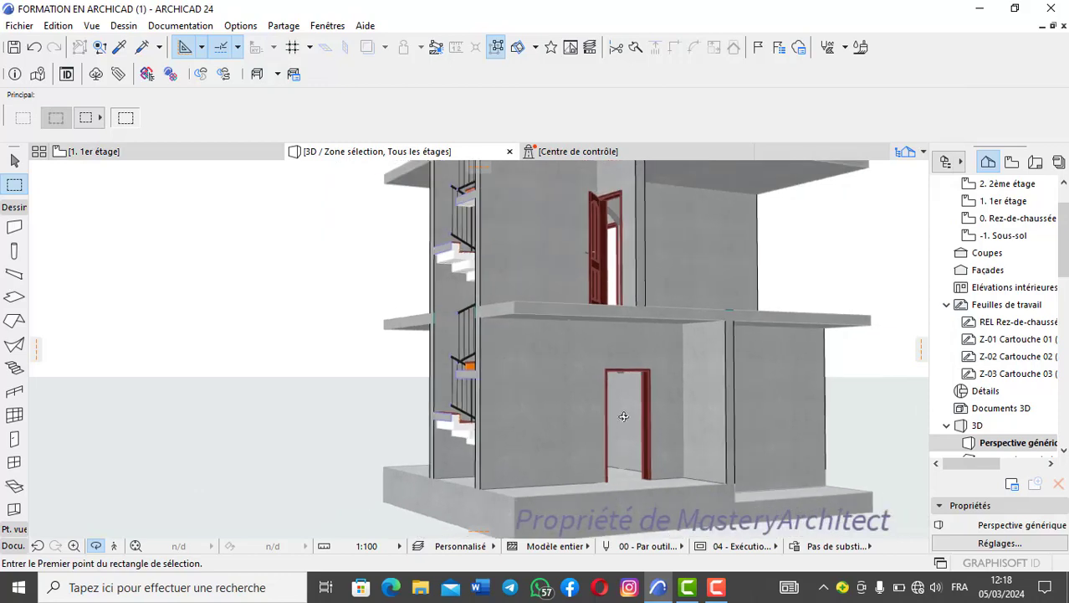
drag(623, 415, 866, 414)
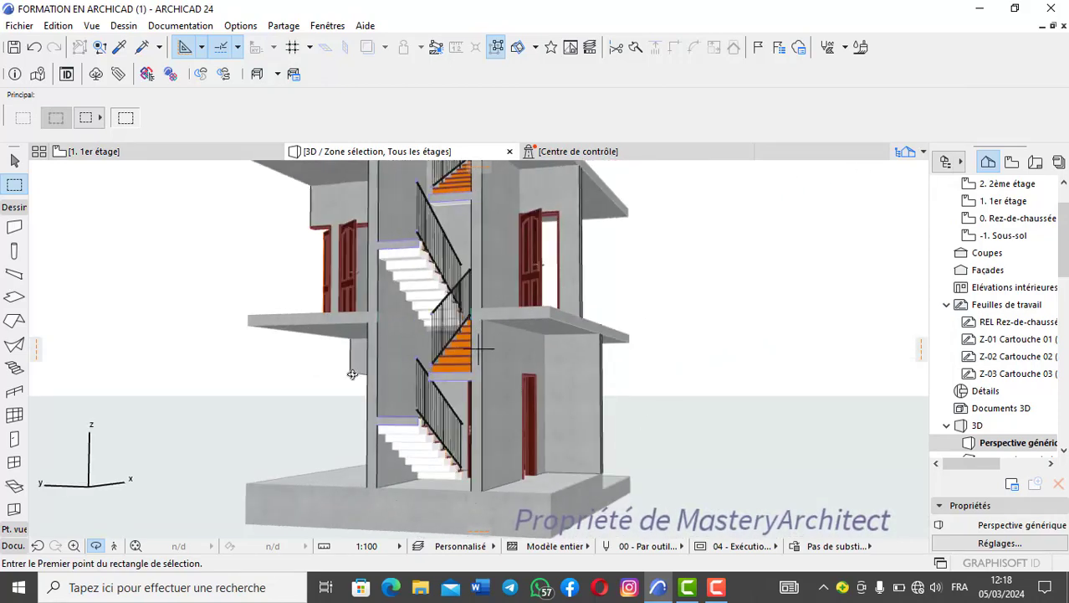
drag(351, 374, 669, 372)
drag(381, 341, 633, 360)
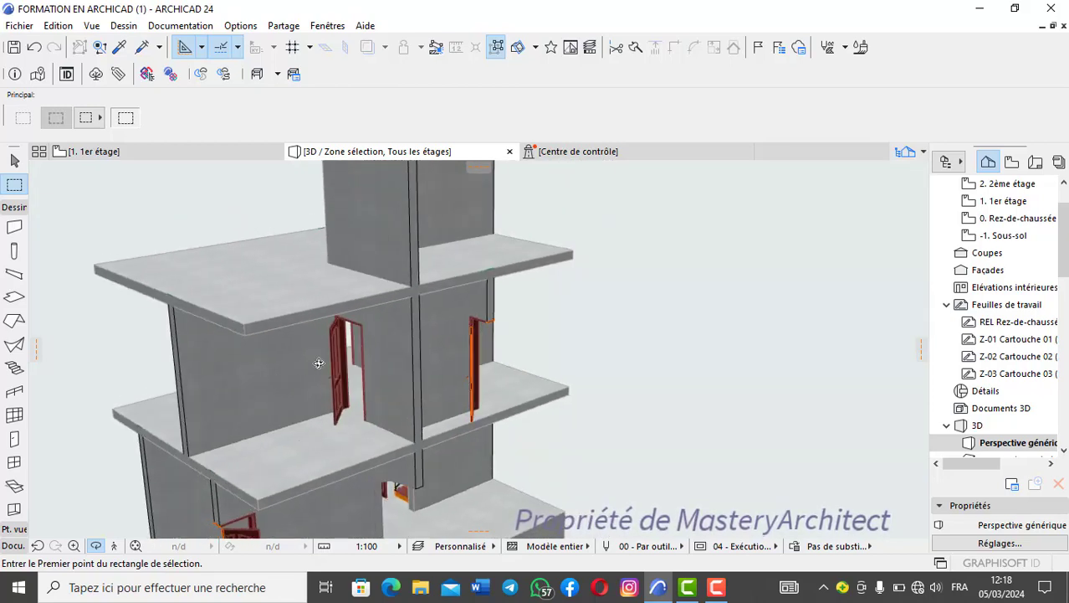
drag(319, 362, 545, 356)
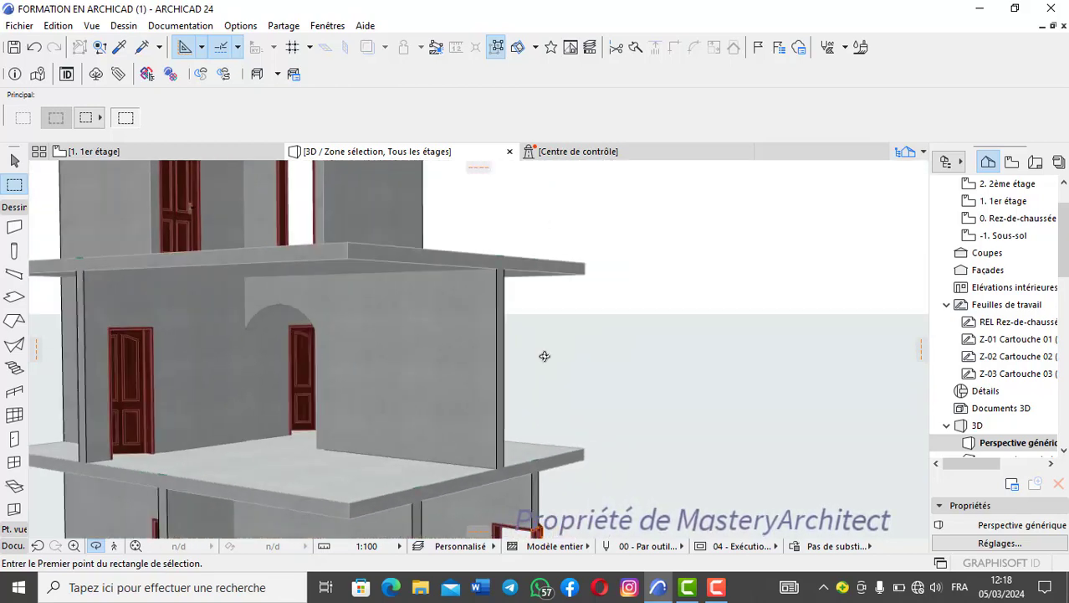
shift+middle_drag(545, 357, 615, 343)
shift+middle_drag(229, 372, 541, 387)
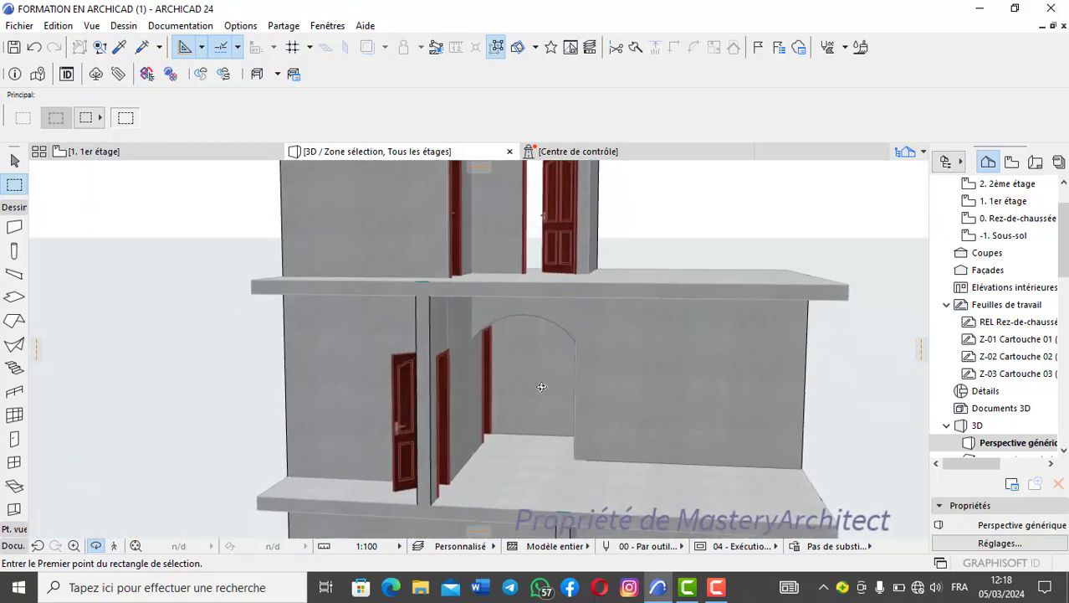
drag(541, 387, 570, 351)
scroll(570, 350, up, 4)
scroll(570, 350, down, 4)
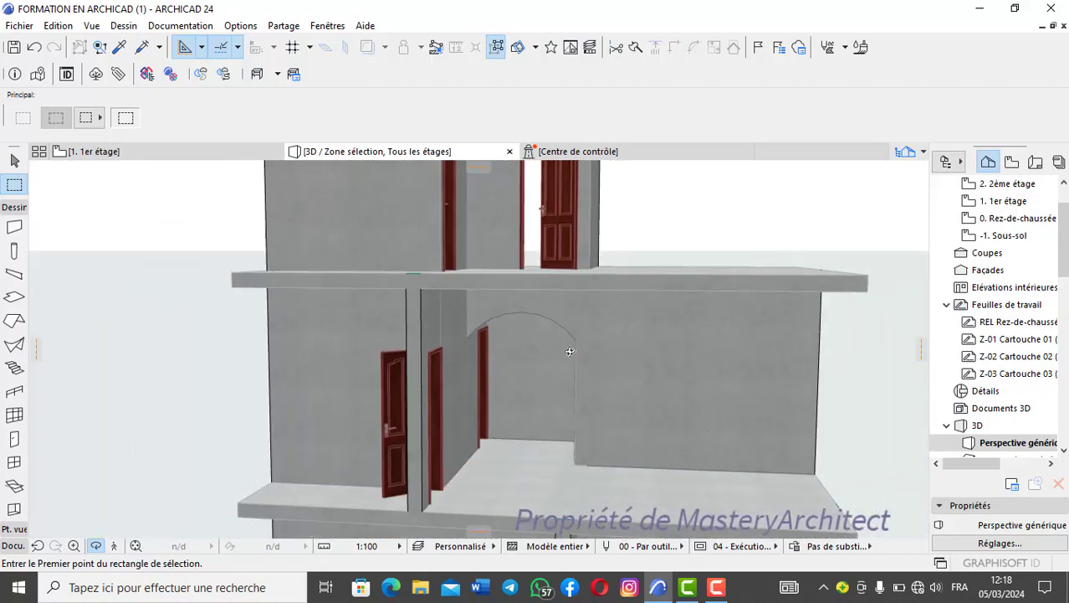
scroll(570, 352, down, 2)
scroll(571, 395, down, 2)
drag(571, 395, 463, 373)
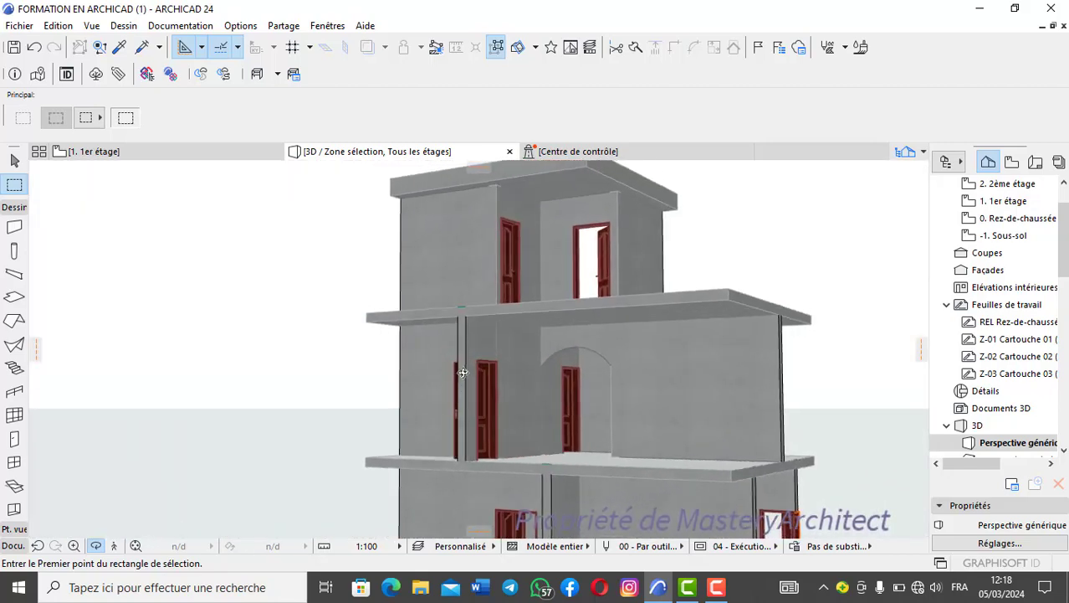
shift+middle_drag(463, 372, 435, 377)
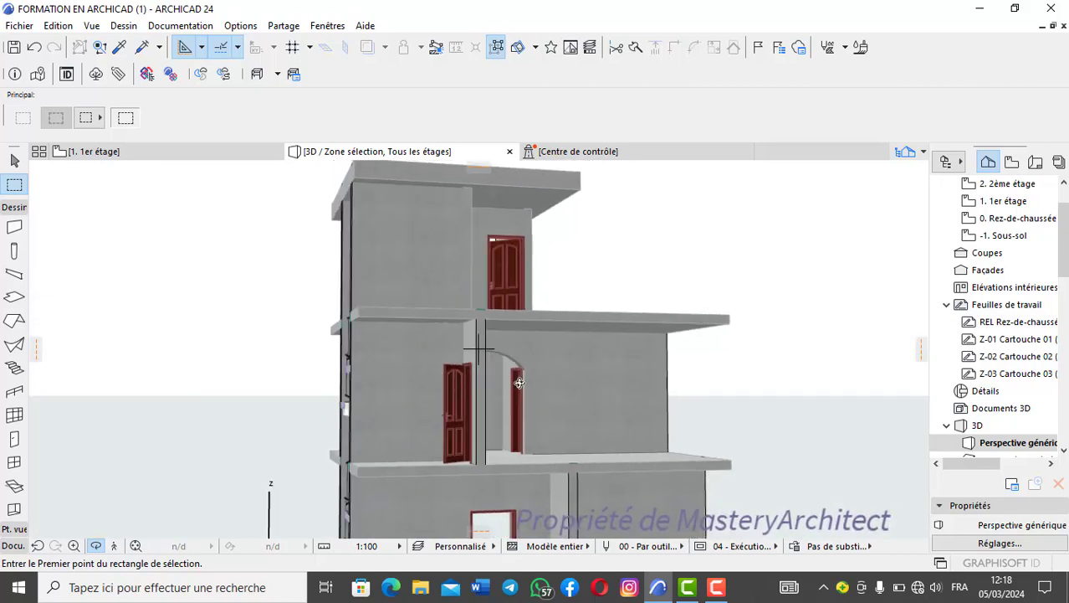
- Inspect the arched opening and neighbouring corridor doors up close, then review the full height of the 3D section
scroll(520, 382, up, 6)
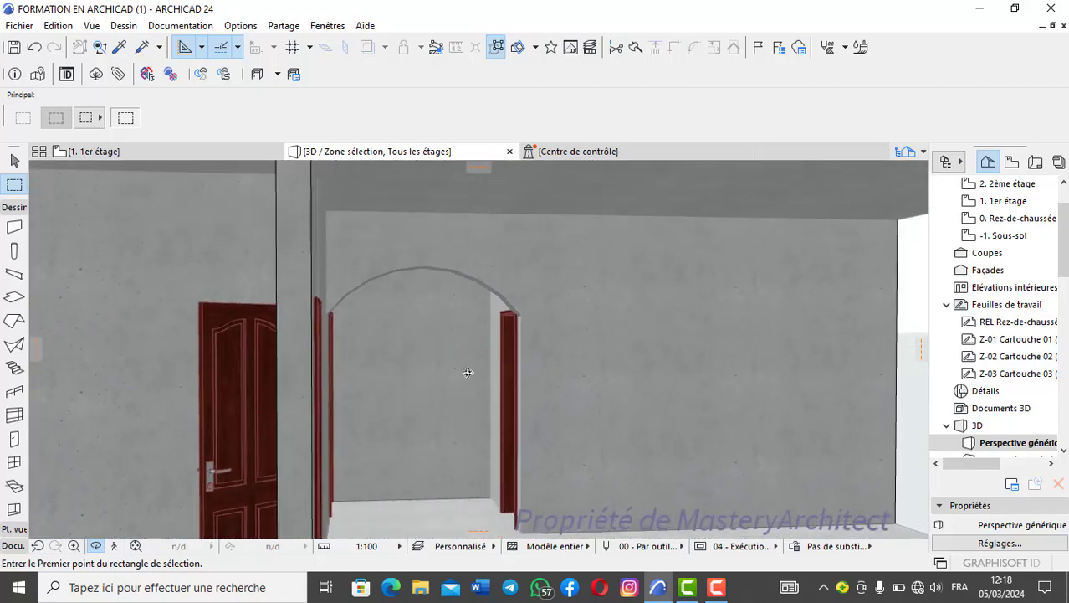
scroll(470, 374, up, 6)
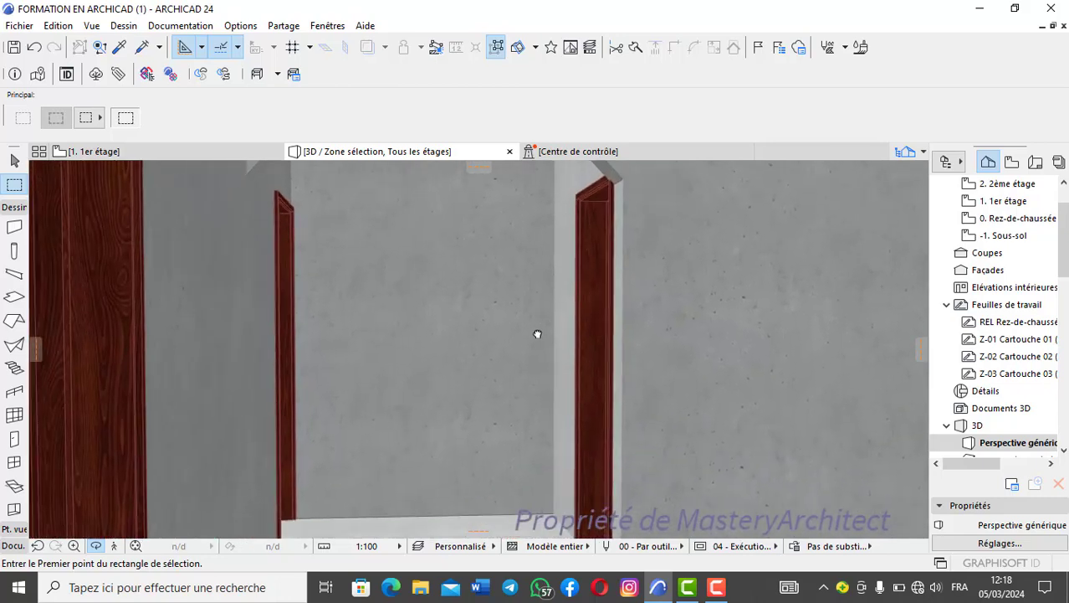
middle_drag(537, 334, 416, 340)
scroll(273, 279, down, 8)
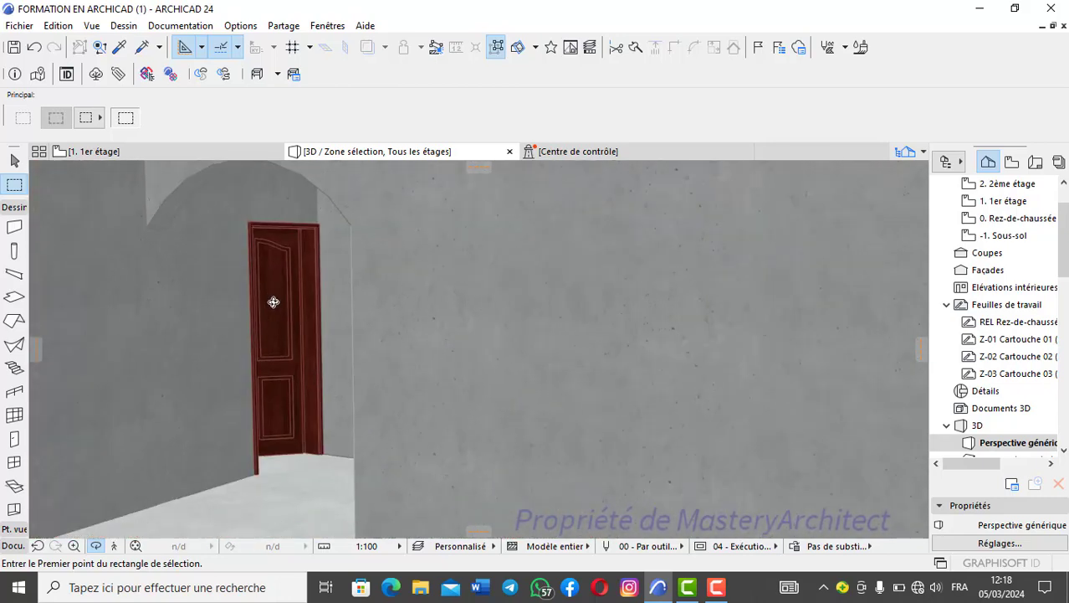
scroll(396, 364, down, 2)
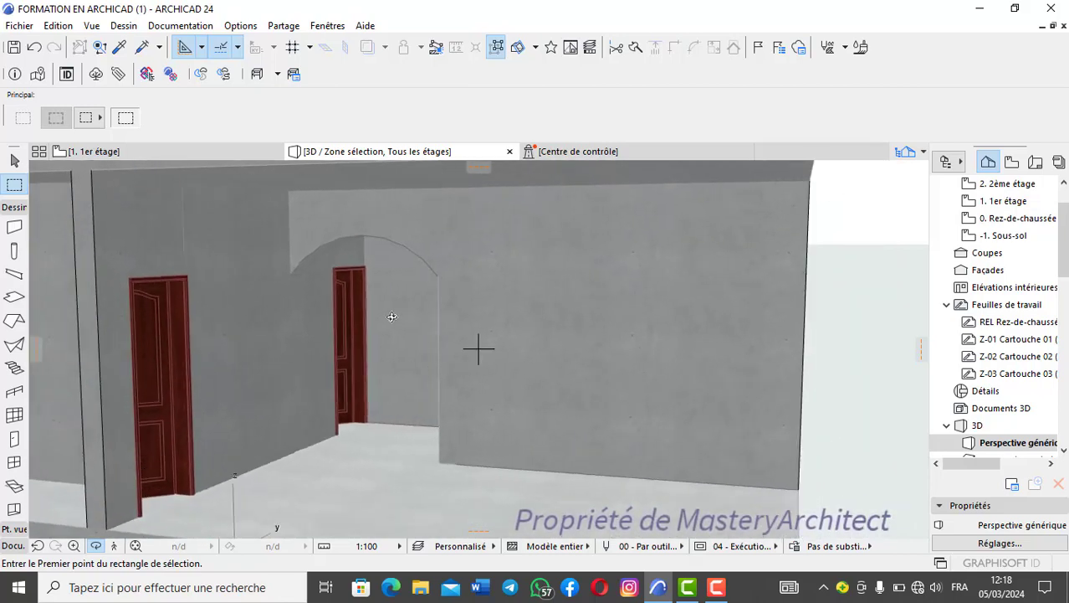
scroll(389, 313, down, 3)
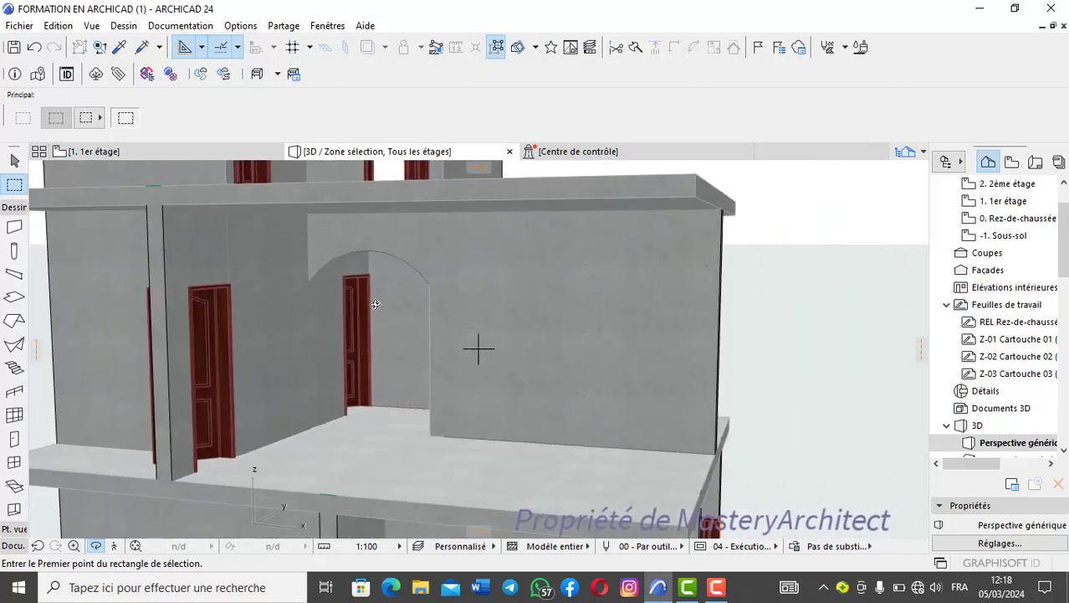
scroll(375, 305, down, 4)
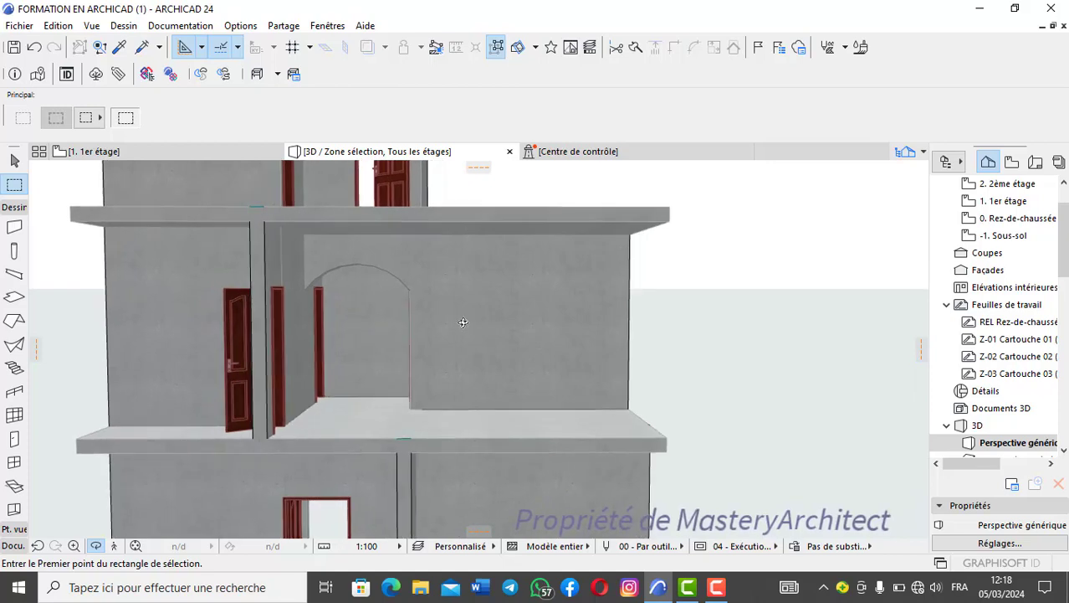
scroll(373, 301, down, 3)
middle_drag(403, 300, 484, 300)
drag(397, 294, 446, 330)
scroll(446, 330, down, 5)
middle_drag(446, 332, 446, 364)
drag(446, 364, 334, 338)
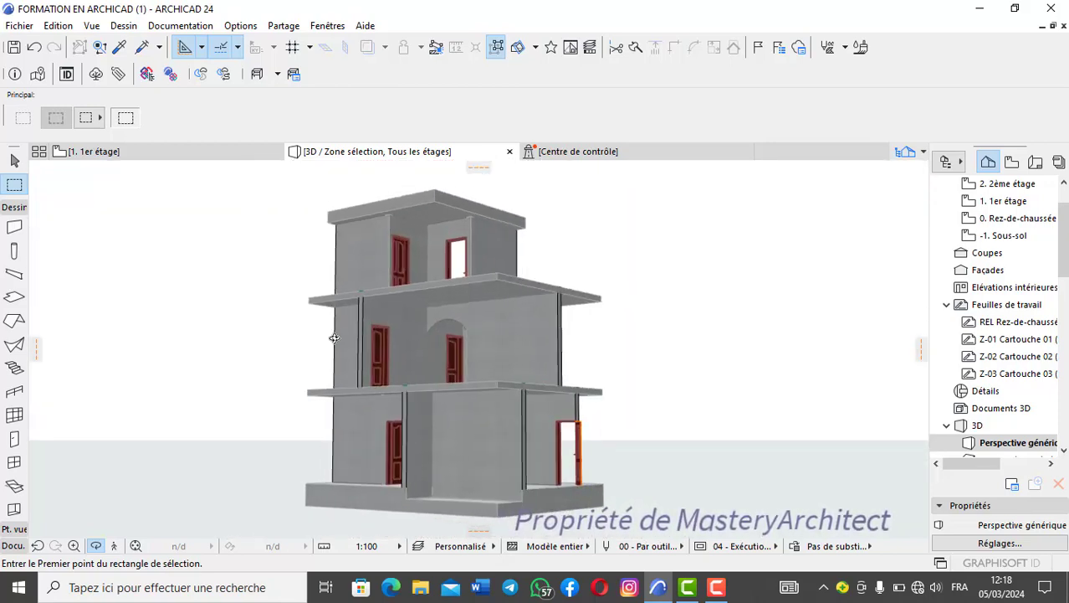
- Return to the 1er étage floor plan and remove the selection area around the staircase and corridor
click(224, 153)
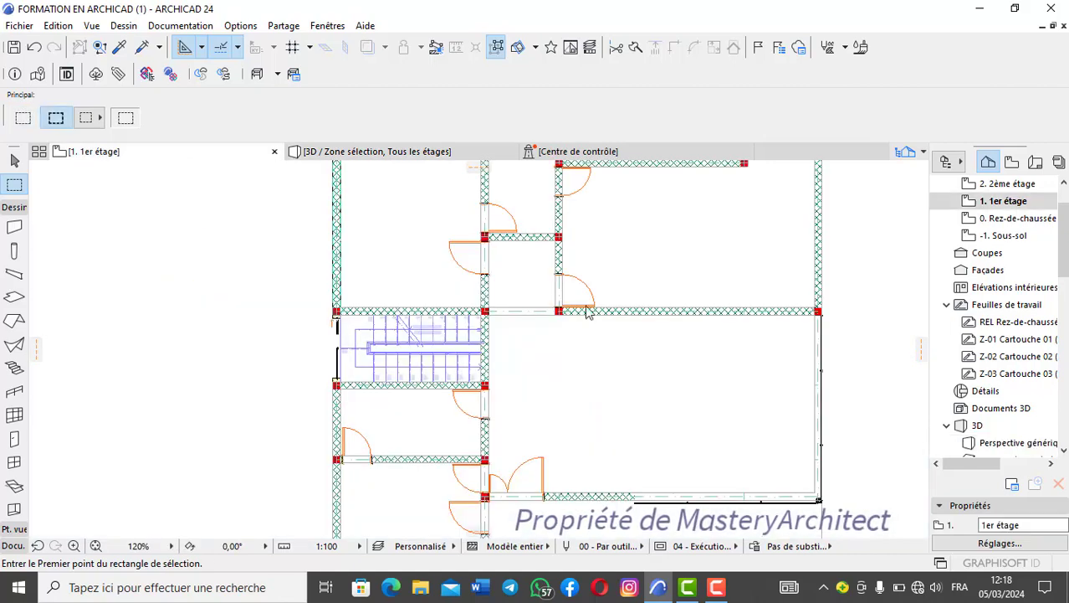
scroll(593, 278, down, 3)
middle_drag(599, 272, 530, 273)
right_click(531, 274)
mouse_move(606, 310)
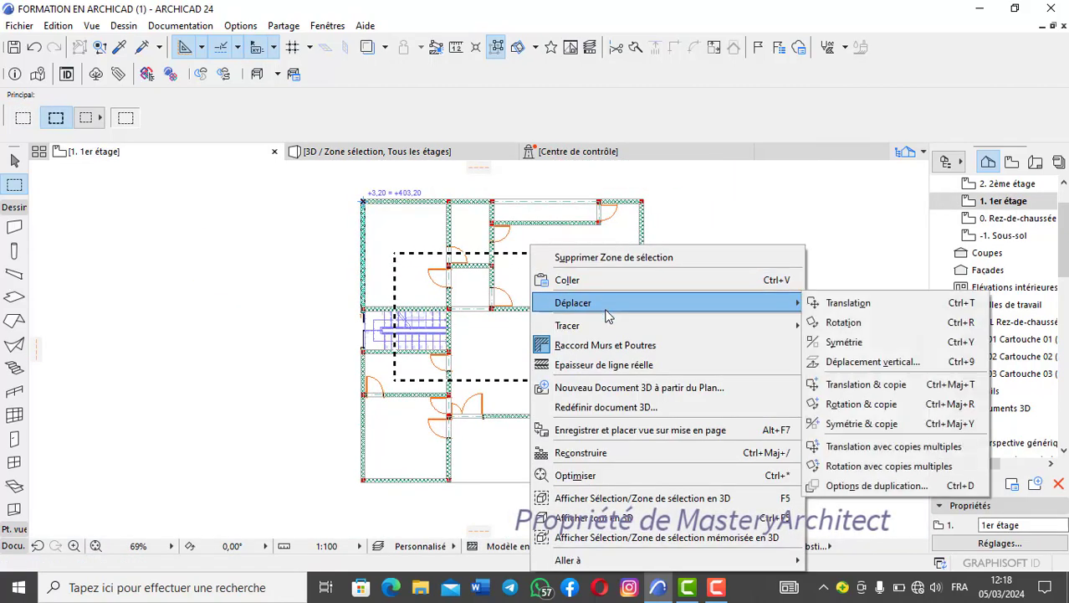
click(616, 258)
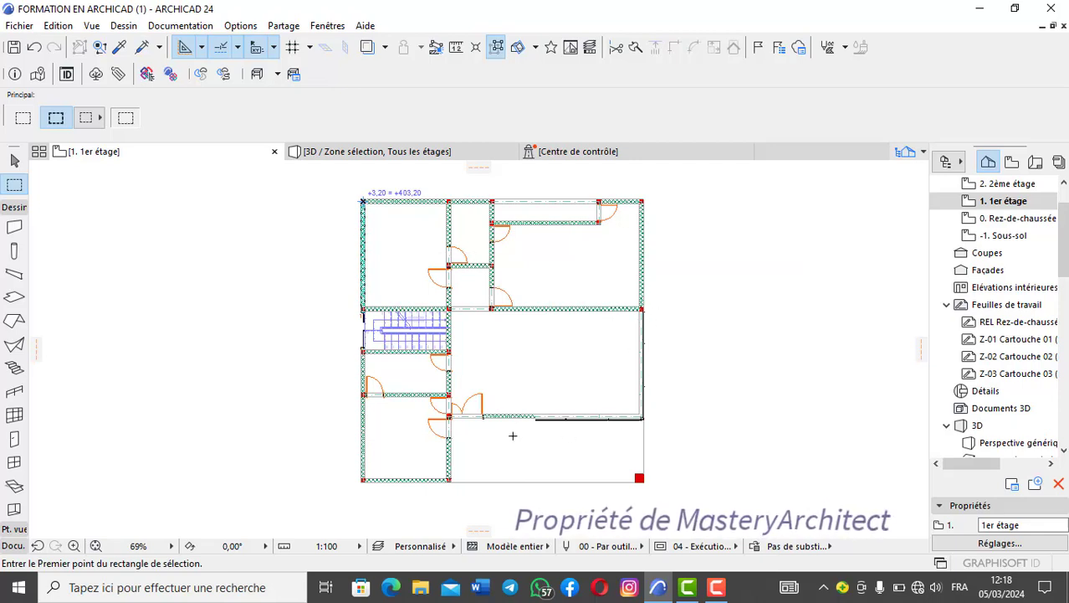
- Define a new selection area around the large room's glazed outer corner and display it in 3D
click(505, 275)
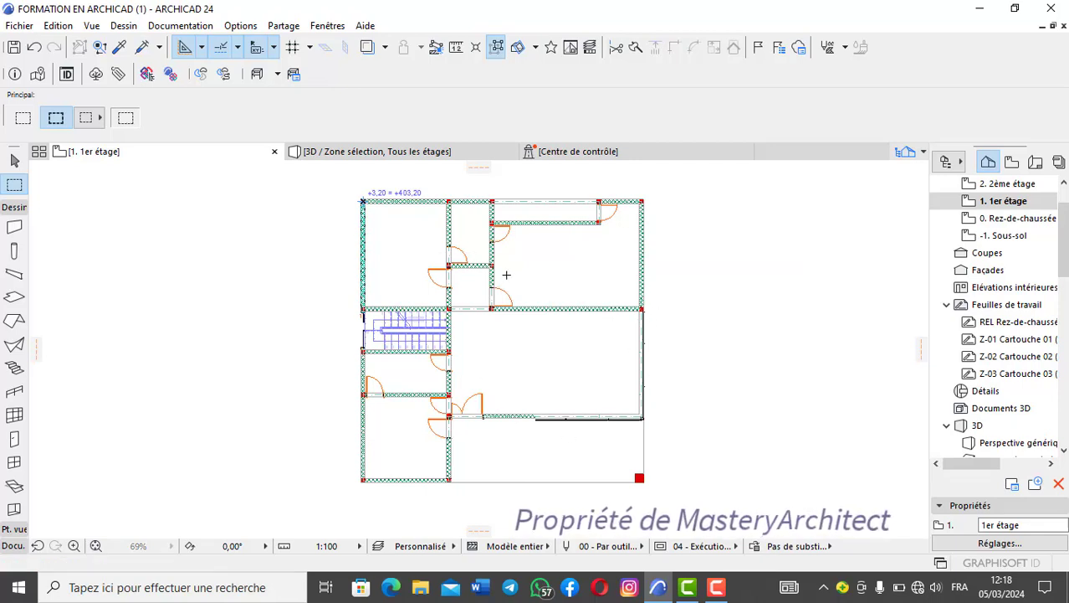
click(680, 436)
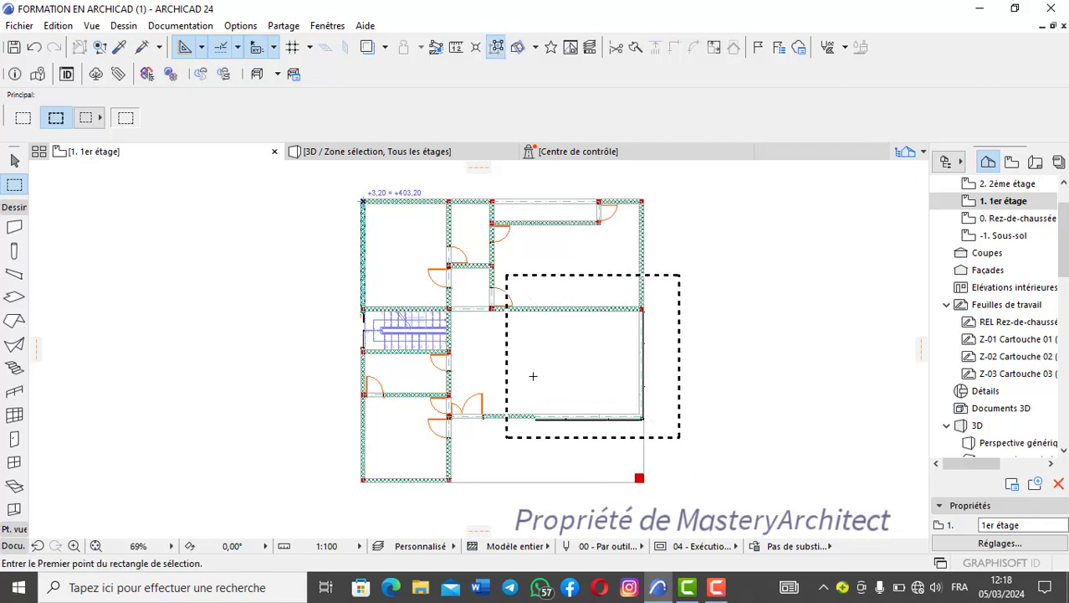
right_click(526, 281)
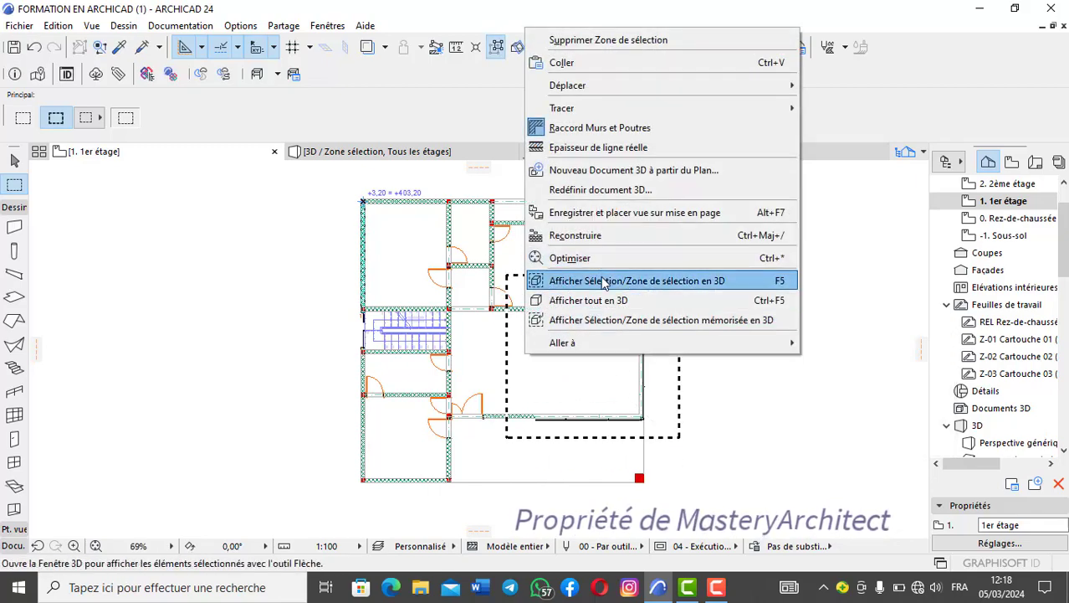
click(604, 281)
- Examine the first-floor room's glazed corner walls in 3D from inside and from several angles
drag(479, 339, 726, 368)
drag(493, 377, 682, 375)
mouse_move(324, 365)
mouse_down()
mouse_move(477, 376)
mouse_move(633, 368)
mouse_up()
drag(350, 331, 406, 341)
scroll(405, 341, up, 5)
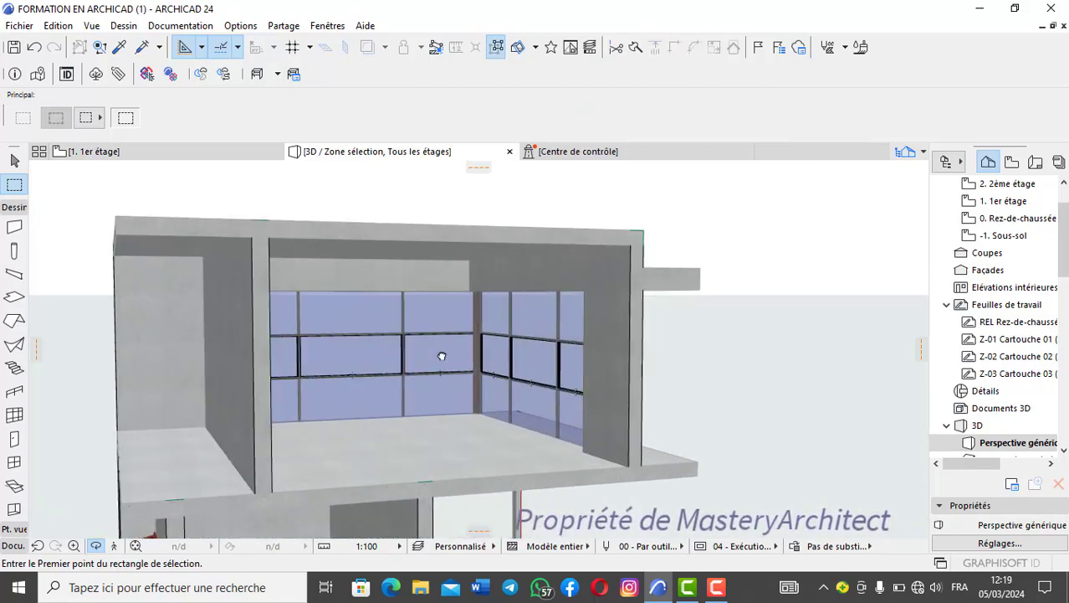
scroll(410, 351, down, 3)
drag(397, 365, 466, 415)
scroll(521, 343, up, 3)
scroll(479, 367, down, 3)
drag(379, 391, 381, 403)
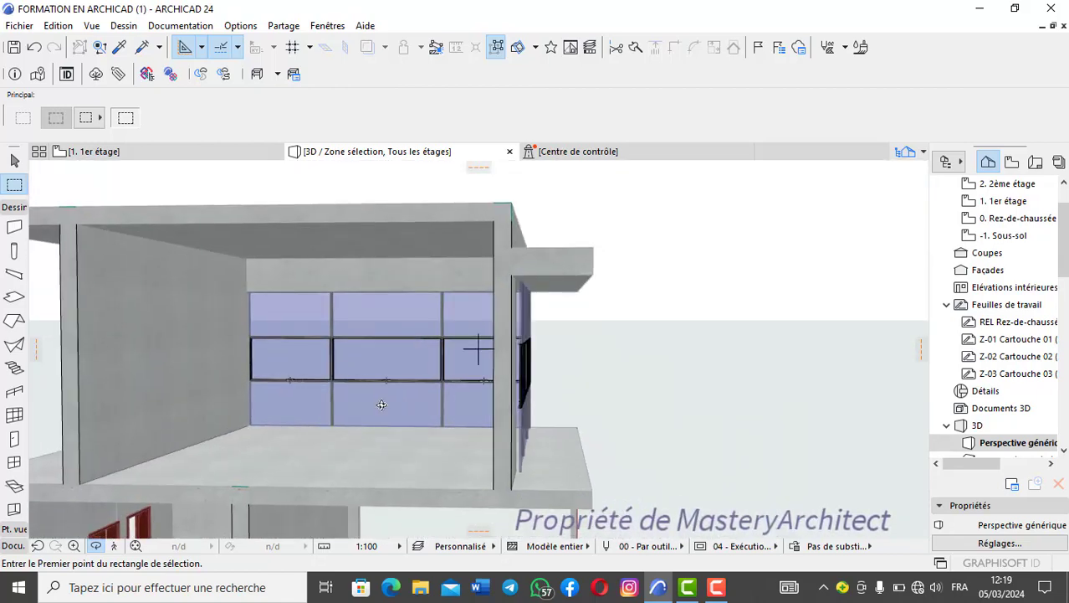
- Return to the 1er étage floor plan, remove the selection area around the large room's glazed corner and leave nothing selected
scroll(373, 428, down, 3)
middle_drag(373, 427, 502, 377)
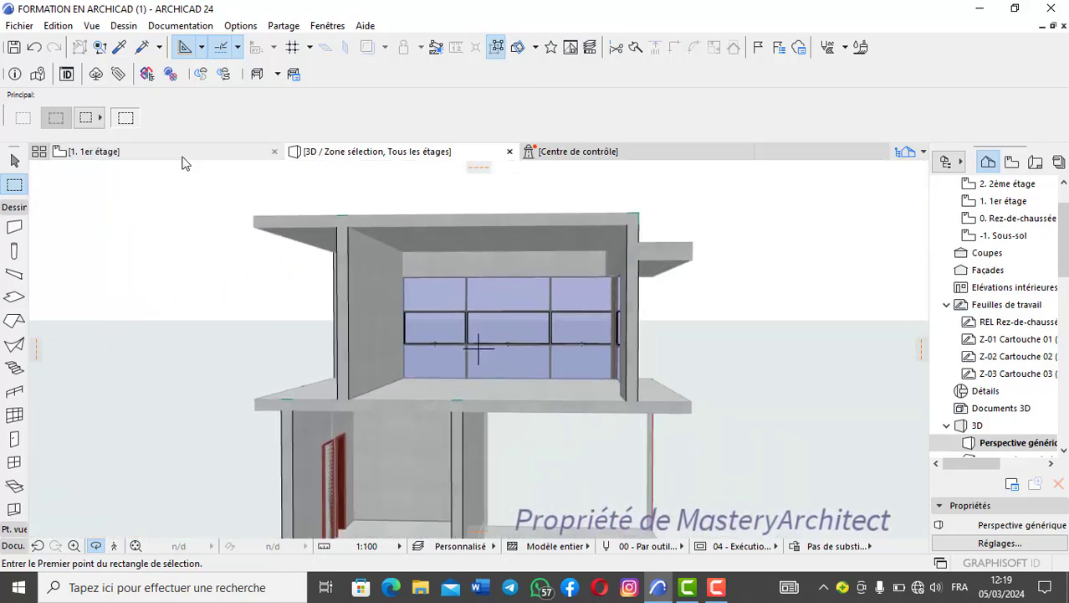
click(216, 153)
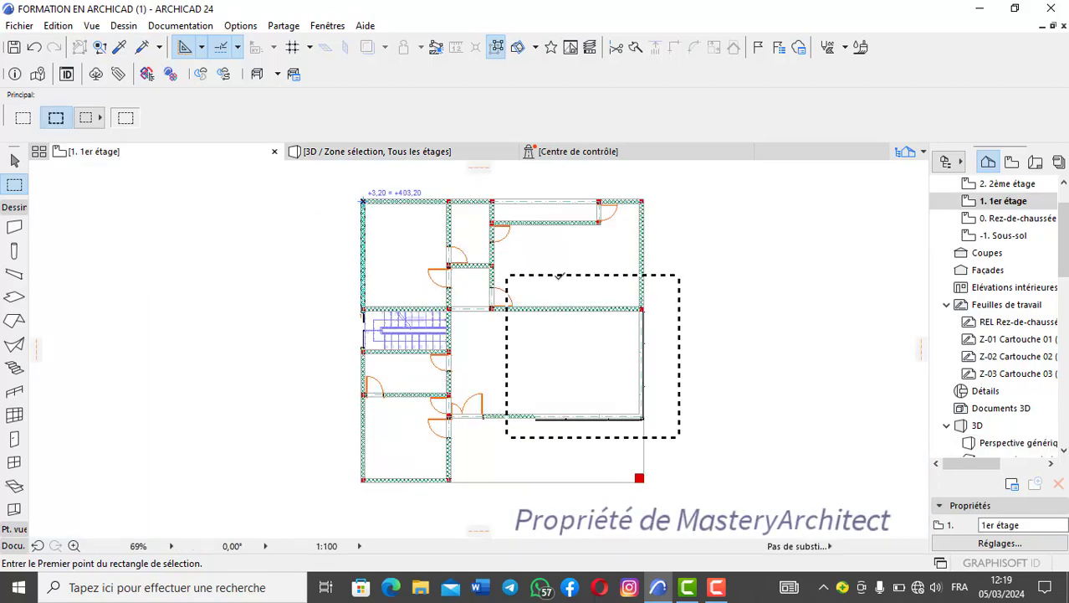
right_click(559, 276)
click(599, 173)
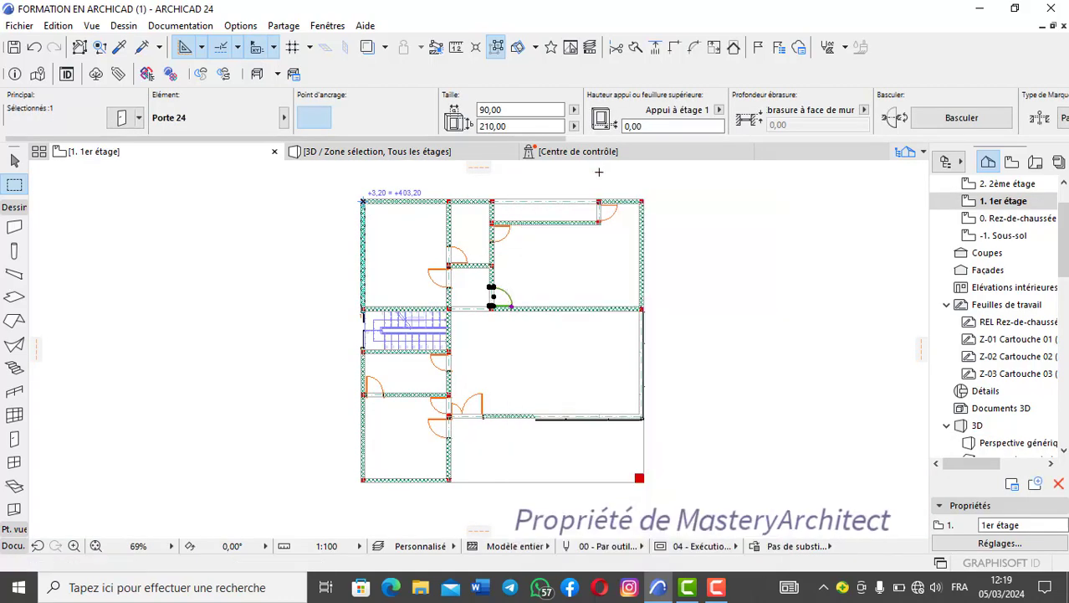
key(Escape)
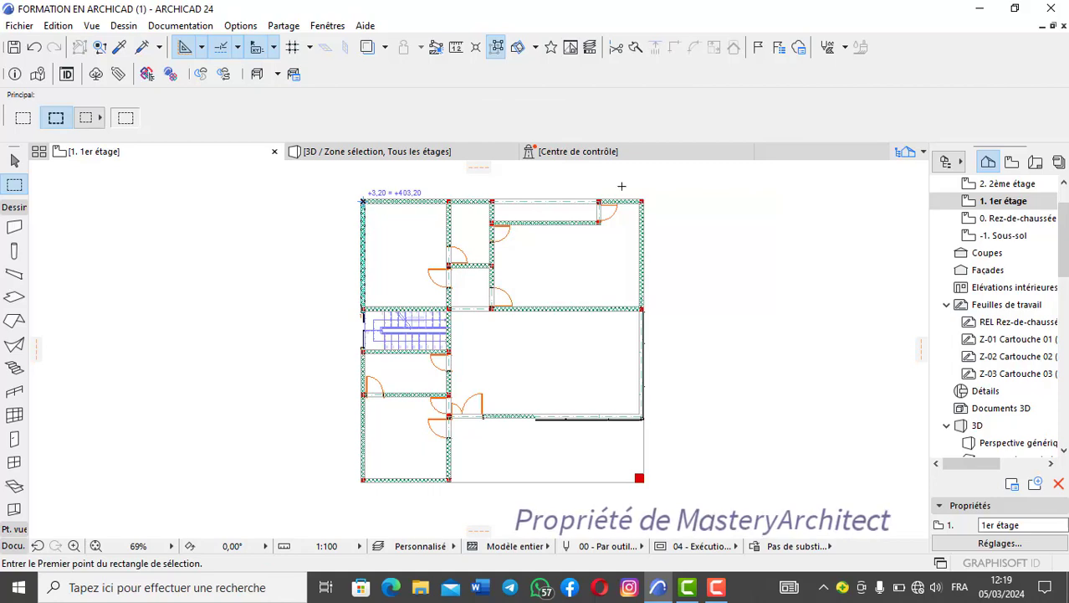
- Display the entire house model in 3D and show the facade with the ground-floor arches and first-floor glazing
right_click(582, 254)
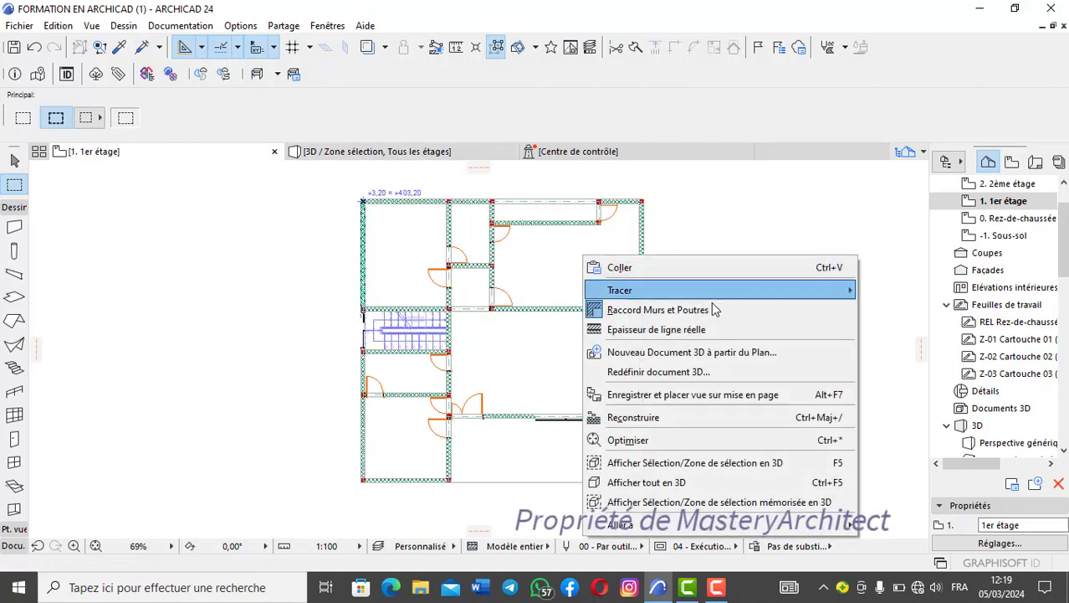
click(652, 484)
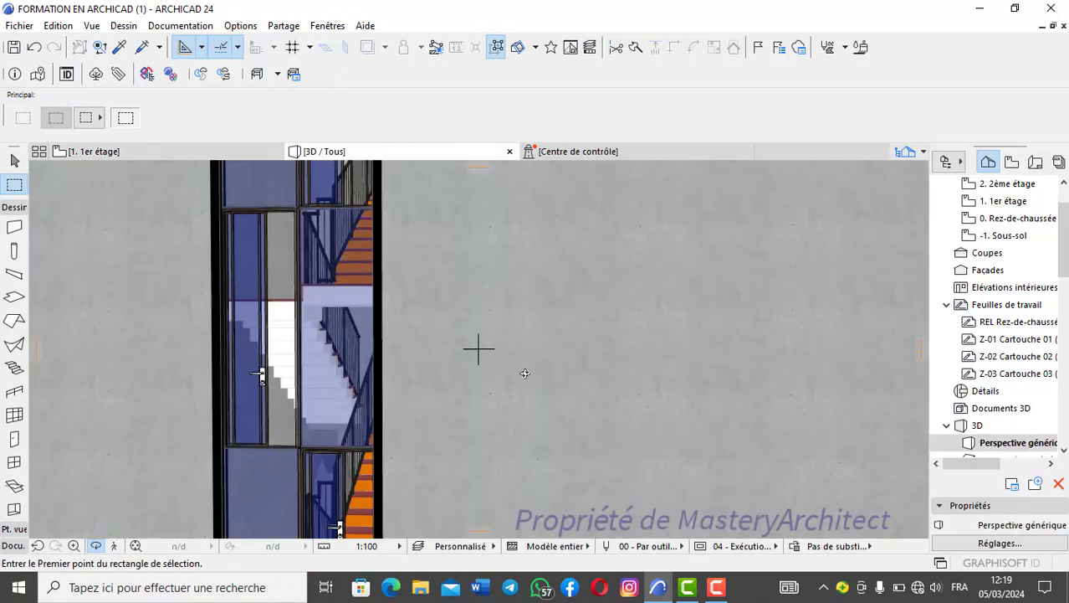
scroll(465, 400, down, 7)
drag(476, 434, 409, 398)
scroll(403, 369, up, 5)
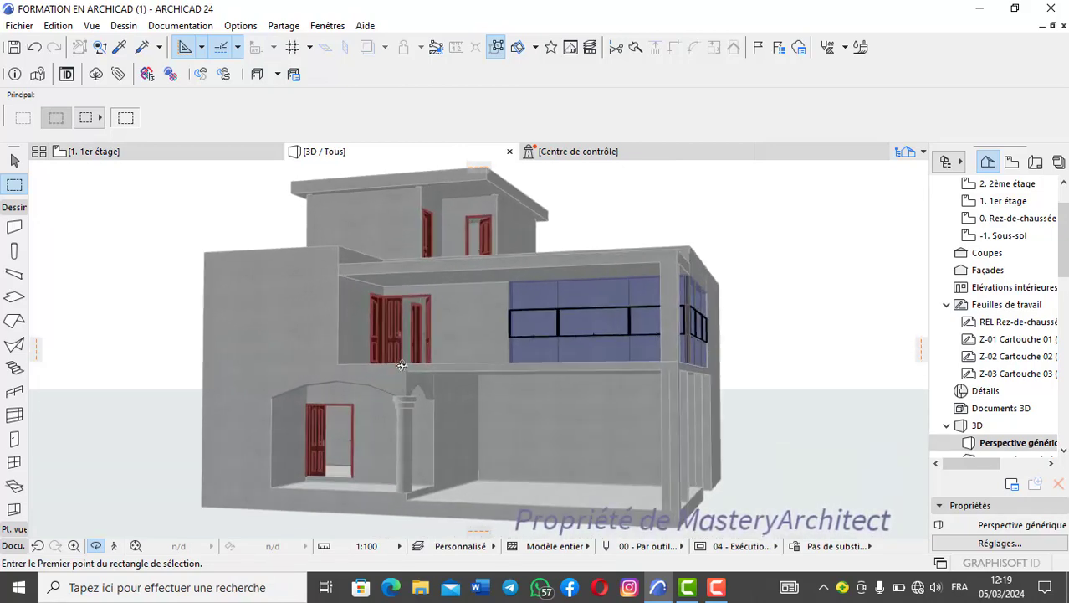
- Examine the complete facade in 3D, both up close and as a whole, covering the arches, balcony doors and glazed corner
scroll(402, 365, up, 3)
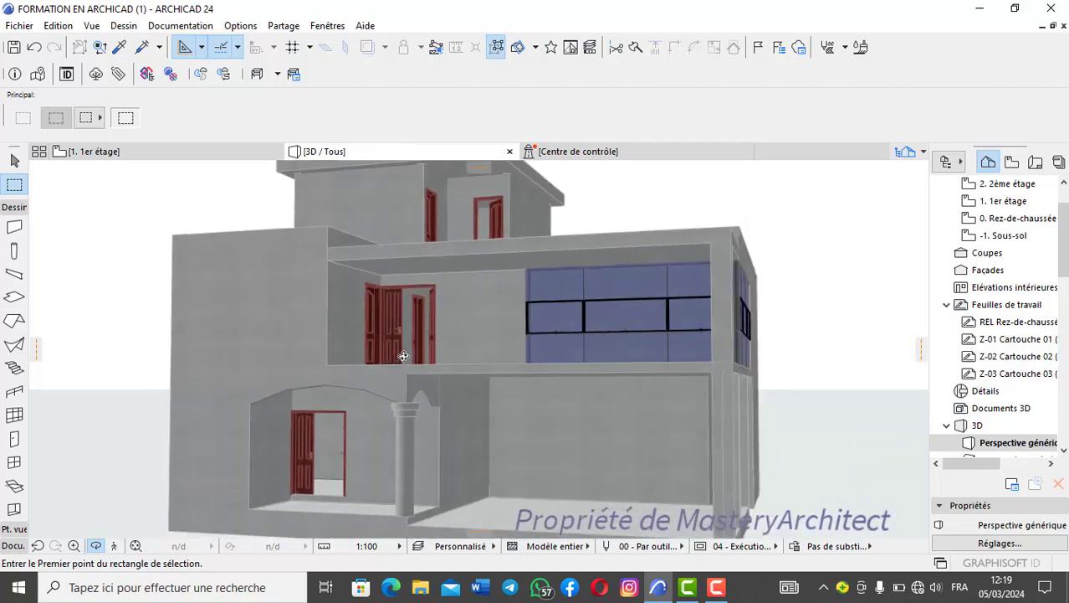
scroll(403, 356, down, 3)
scroll(403, 357, up, 4)
scroll(403, 356, down, 5)
scroll(405, 356, up, 5)
scroll(407, 356, down, 4)
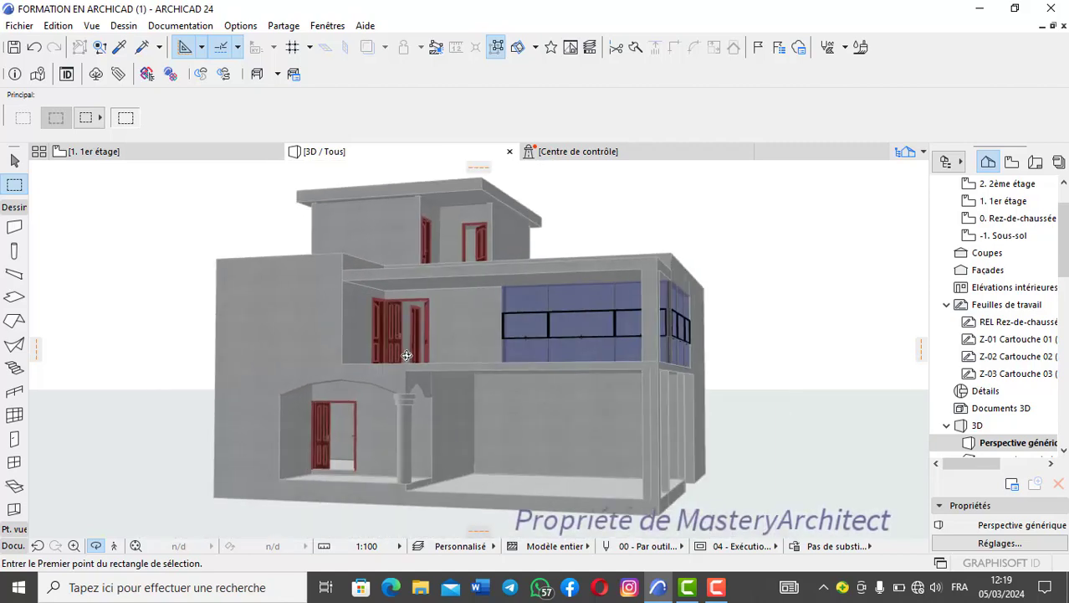
scroll(406, 355, up, 3)
scroll(406, 353, down, 4)
scroll(415, 349, up, 5)
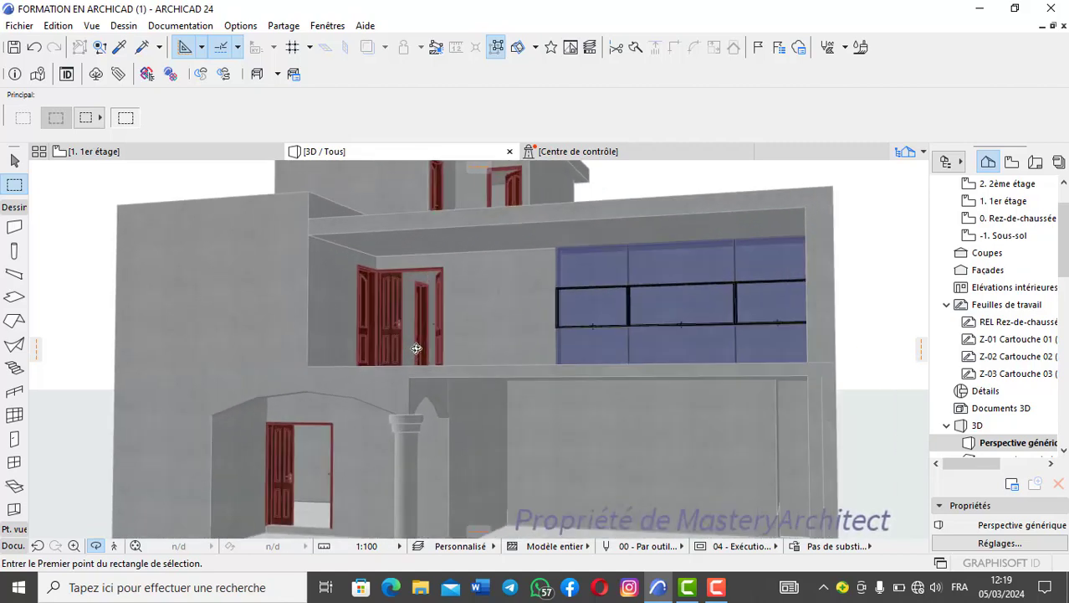
scroll(416, 348, down, 3)
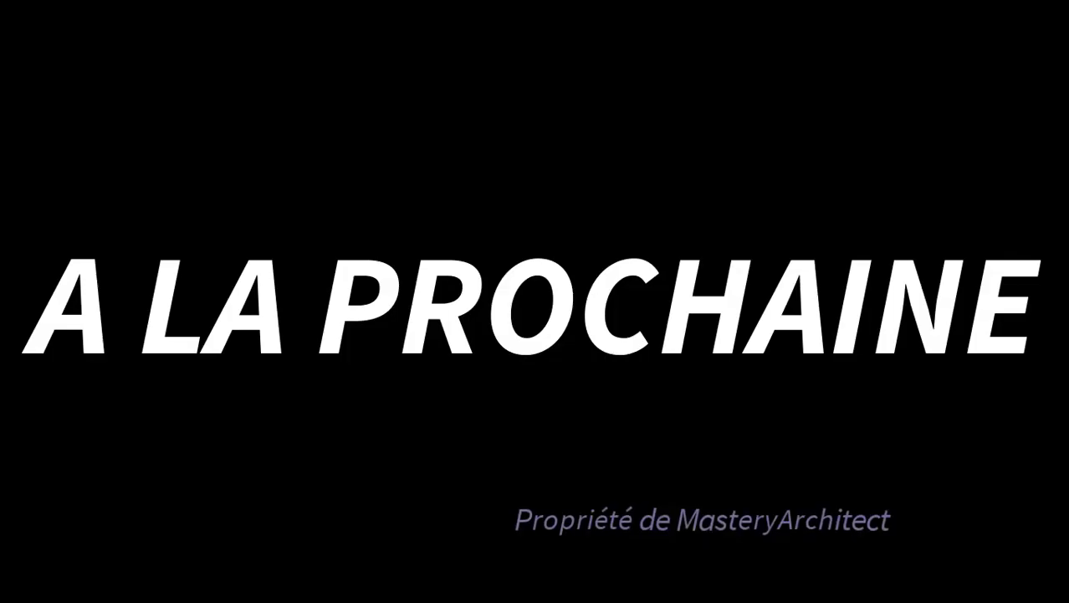